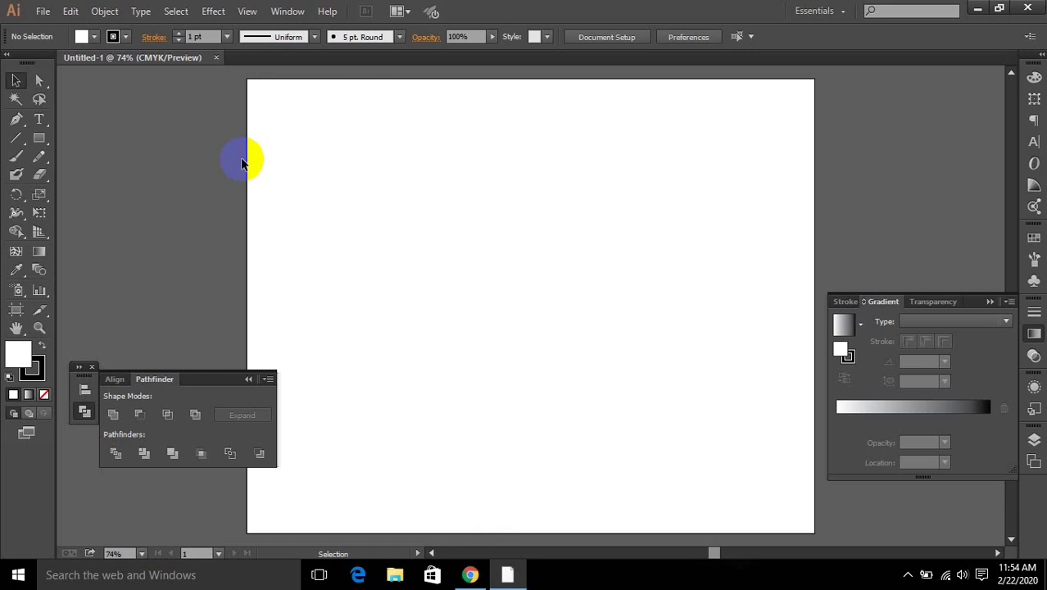
- Place the smiling man's portrait from the img retouch folder into the document and move it to the artboard's upper-right corner
left_click(977, 8)
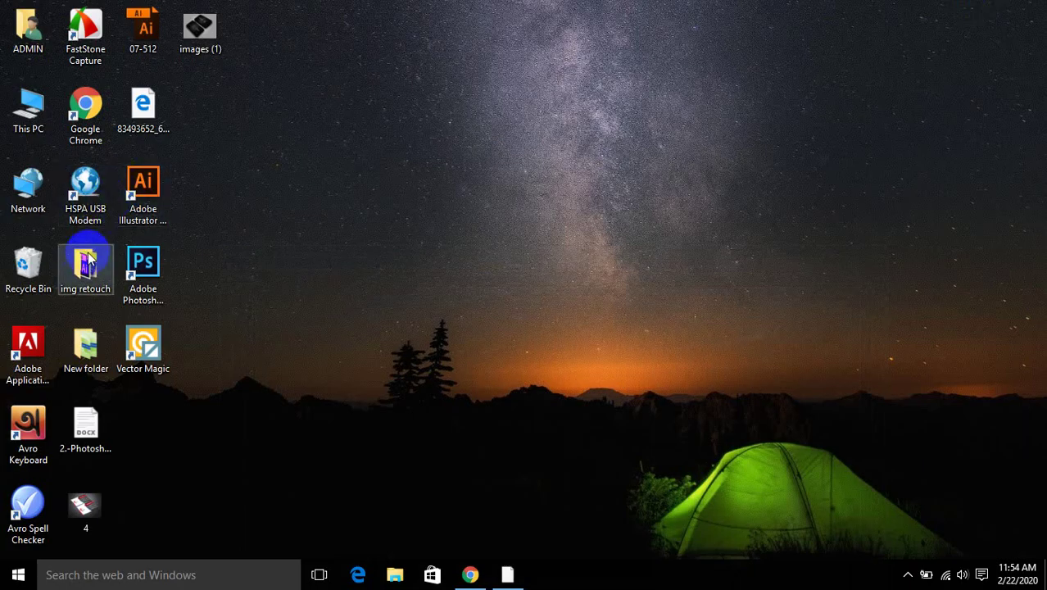
double_click(88, 263)
scroll(578, 316, "down", 1)
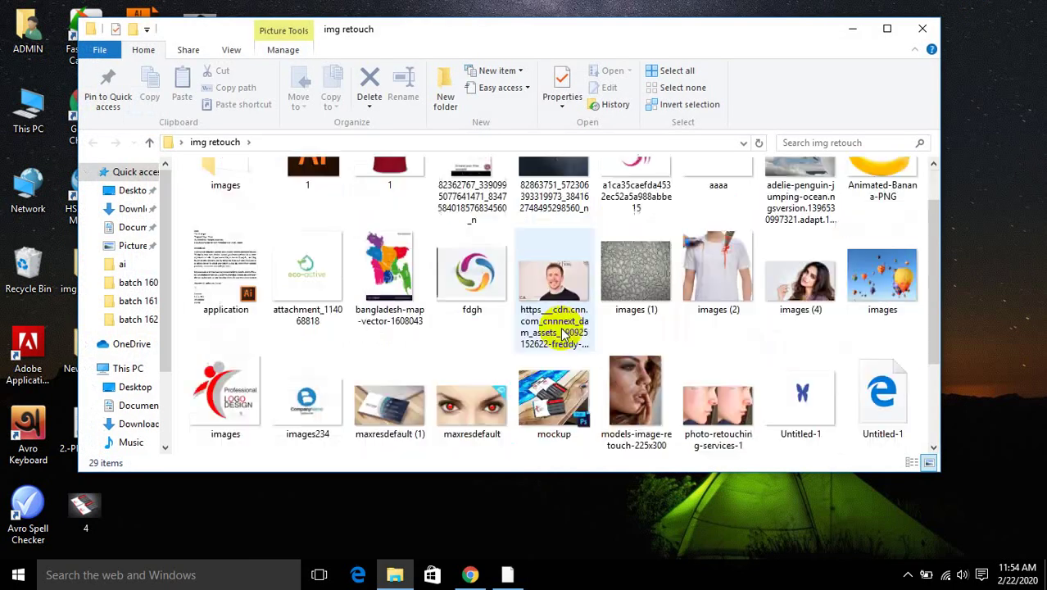
left_click_drag(563, 295, 509, 217)
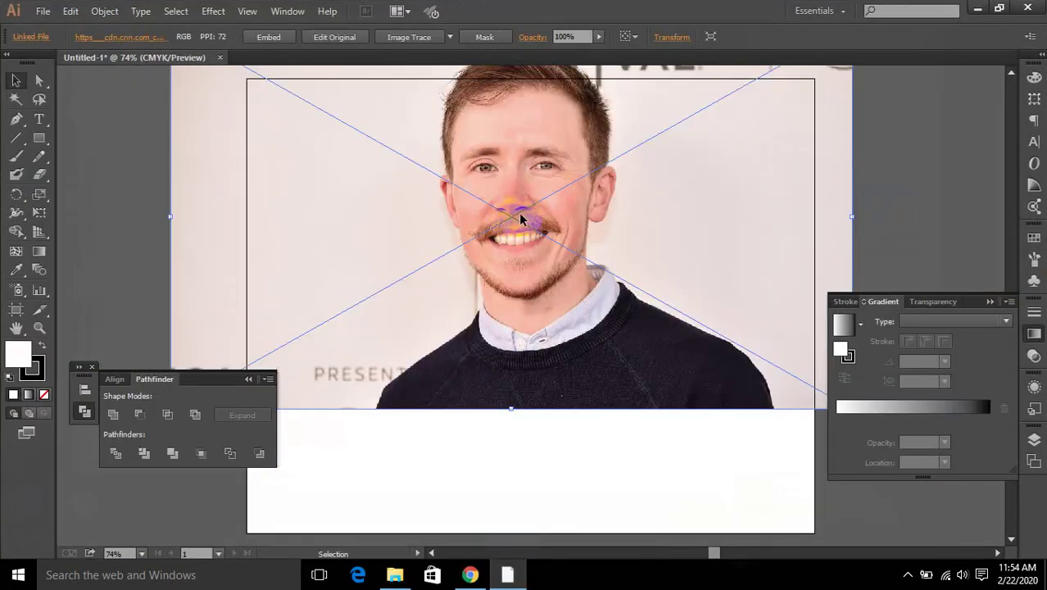
key("ctrl+minus")
key("ctrl+minus")
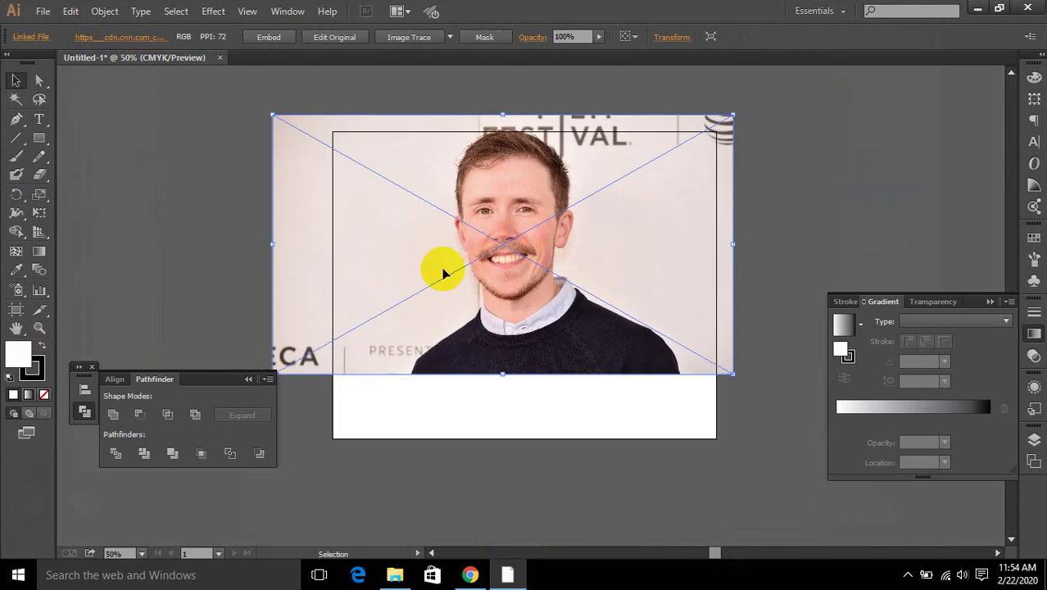
left_click_drag(439, 272, 743, 182)
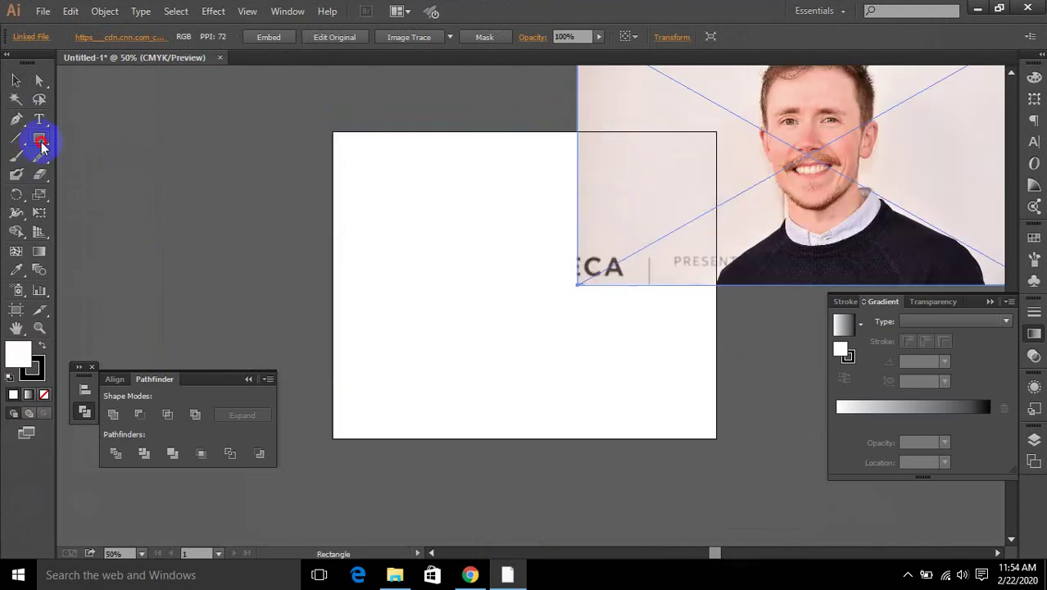
- Draw a tall ellipse near the artboard's centre and swap its colours to a black fill with a white stroke
left_click_drag(40, 144, 97, 175)
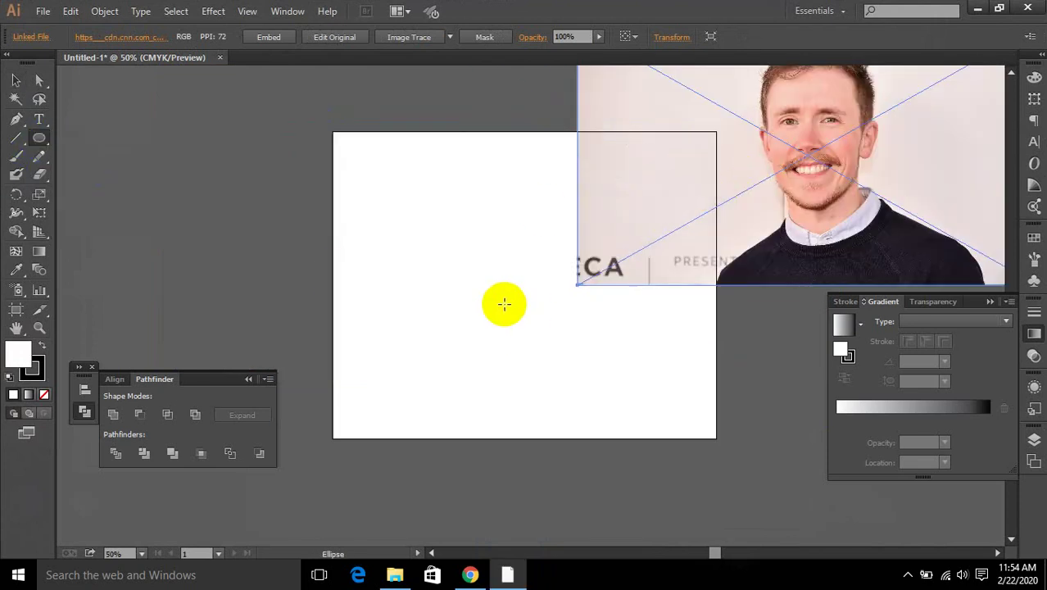
left_click_drag(421, 216, 515, 335)
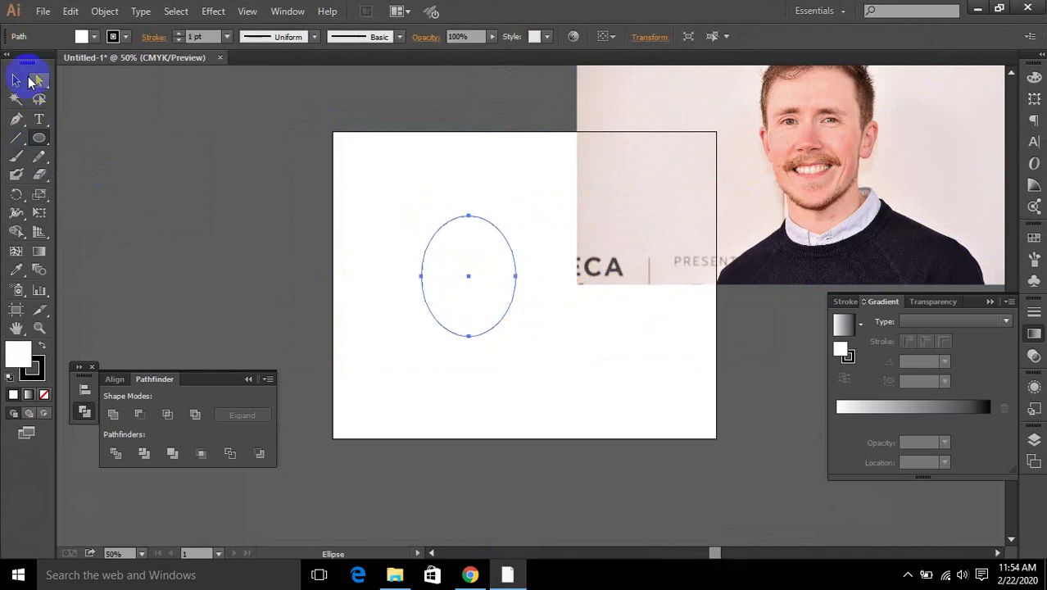
left_click(41, 346)
left_click(15, 79)
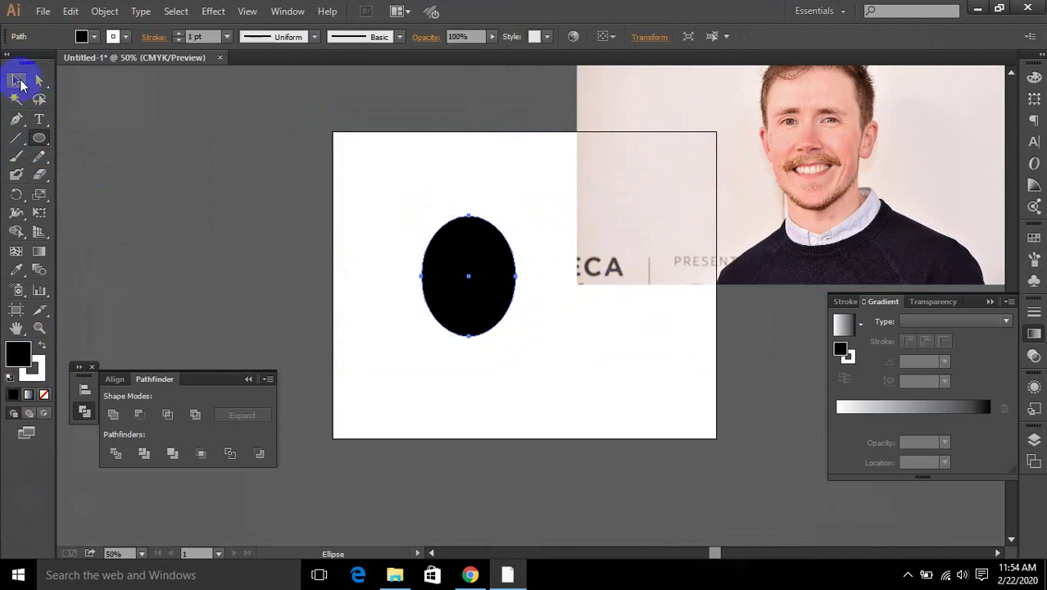
- Move the portrait behind the black ellipse and scale it down so the head roughly matches the ellipse
left_click(552, 370)
left_click_drag(578, 270, 553, 382)
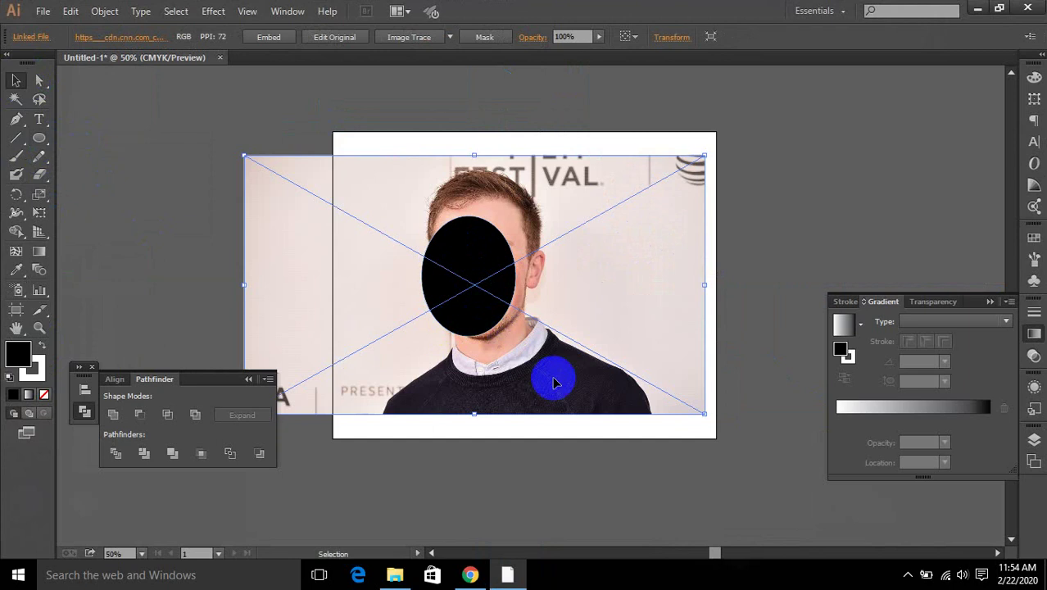
left_click_drag(702, 414, 631, 358)
left_click_drag(542, 316, 532, 319)
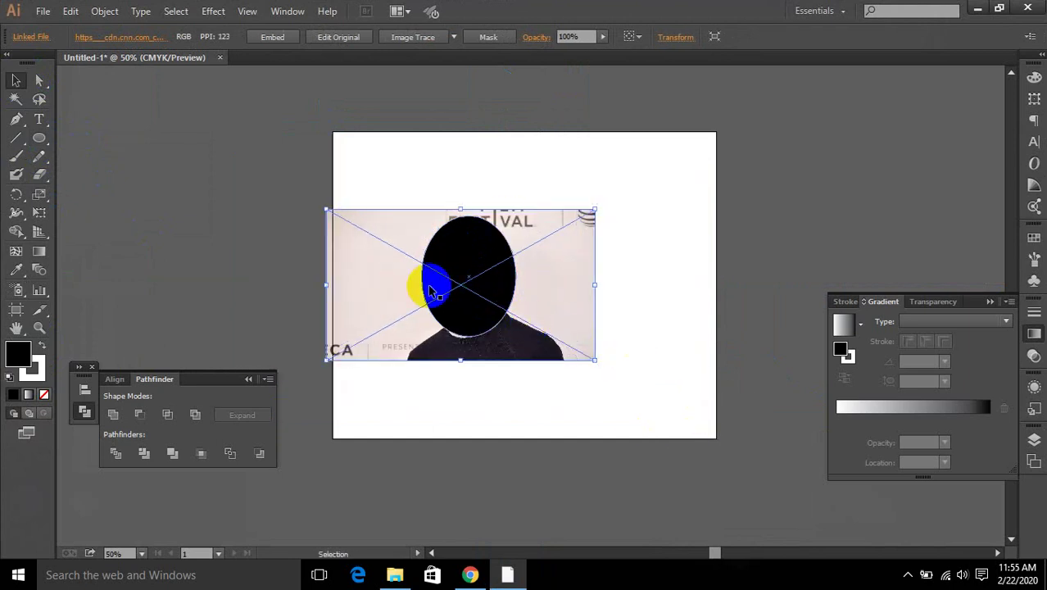
- Reposition the portrait so it is centred horizontally behind the black ellipse
left_click(518, 170)
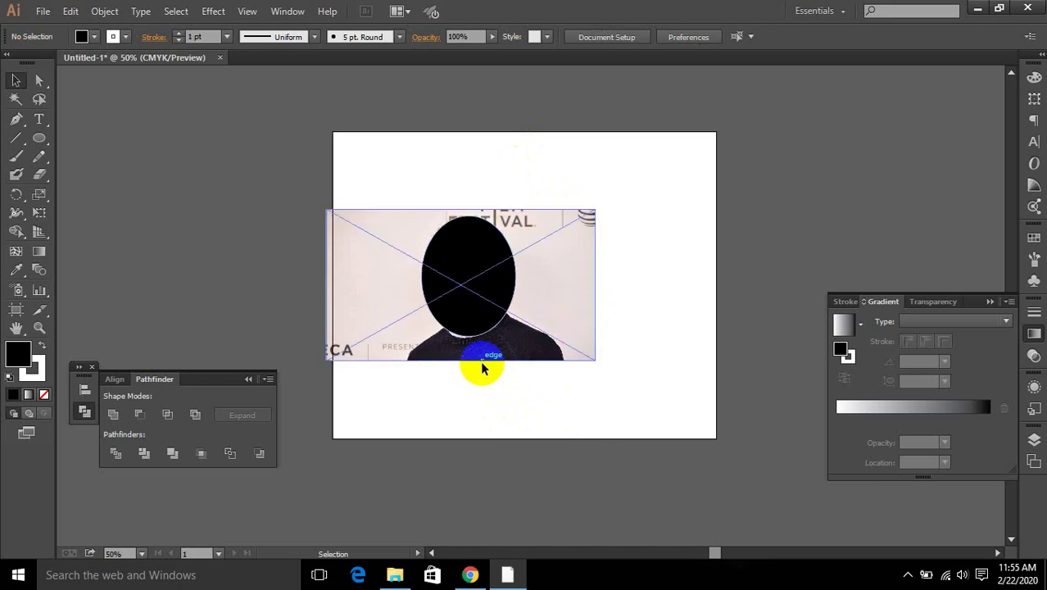
left_click_drag(534, 319, 624, 249)
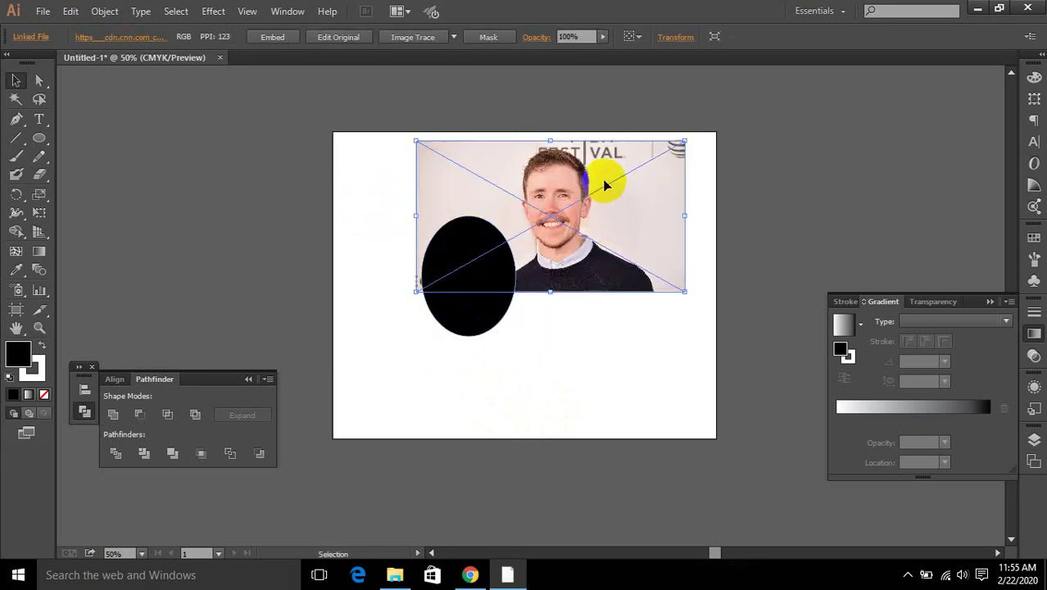
left_click_drag(612, 264, 527, 322)
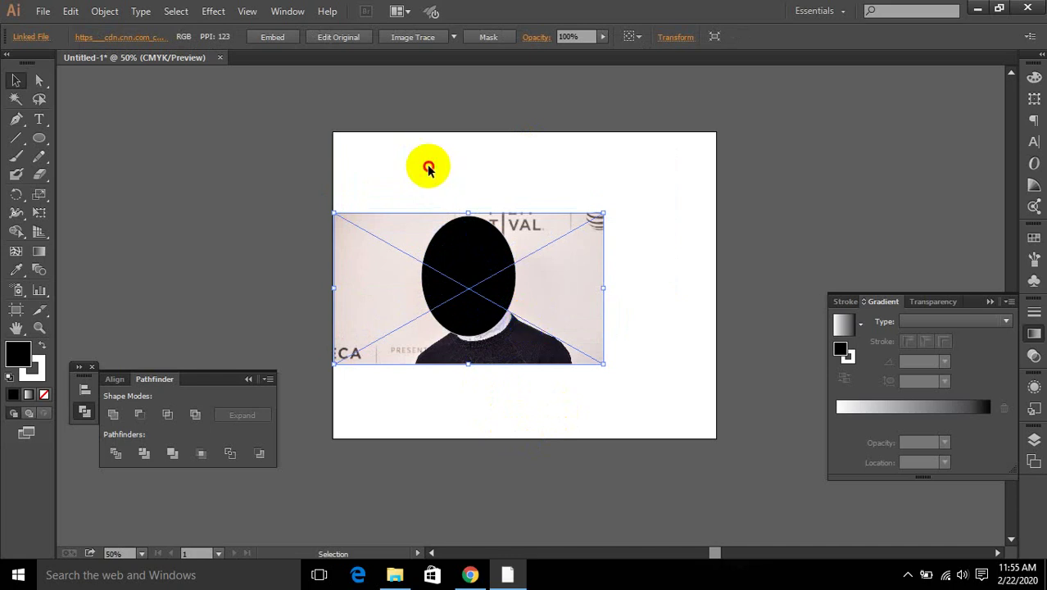
left_click_drag(427, 163, 505, 324)
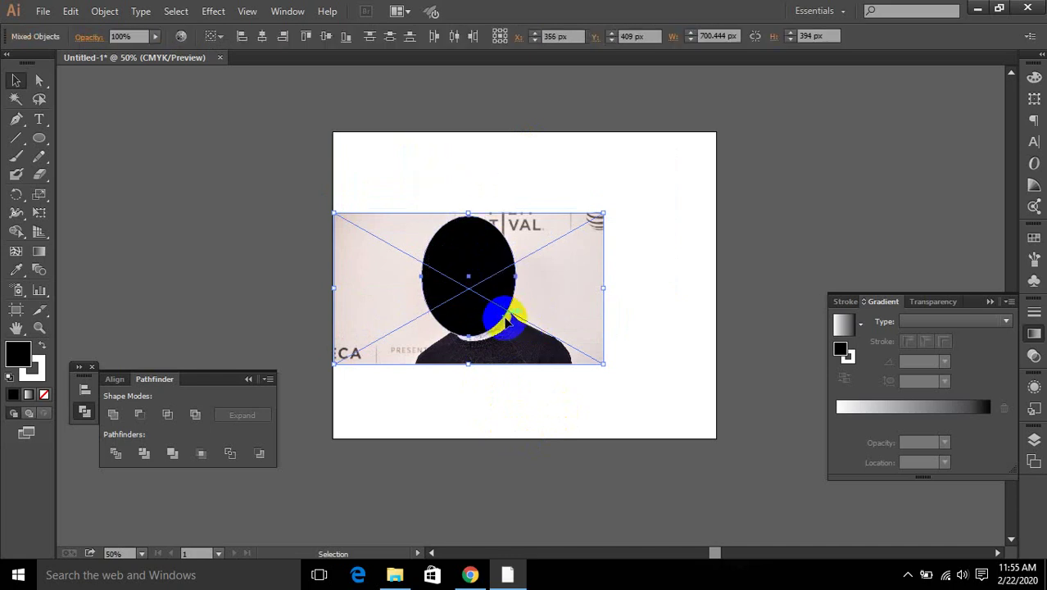
left_click(619, 299)
left_click(475, 264)
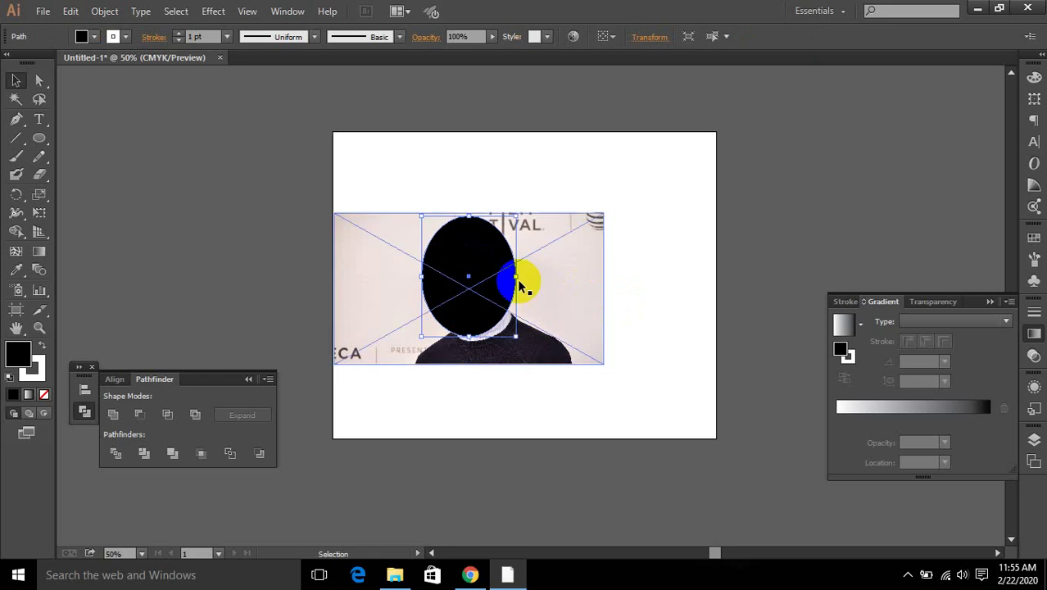
left_click(550, 290)
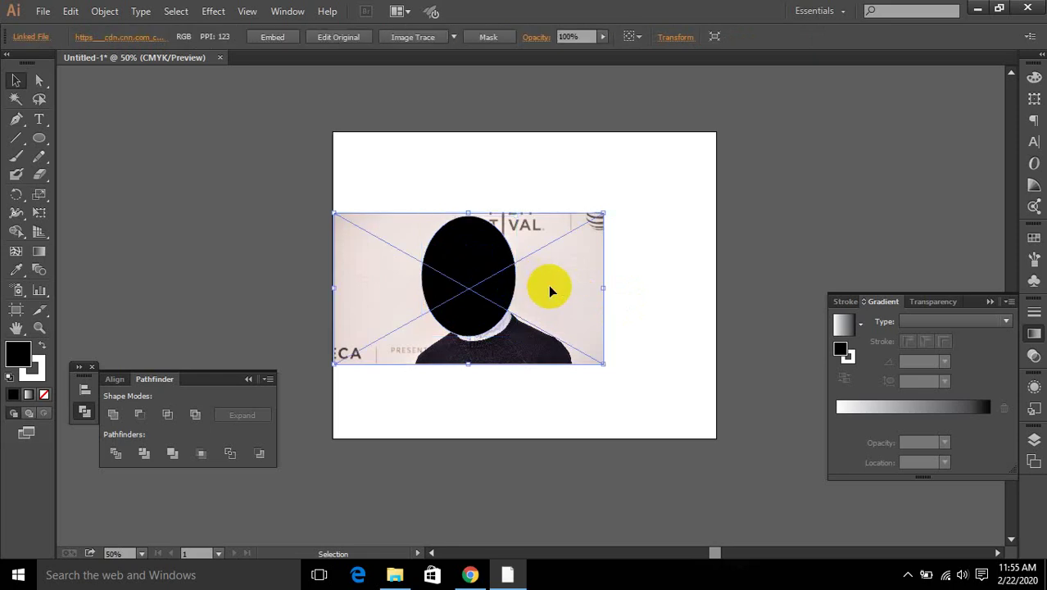
left_click(509, 339)
left_click(498, 452)
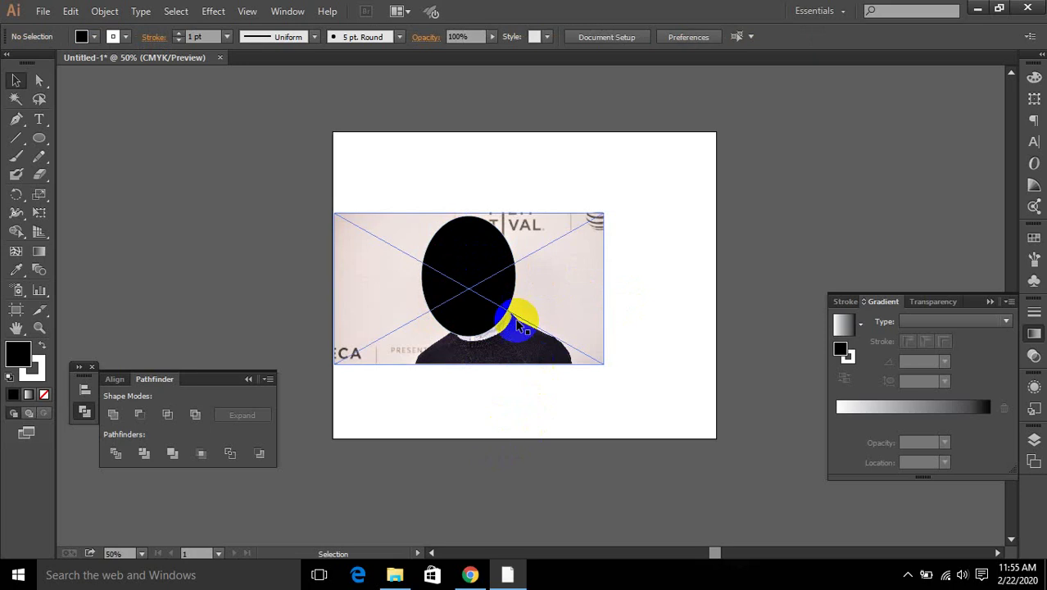
left_click(489, 260)
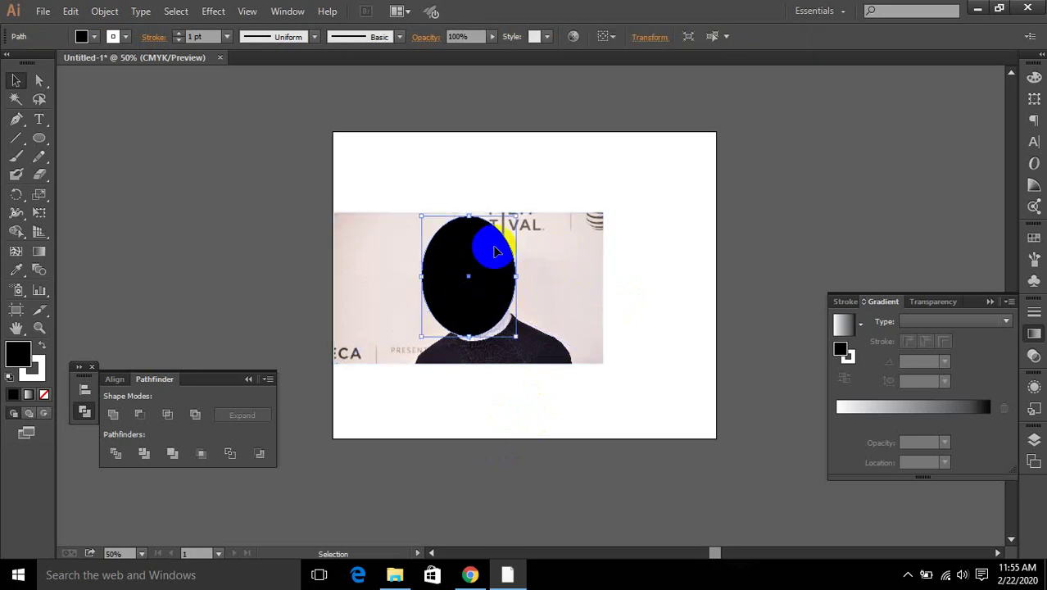
left_click_drag(554, 161, 447, 319)
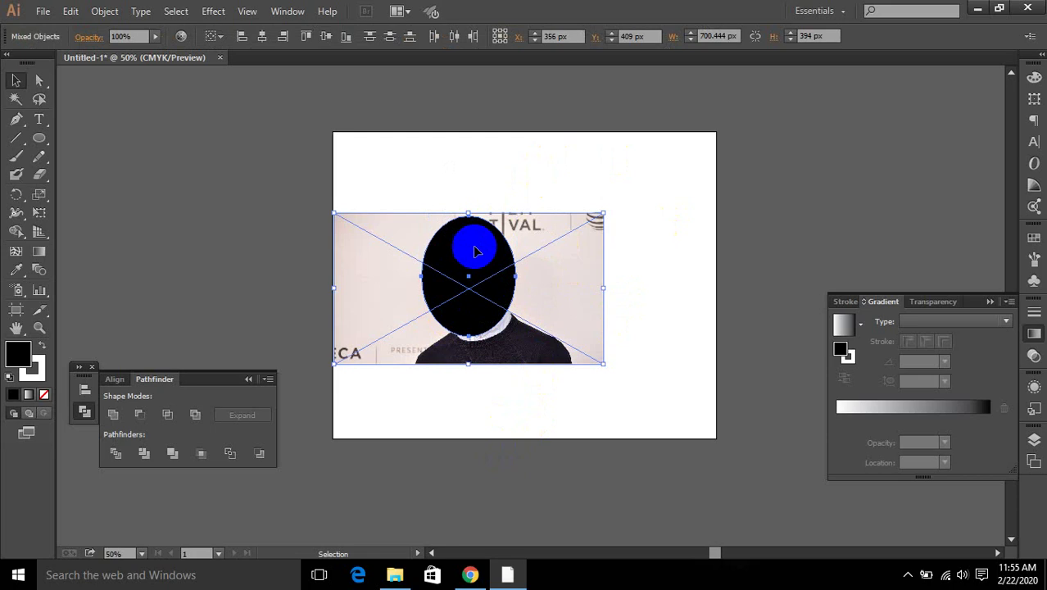
left_click(479, 206)
left_click(468, 251)
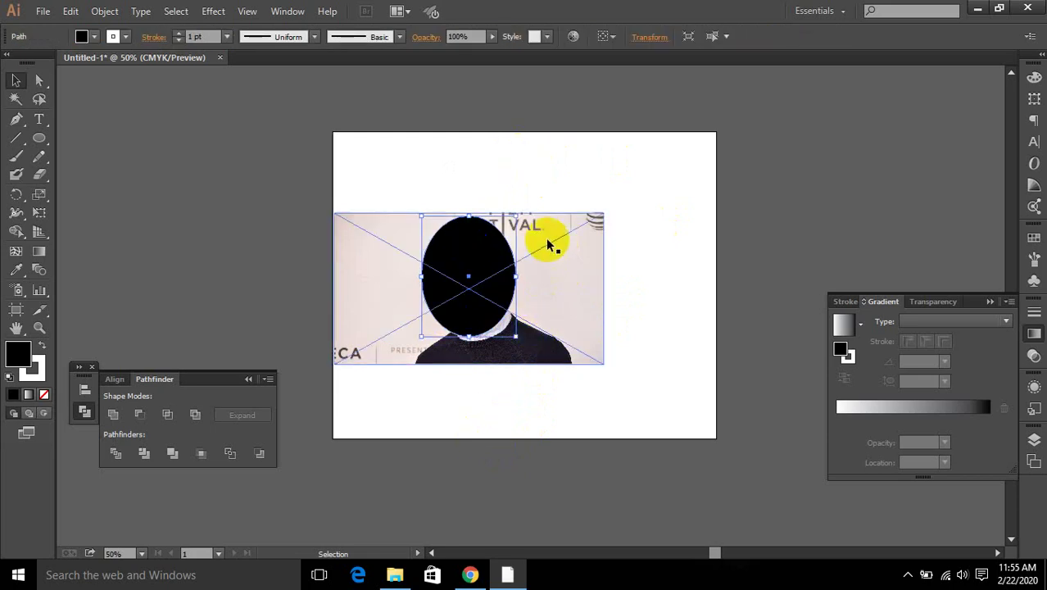
left_click(464, 282)
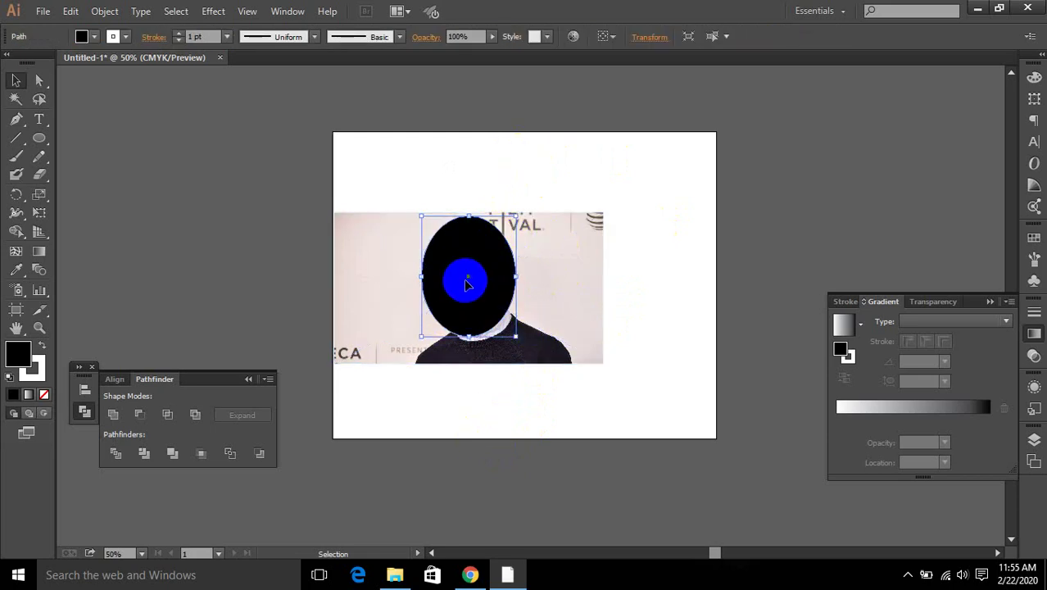
- Select the ellipse and the portrait together and make a clipping mask from them
left_click_drag(549, 155, 442, 321)
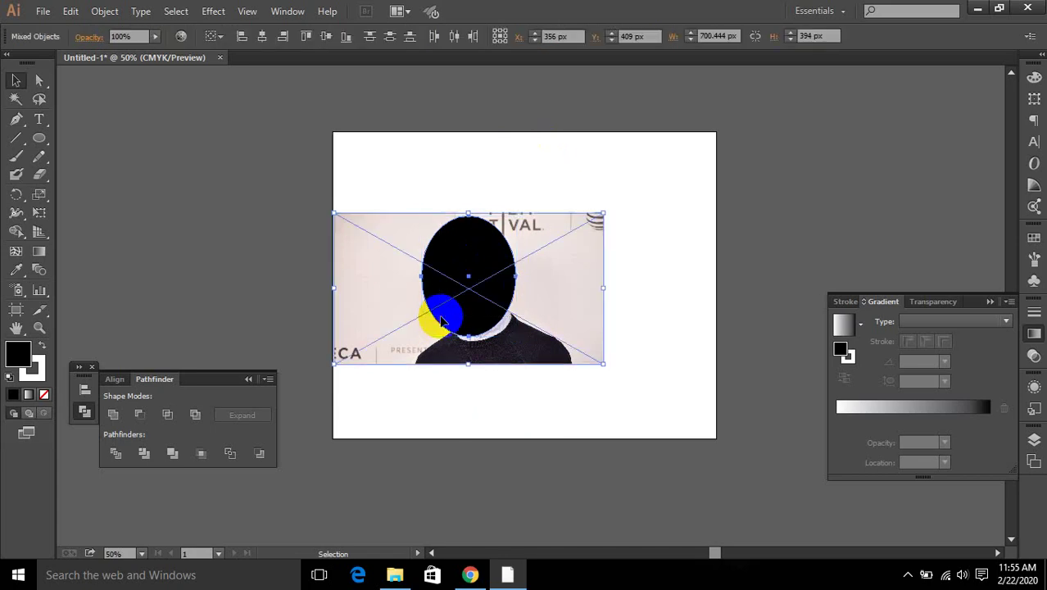
right_click(442, 321)
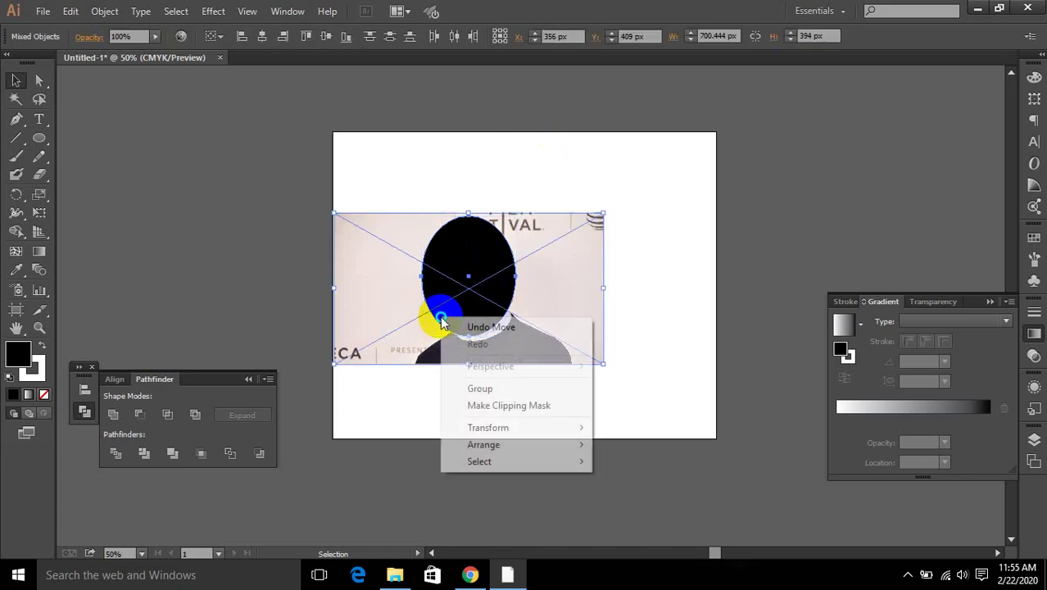
left_click(488, 408)
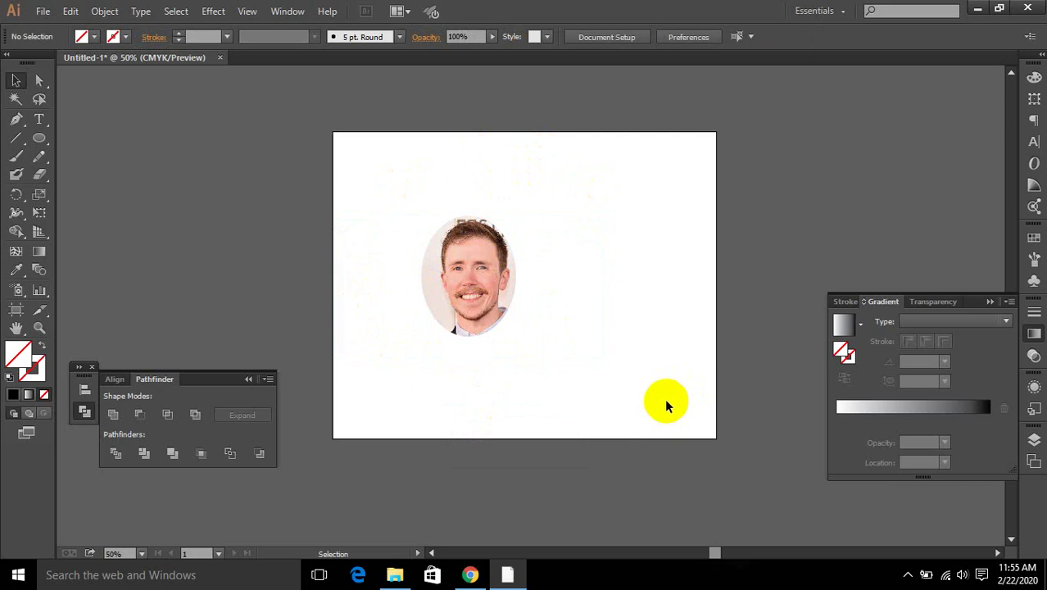
- Scale down and reposition the photo inside the oval clipping mask so the whole head and collar fit, leaving the mask shape unchanged
left_click(40, 82)
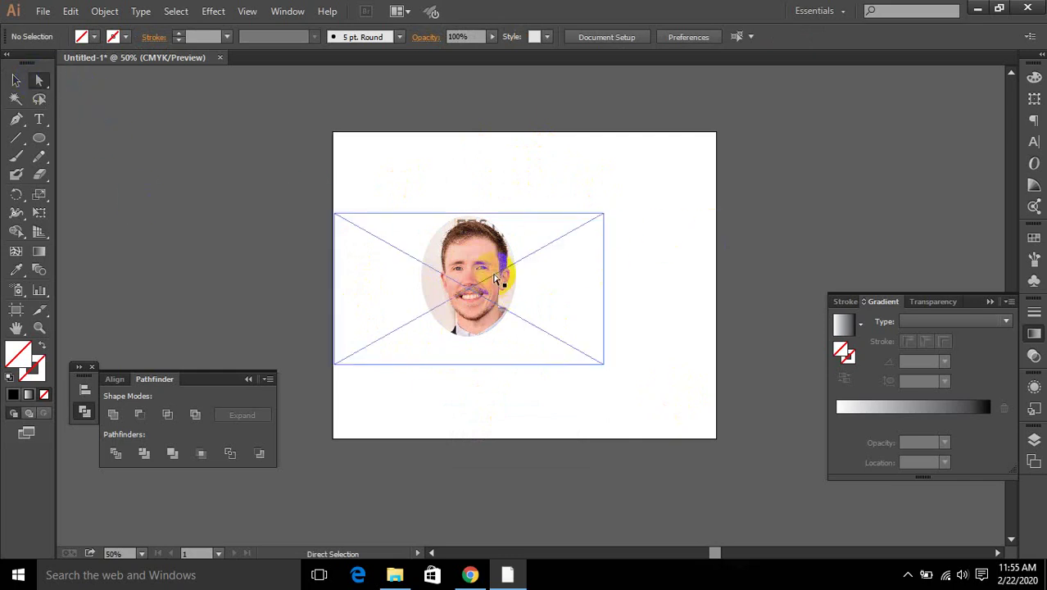
mouse_move(495, 279)
left_mouse_down()
mouse_move(467, 275)
mouse_move(463, 284)
mouse_move(485, 292)
left_mouse_up()
key("v")
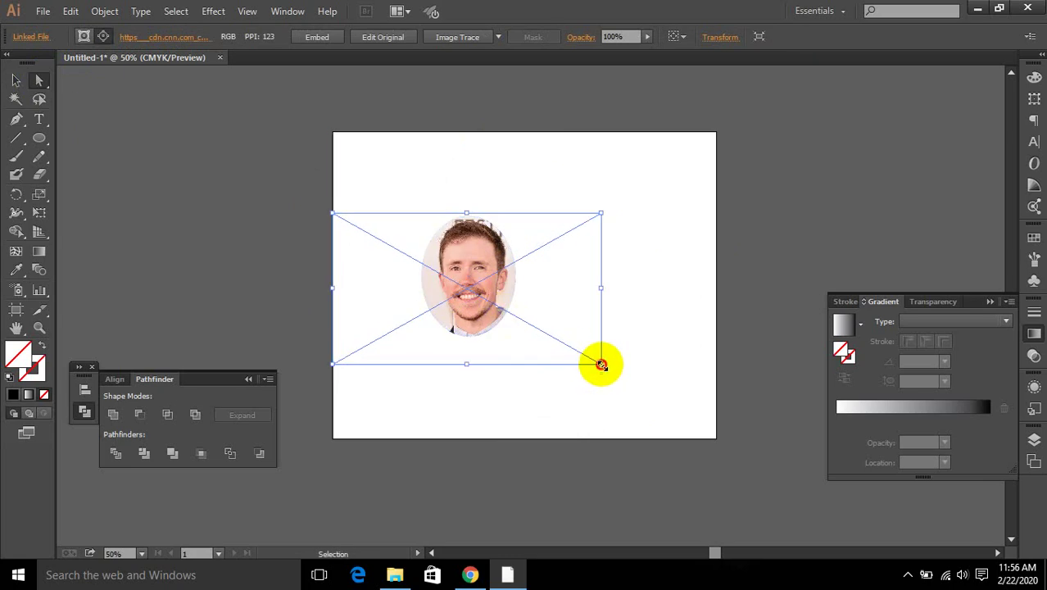
left_click_drag(601, 364, 560, 325)
left_click_drag(490, 301, 480, 292)
left_click_drag(559, 327, 579, 349)
left_click_drag(479, 282, 465, 313)
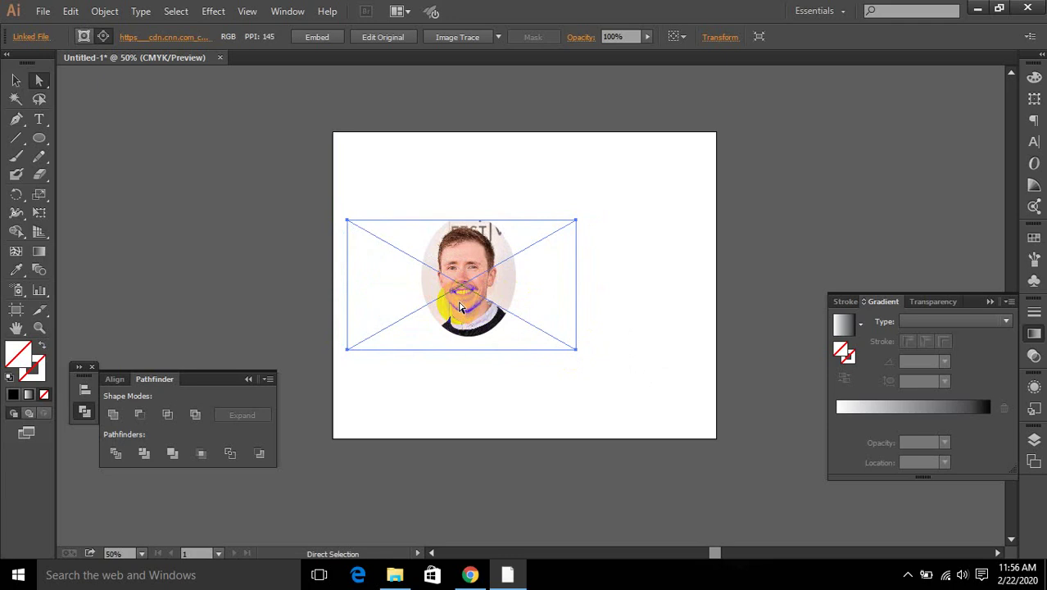
left_click_drag(461, 307, 464, 254)
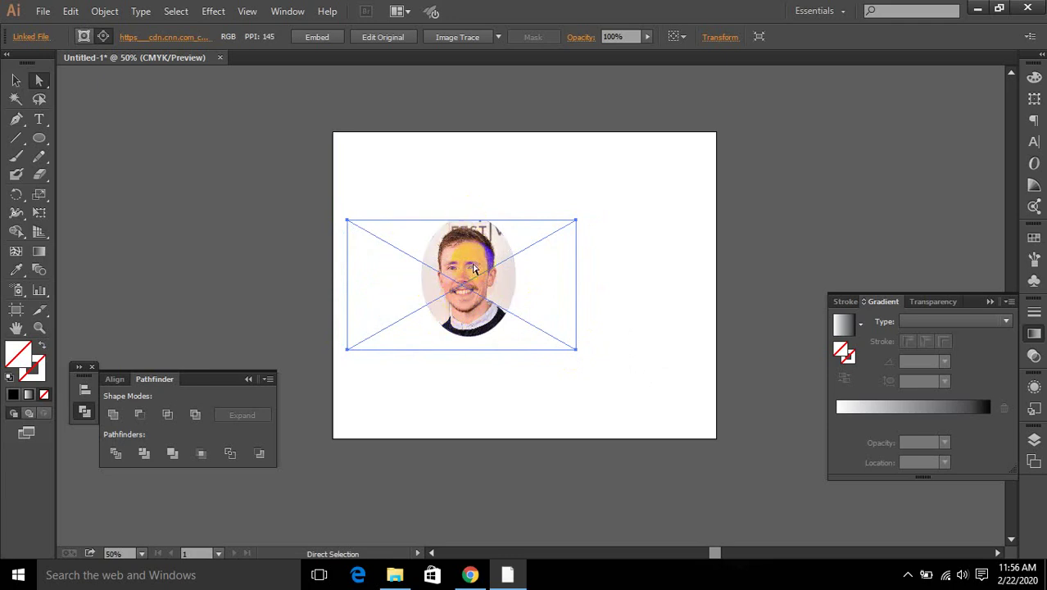
left_click(374, 284)
left_click(608, 327)
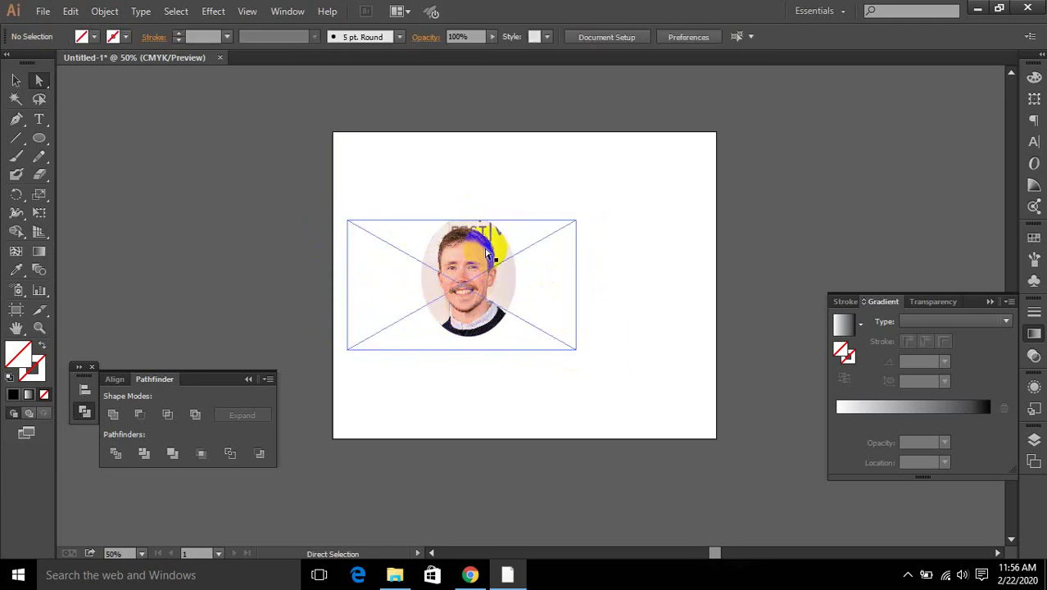
- Draw a second tall ellipse on the pasteboard beside the artboard and fill it with red
left_click(43, 146)
left_click_drag(187, 227, 254, 281)
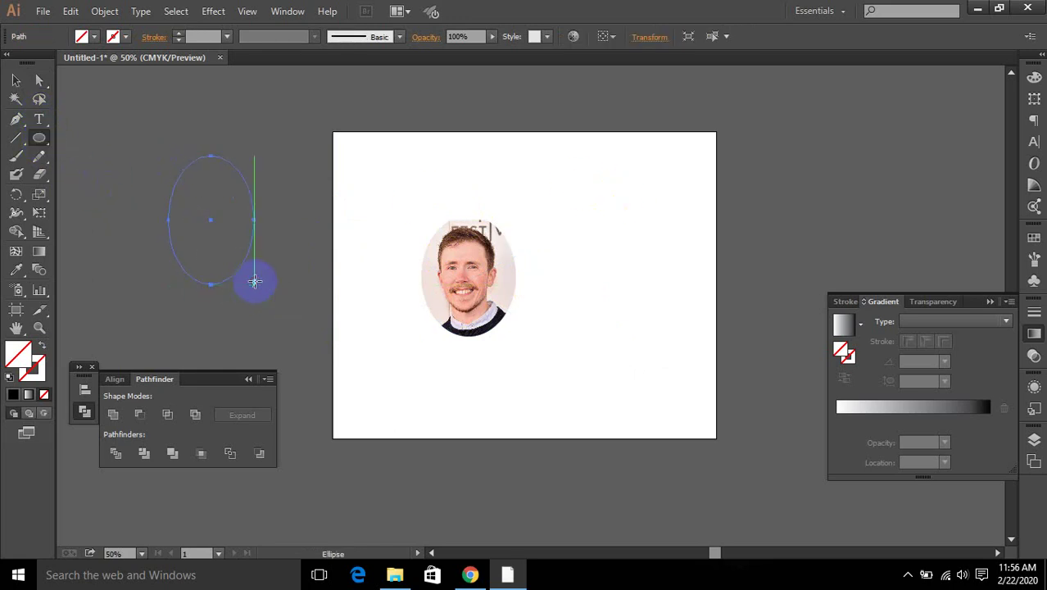
left_click(95, 36)
left_click(52, 65)
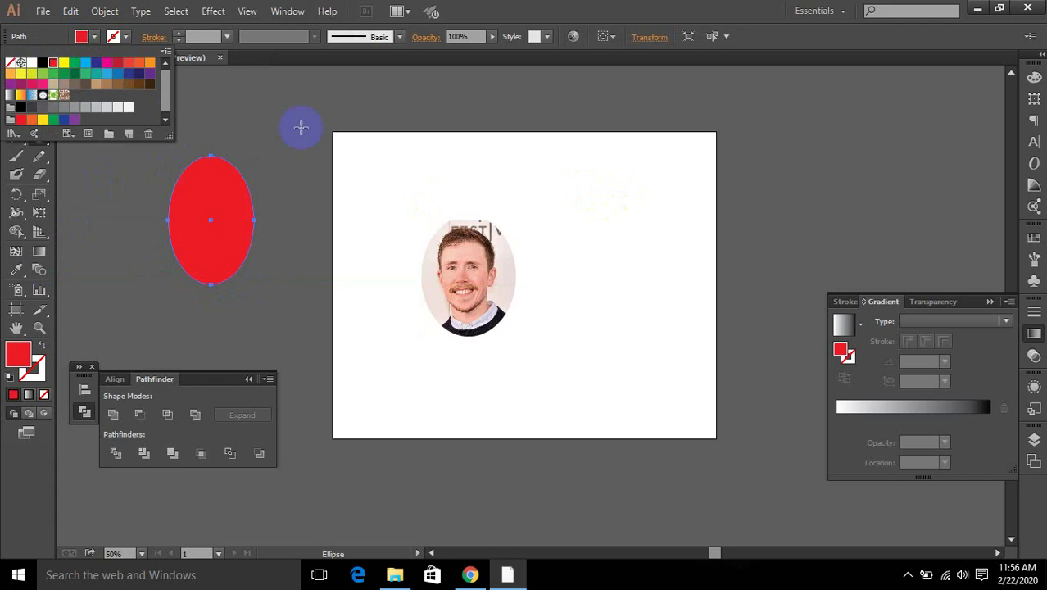
left_click(40, 18)
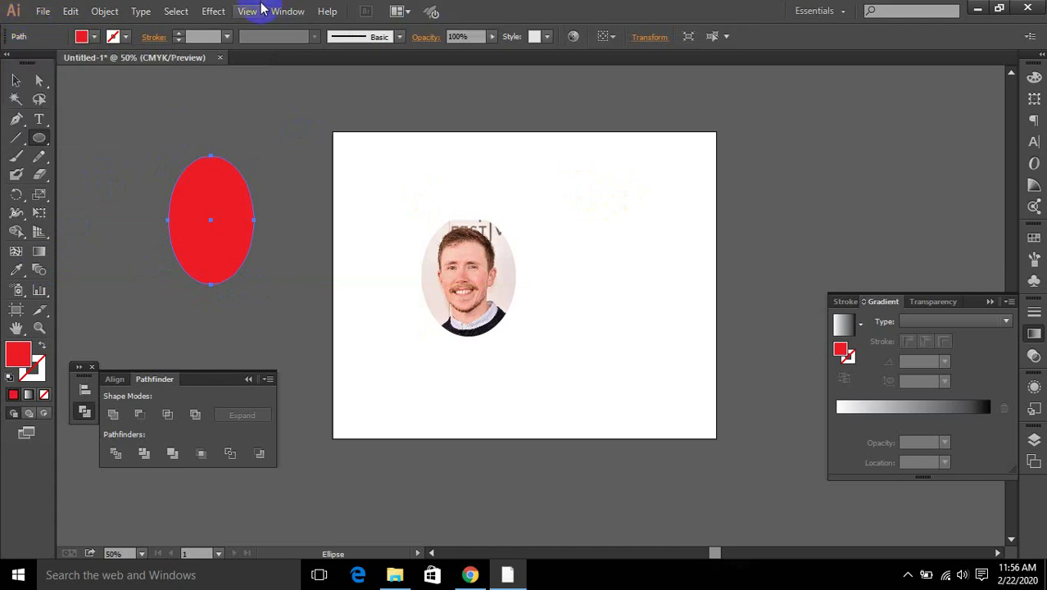
- Apply the Stylize Feather effect to the red ellipse with the preview enabled
left_click(213, 10)
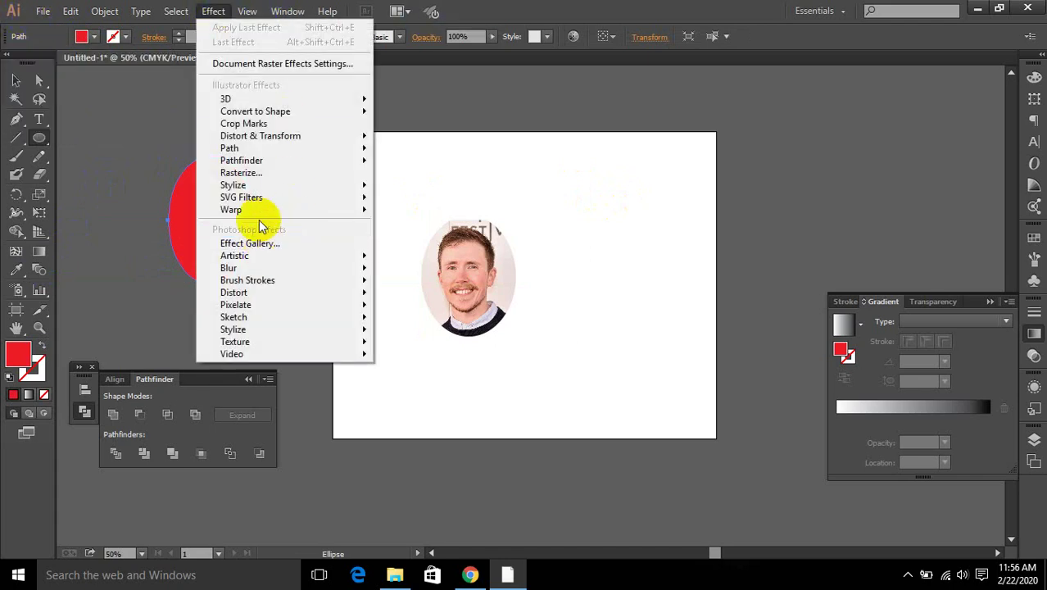
mouse_move(260, 185)
left_click(413, 206)
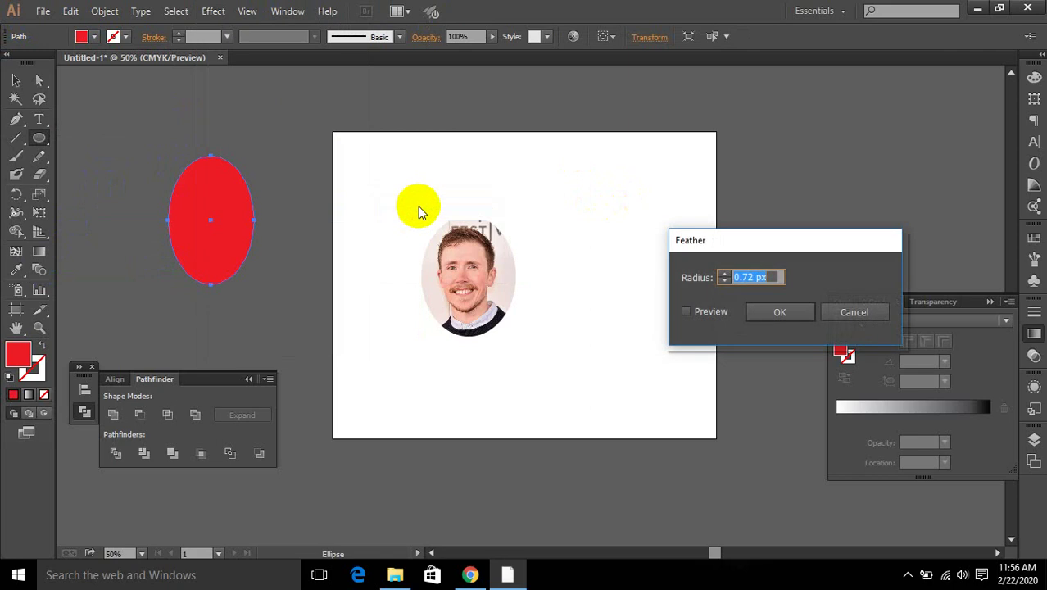
left_click(687, 311)
left_click(775, 276)
left_click(779, 312)
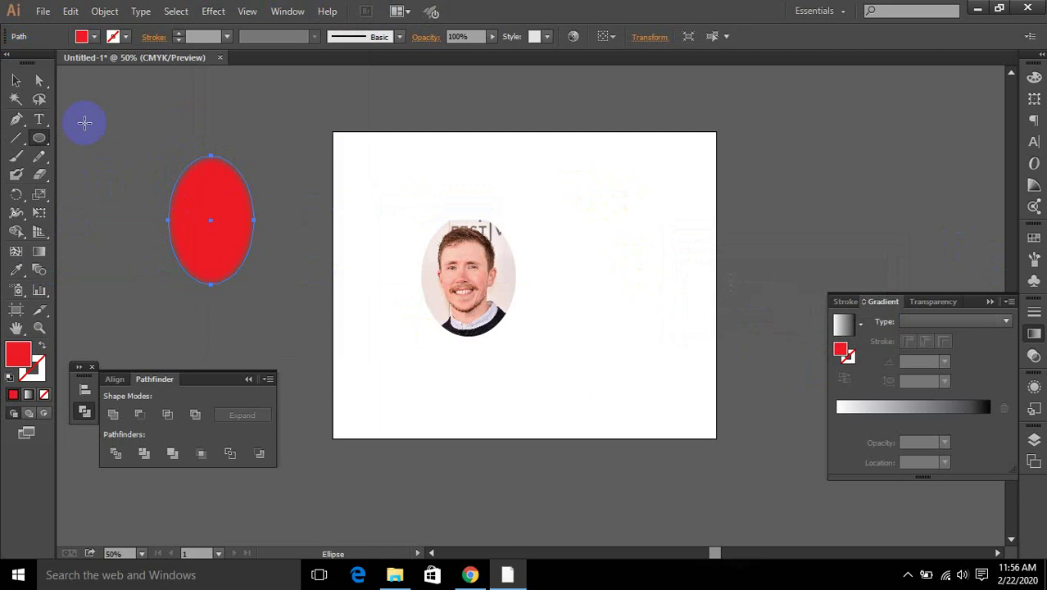
- Move the linked photo slightly upward inside the oval clipping mask, keeping the mask itself in place
left_click(16, 81)
left_click(296, 195)
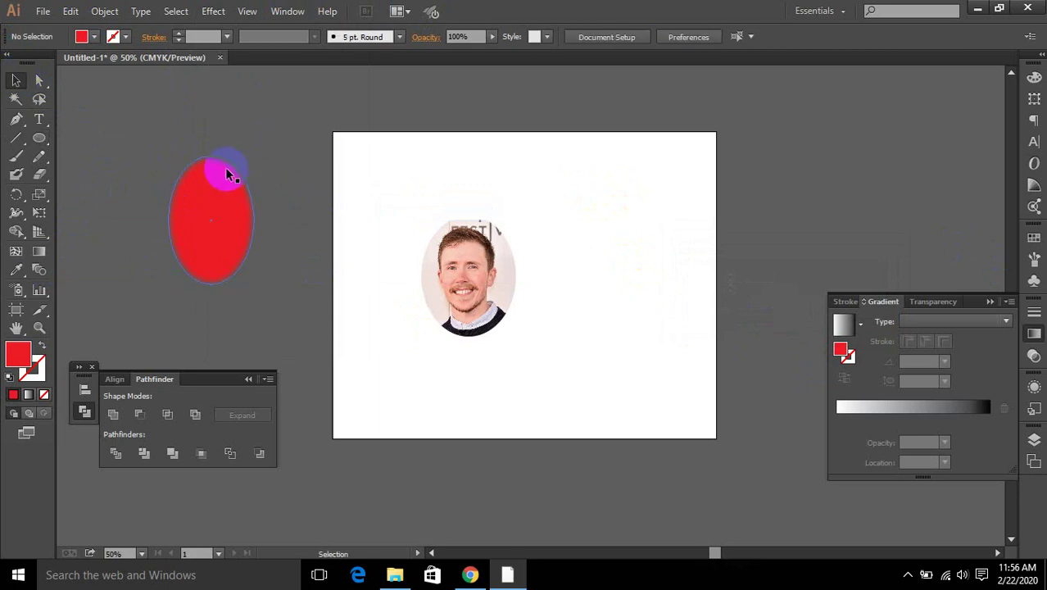
left_click(467, 234)
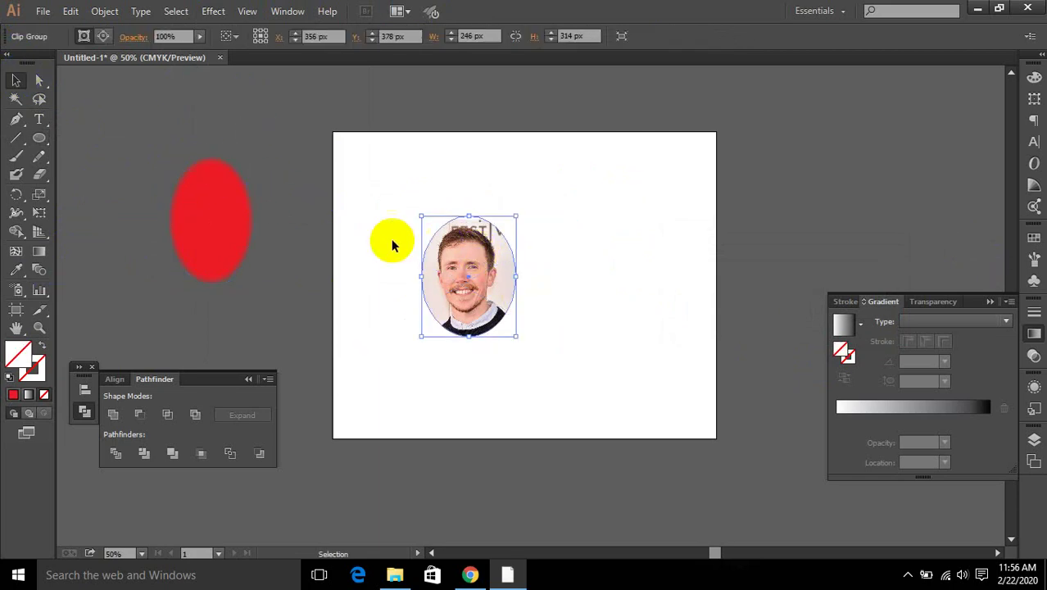
left_click(36, 82)
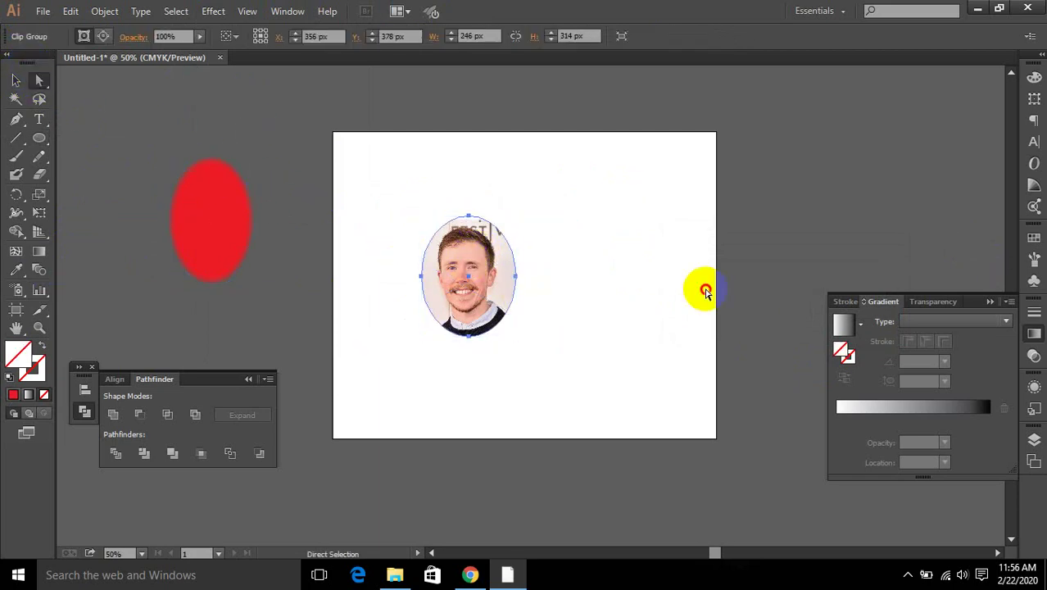
left_click(495, 276)
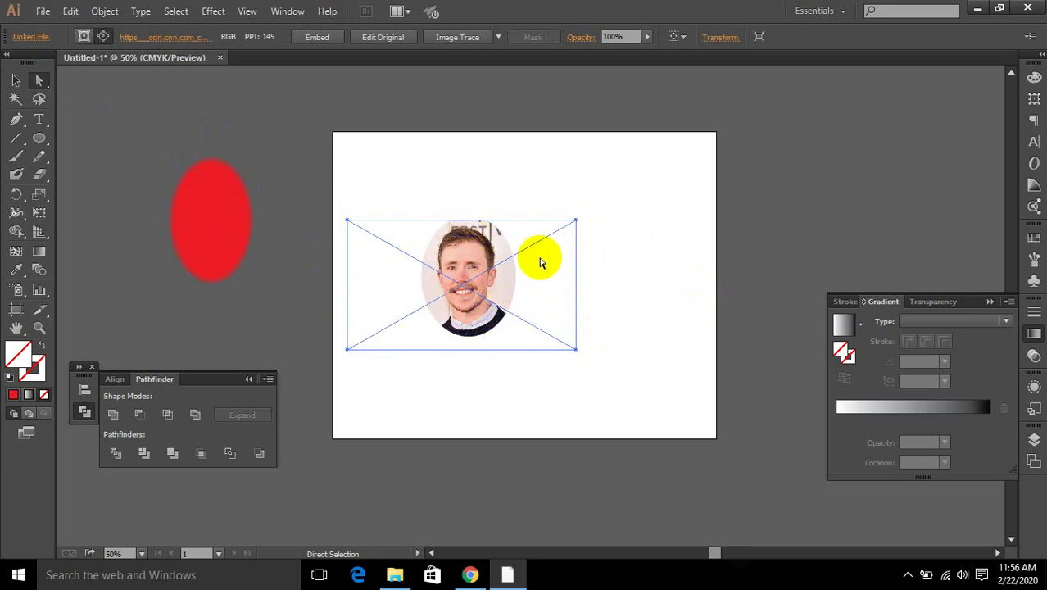
left_click_drag(541, 262, 529, 245)
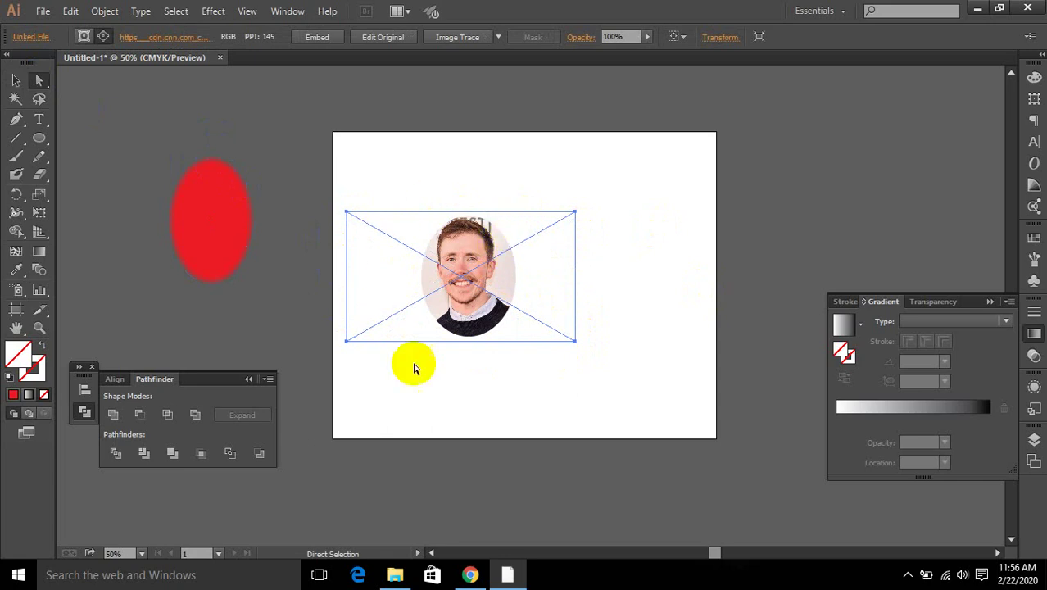
left_click(544, 385)
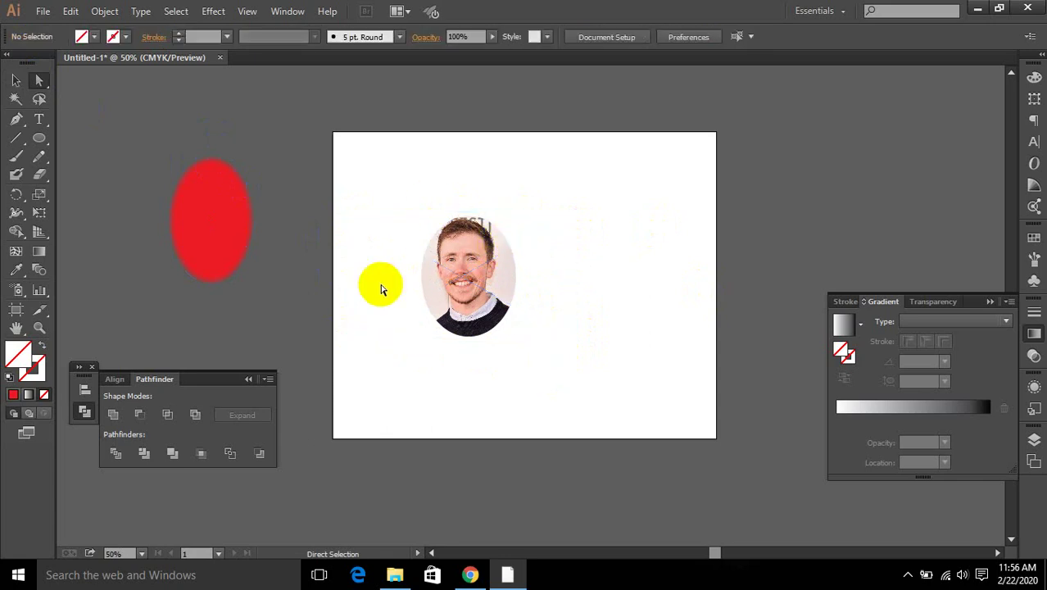
- Nudge the masked photo about 4 px to the right within the oval, and deselect it
left_click(440, 294)
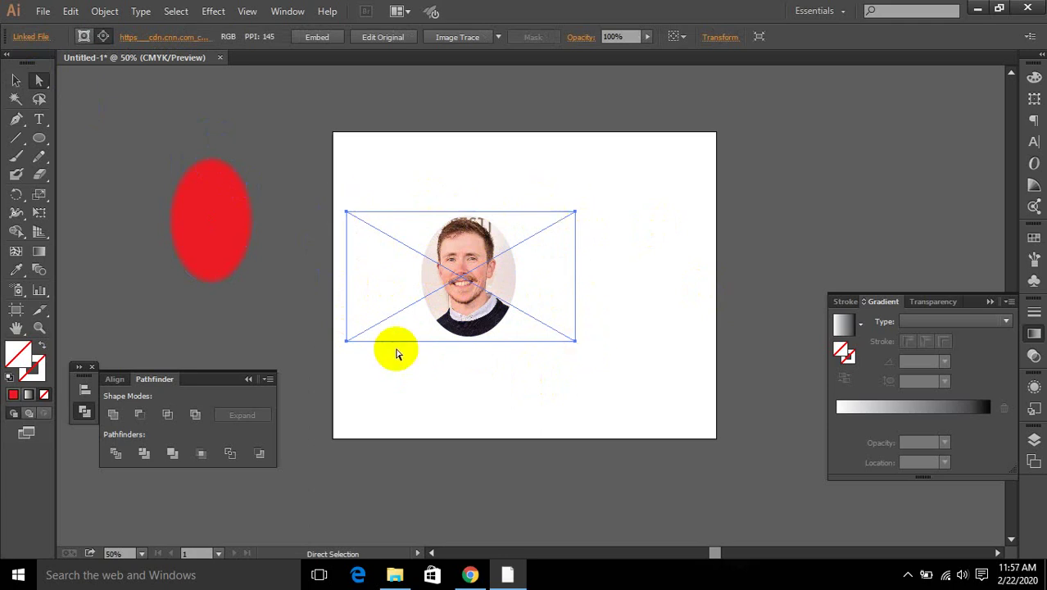
left_click(486, 374)
left_click(460, 280)
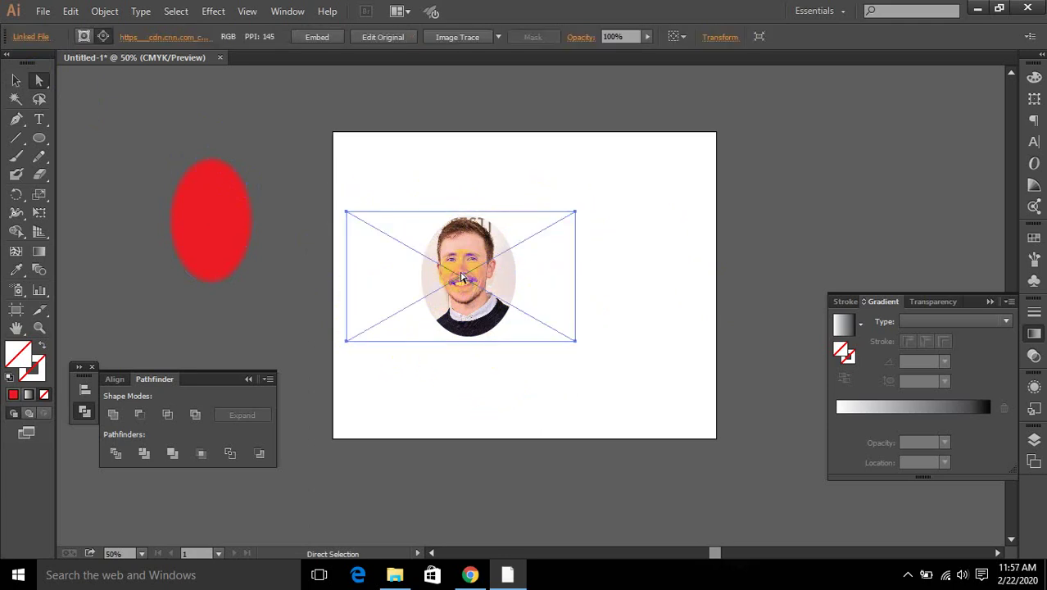
left_click(583, 285)
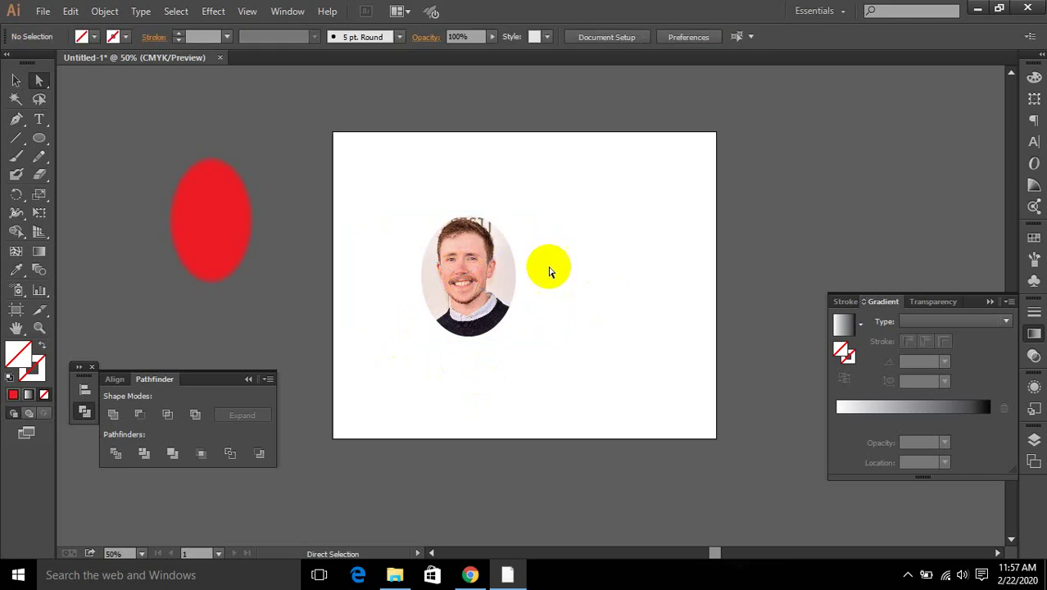
left_click(459, 260)
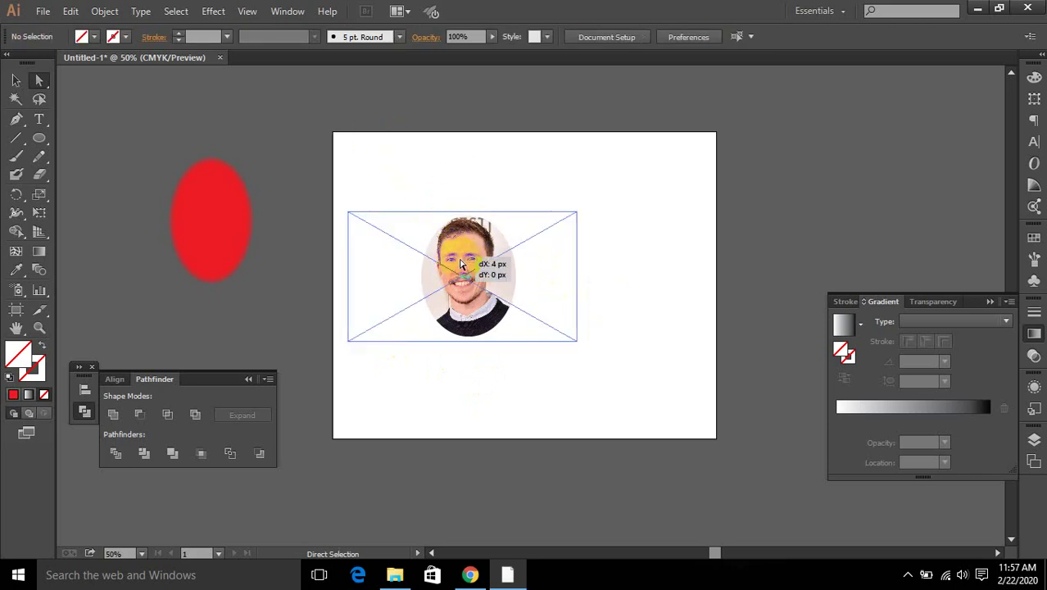
left_click(685, 259)
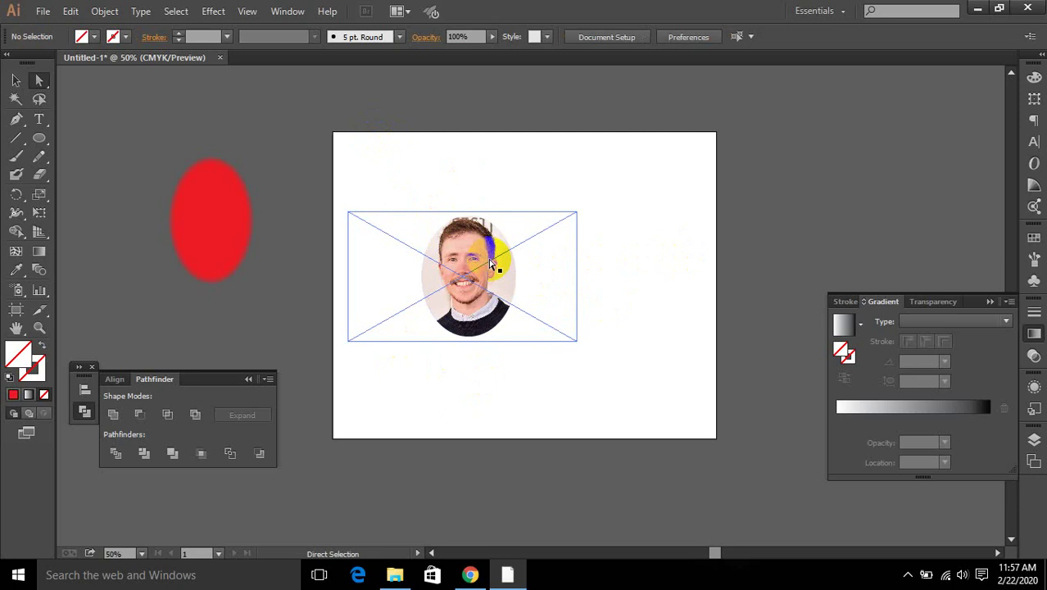
- Save the document to the Desktop as Untitled-1 in Adobe Illustrator (*.AI) format with the default options
key("ctrl+s")
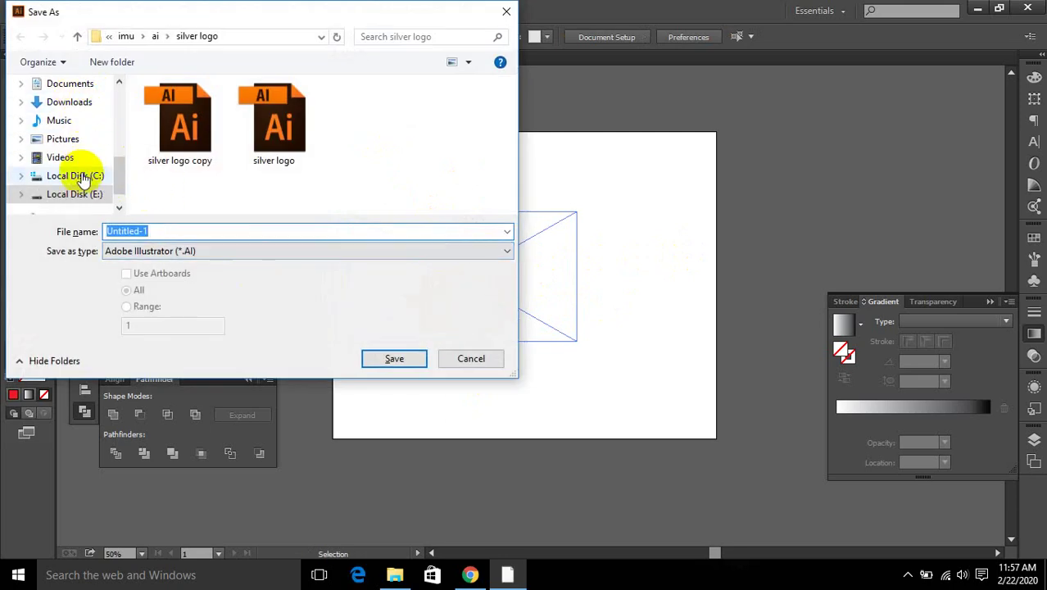
scroll(74, 111, "up", 6)
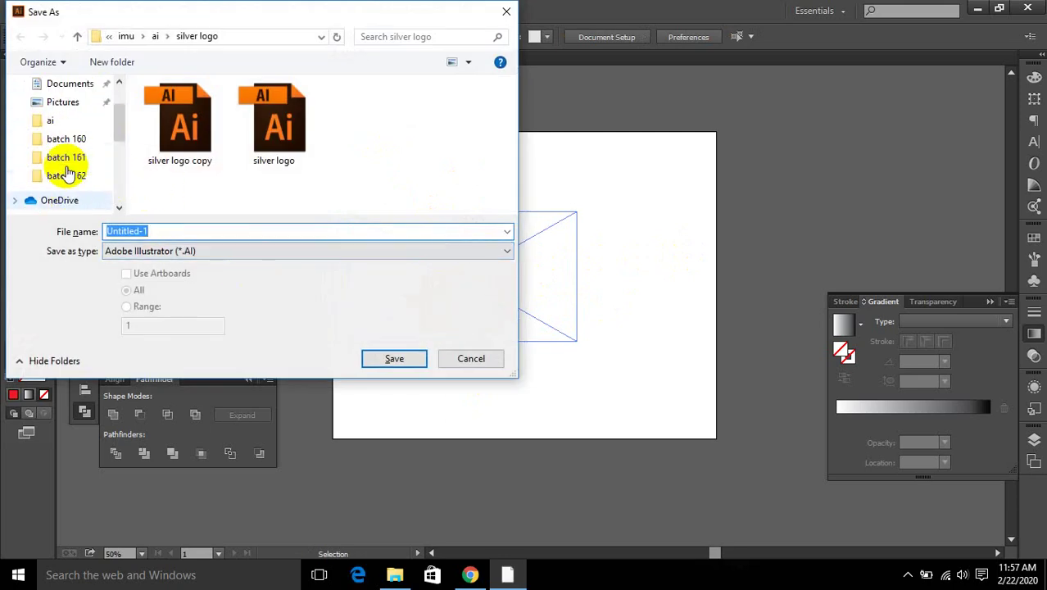
left_click(76, 117)
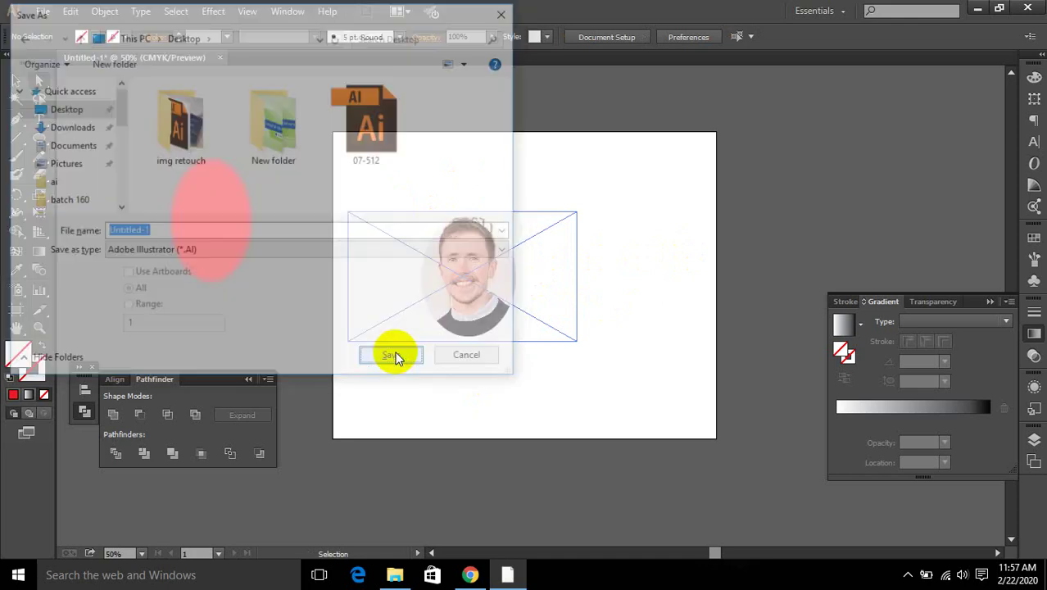
left_click(584, 497)
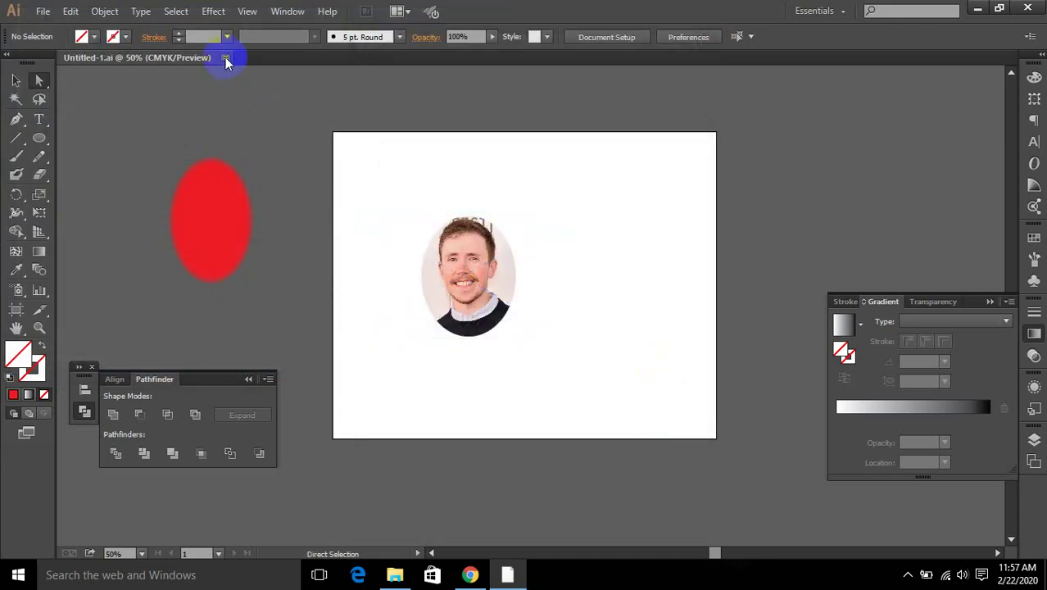
- Close the document and reopen Untitled-1 from the desktop to check the masked portrait
left_click(226, 58)
left_click(977, 10)
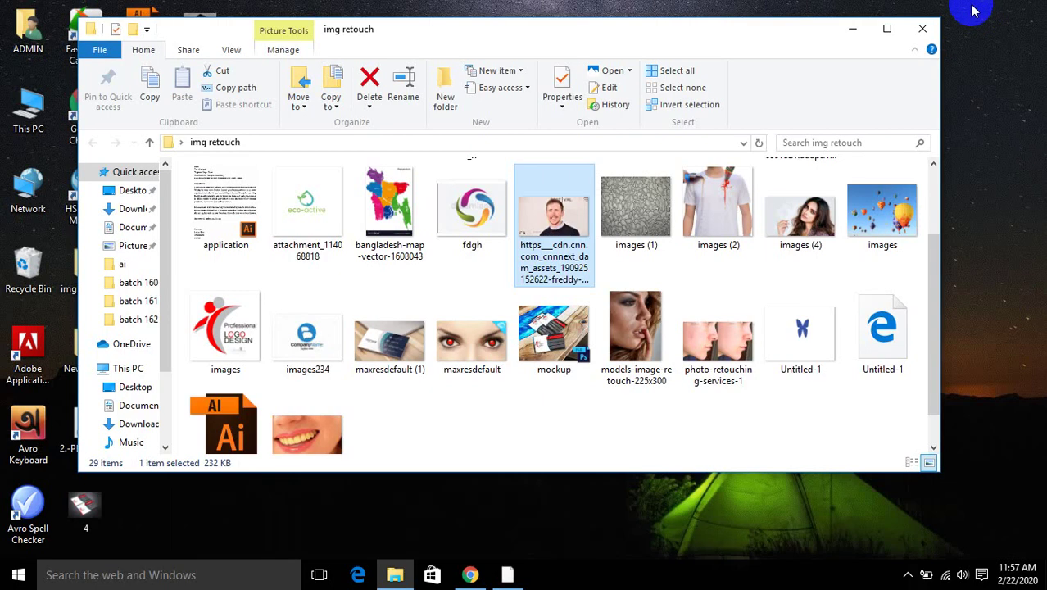
left_click(846, 30)
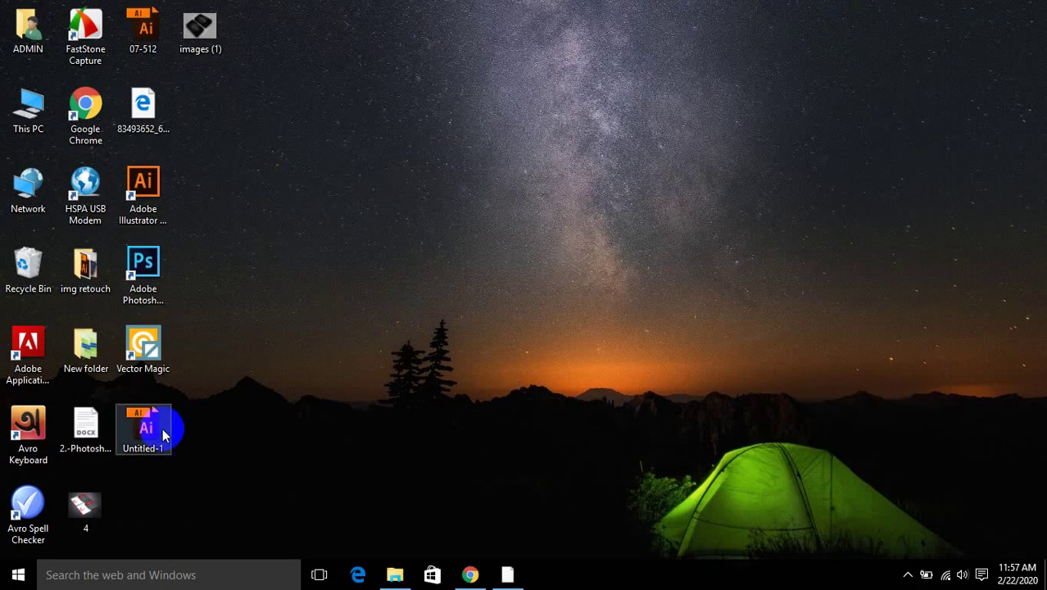
double_click(141, 428)
left_click(712, 315)
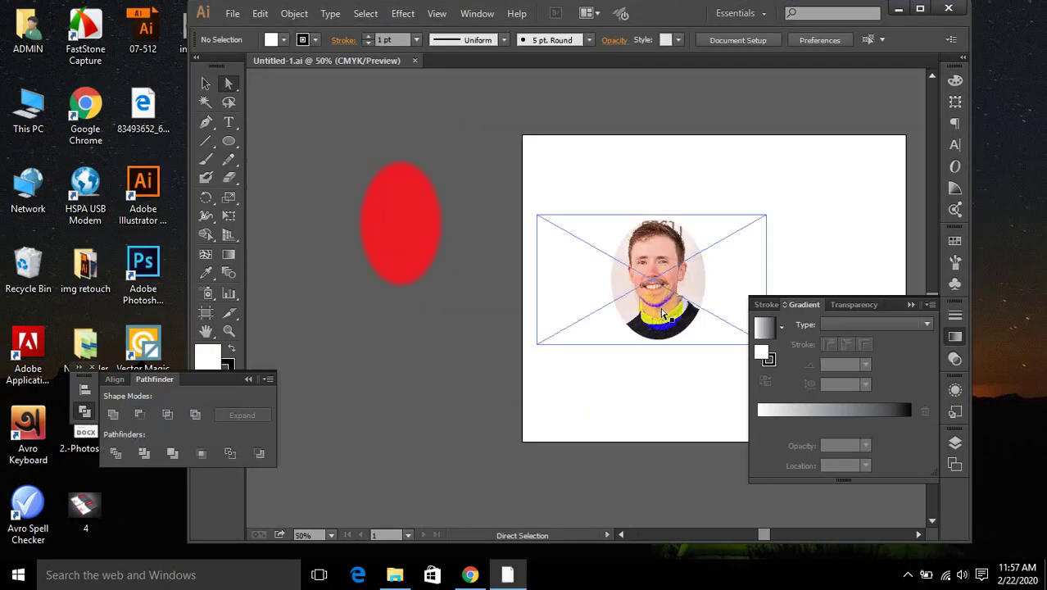
left_click(584, 252)
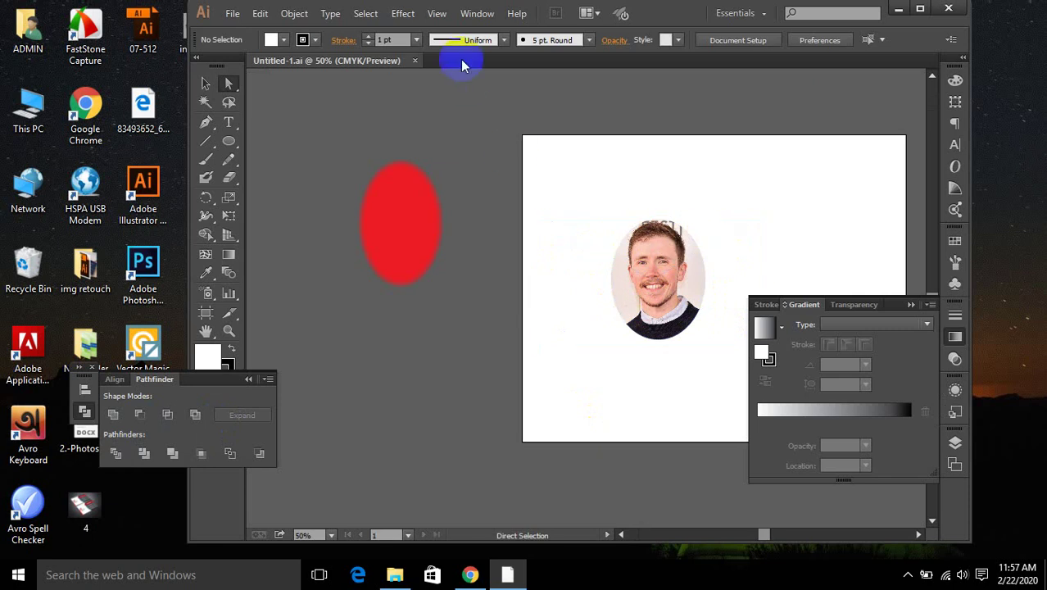
- Close the reopened document and move the source portrait image from the img retouch folder onto the desktop
left_click(415, 61)
left_click(899, 9)
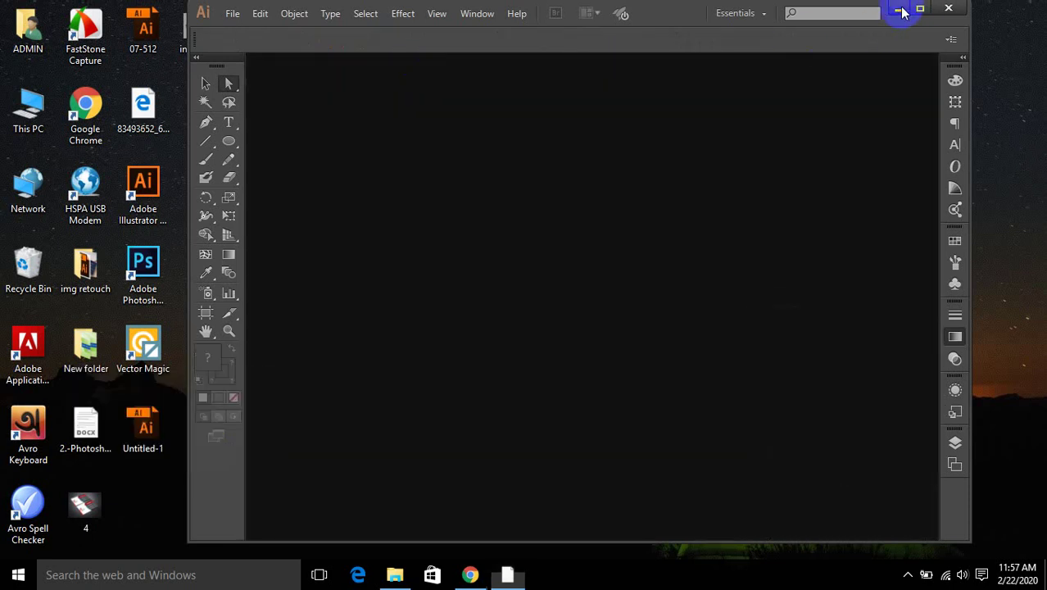
double_click(86, 269)
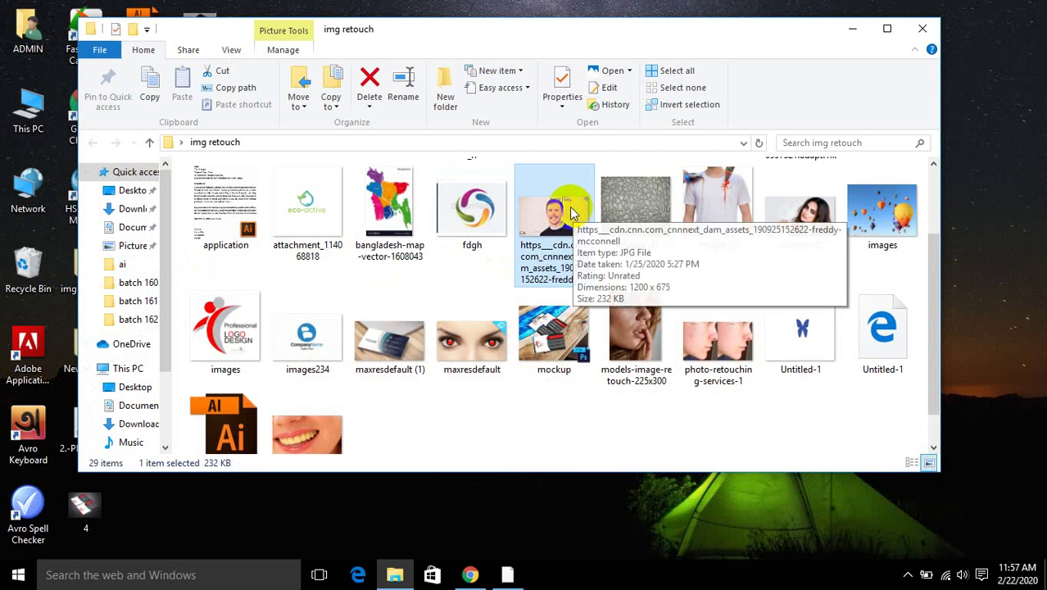
left_click_drag(586, 215, 979, 411)
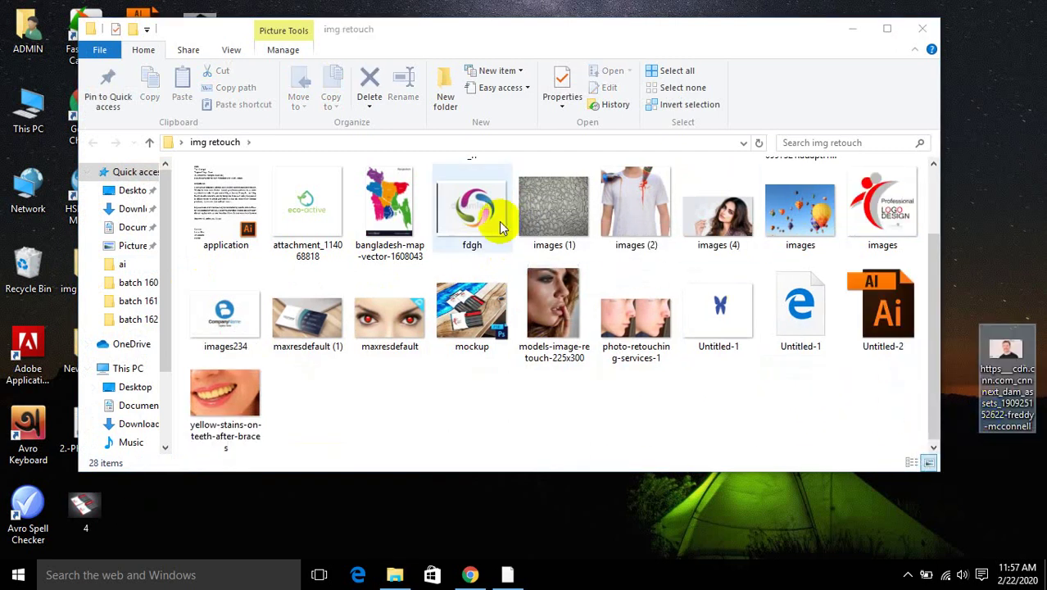
left_click(919, 32)
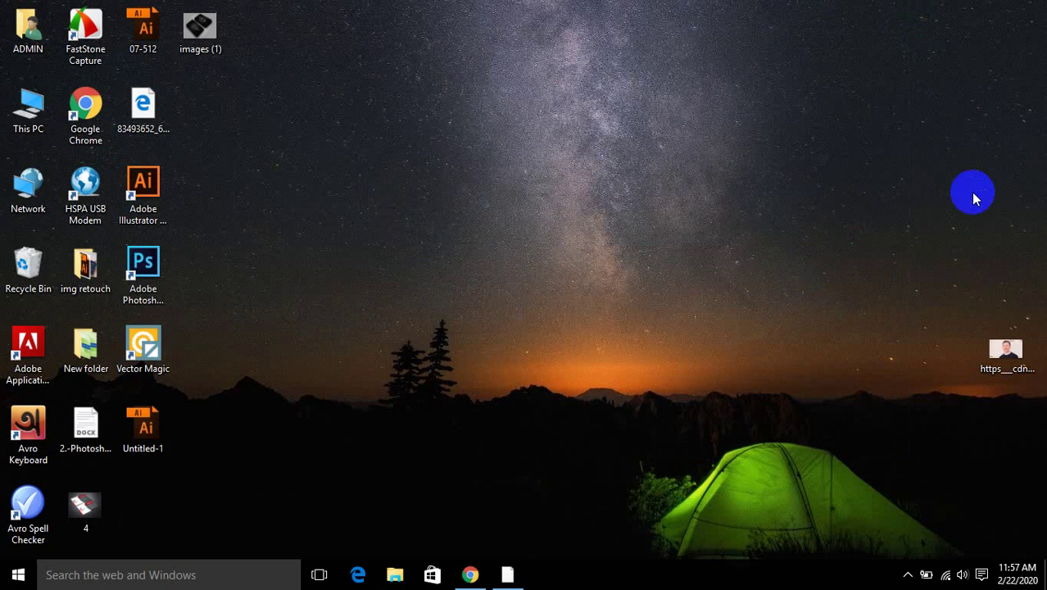
- Delete the source portrait image from the desktop, minimizing the Illustrator window if it covers the desktop
double_click(131, 434)
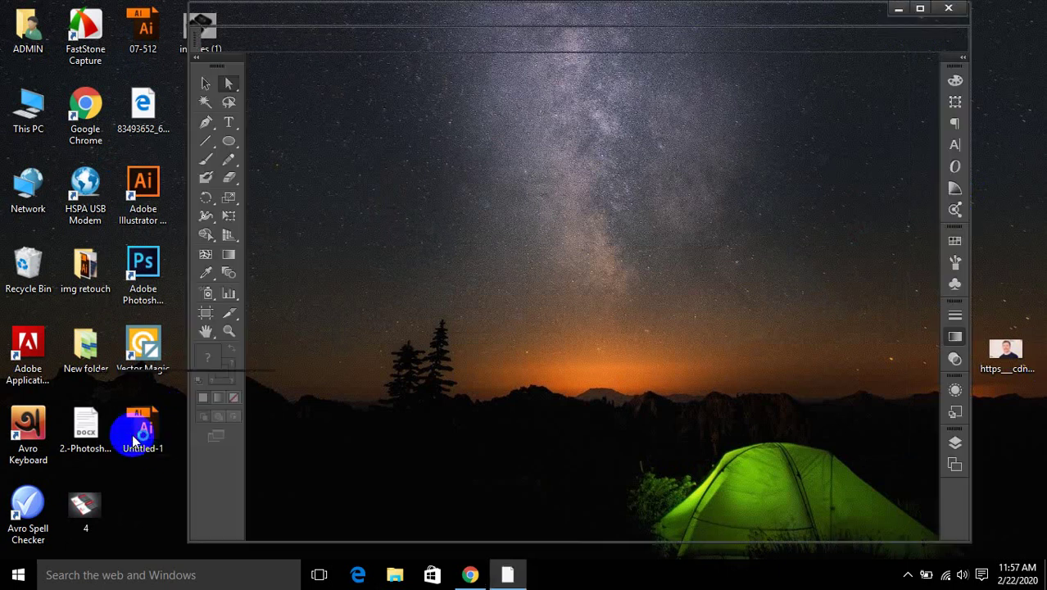
left_click(899, 8)
right_click(1007, 335)
left_click(672, 505)
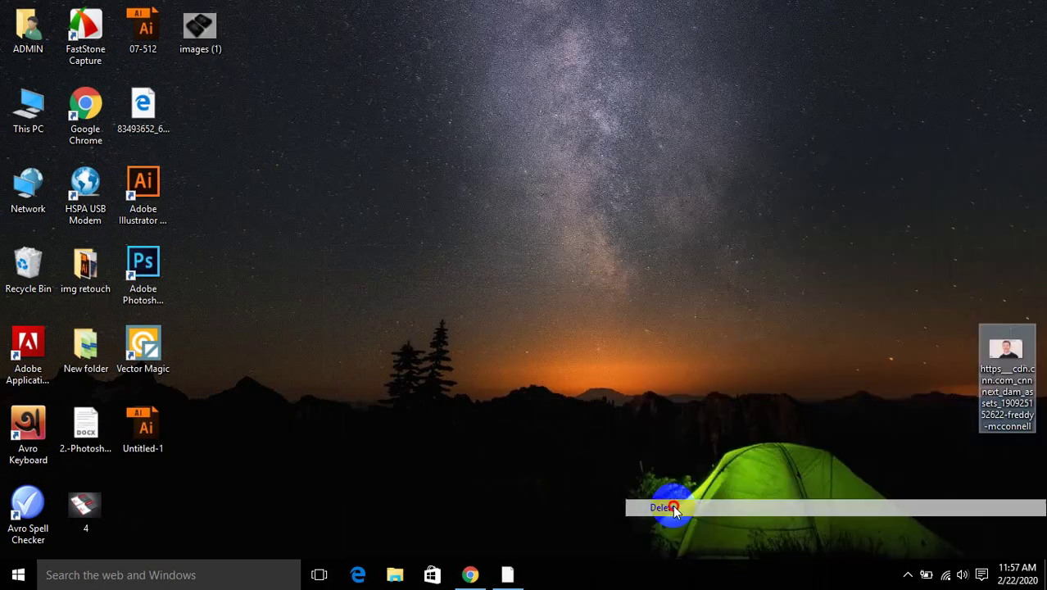
- Reopen Untitled-1 from the desktop, agree to update the links, and ignore the missing portrait link
double_click(160, 419)
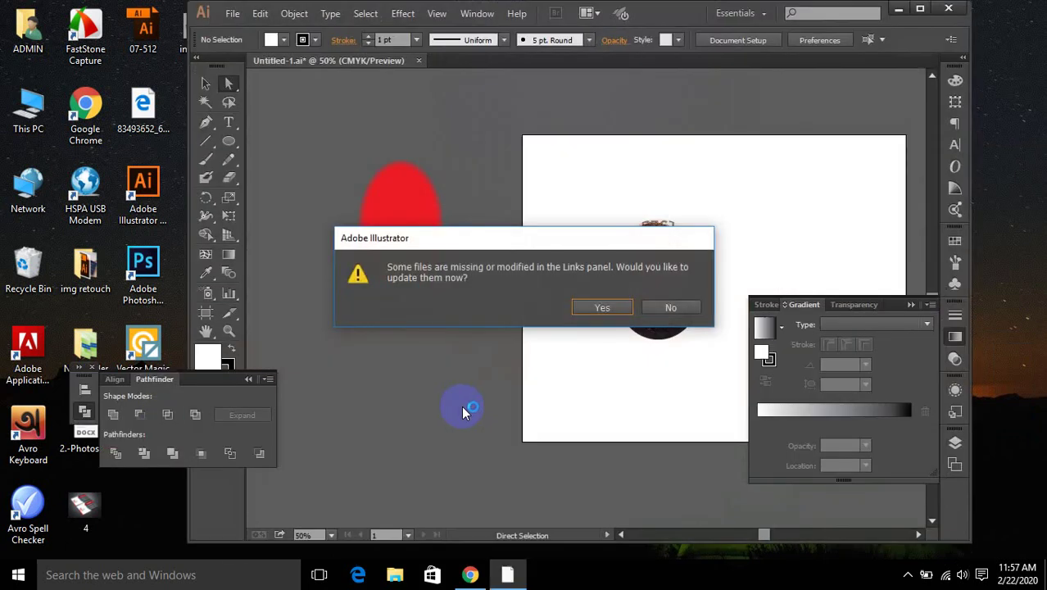
left_click(603, 309)
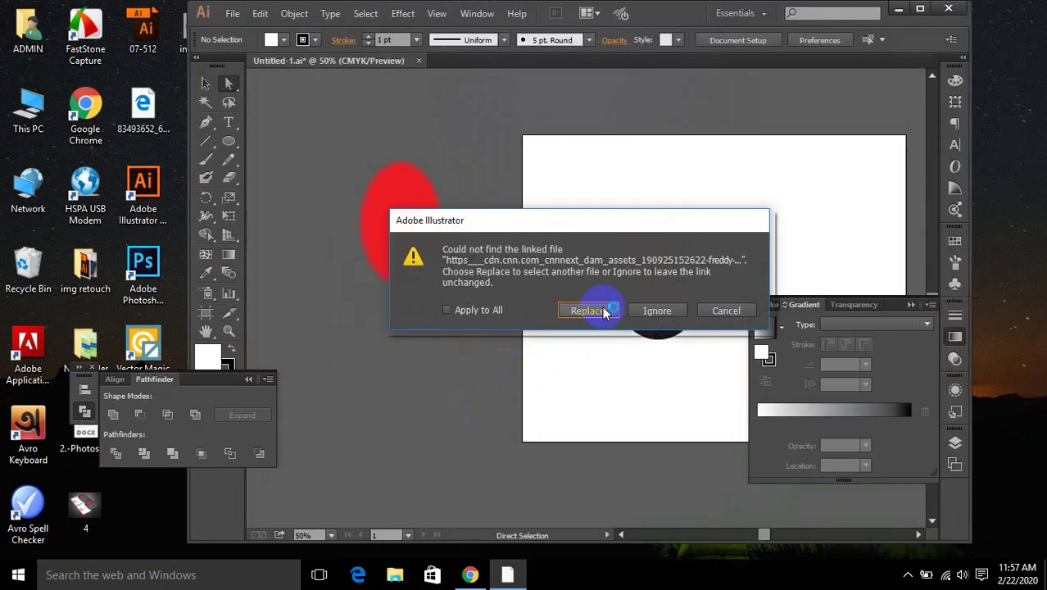
left_click(654, 309)
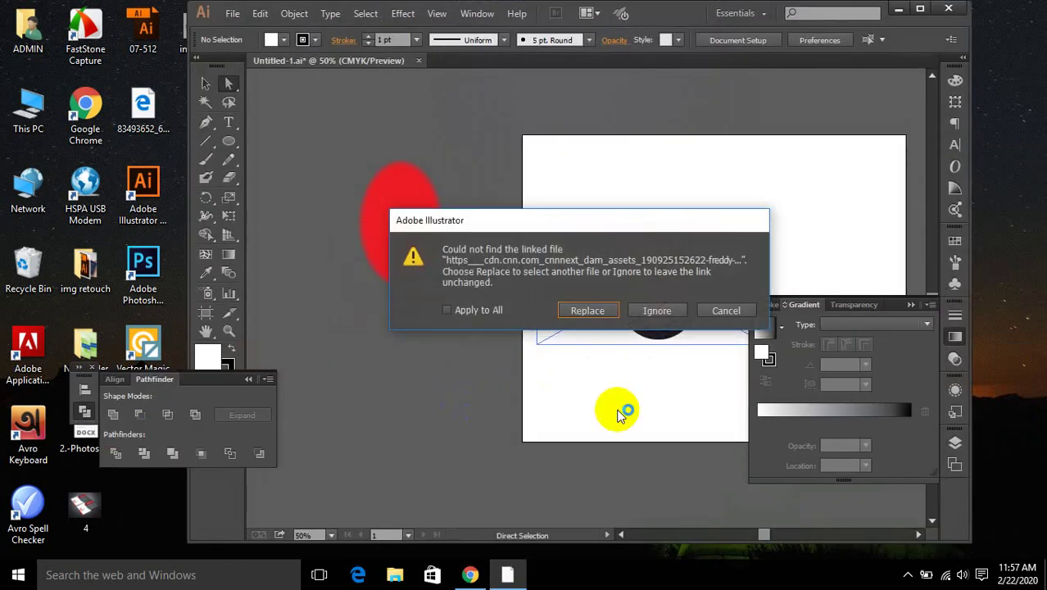
left_click(654, 308)
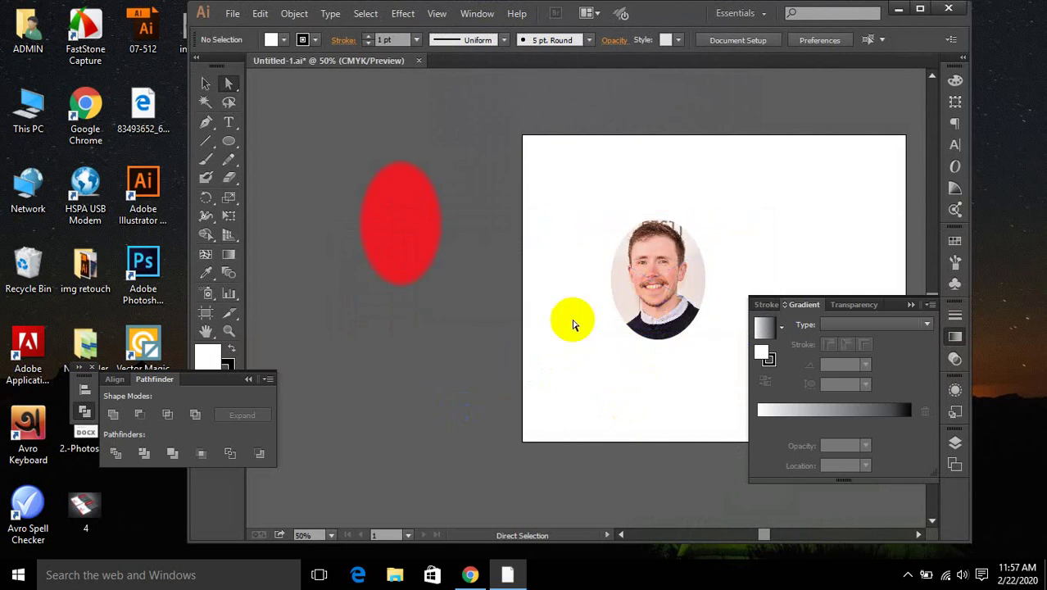
- Select the linked portrait inside the oval mask and maximize the Illustrator window
left_click(638, 310)
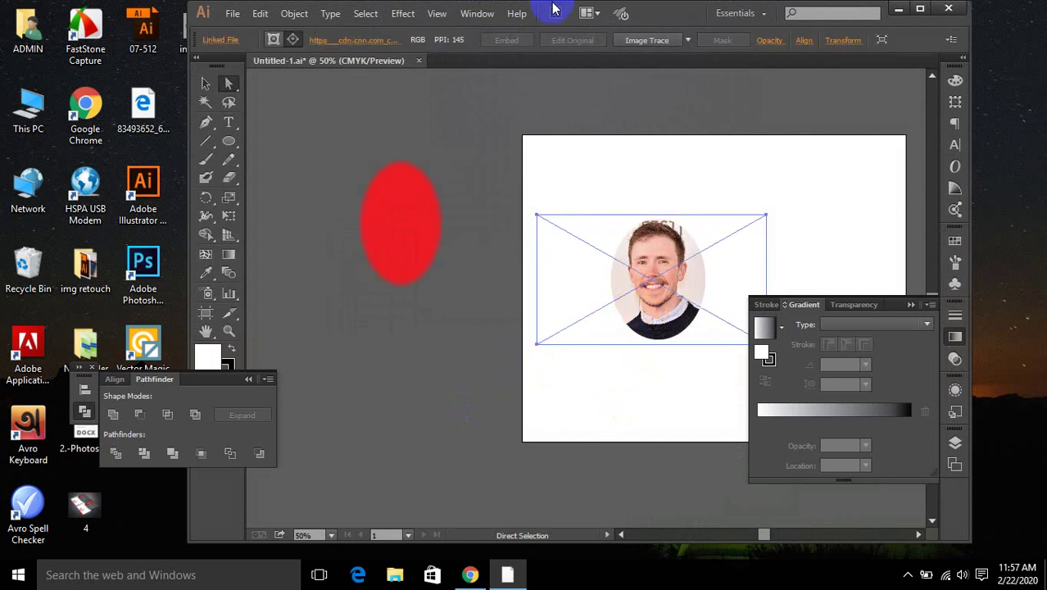
left_click_drag(693, 12, 958, 51)
double_click(959, 51)
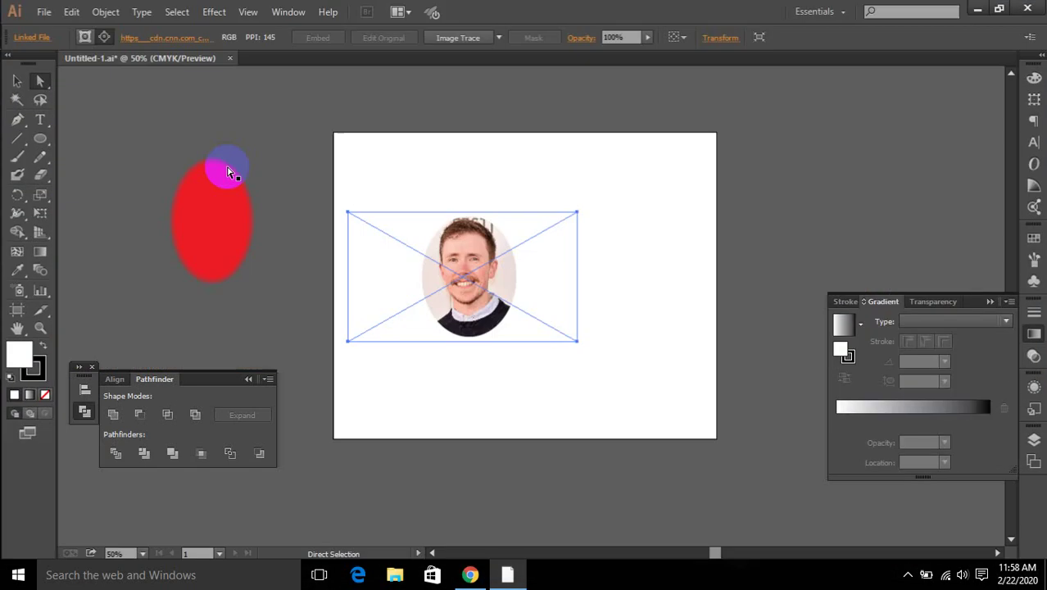
- Look through the img retouch folder for the source portrait, and return to the open Illustrator document
left_click(976, 8)
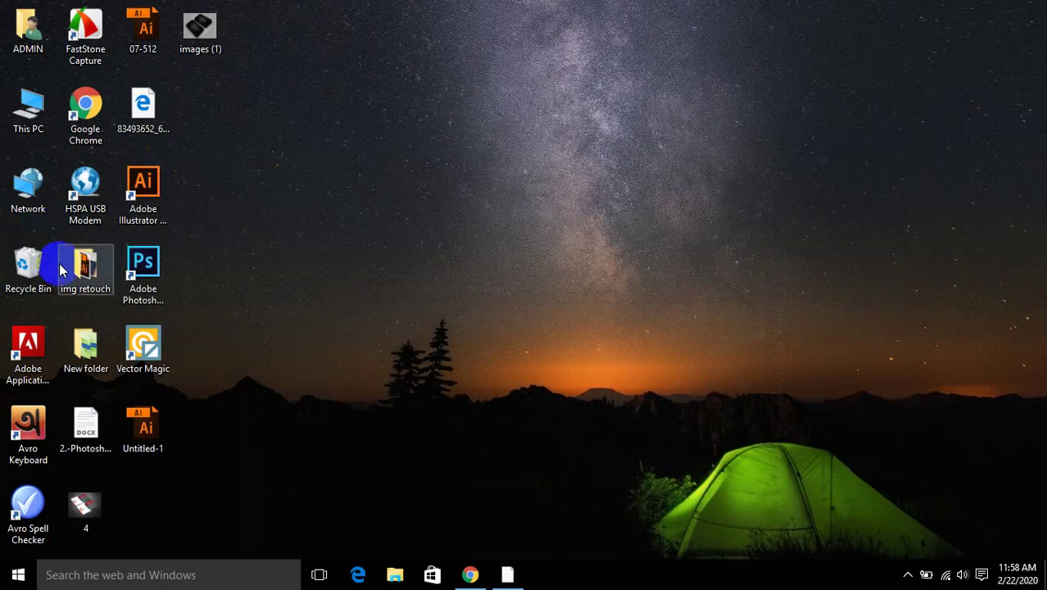
double_click(72, 277)
scroll(600, 319, "up", 3)
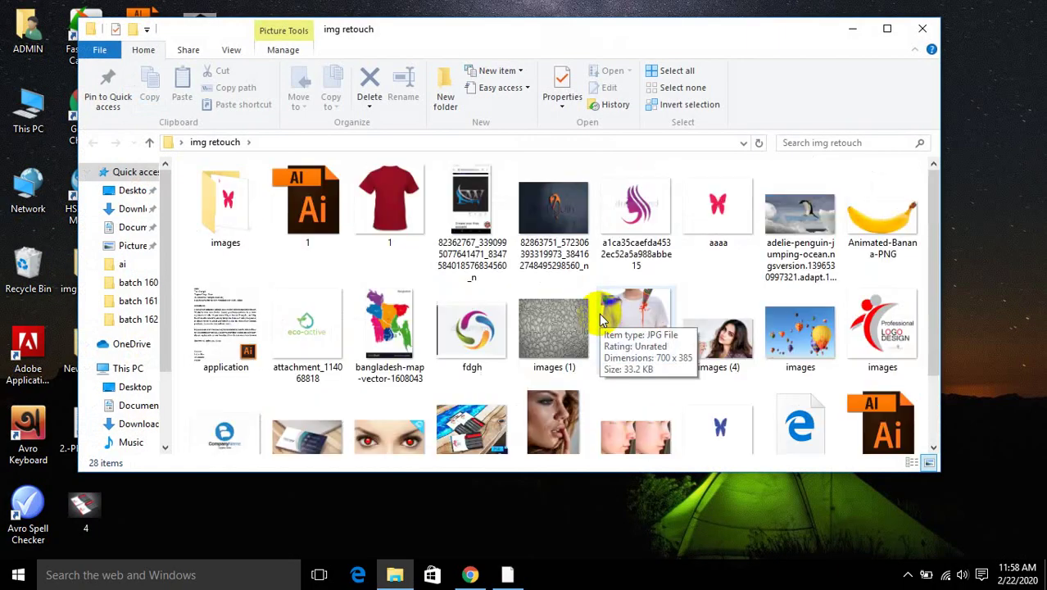
left_click(852, 28)
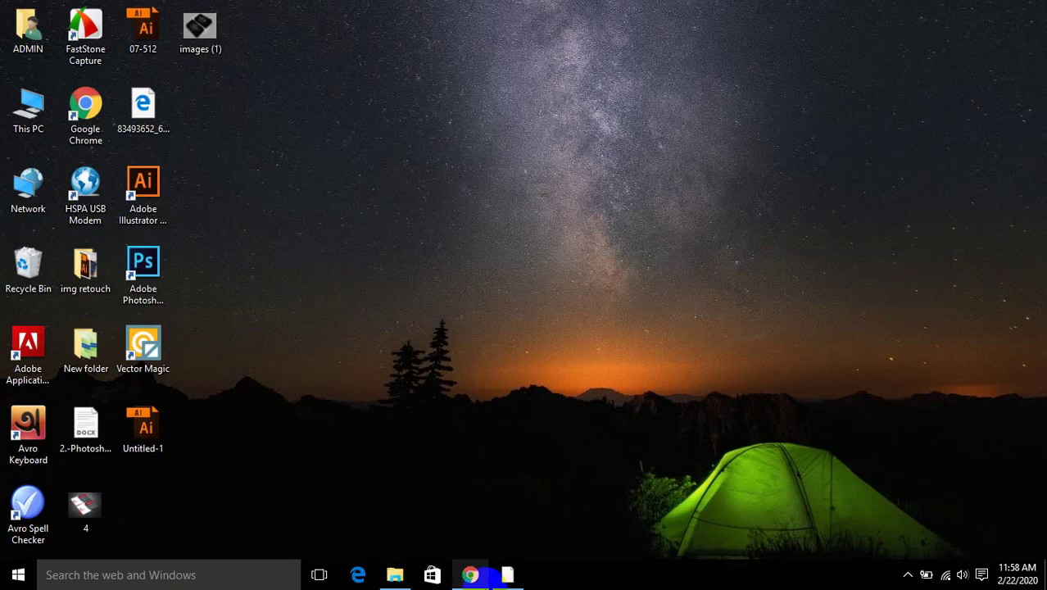
left_click(507, 575)
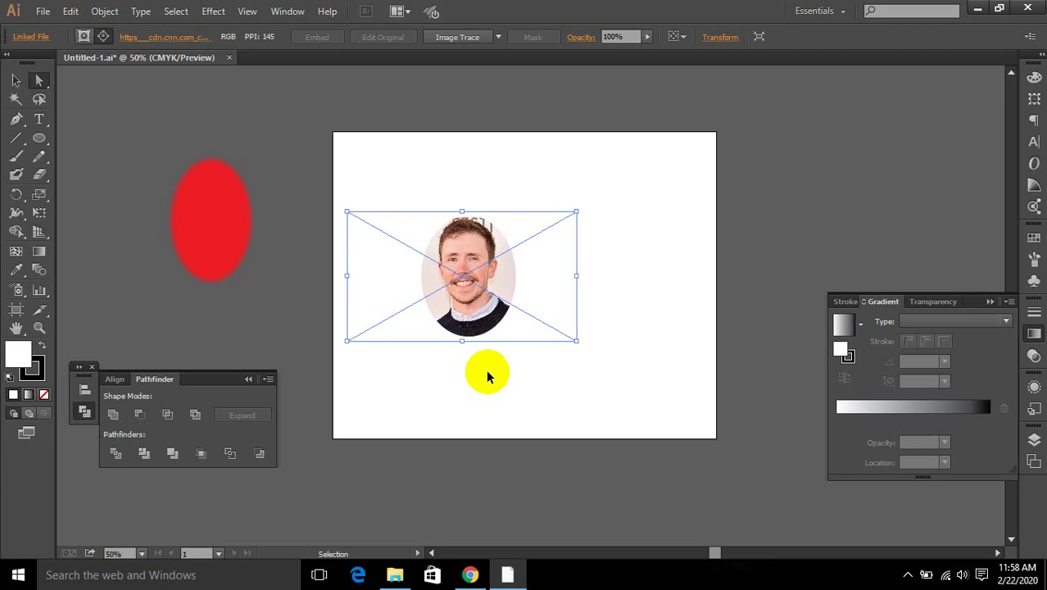
- Close the Untitled-1 document, minimize the Illustrator window, and refresh the desktop
key("a")
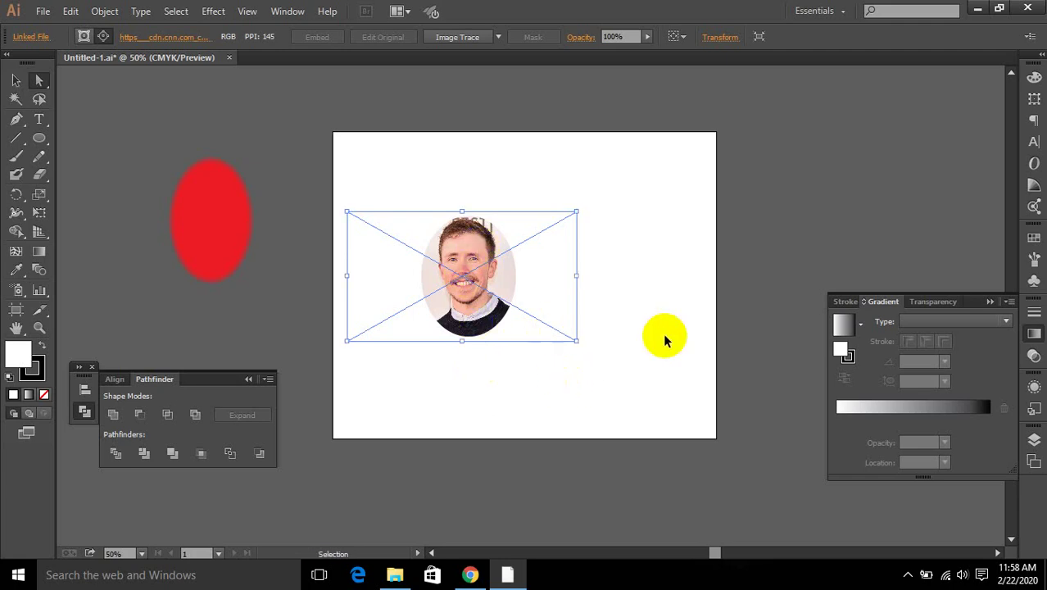
left_click(230, 58)
left_click(598, 308)
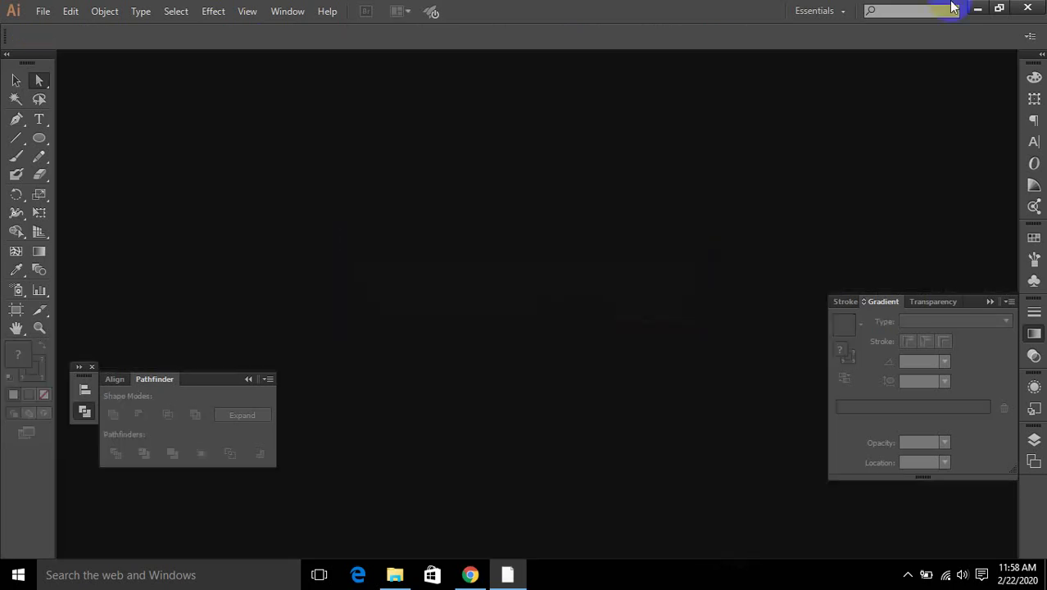
left_click(976, 10)
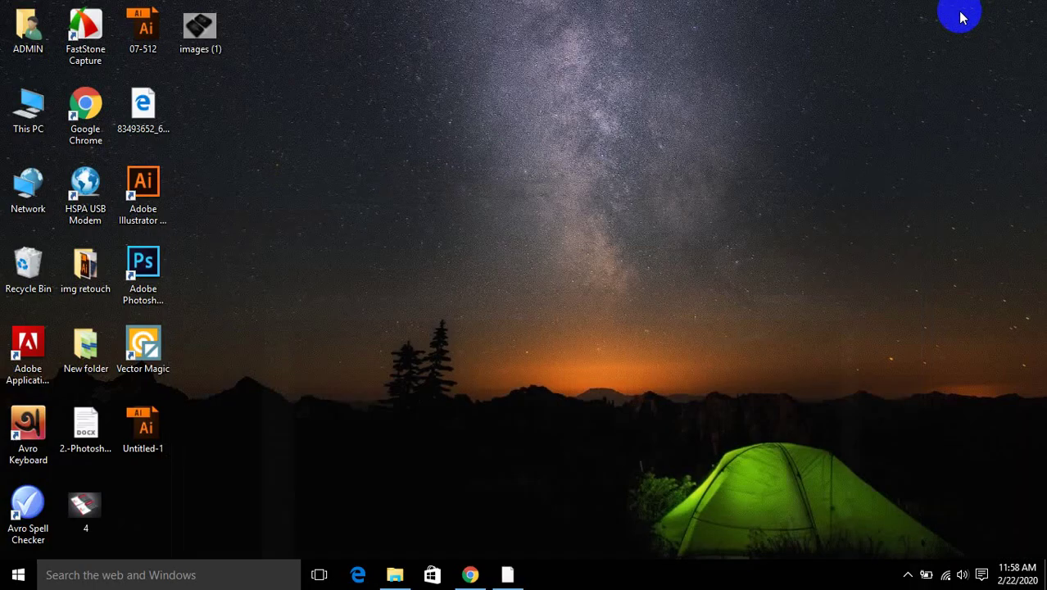
right_click(541, 130)
left_click(563, 174)
right_click(310, 117)
left_click(354, 165)
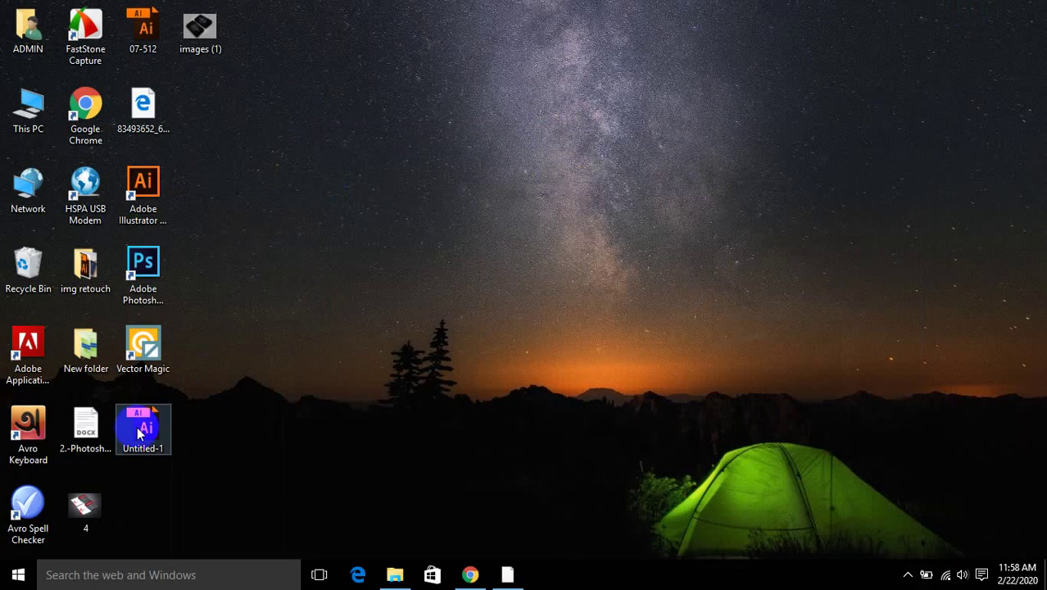
- Reopen Untitled-1 from the desktop, ignore the missing portrait link, and collapse the Pathfinder panel
double_click(137, 429)
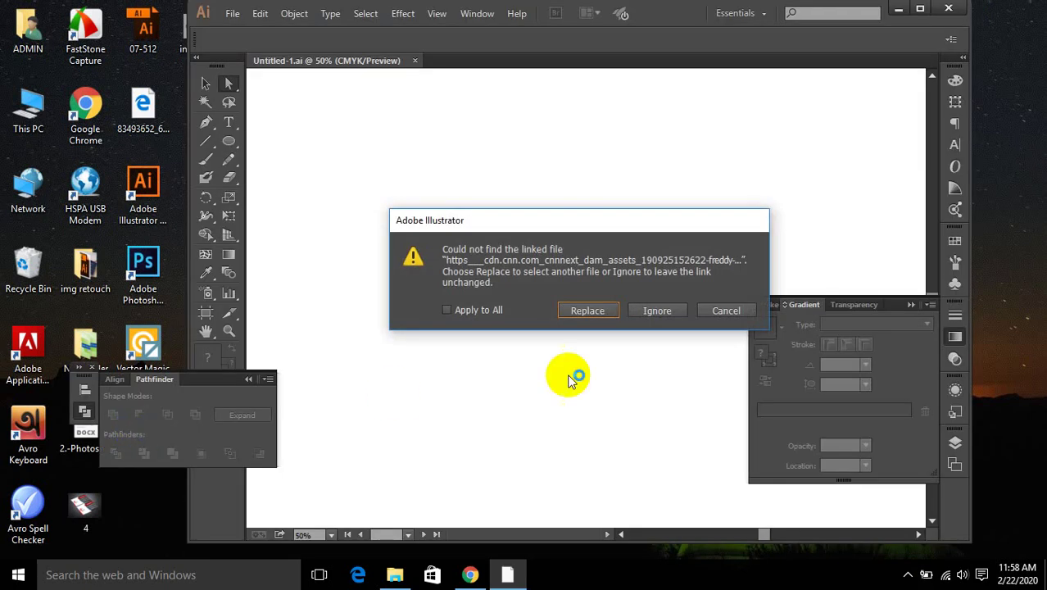
left_click(655, 311)
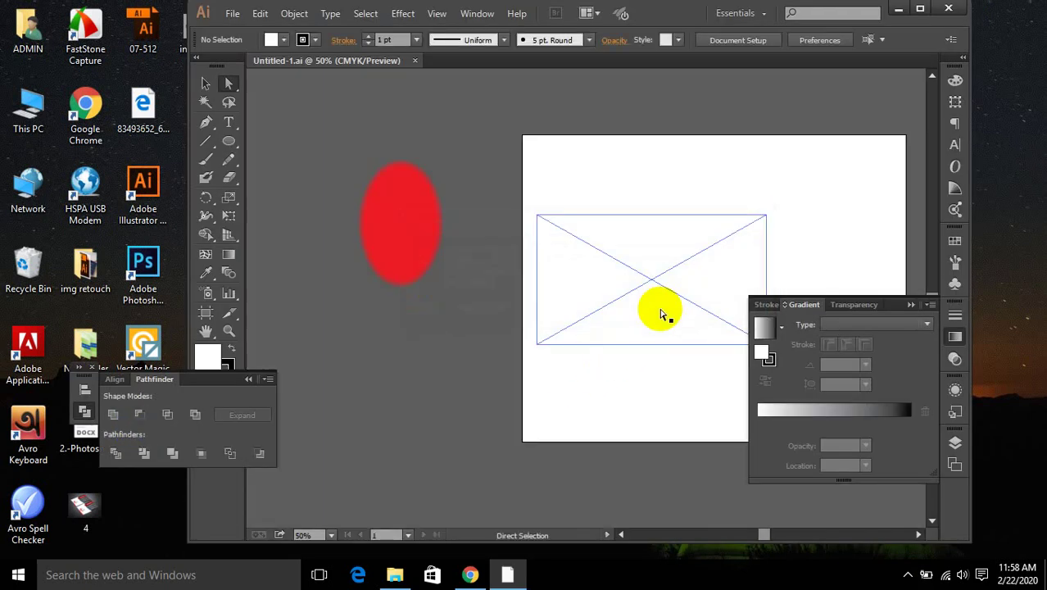
left_click(249, 381)
- Select the oval mask path and then the empty linked image frame, and shift the frame slightly to the right
left_click(680, 282)
left_click(703, 271)
left_click(664, 273)
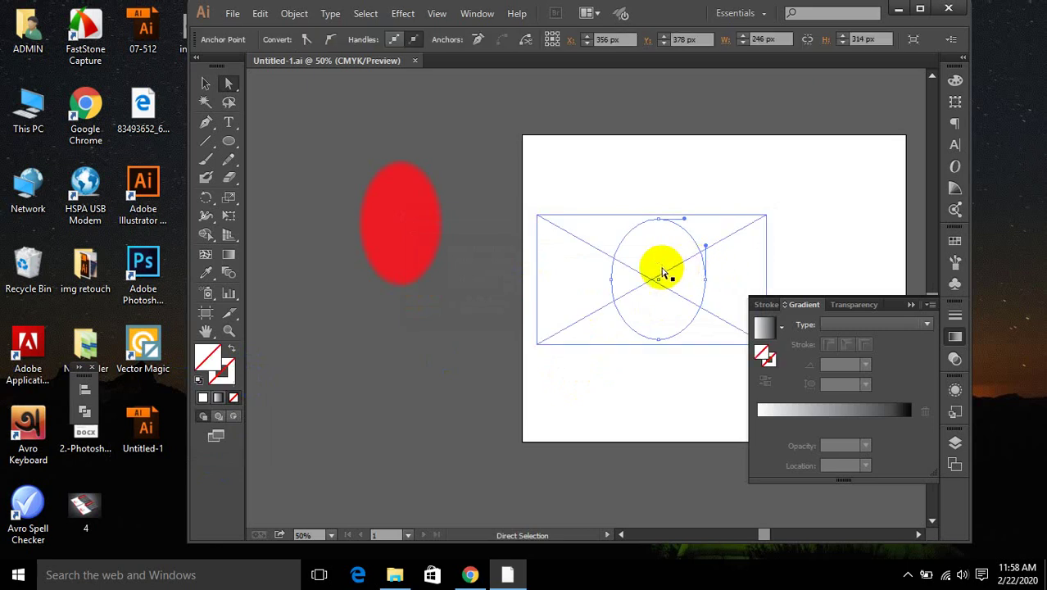
left_click(645, 395)
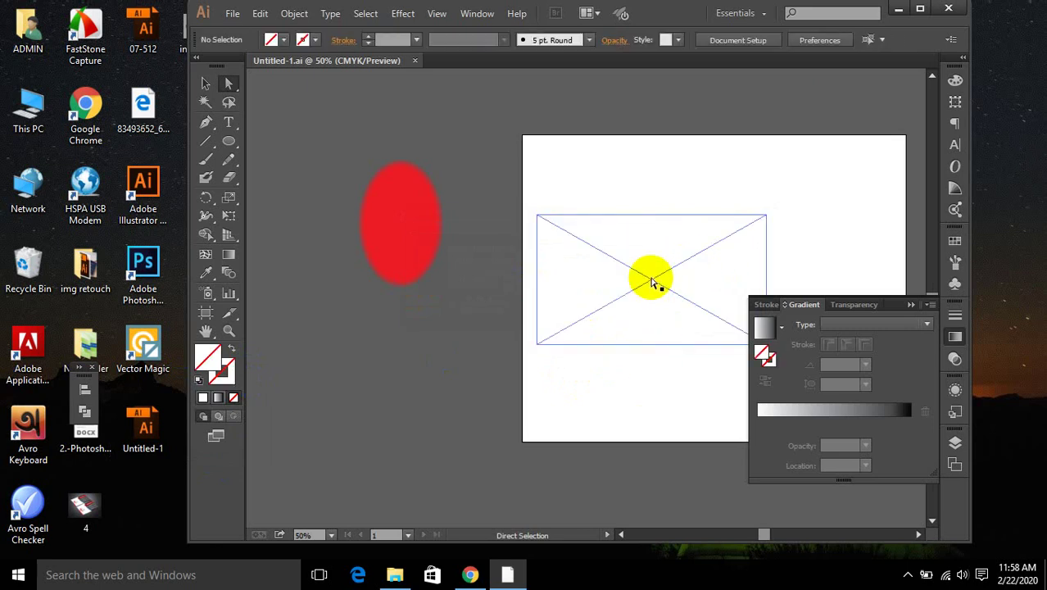
left_click(652, 282)
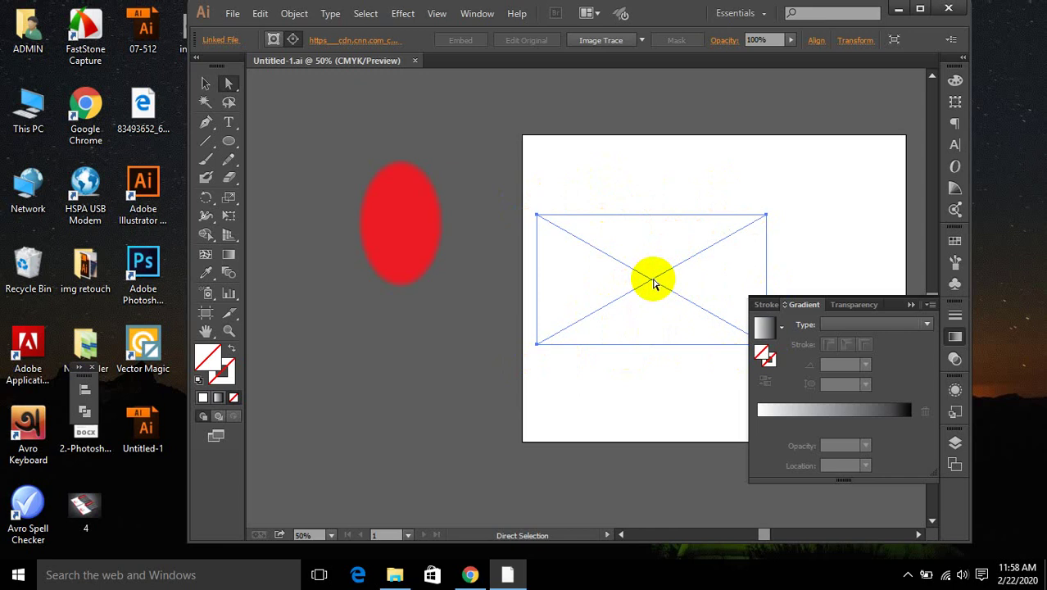
left_click_drag(653, 284, 654, 281)
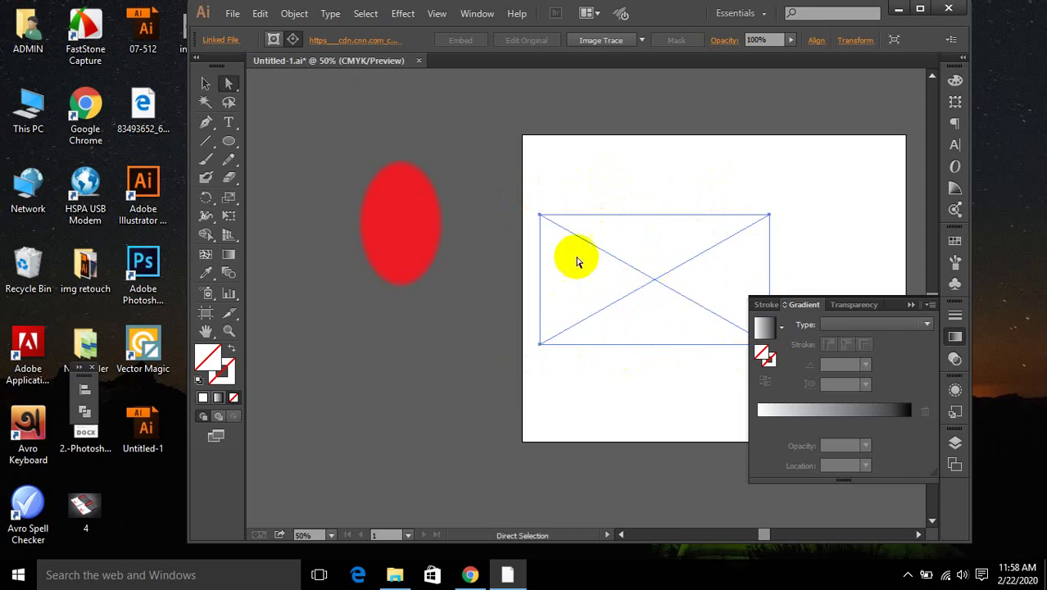
- Minimize Illustrator, undo the file deletion to restore the portrait image to the desktop, and refresh the desktop
left_click(899, 8)
right_click(604, 148)
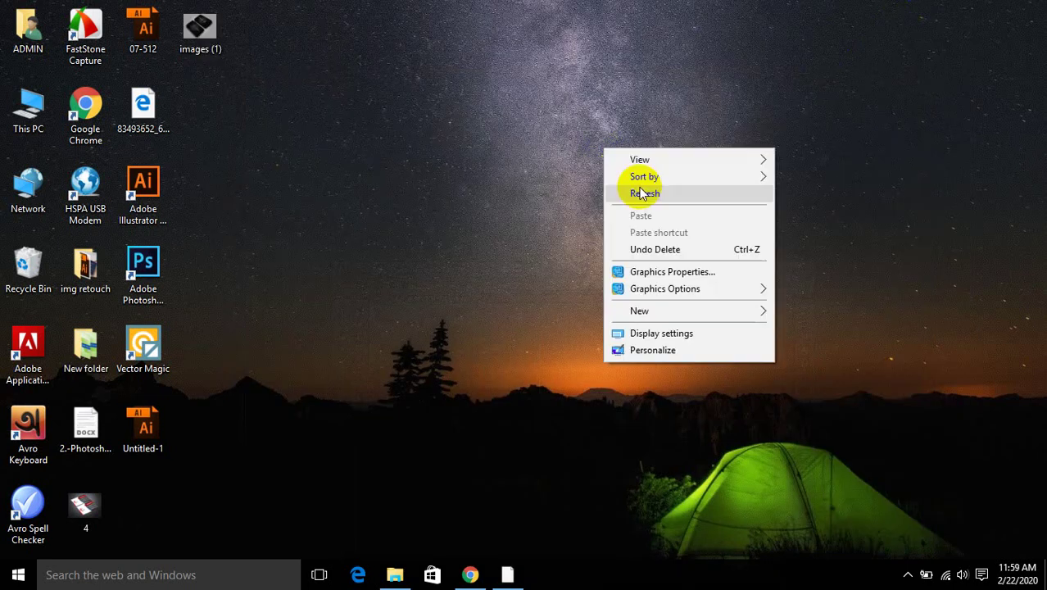
left_click(656, 254)
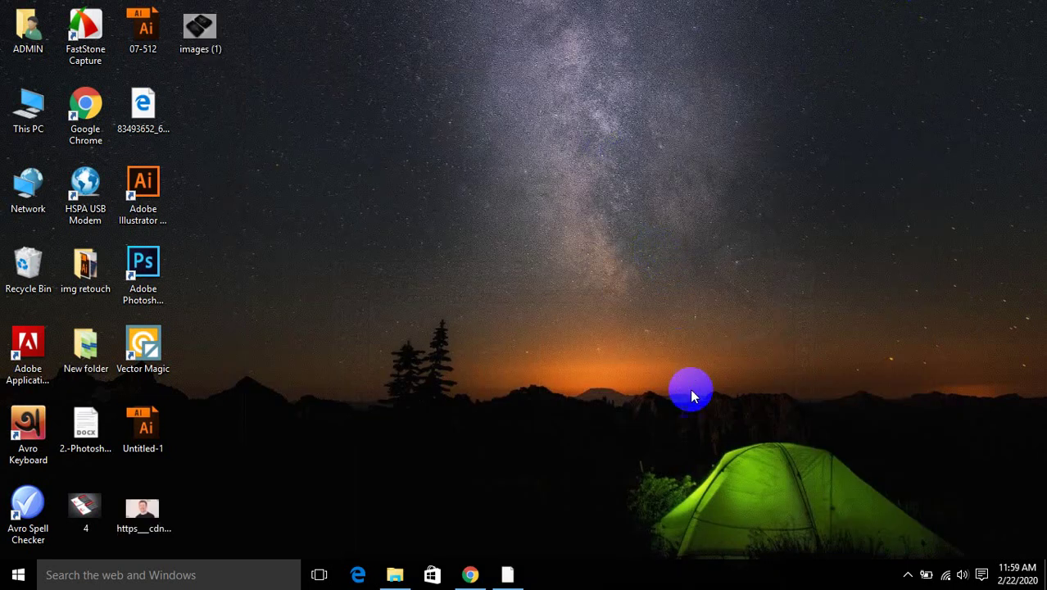
right_click(453, 279)
left_click(483, 323)
- Move the restored portrait image into the img retouch folder and return to the open Illustrator document
mouse_move(140, 512)
left_mouse_down()
mouse_move(130, 429)
mouse_move(77, 261)
mouse_move(85, 271)
left_mouse_up()
double_click(143, 426)
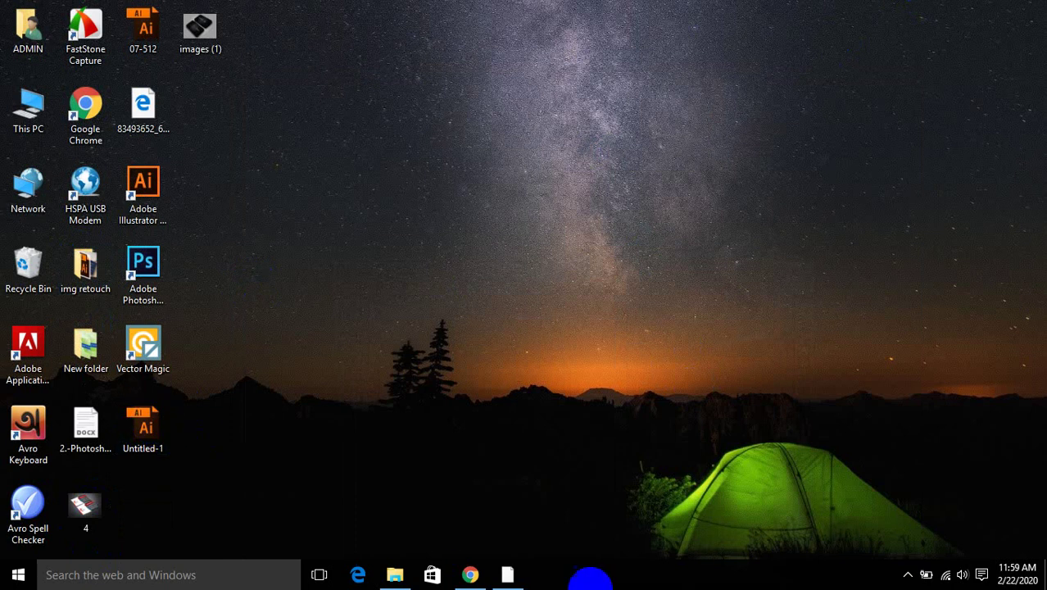
left_click(603, 307)
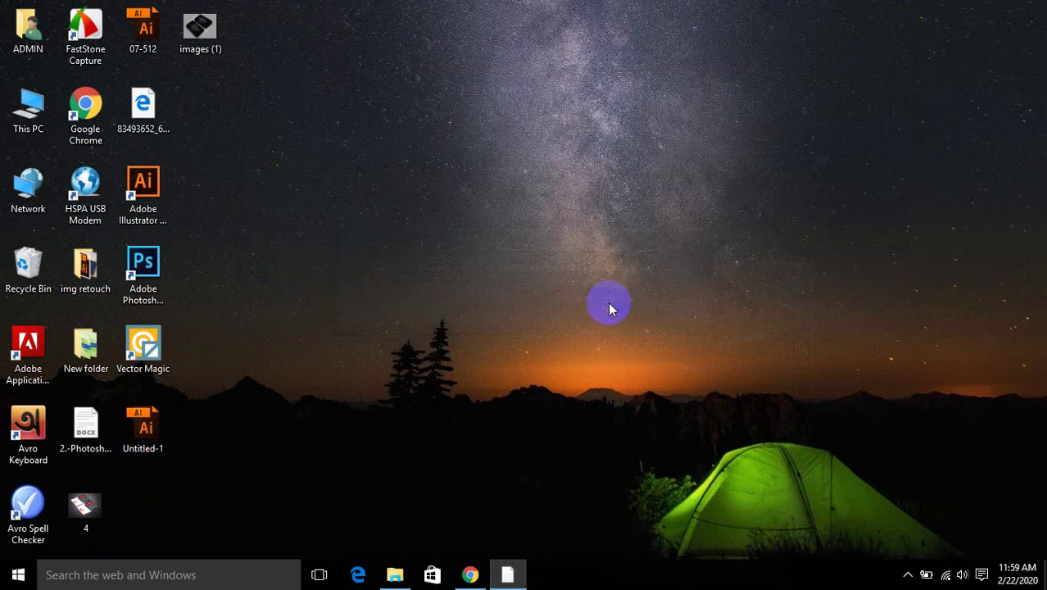
left_click(508, 577)
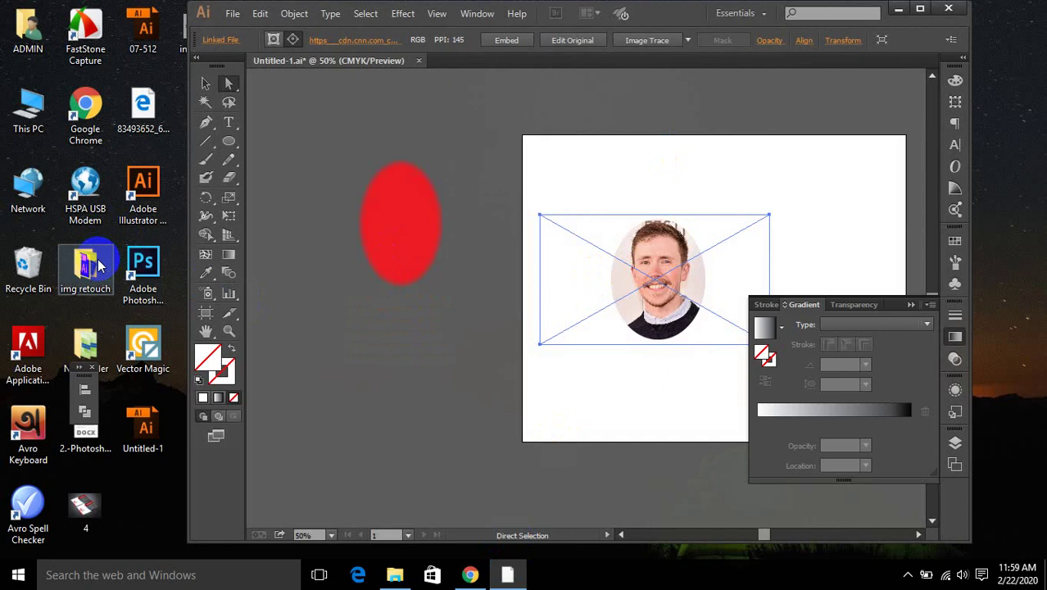
- Maximize the Illustrator window and embed the linked portrait inside the oval mask
left_click(919, 8)
left_click(648, 246)
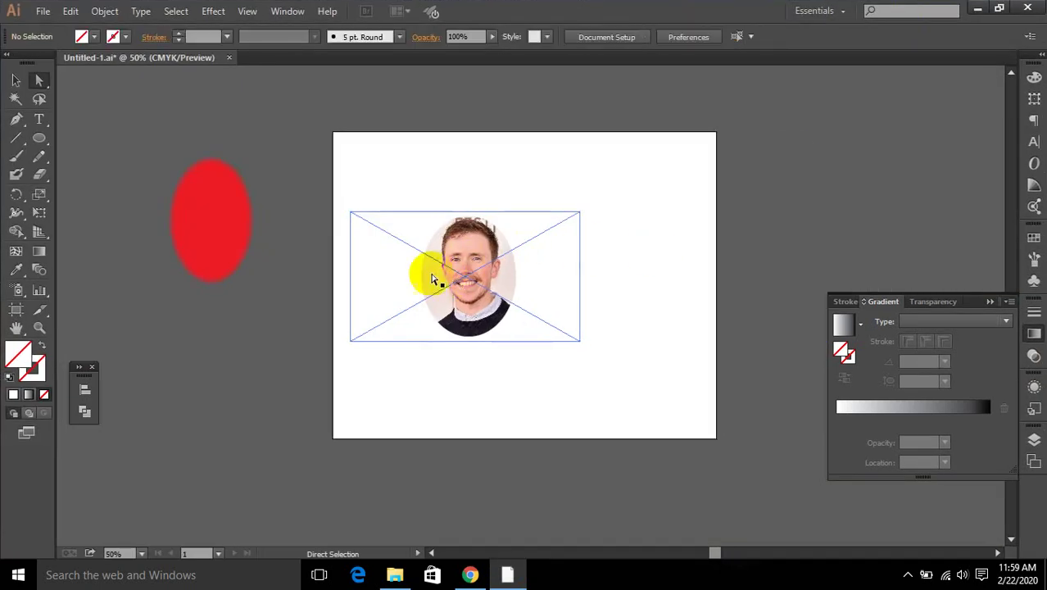
left_click(465, 272)
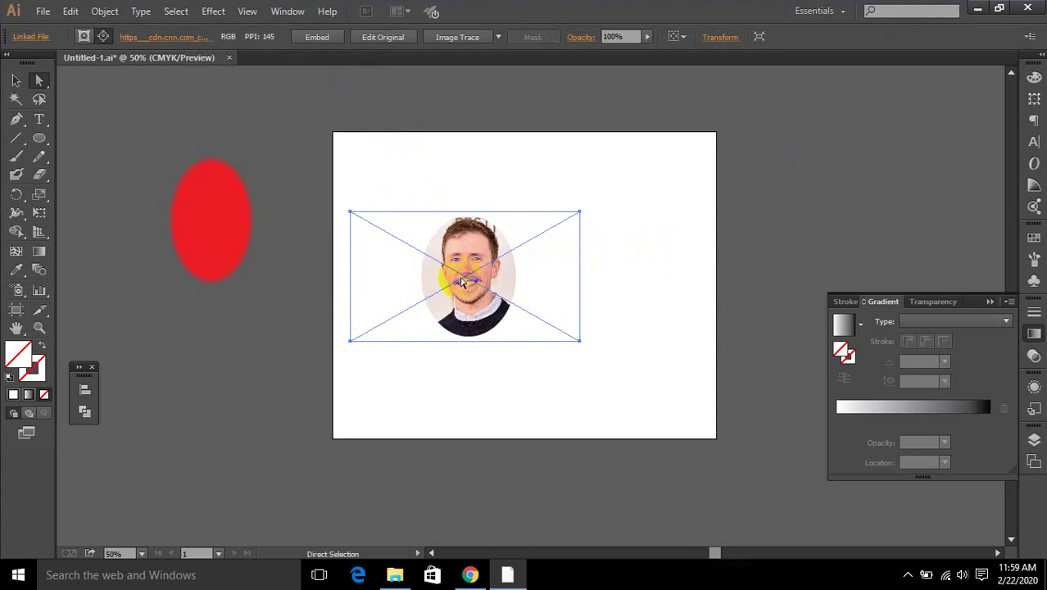
left_click(316, 38)
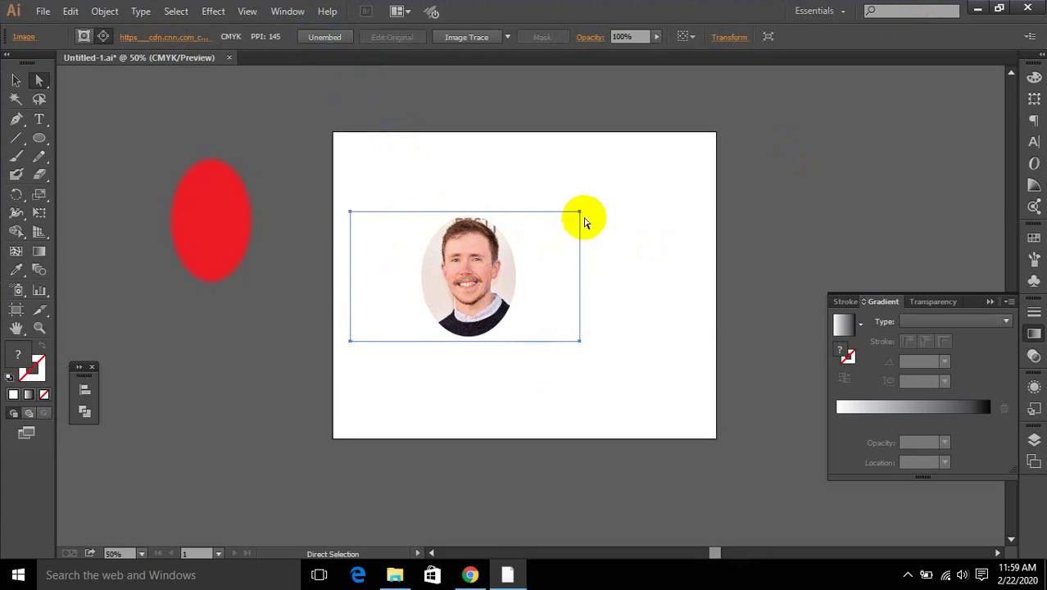
- Deselect the embedded portrait and save the document
left_click(483, 352)
key("v")
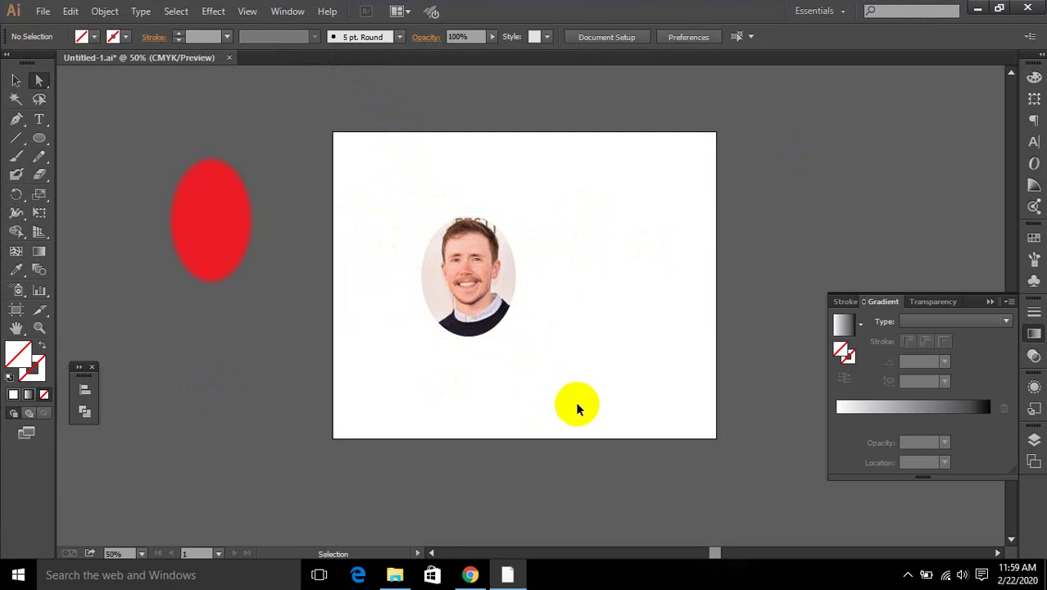
key("ctrl+s")
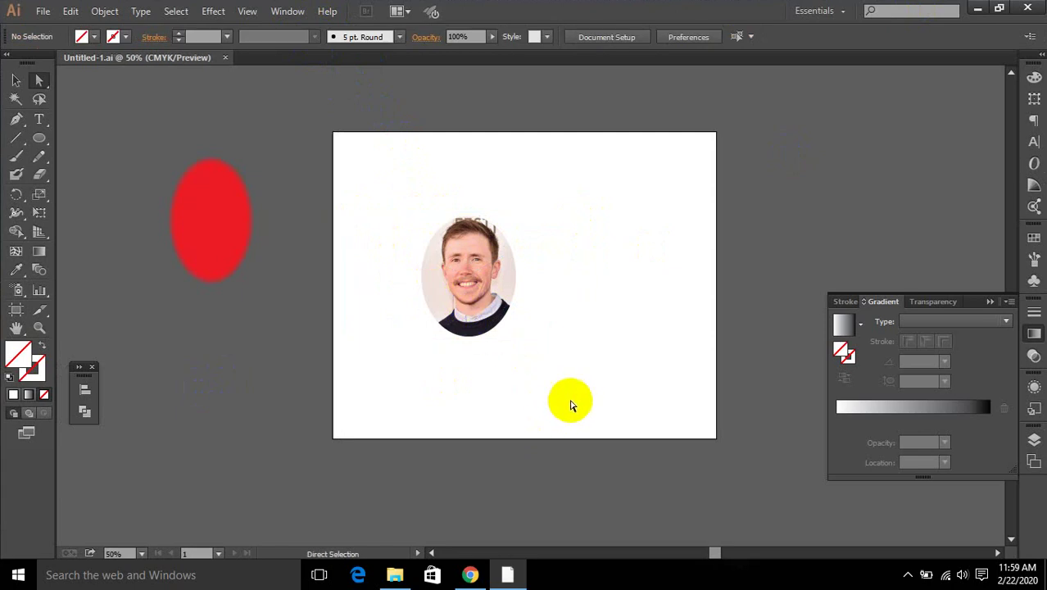
left_click(464, 244)
key("ctrl+alt+7")
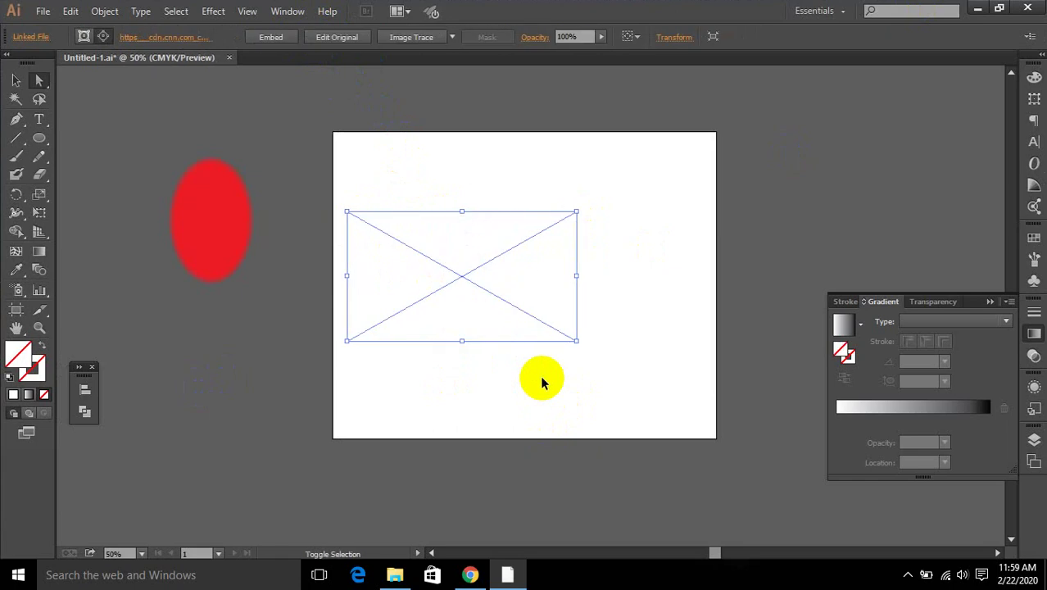
key("ctrl+z")
key("ctrl+shift+a")
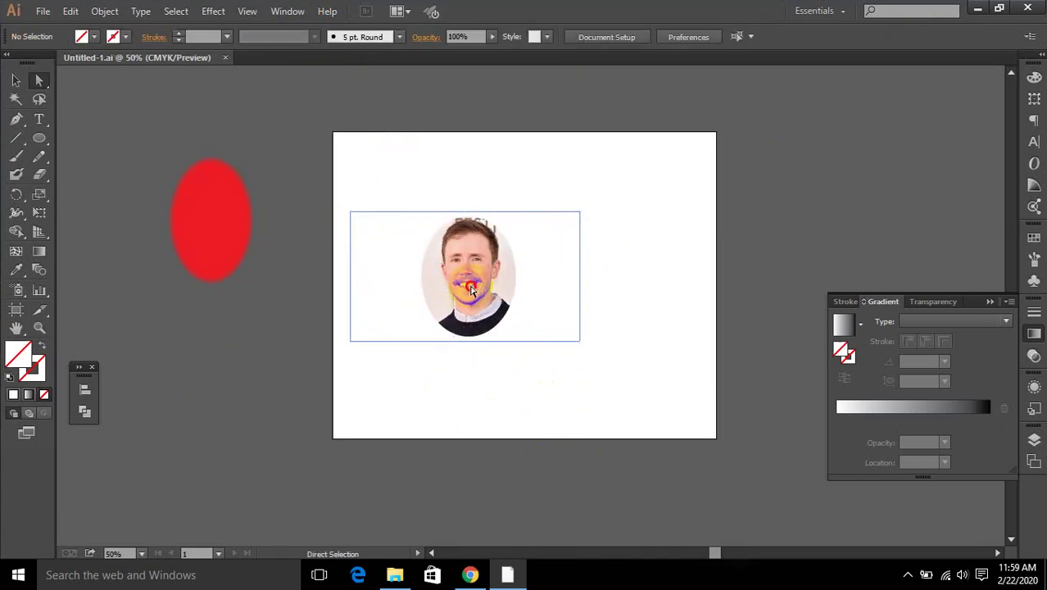
- Release the portrait's oval clipping mask and move the full image off the artboard, below the red ellipse
left_click(471, 290)
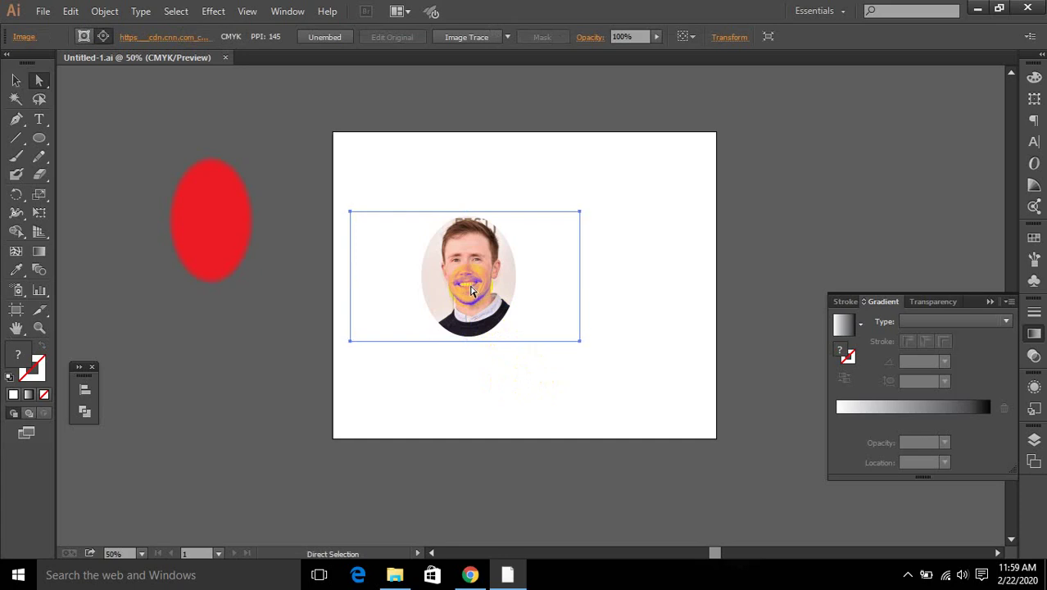
left_click(15, 80)
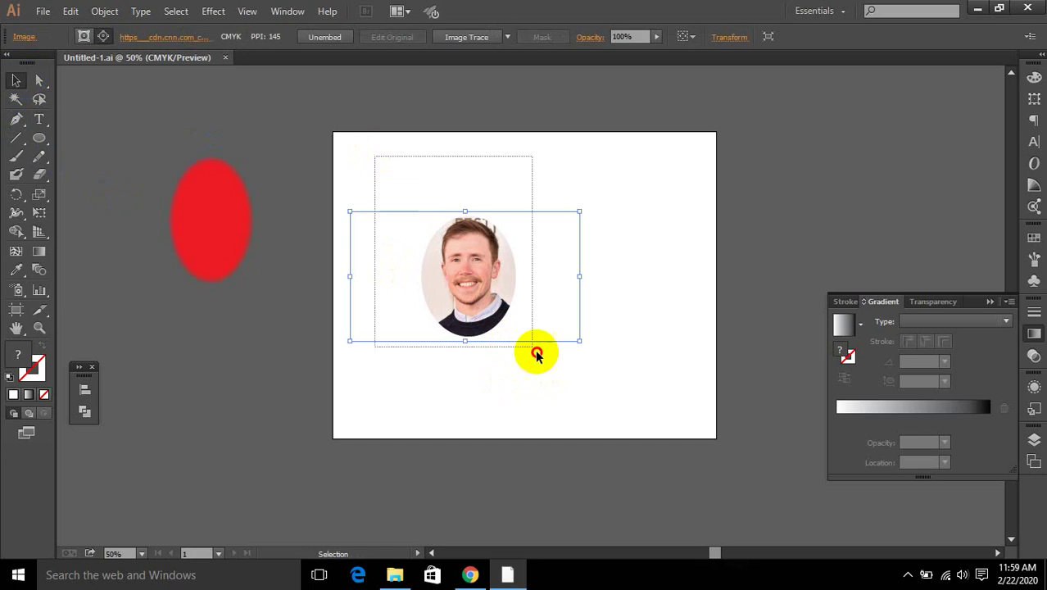
key("ctrl+alt+7")
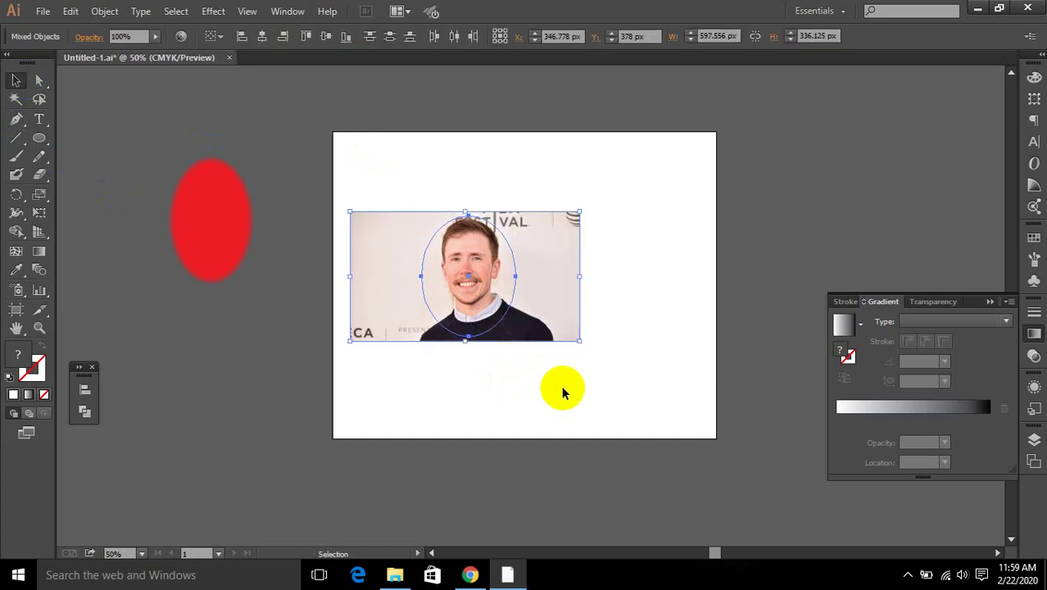
left_click(568, 463)
left_click_drag(533, 303, 248, 427)
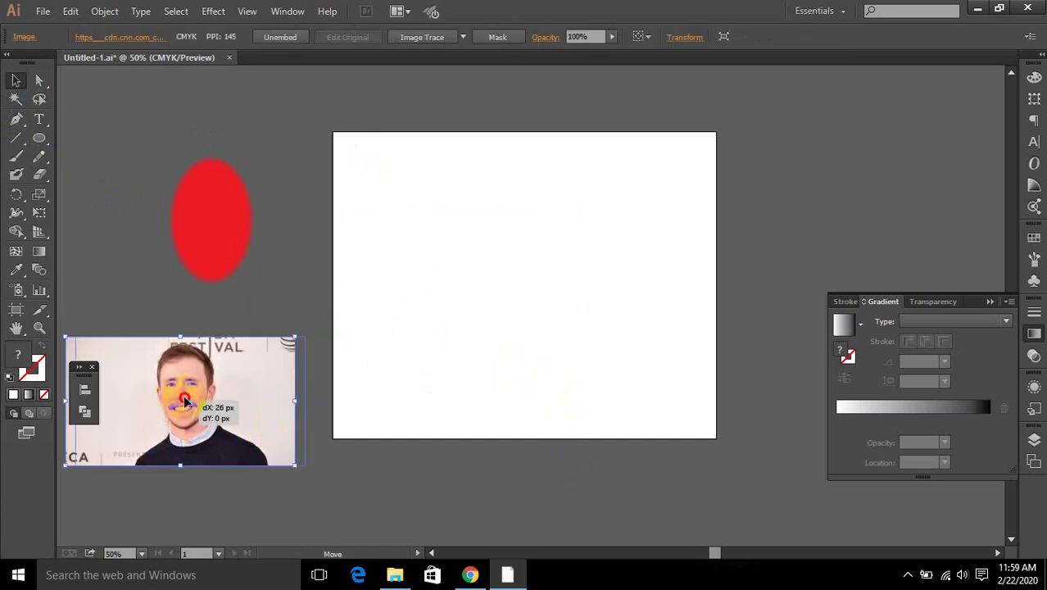
left_click_drag(176, 402, 191, 396)
- Unembed the portrait, saving it in the img retouch folder as the Photoshop file https___cdn.cnn
left_click(280, 37)
left_click(393, 283)
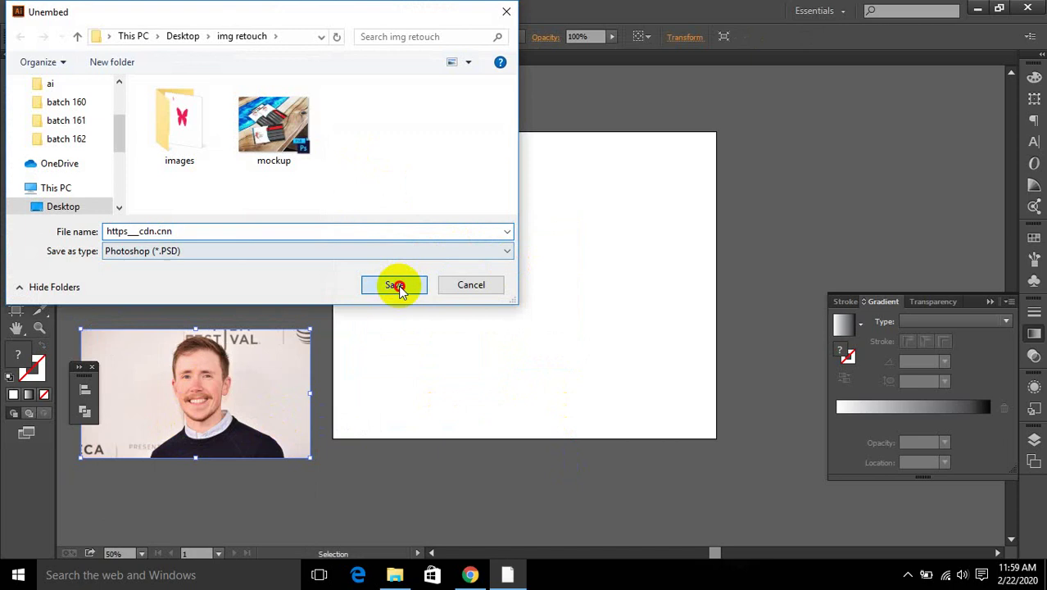
- Embed the linked PSD portrait again with Convert Layers to Objects, and save the document
scroll(393, 303, "left", 5)
scroll(393, 303, "down", 3)
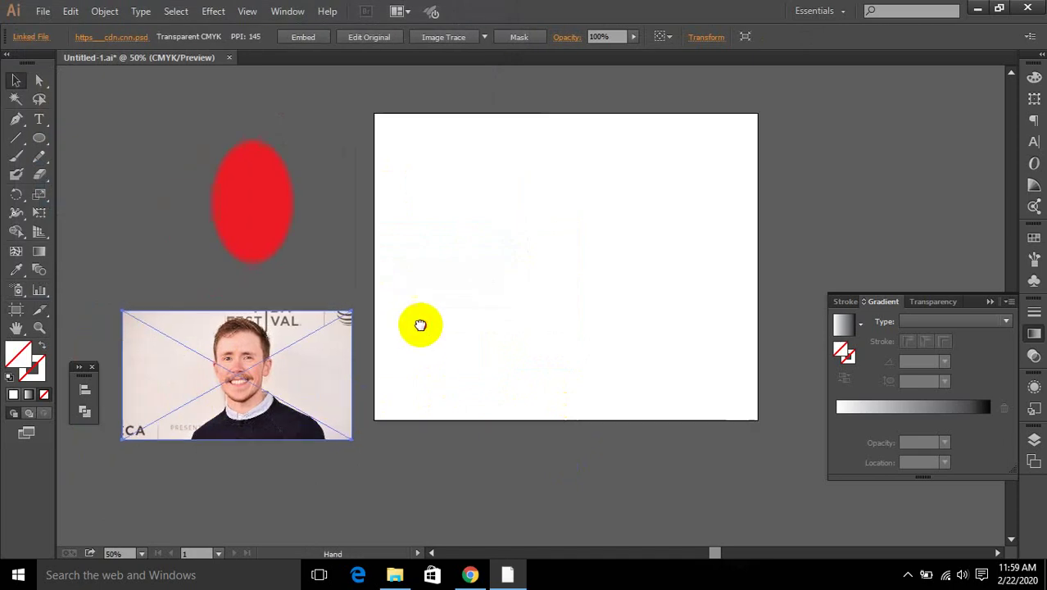
left_click_drag(414, 348, 310, 334)
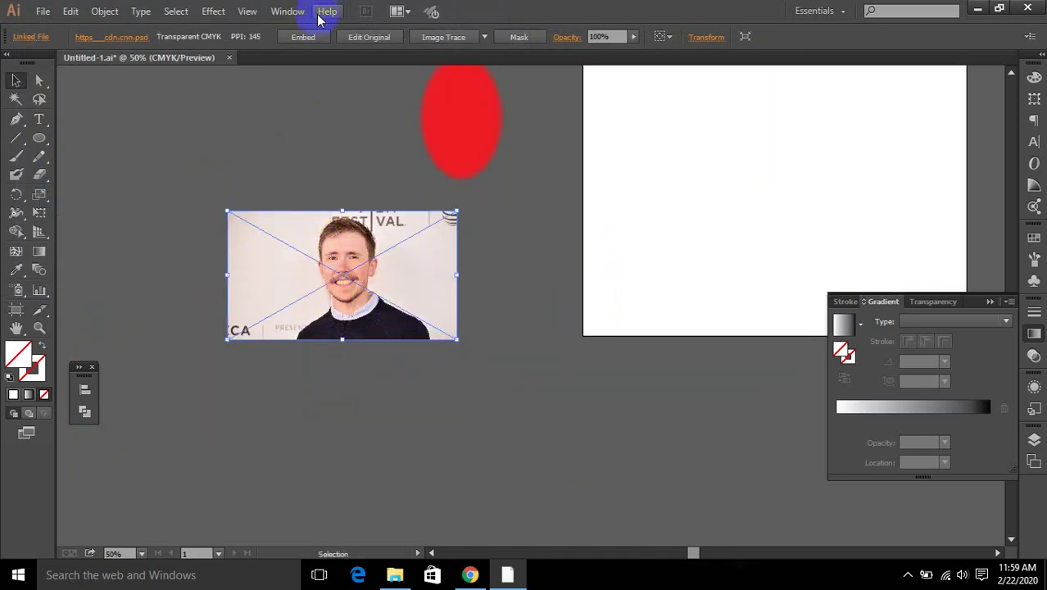
left_click(300, 37)
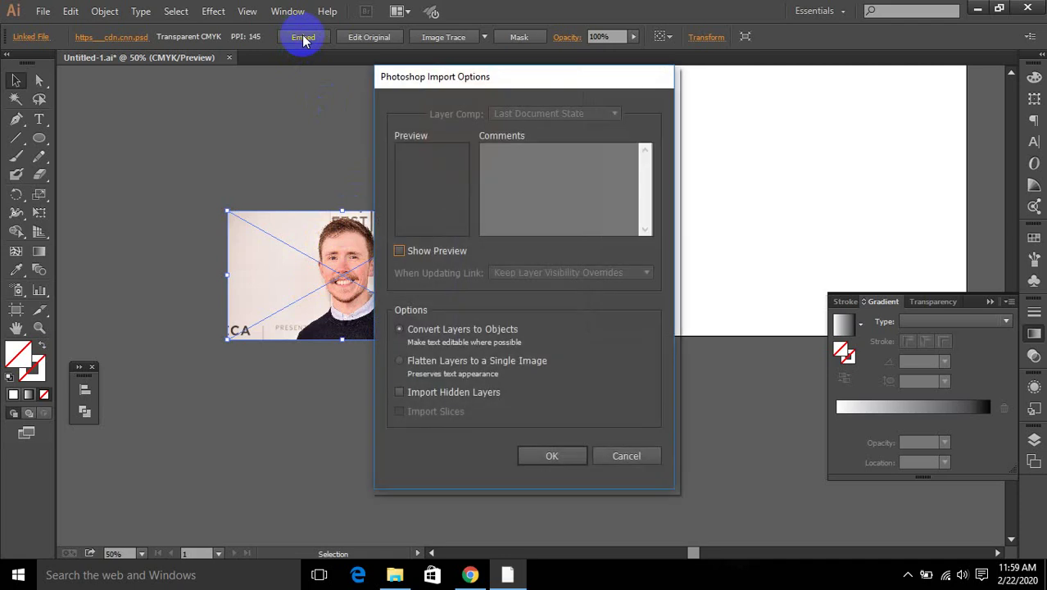
left_click(564, 458)
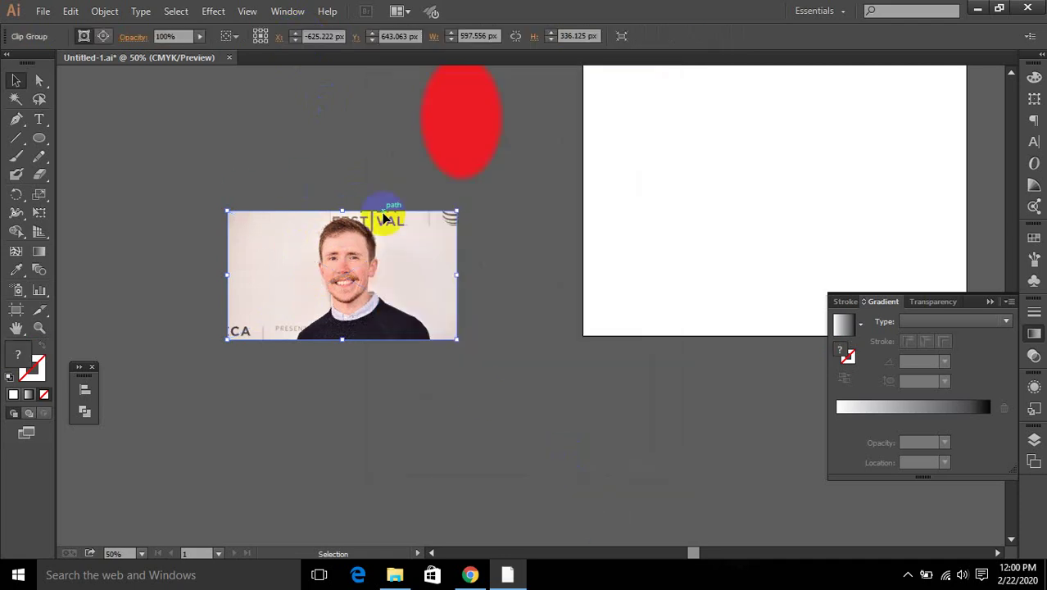
left_click(330, 359)
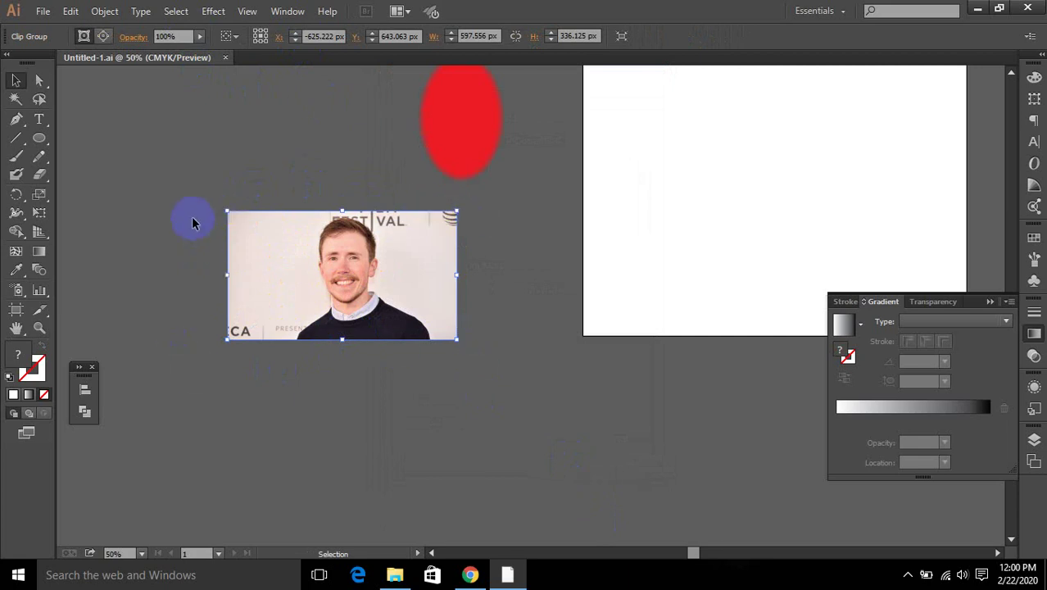
left_click(449, 235)
scroll(482, 213, "up", 1)
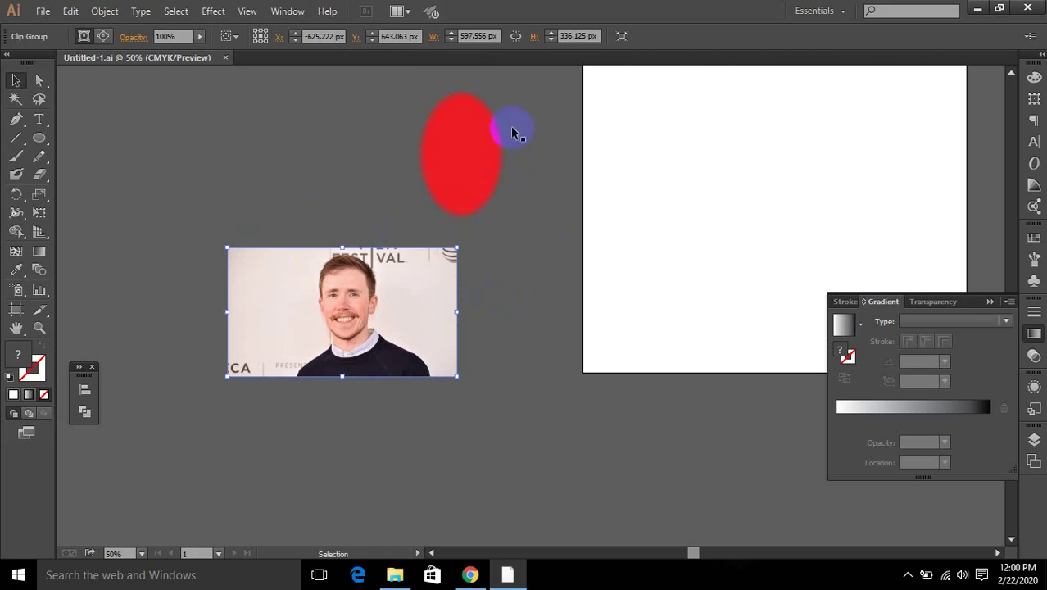
left_click_drag(399, 57, 378, 62)
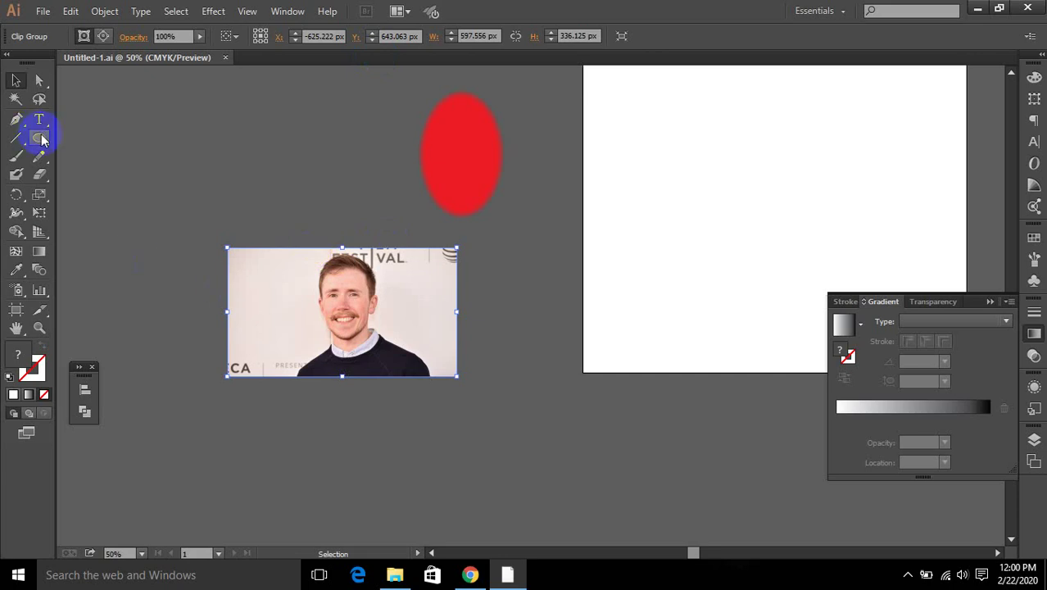
left_click(348, 325)
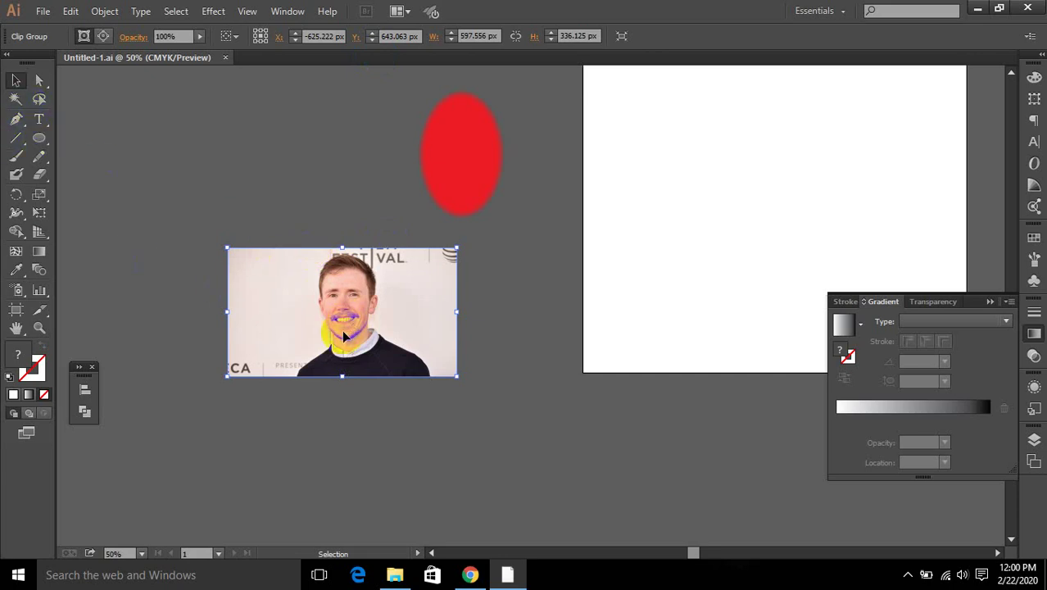
- Browse the img retouch folder and view the Professional Logo Design image in Photos
left_click(977, 8)
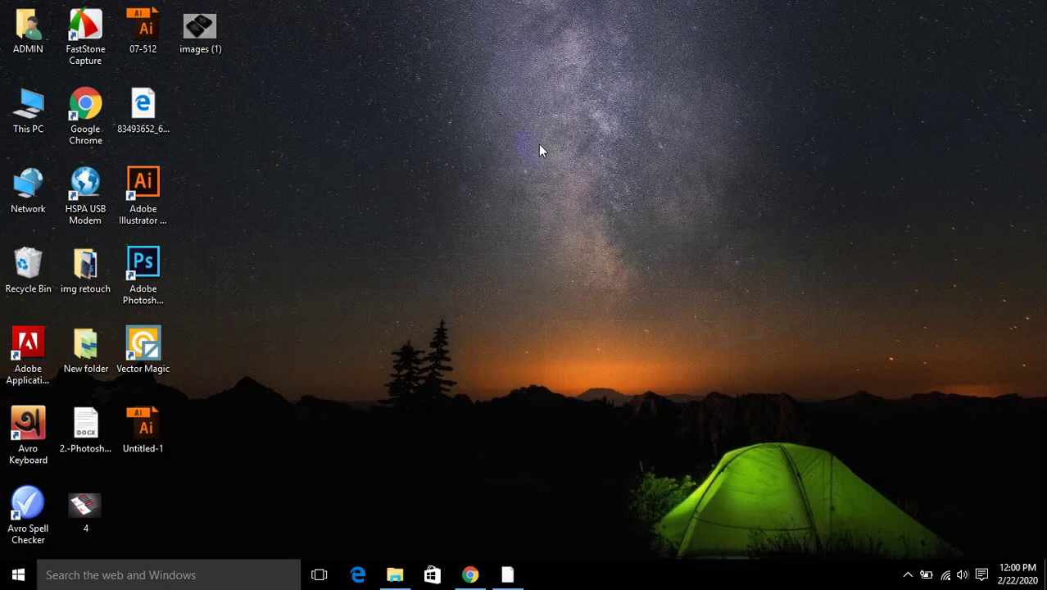
double_click(90, 263)
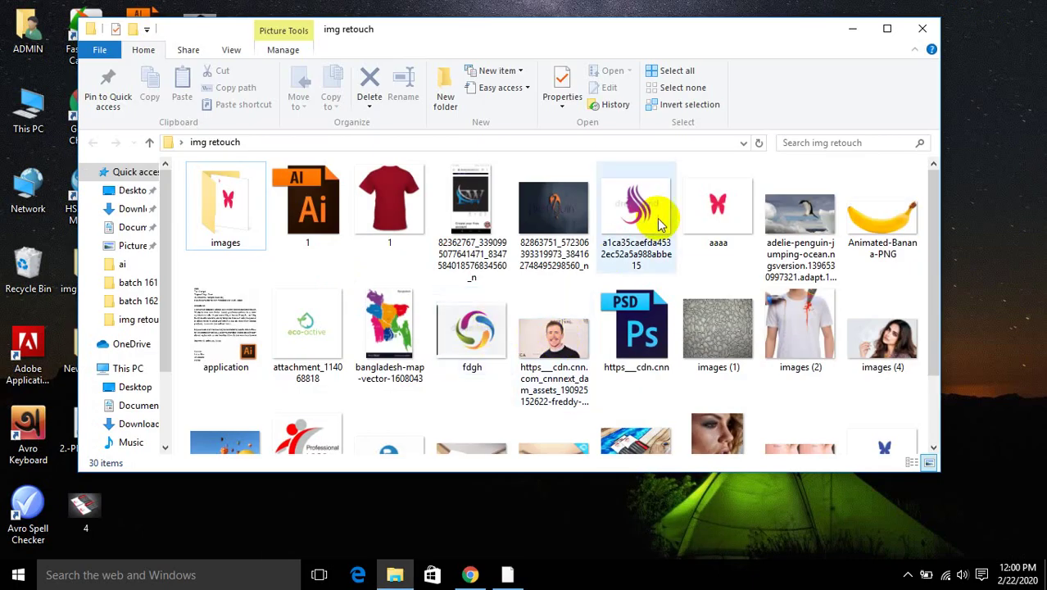
scroll(840, 246, "down", 2)
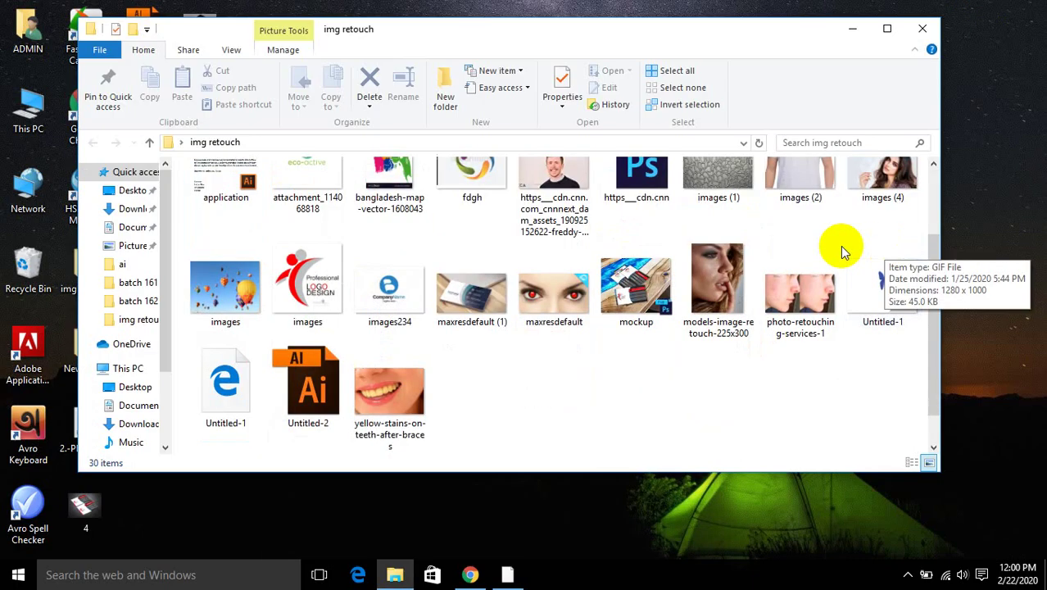
double_click(300, 285)
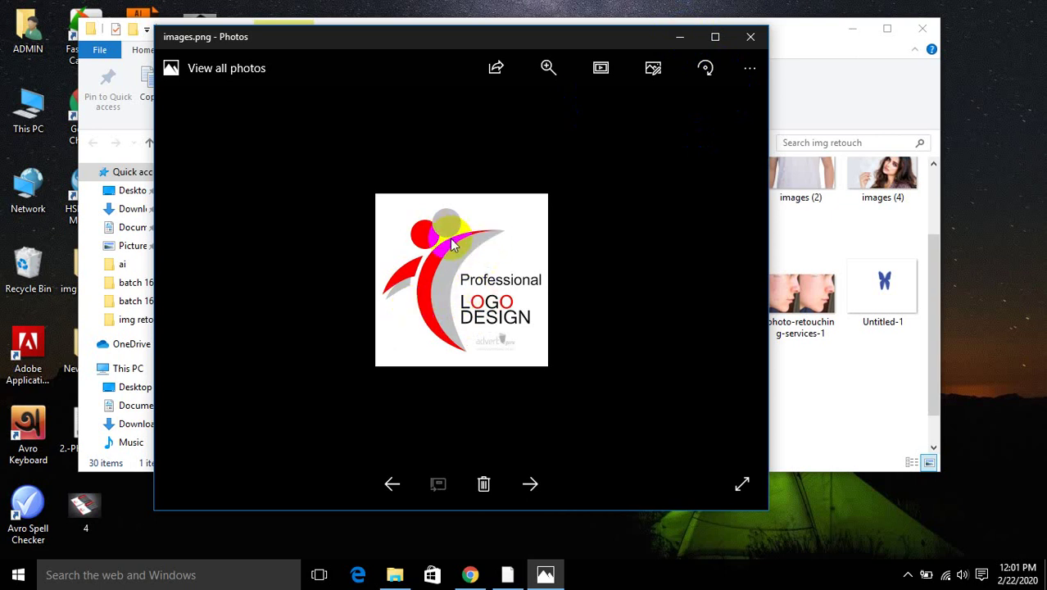
left_click(678, 37)
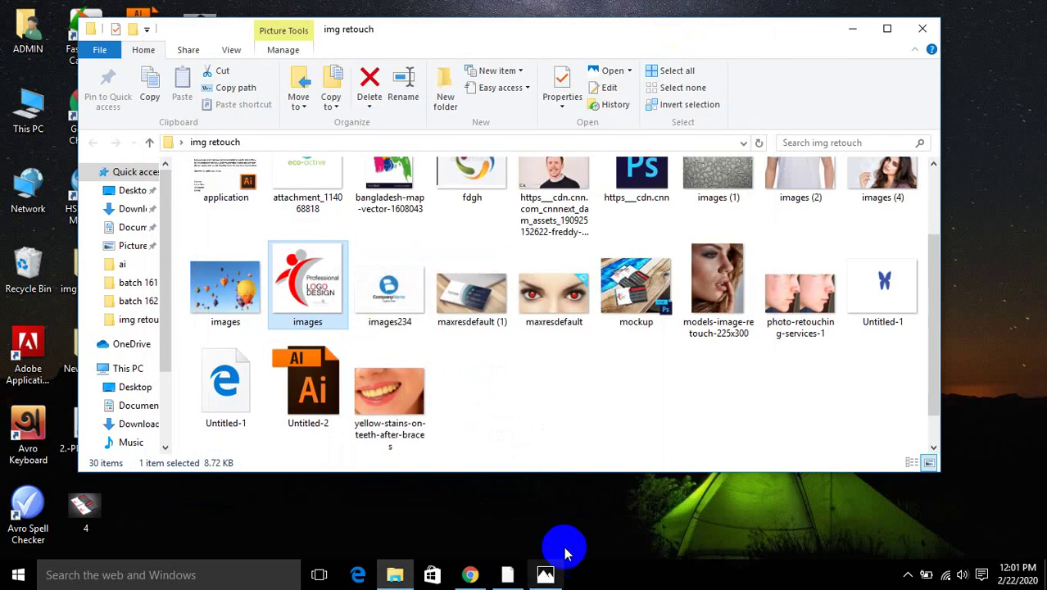
left_click(852, 29)
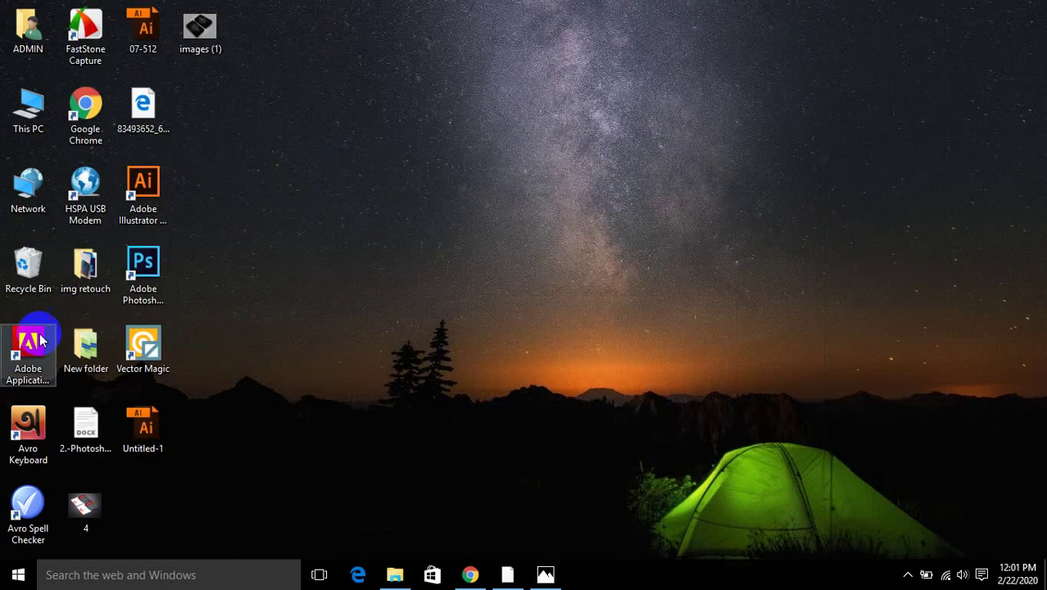
- Open Vector Magic and load the Professional Logo Design images.png from the img retouch folder into it
double_click(150, 350)
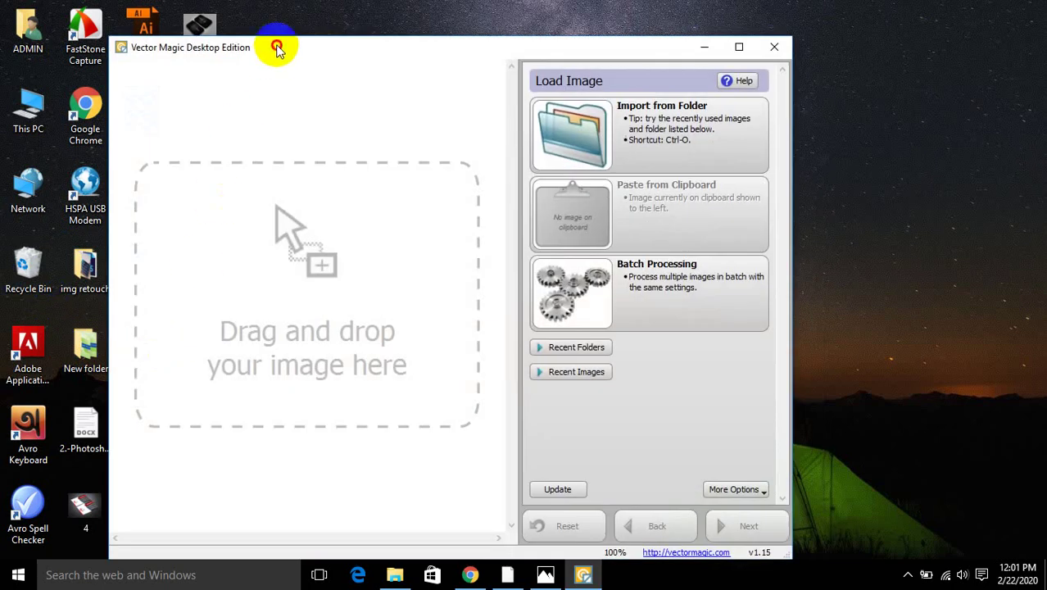
left_click_drag(276, 47, 685, 7)
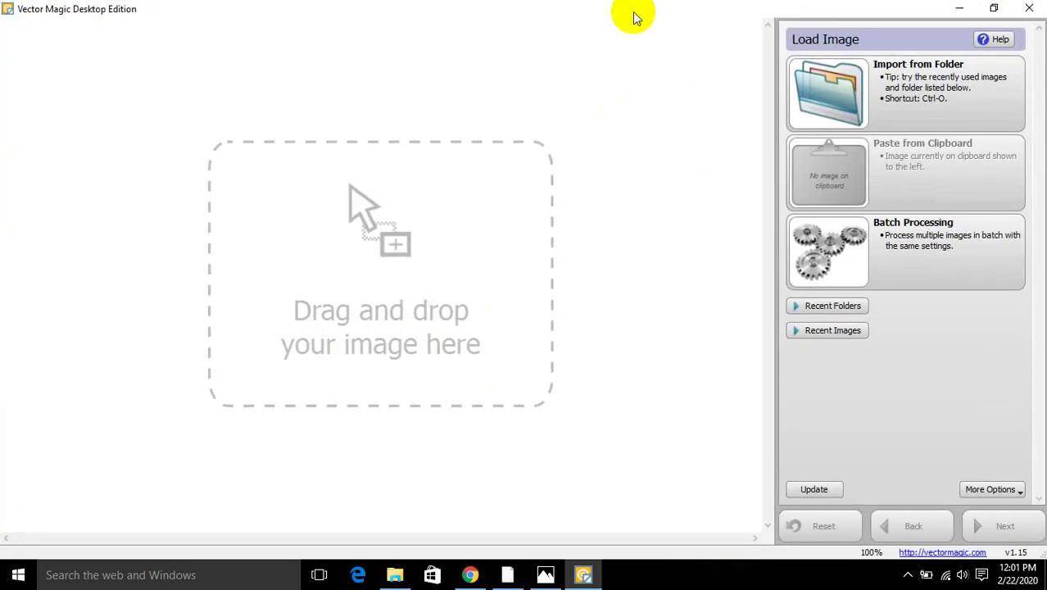
mouse_move(631, 25)
left_mouse_down()
mouse_move(676, 117)
mouse_move(701, 47)
left_mouse_up()
double_click(85, 274)
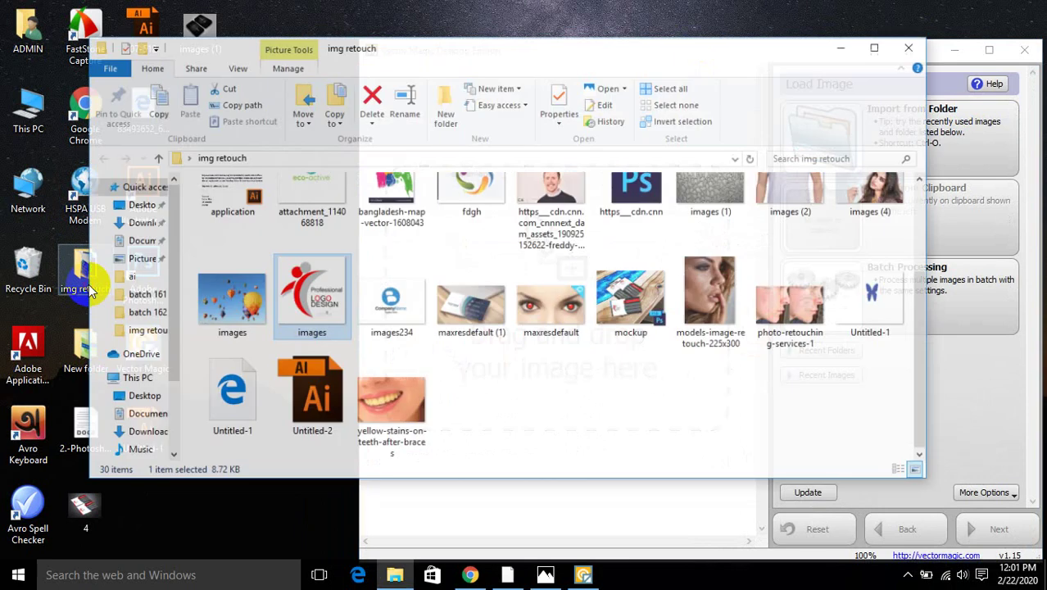
left_click(344, 323)
left_click_drag(307, 291, 556, 488)
left_click(852, 29)
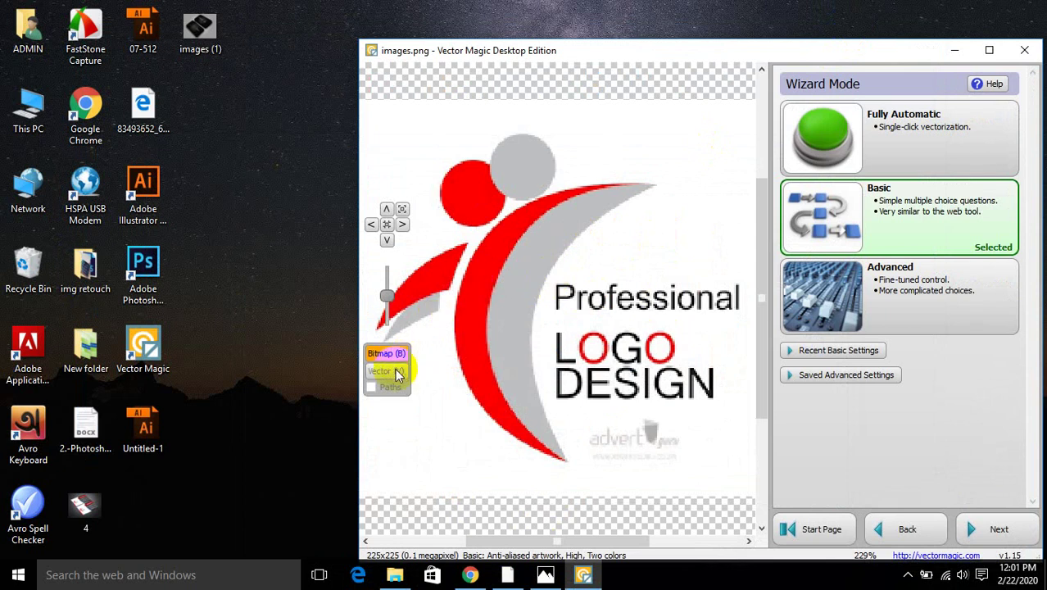
- Vectorize the logo with the Fully Automatic mode and inspect the edges of its curves up close
left_click(906, 137)
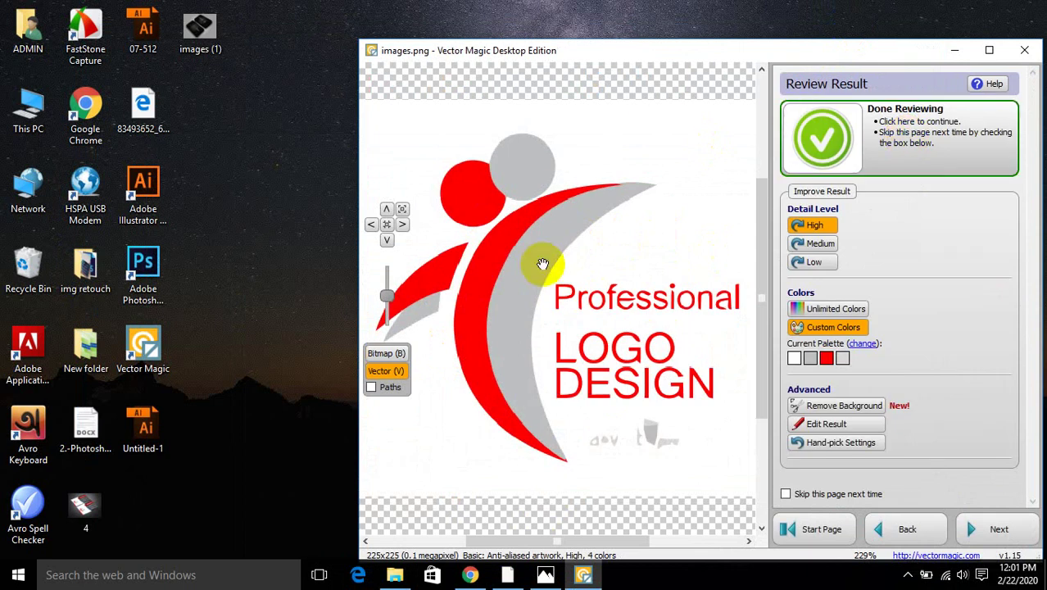
scroll(477, 324, "up", 6)
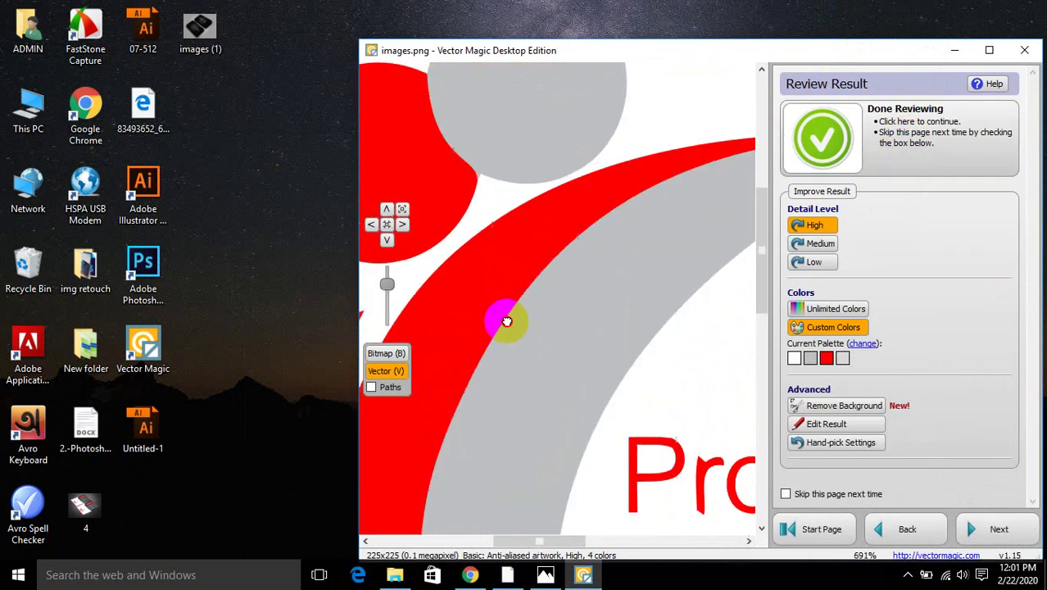
mouse_move(621, 266)
left_mouse_down()
mouse_move(510, 357)
mouse_move(647, 280)
mouse_move(545, 252)
mouse_move(564, 209)
mouse_move(486, 222)
mouse_move(390, 526)
mouse_move(490, 477)
mouse_move(606, 349)
mouse_move(783, 82)
mouse_move(603, 215)
mouse_move(469, 244)
left_mouse_up()
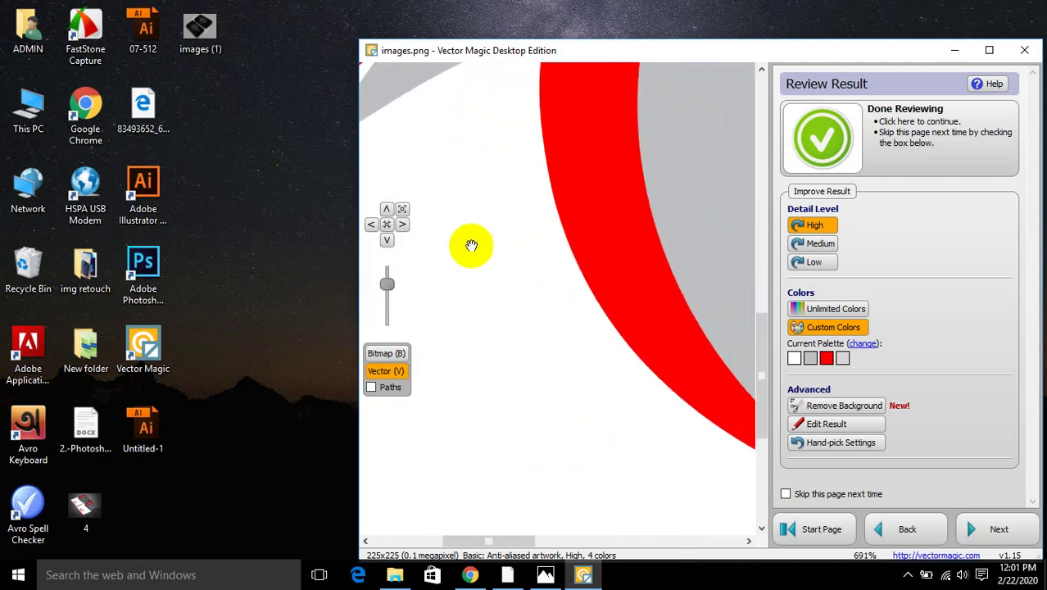
- Save the vector result as images in .ai format in the img retouch folder, and open that file in Illustrator
left_click(1032, 535)
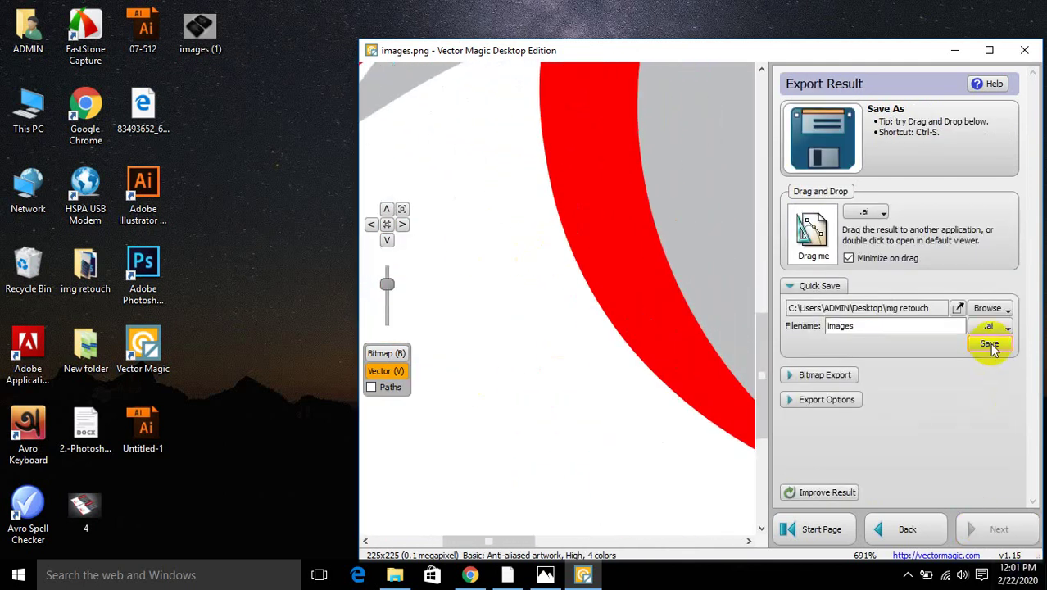
left_click(954, 50)
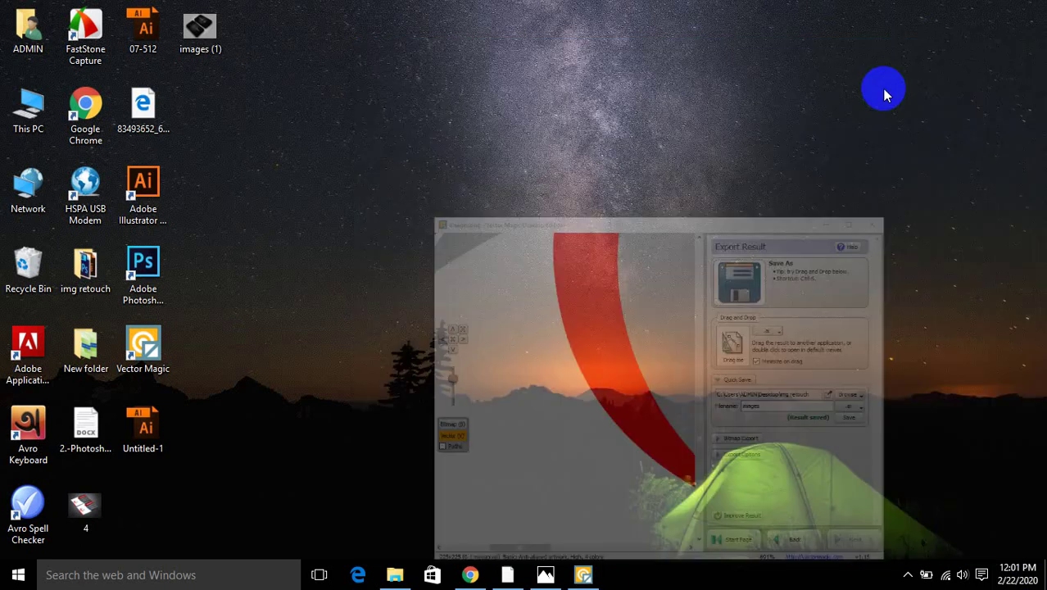
double_click(85, 266)
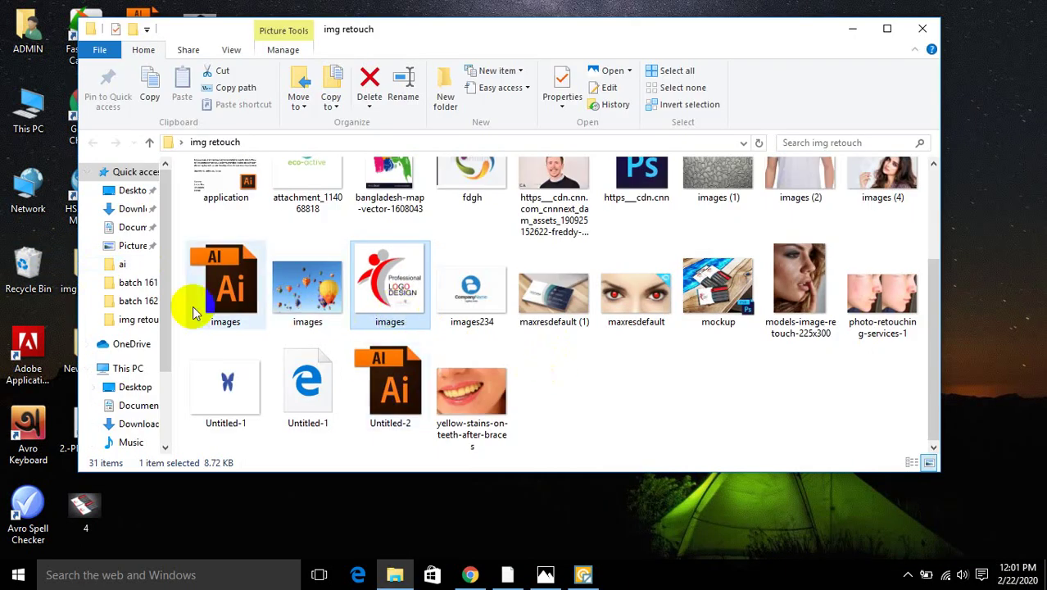
double_click(227, 289)
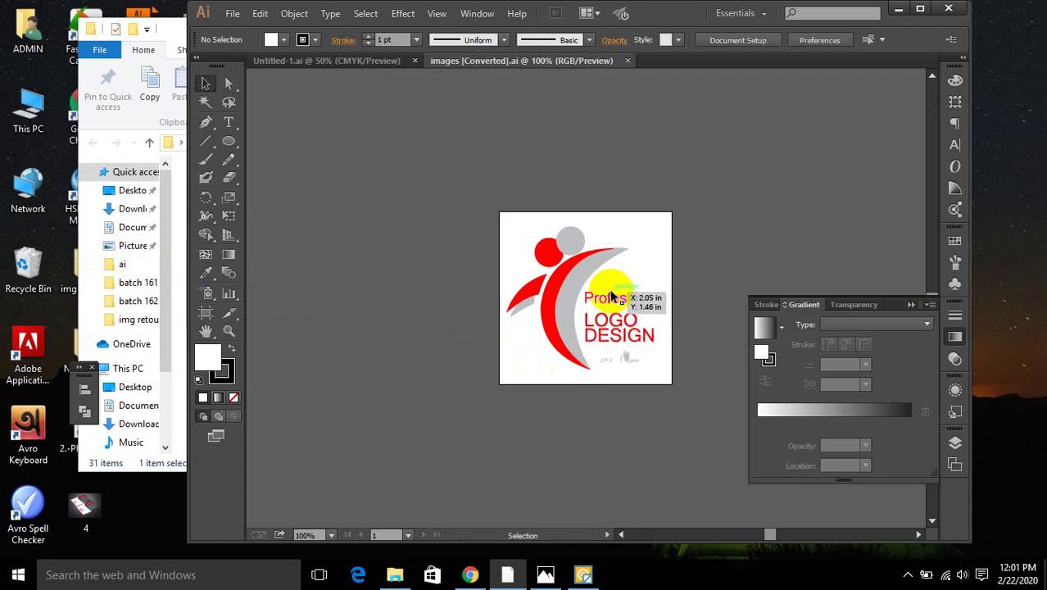
- Try removing the logo's grey areas with the Magic Wand, and undo the deletion
left_click(613, 239)
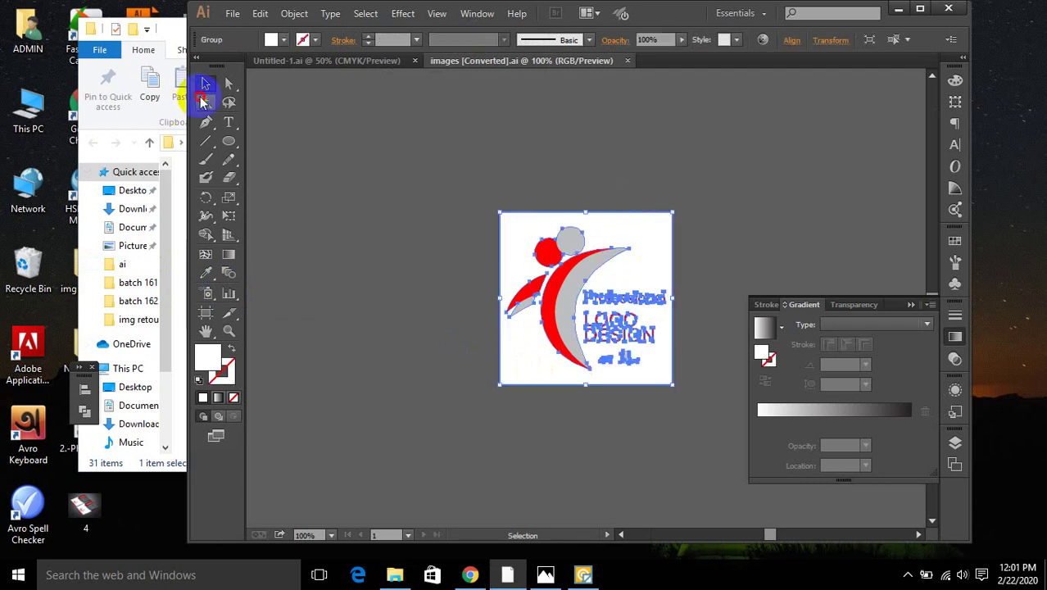
left_click(204, 102)
left_click(652, 232)
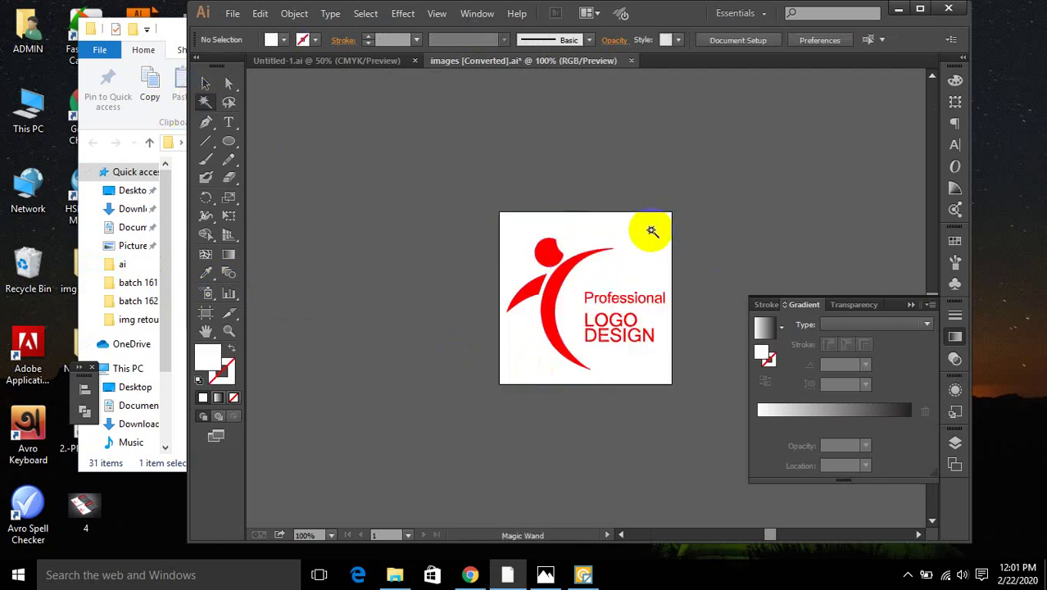
left_click(652, 231)
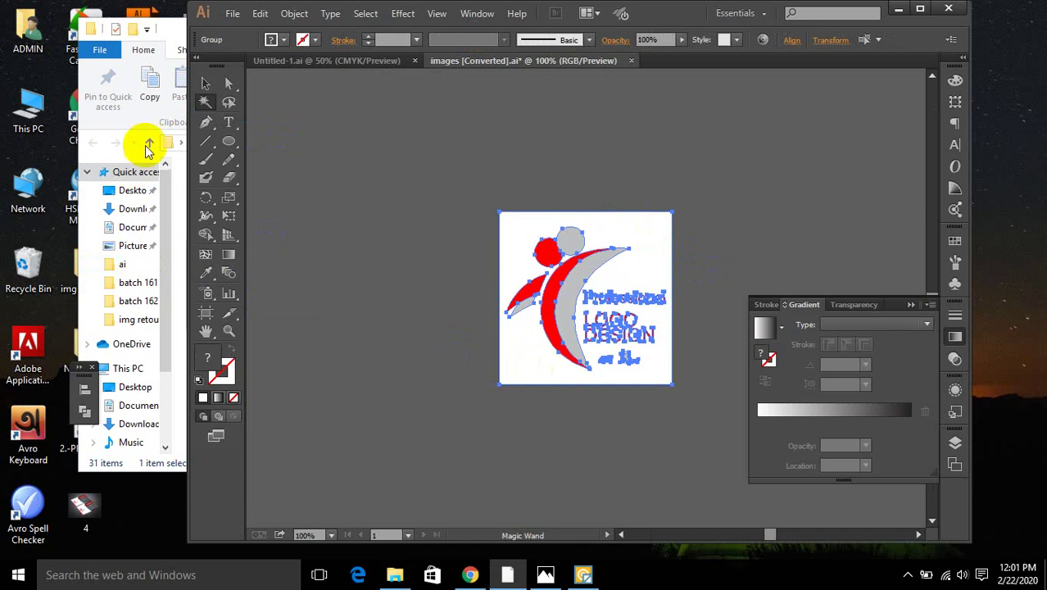
- Maximize the Illustrator window and ungroup the converted logo artwork
left_click_drag(727, 7, 614, 7)
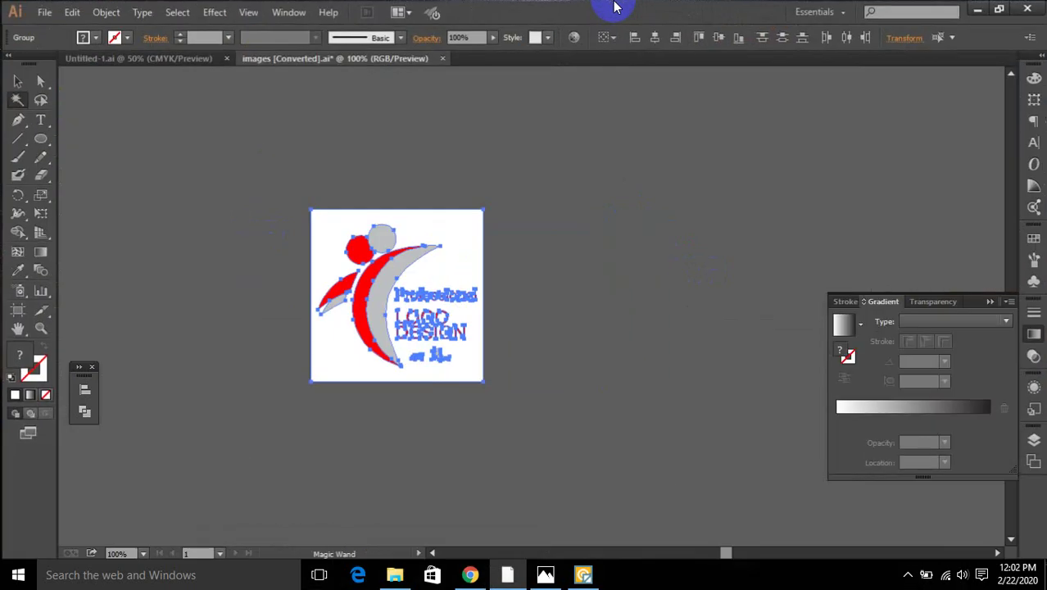
right_click(405, 259)
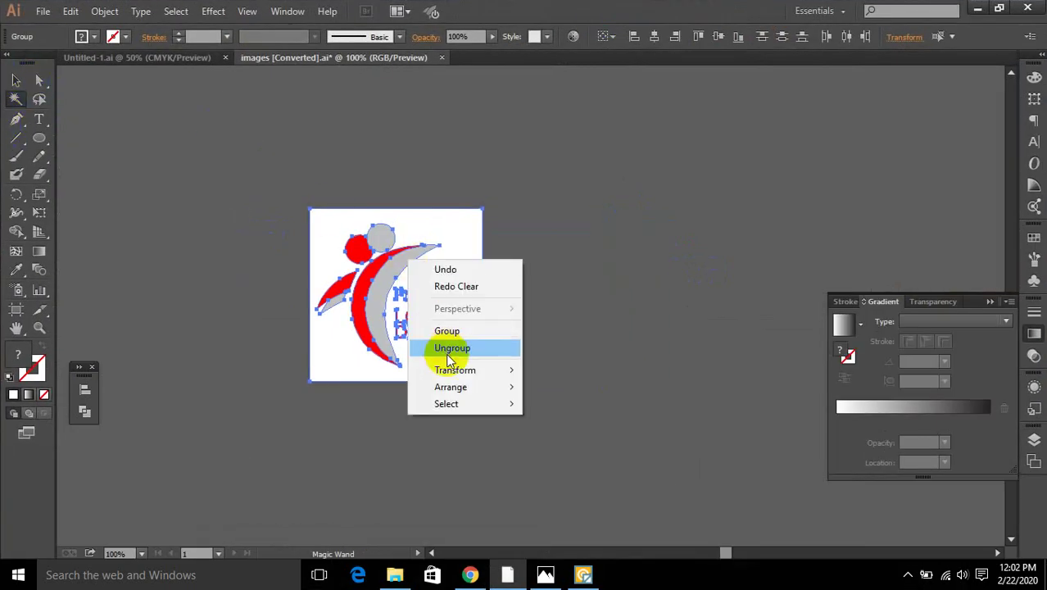
left_click(447, 354)
left_click(22, 82)
left_click(529, 239)
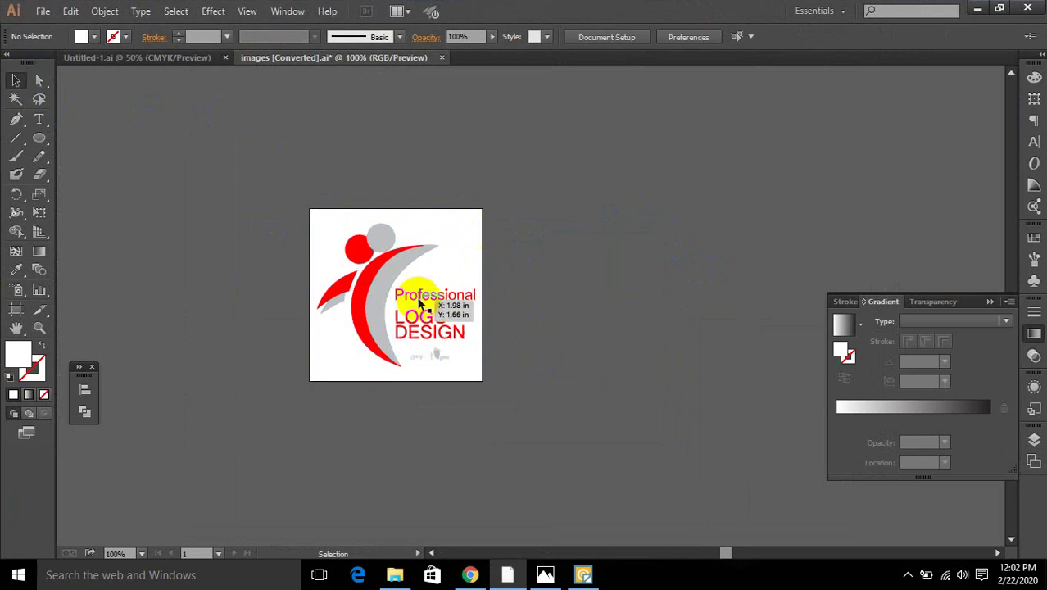
- Move the logo's red shapes with the lettering and the large grey crescent off the artboard to its right
left_click(358, 253)
left_click_drag(364, 295, 600, 264)
left_click_drag(355, 307, 598, 252)
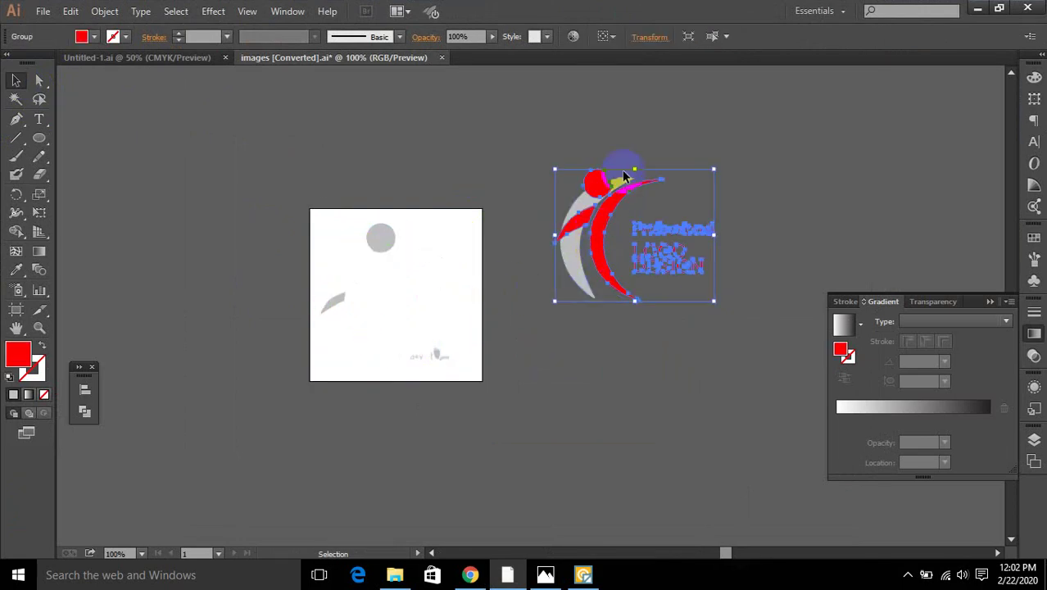
- Undo the logo piece moves and the ungrouping of the artwork
key("a")
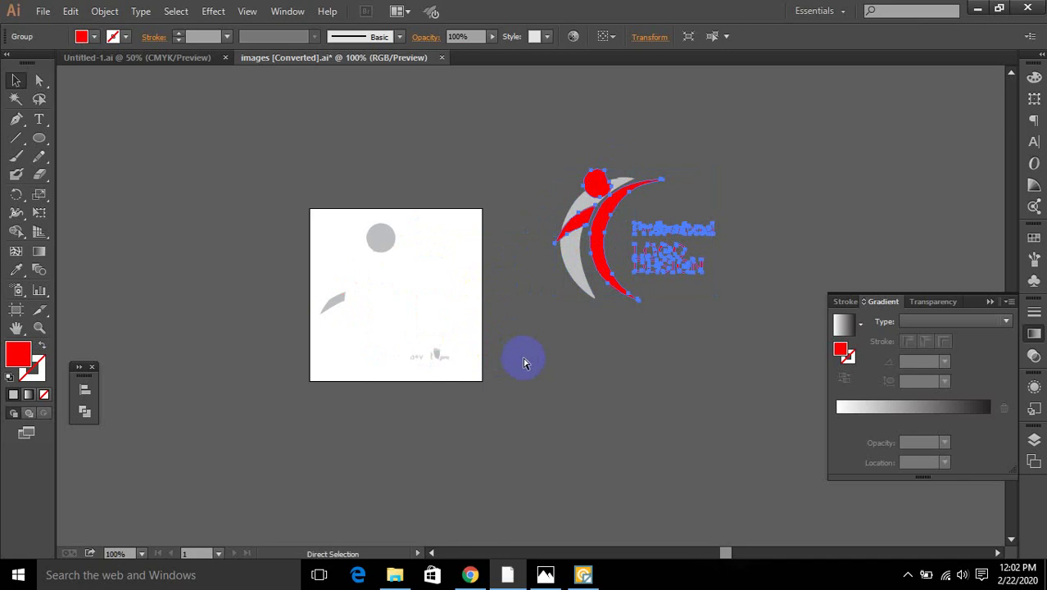
key("ctrl+z")
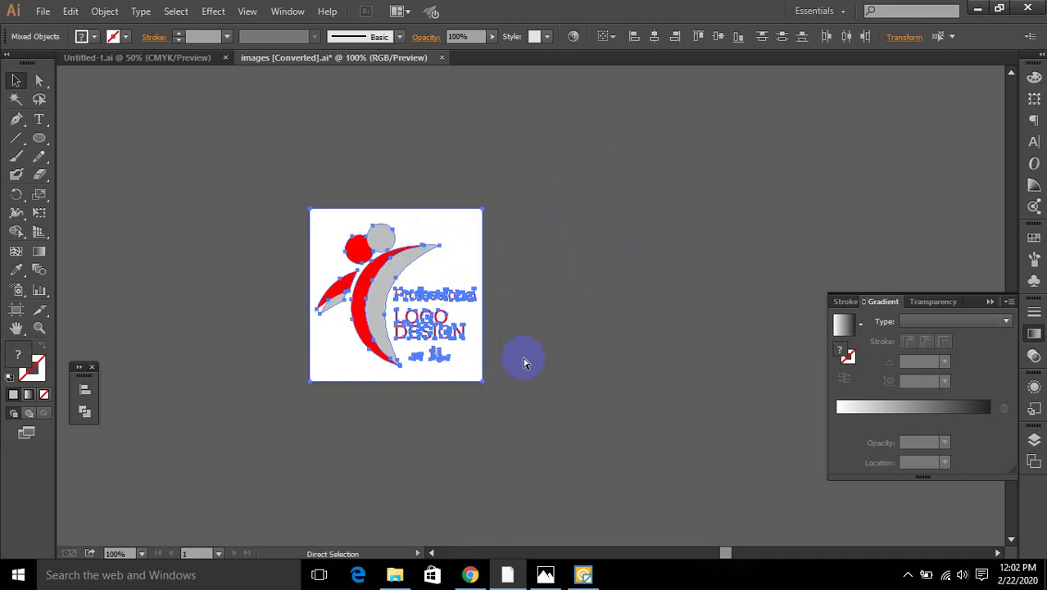
key("v")
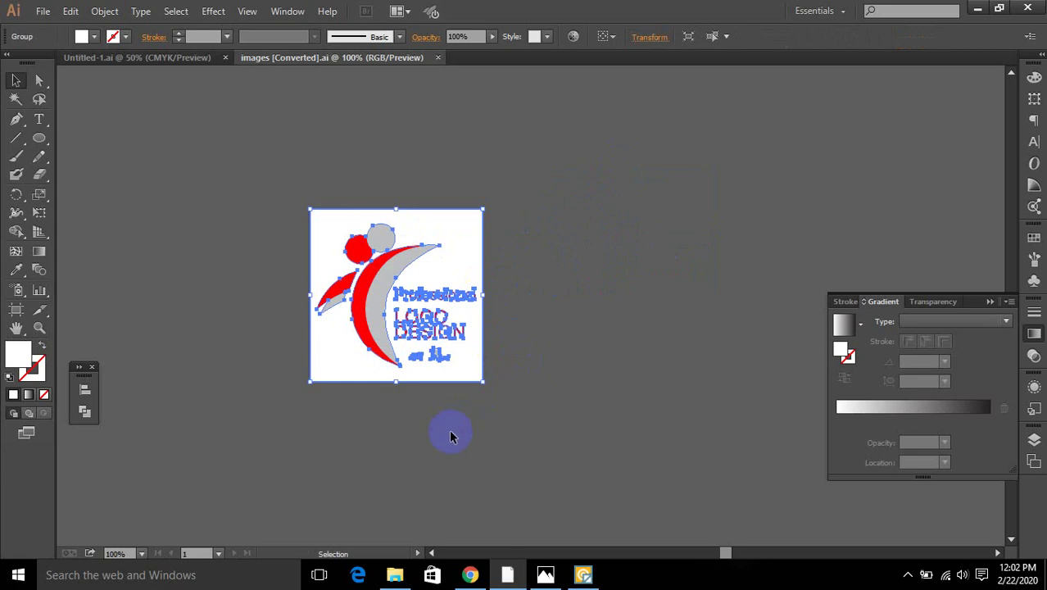
left_click(475, 241)
- Switch from Illustrator to Vector Magic to view its export page, minimize the open windows and refresh the desktop
left_click(976, 8)
left_click(584, 575)
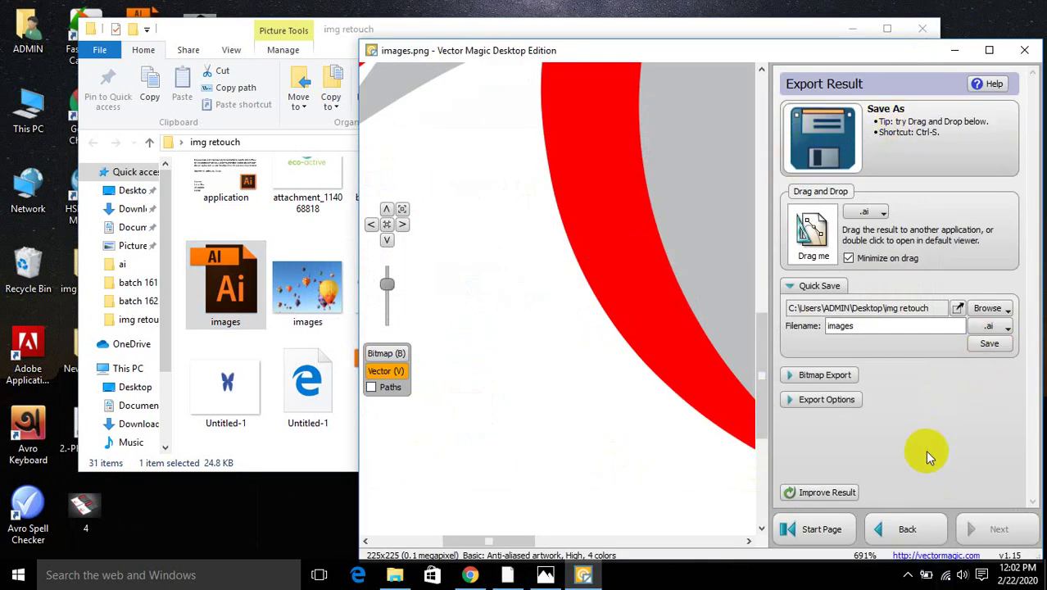
left_click(954, 50)
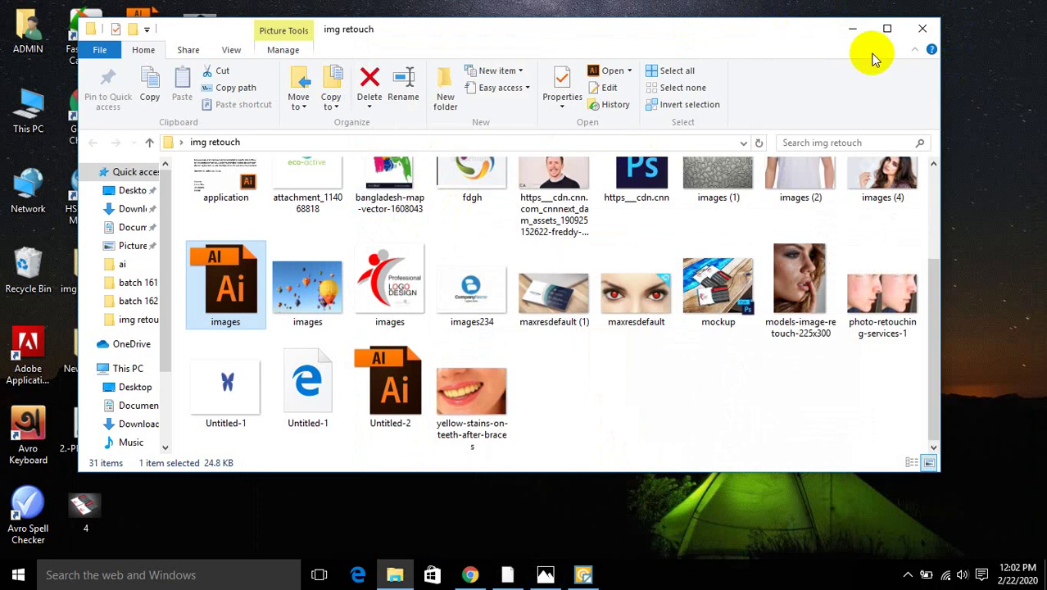
left_click(860, 30)
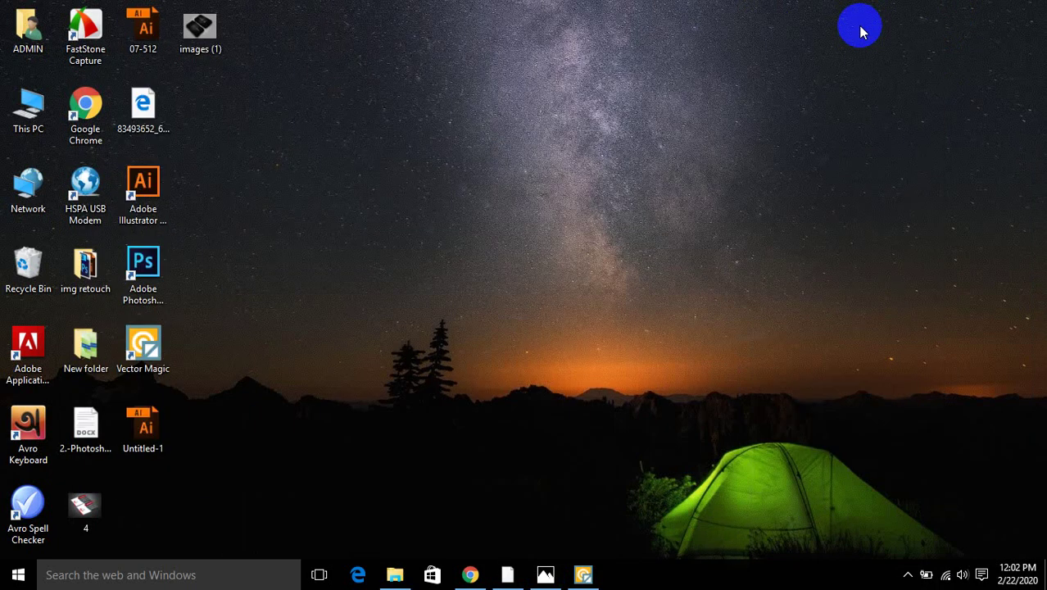
right_click(488, 180)
left_click(519, 223)
- Open the software folder inside the imu folder on Local Disk (E:)
double_click(28, 110)
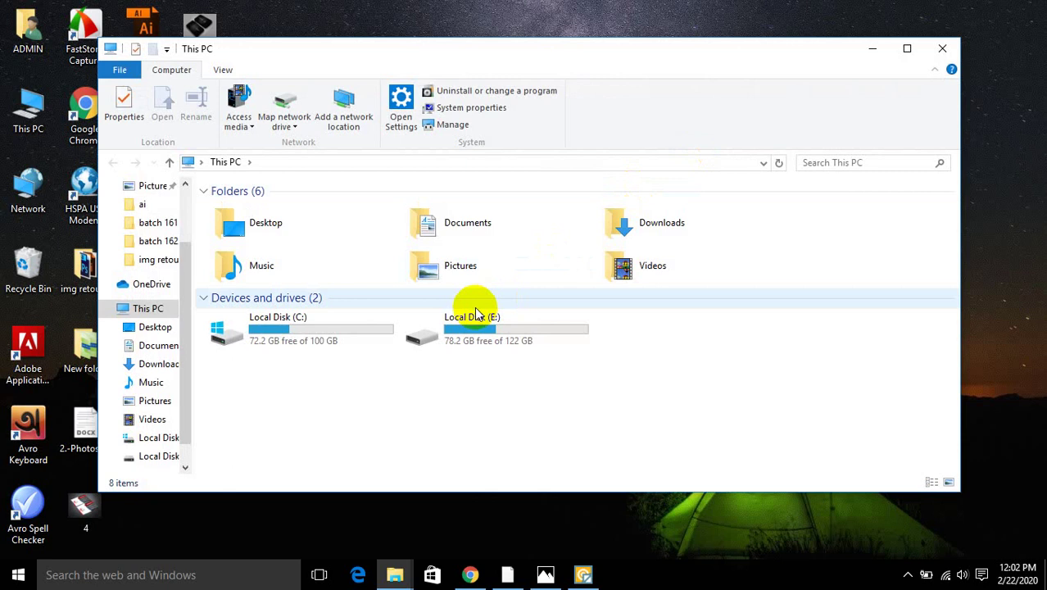
left_click(477, 315)
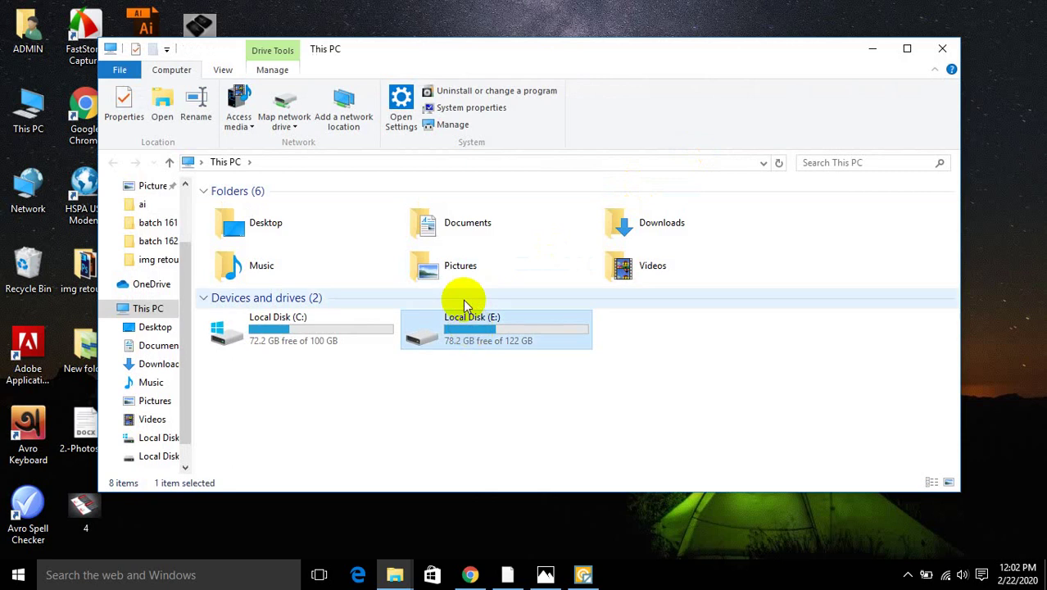
double_click(518, 336)
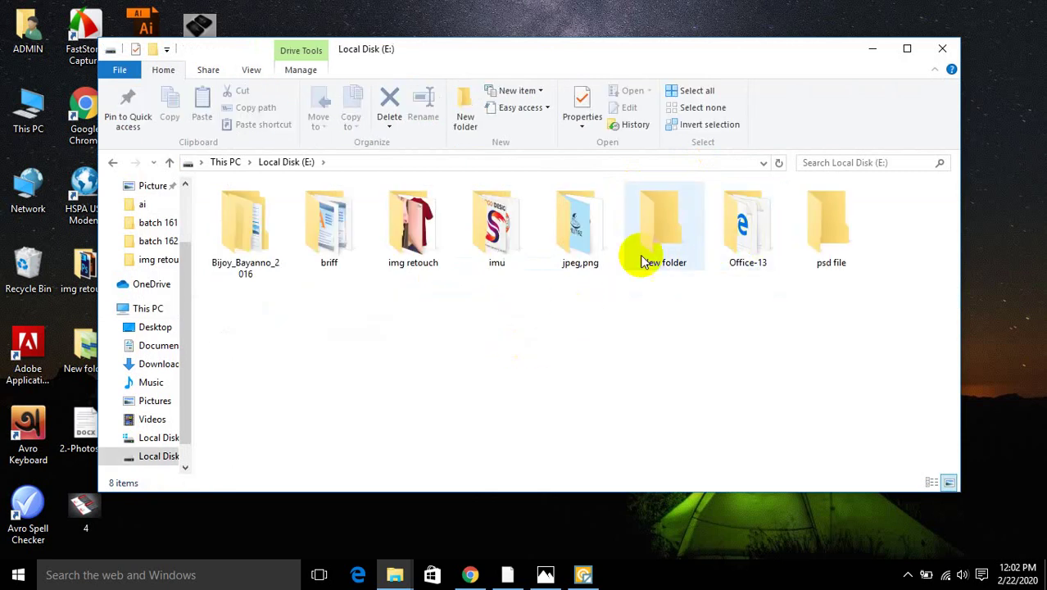
double_click(496, 246)
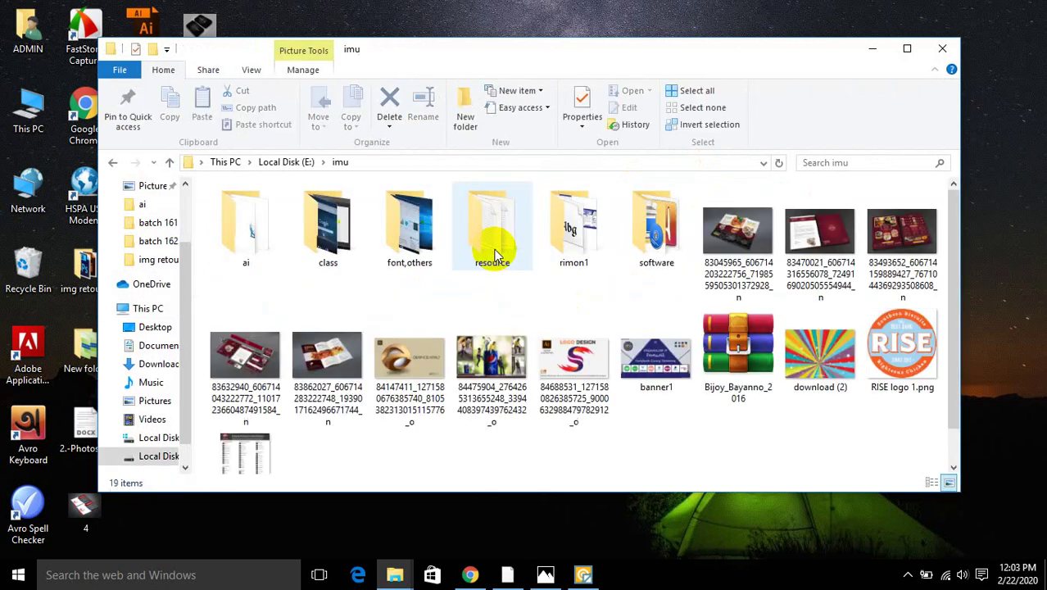
double_click(656, 237)
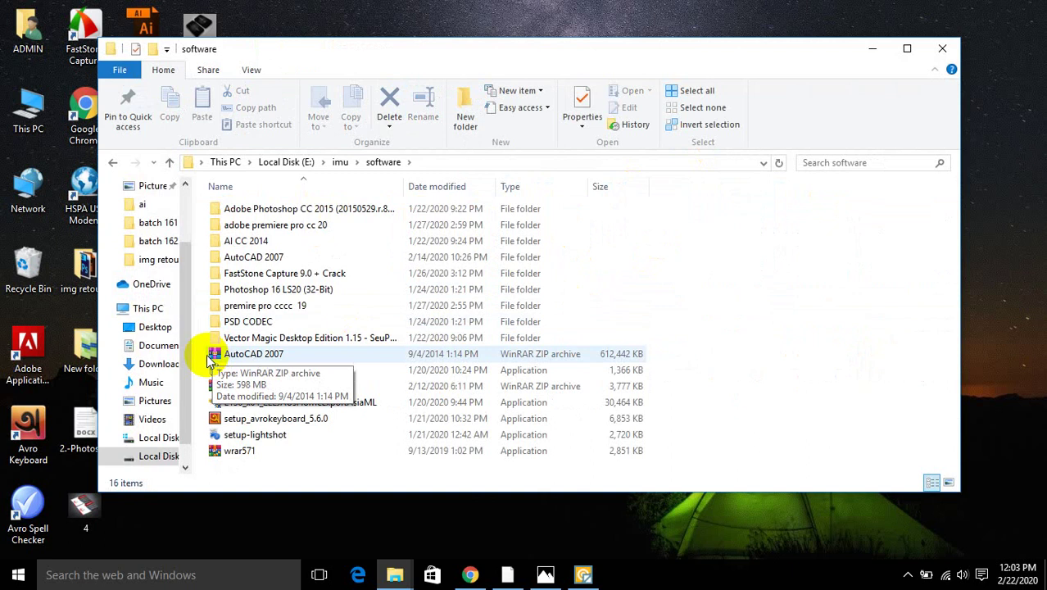
- Open the nested Vector Magic Desktop Edition 1.15 folders inside the software folder and refresh the file listing
double_click(314, 337)
double_click(345, 210)
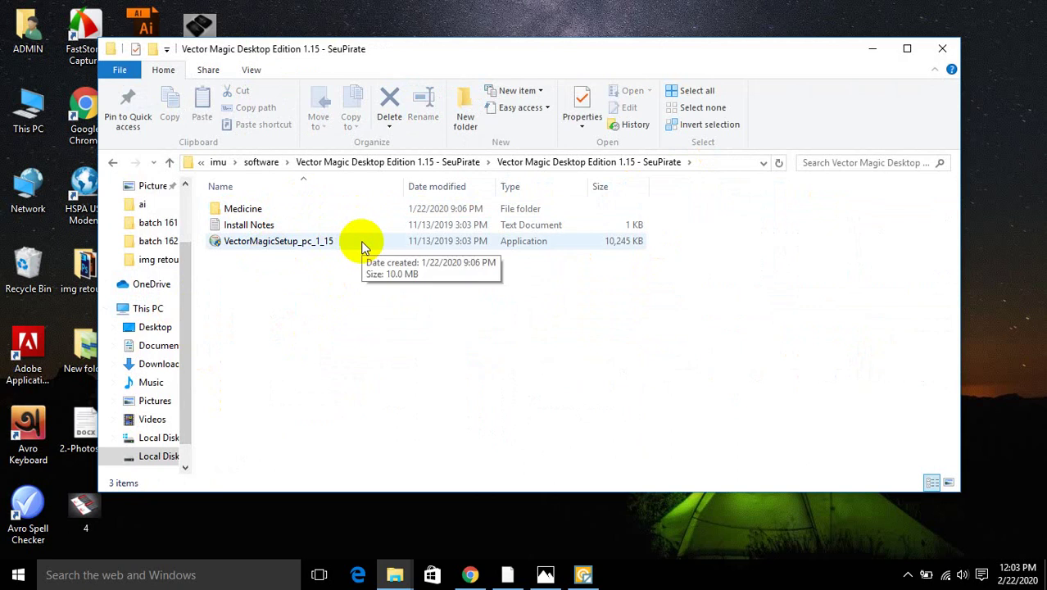
right_click(361, 241)
left_click(397, 299)
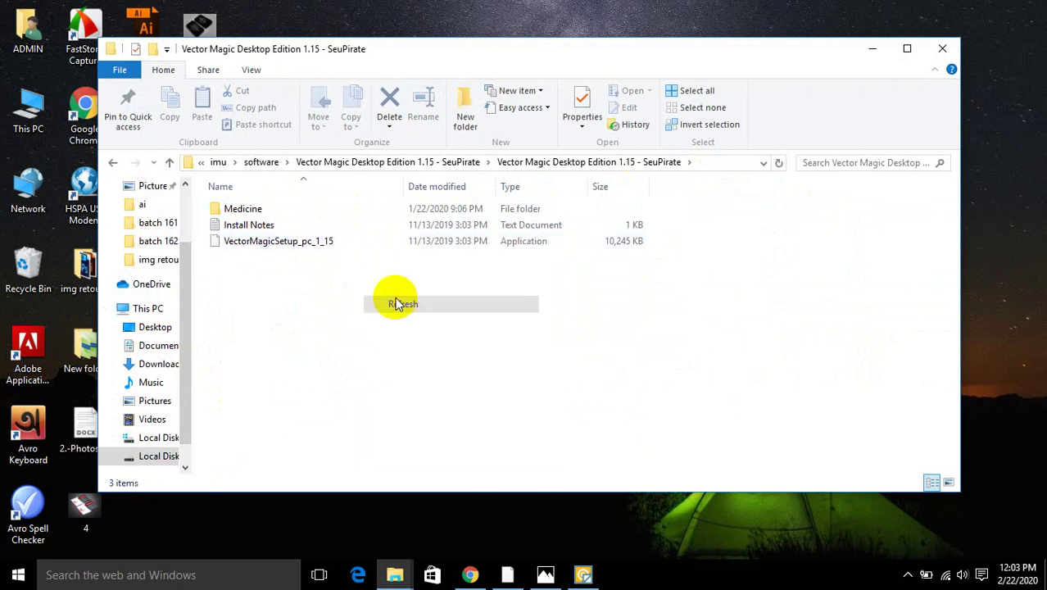
- Run VectorMagicSetup_pc_1_15 as administrator to show its license agreement, quit the setup and close the folder window
left_click(299, 250)
right_click(299, 250)
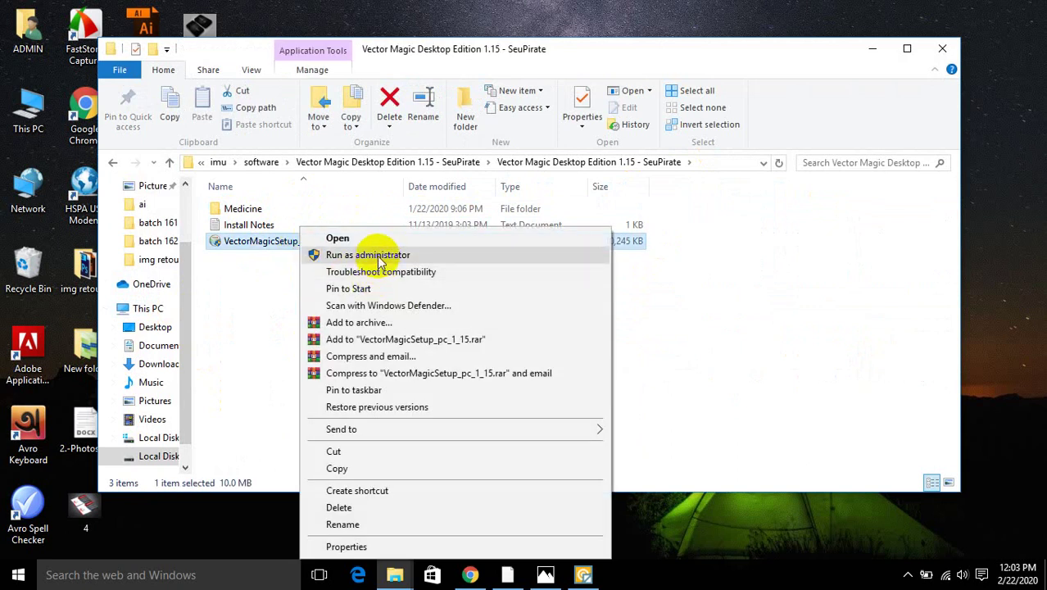
left_click(378, 255)
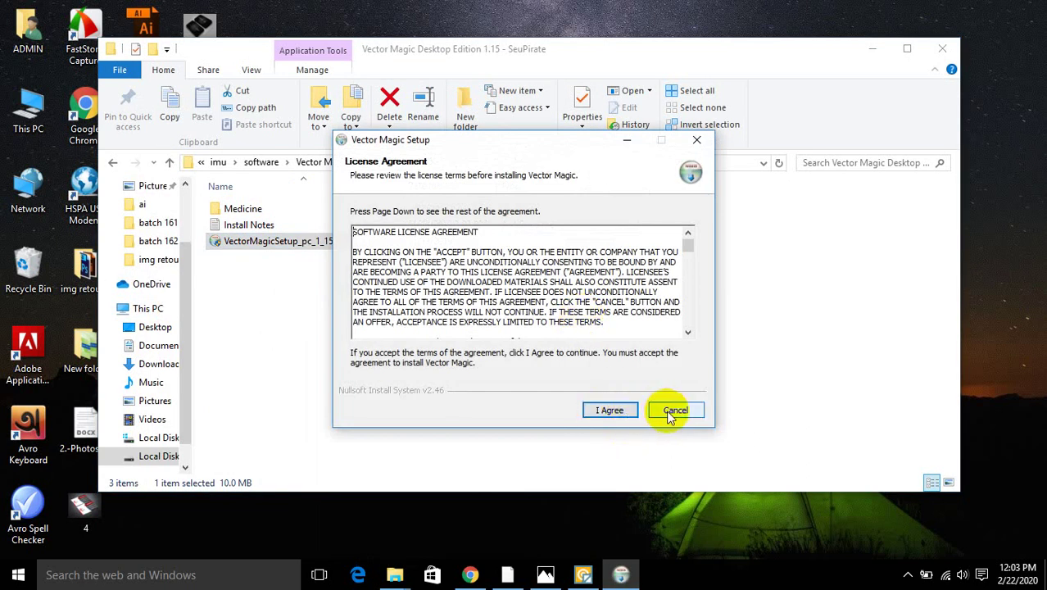
left_click(670, 410)
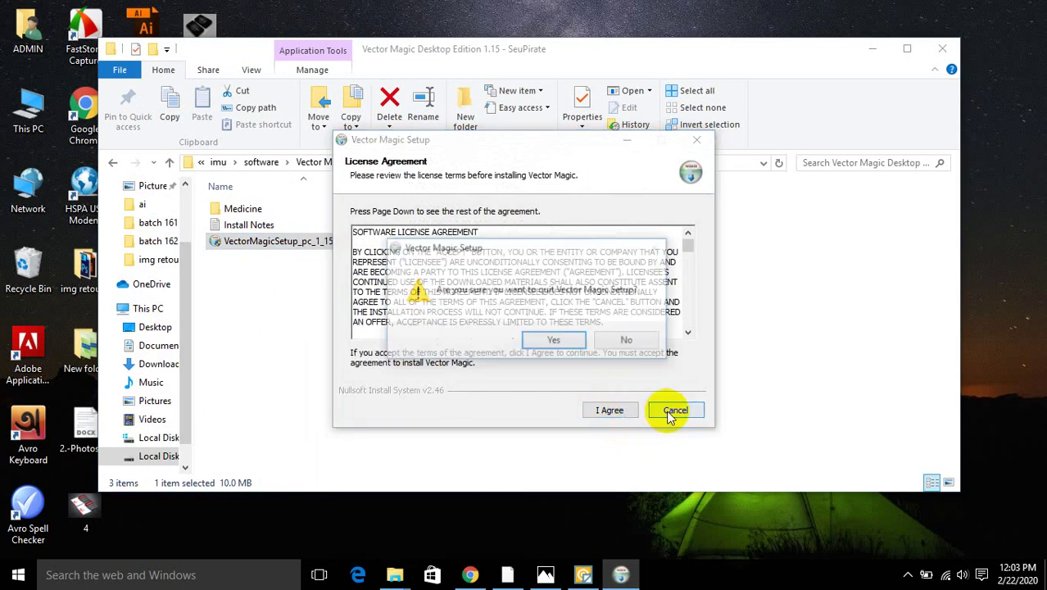
left_click(567, 339)
left_click(942, 48)
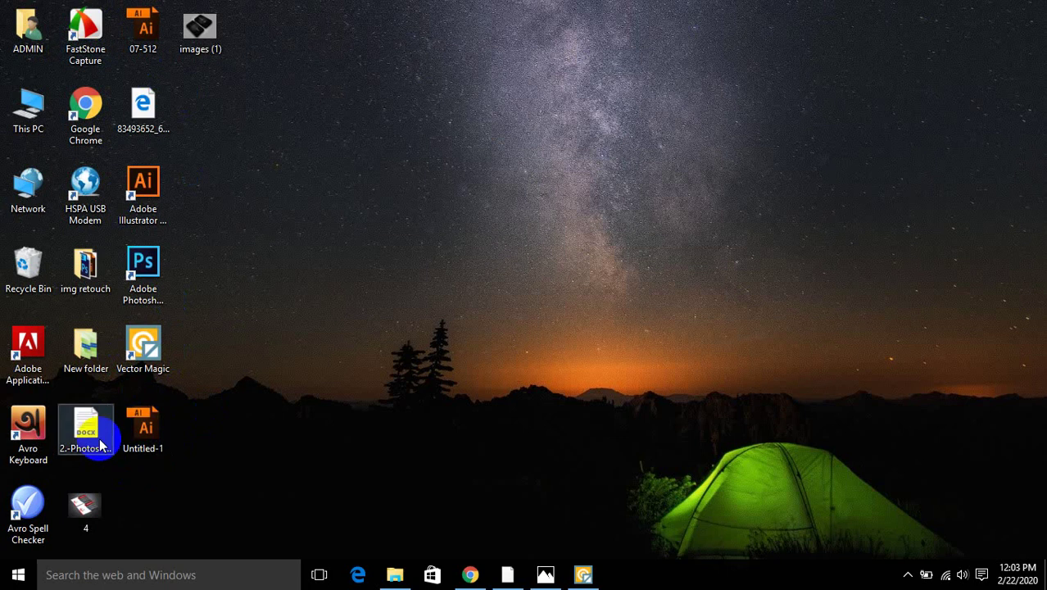
- Bring up the img retouch folder window and browse from it to the imu folder on Local Disk (E:)
left_click(394, 575)
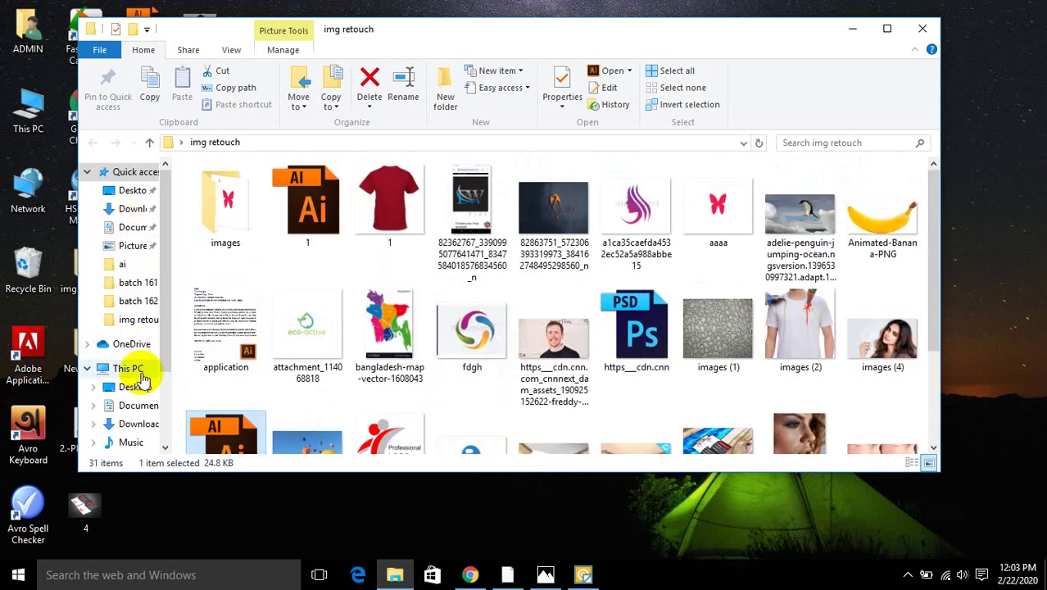
left_click(146, 148)
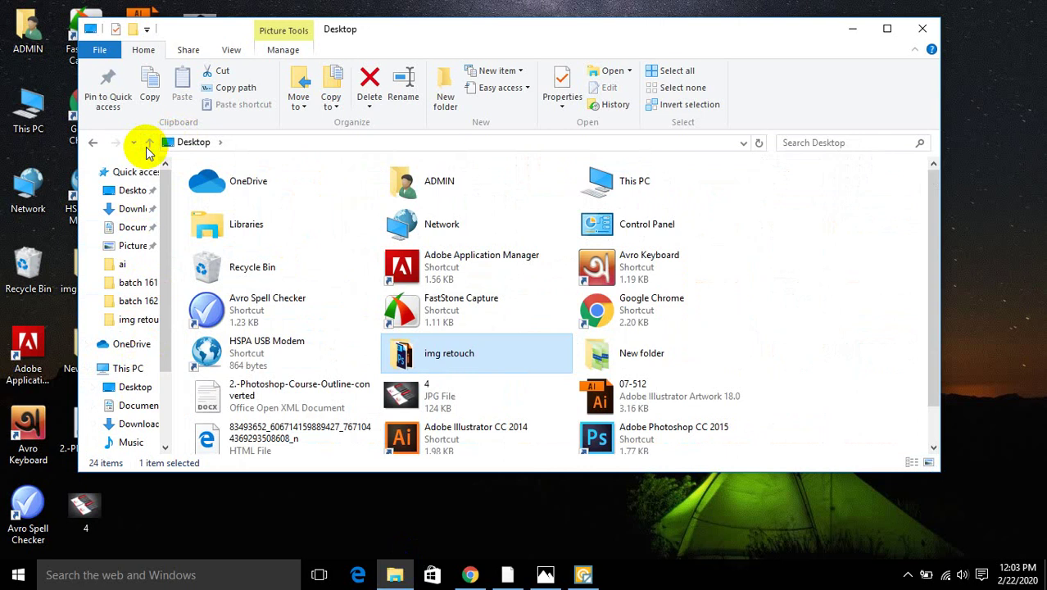
scroll(270, 328, "down", 1)
left_click(129, 362)
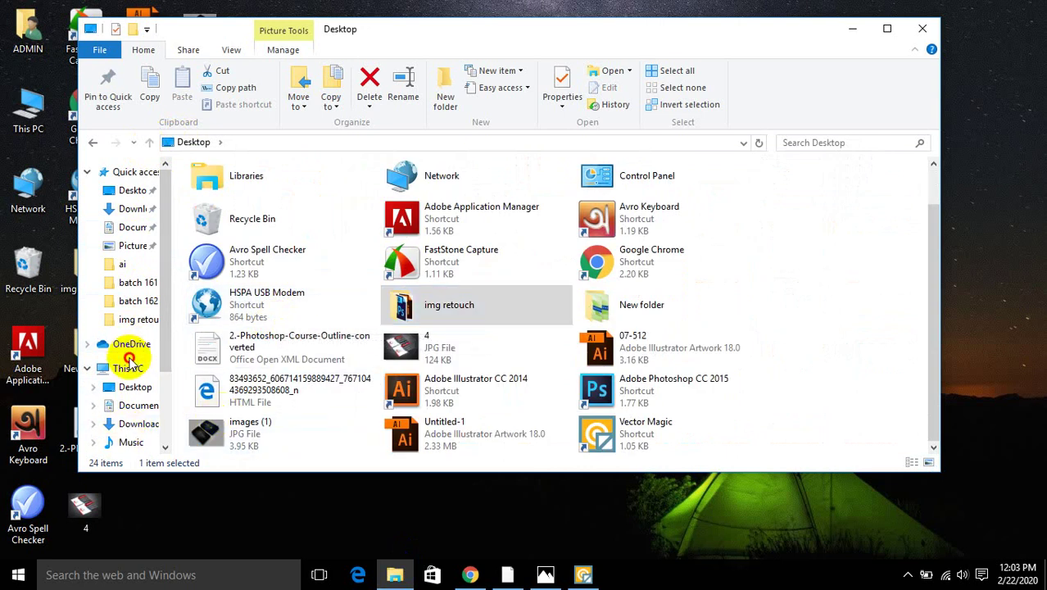
double_click(388, 303)
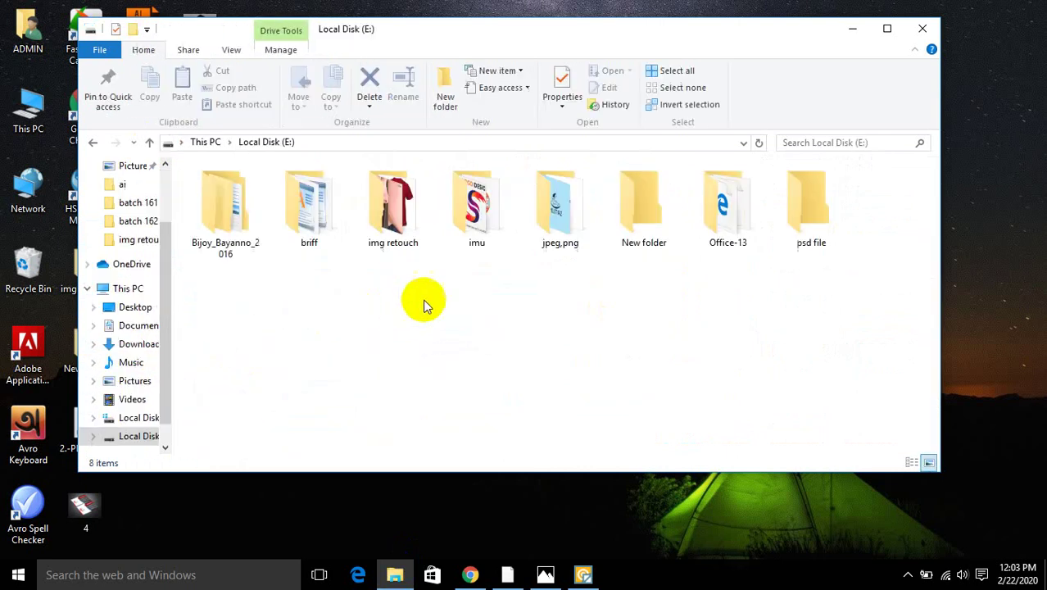
left_click(576, 218)
double_click(498, 203)
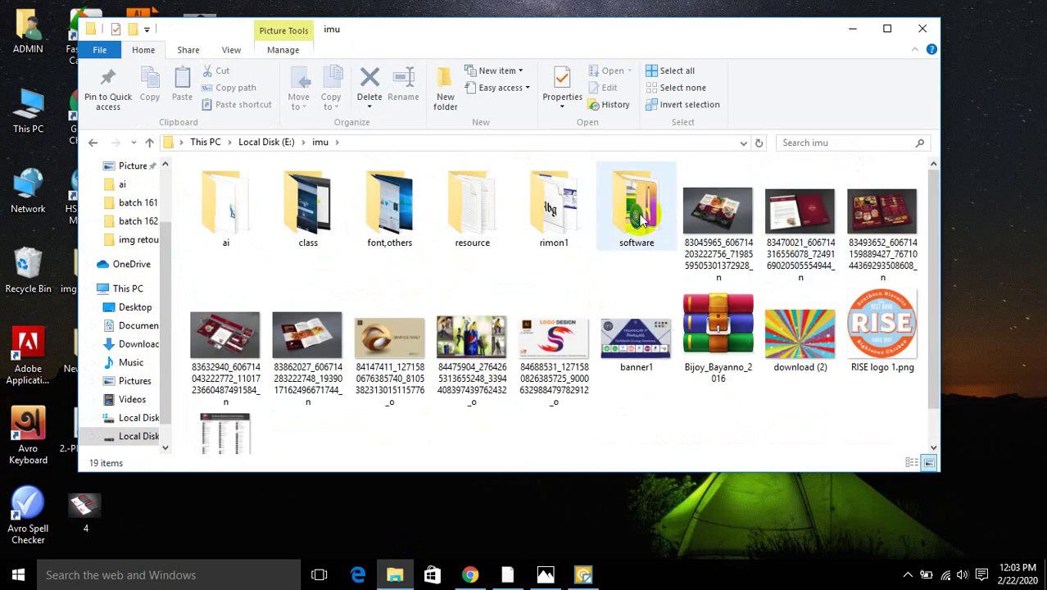
- Open the Crack folder inside Medicine, within the Vector Magic Desktop Edition 1.15 folders under software
double_click(642, 217)
double_click(254, 317)
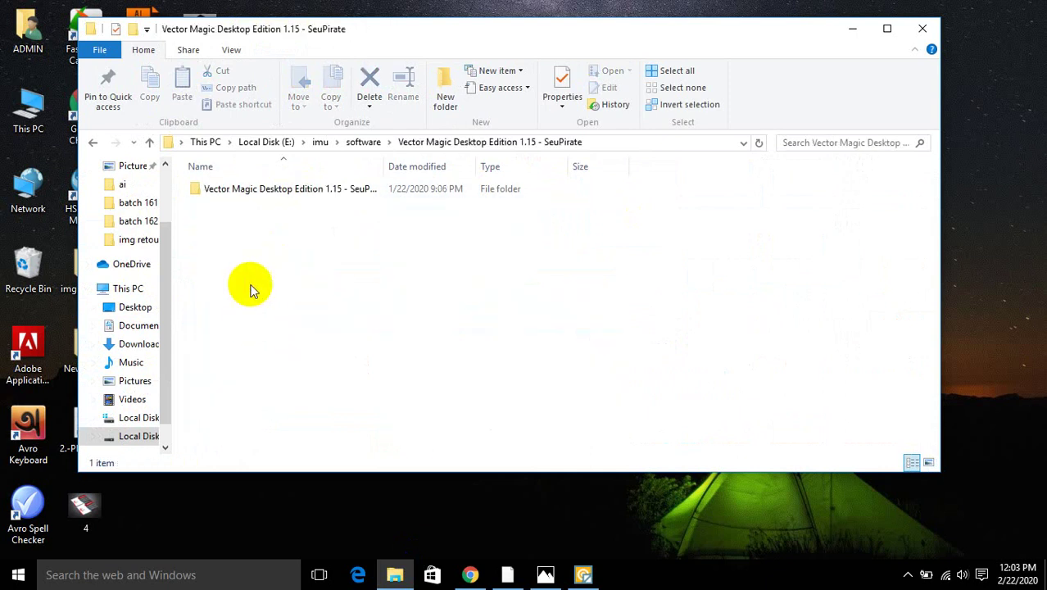
double_click(246, 189)
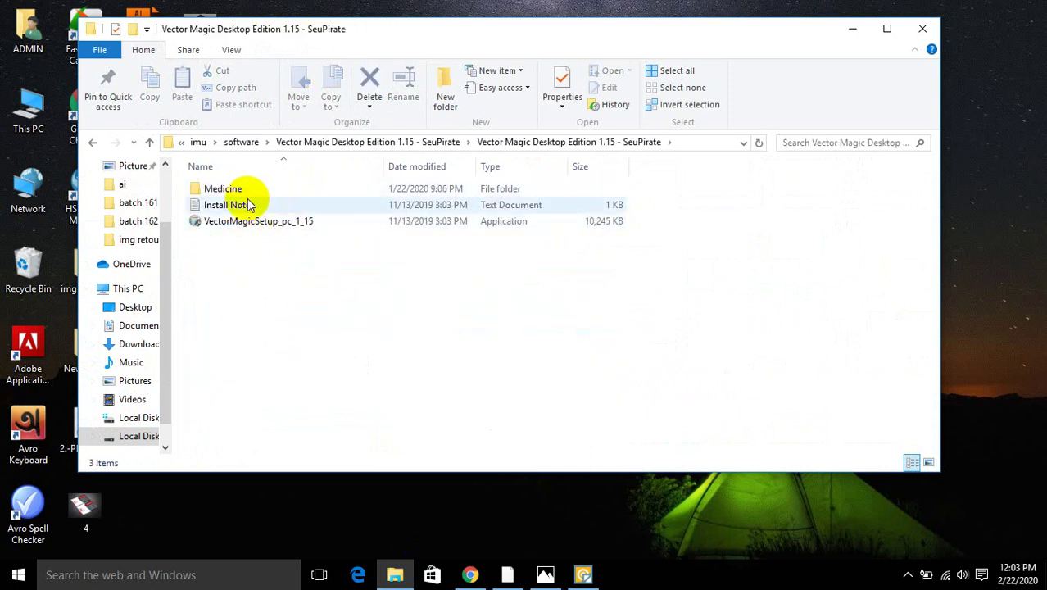
double_click(243, 187)
double_click(233, 190)
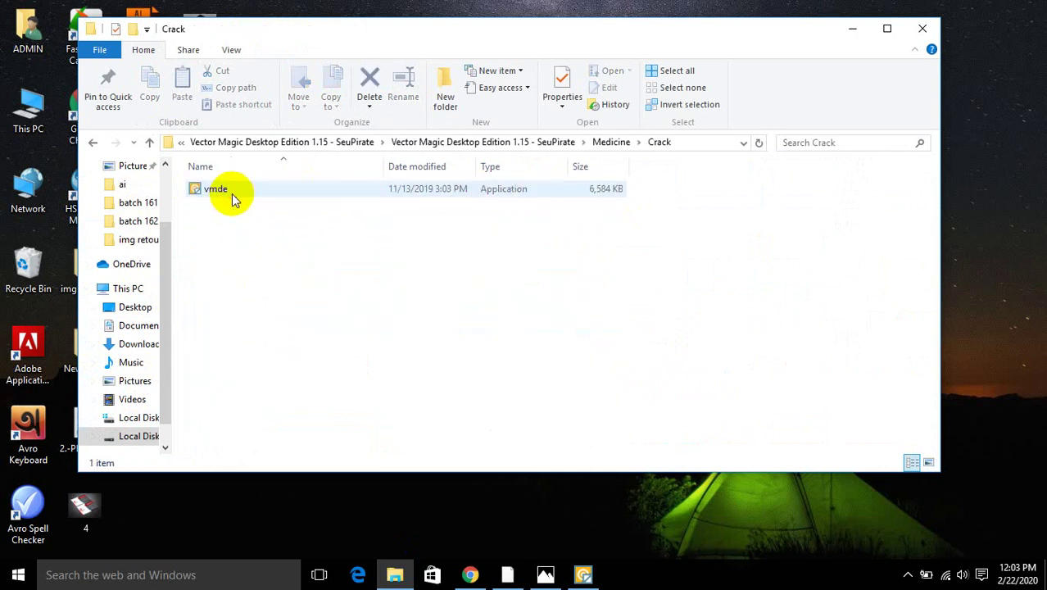
- Copy the vmde application file from the Crack folder and minimize the folder window
left_click(280, 190)
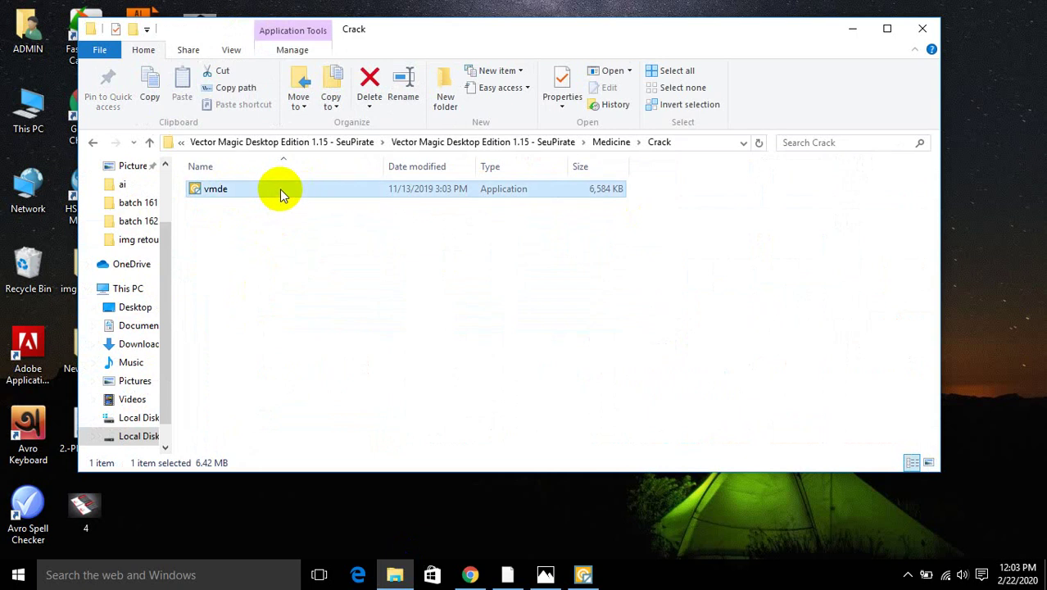
right_click(280, 189)
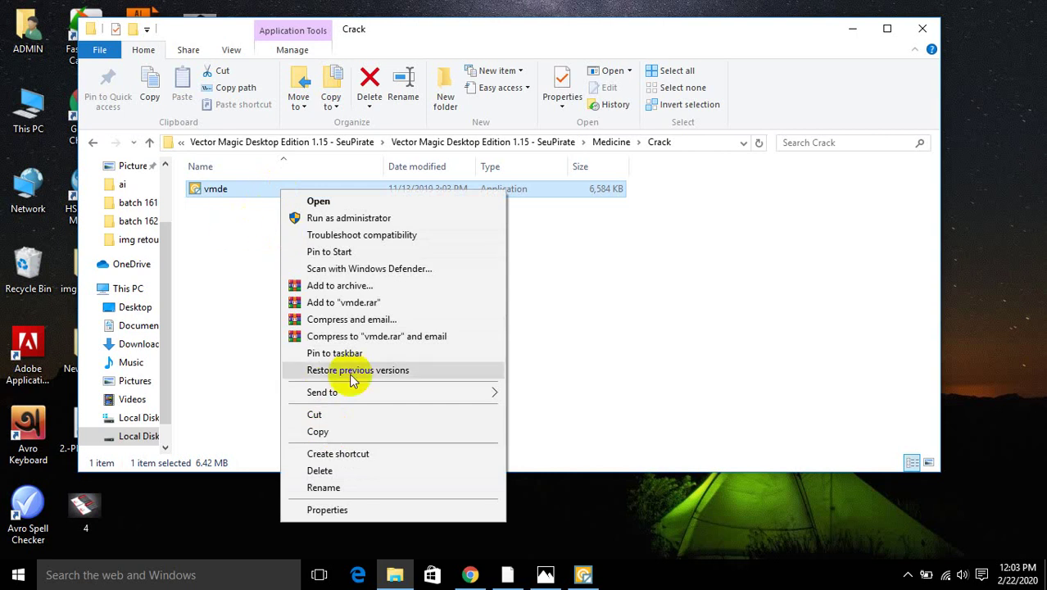
left_click(337, 432)
left_click(852, 29)
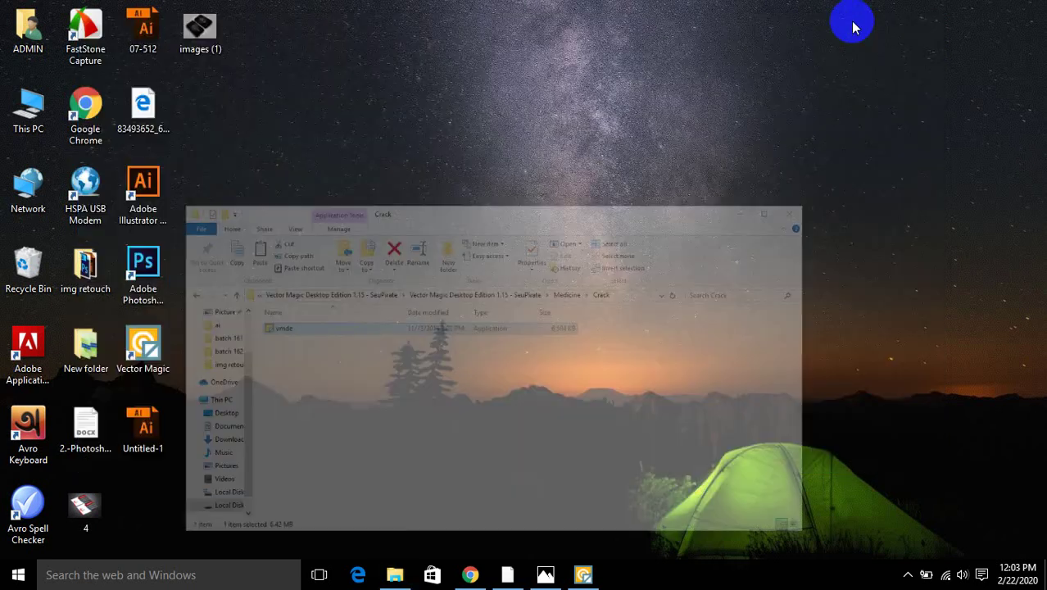
- Open the file location of the Vector Magic desktop shortcut, bring up the paste option in empty space, and close the folder without pasting
right_click(139, 348)
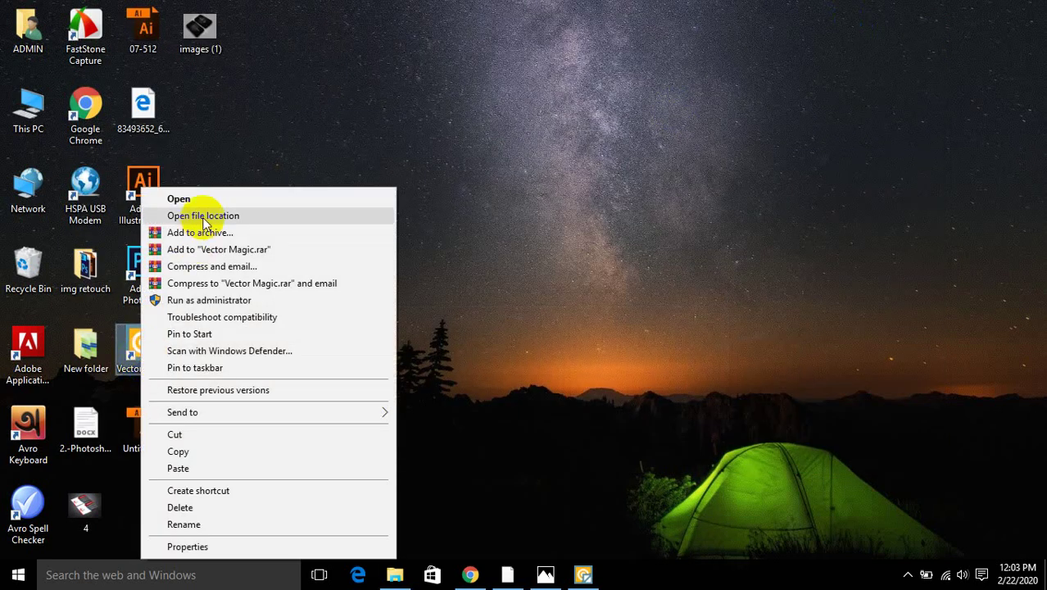
left_click(203, 216)
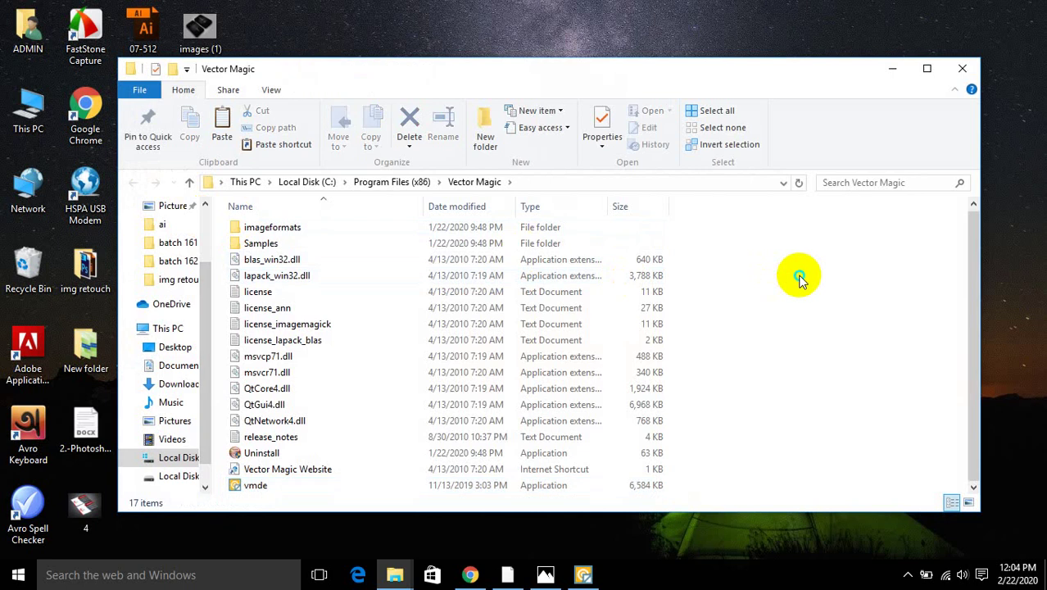
right_click(800, 276)
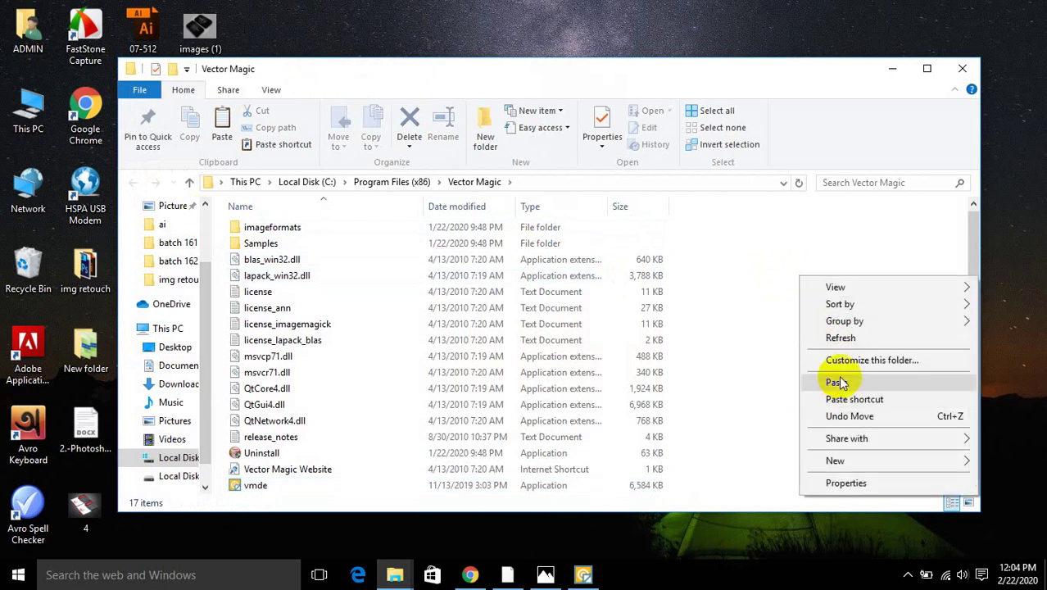
left_click(962, 69)
- Launch Vector Magic from the desktop and move its window clear of the desktop icons
double_click(143, 348)
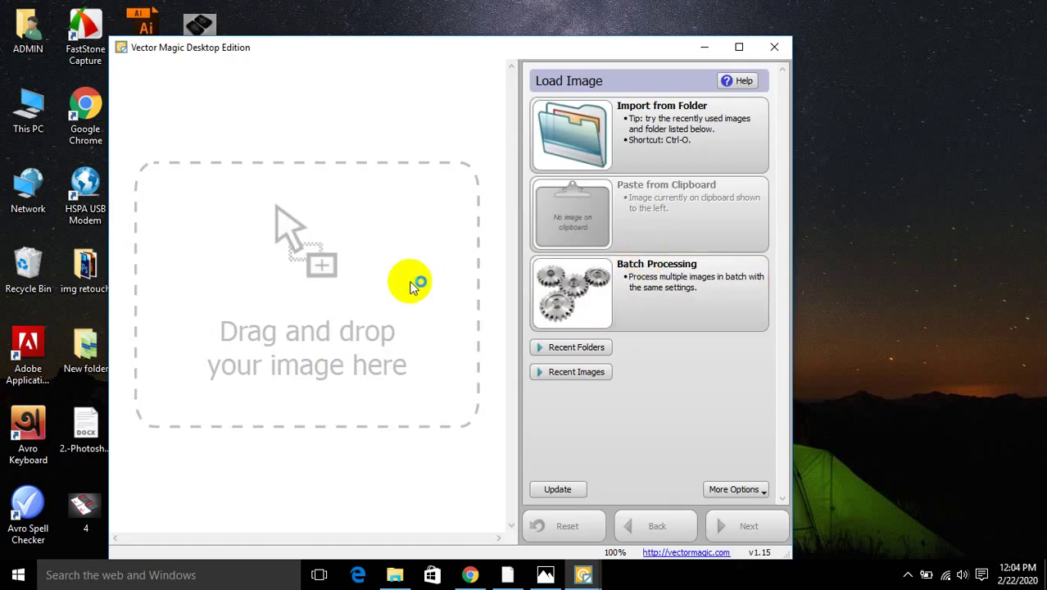
left_click_drag(459, 50, 648, 37)
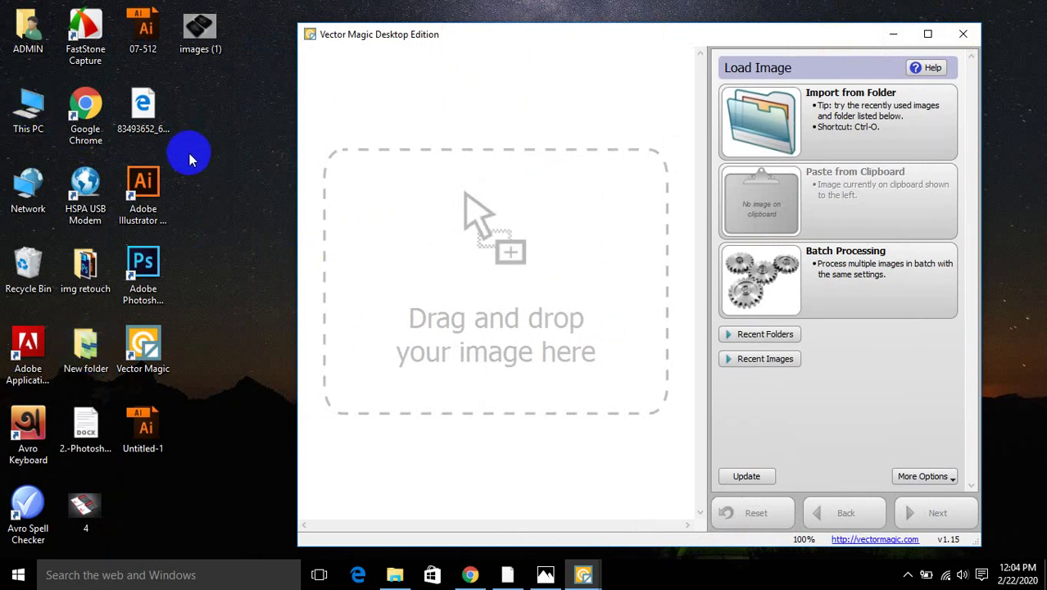
- Compress the Illustrator, Photoshop and Vector Magic shortcuts and Untitled-1 into a ZIP archive named Desktop
left_click_drag(188, 159, 137, 484)
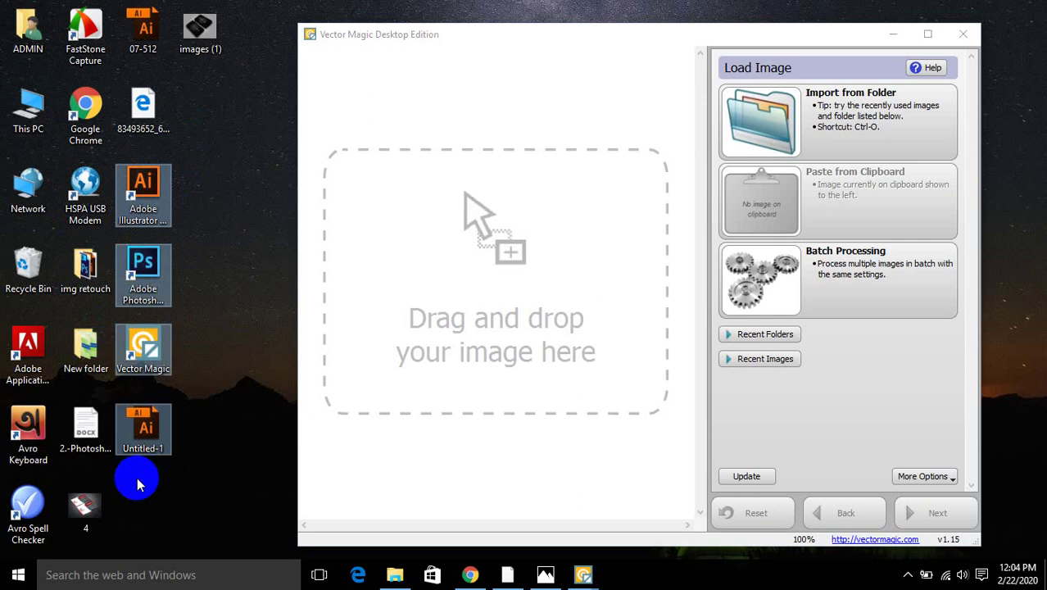
right_click(157, 248)
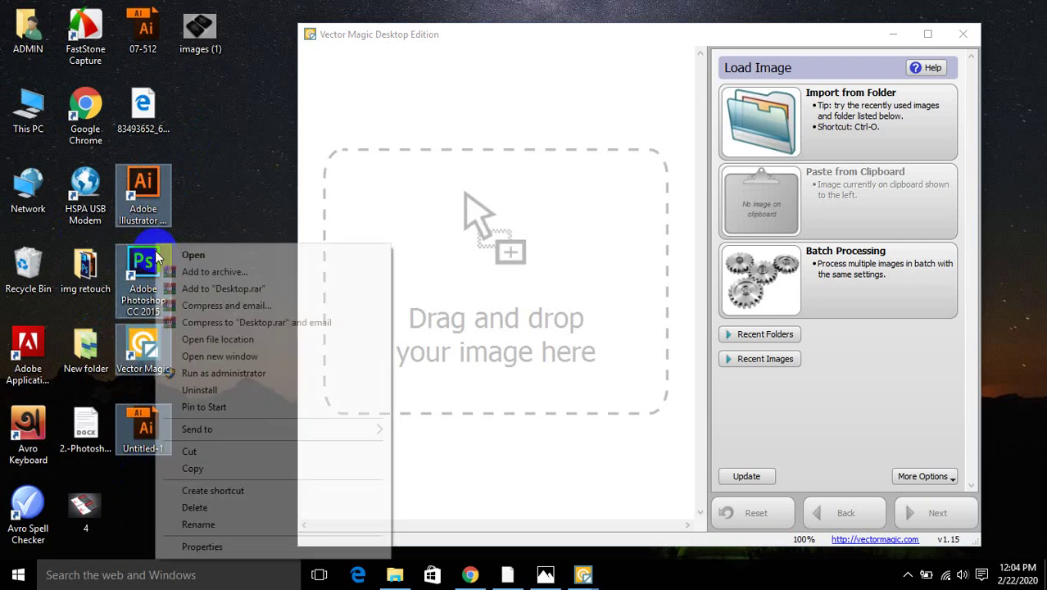
left_click(226, 271)
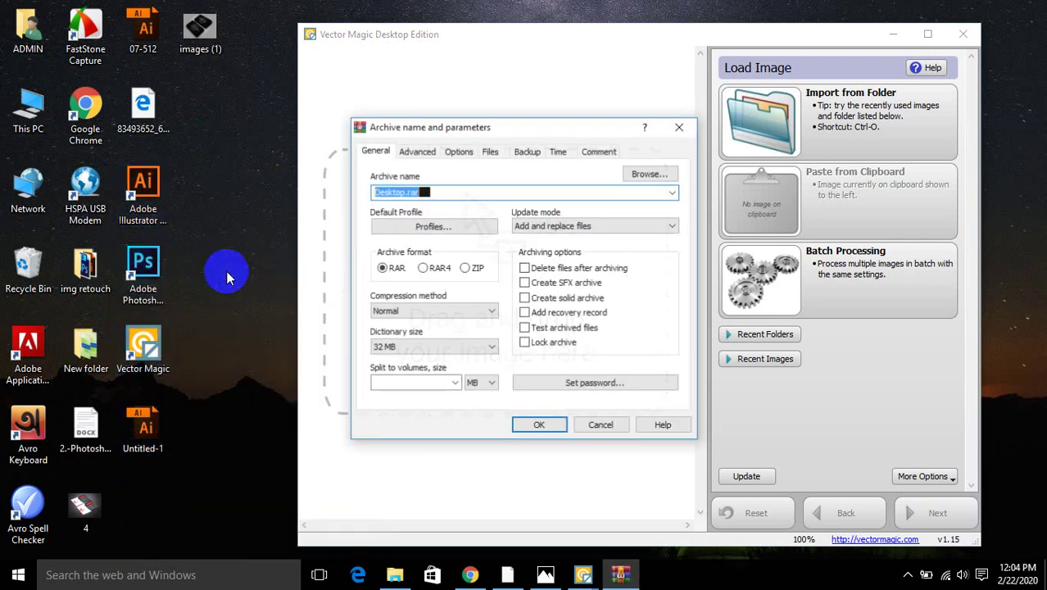
left_click(464, 268)
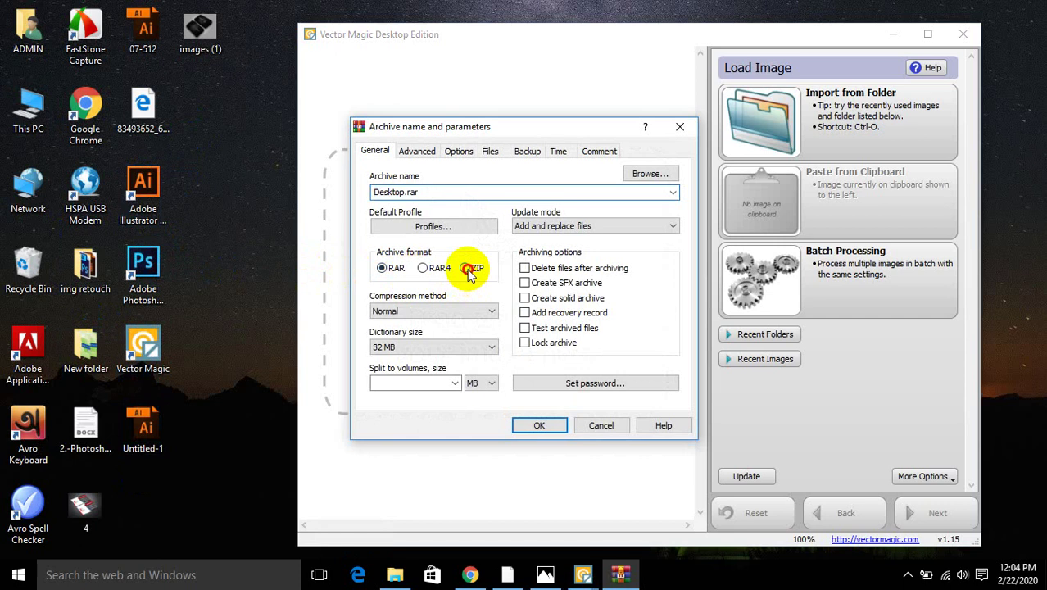
left_click(540, 425)
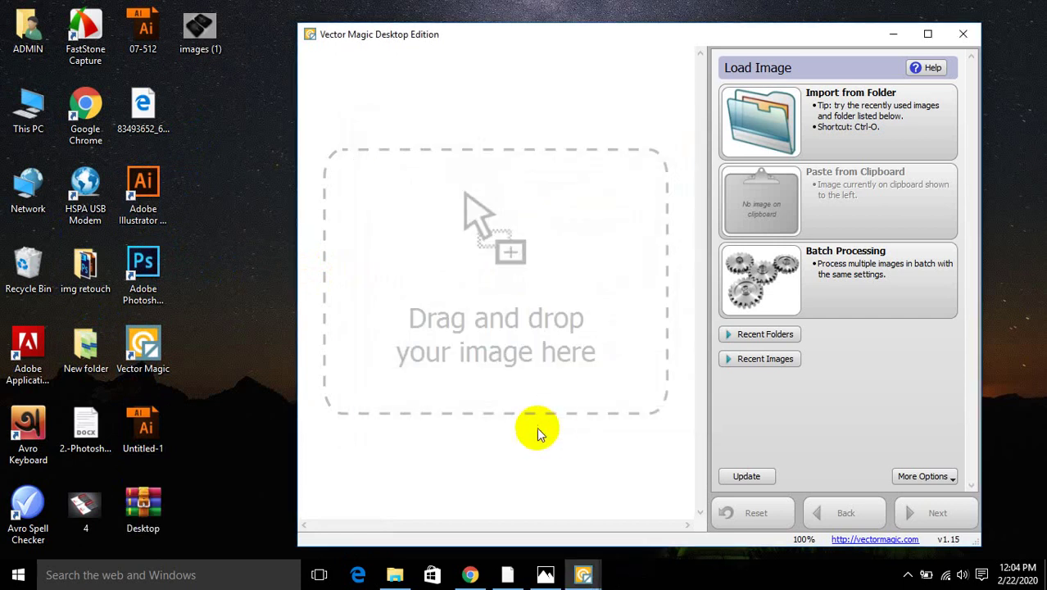
- Minimize Vector Magic and extract the Desktop archive into a Desktop folder on the desktop, using the extract and replace option
left_click(146, 519)
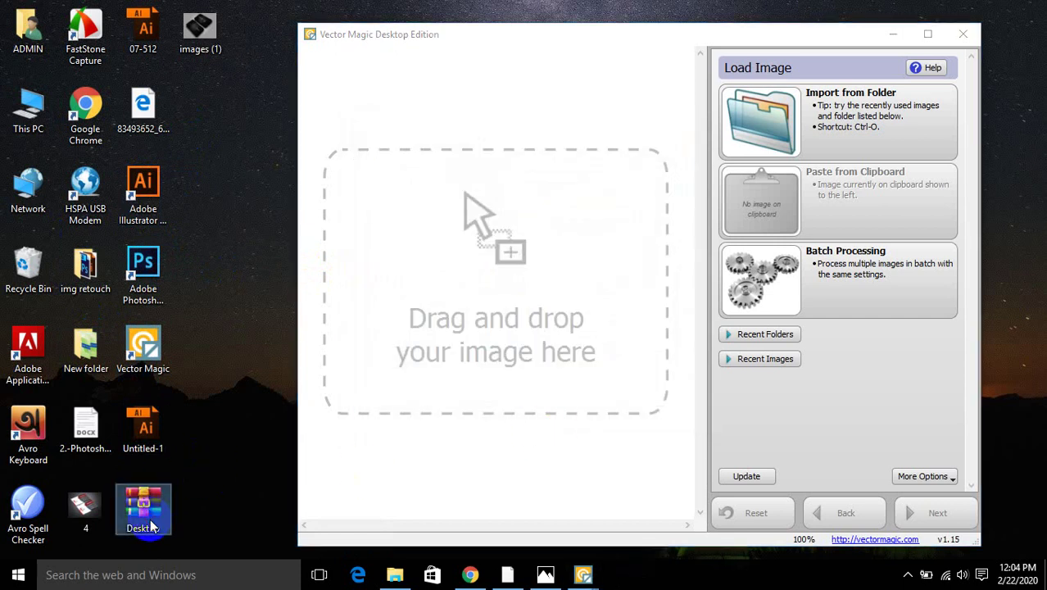
left_click(893, 34)
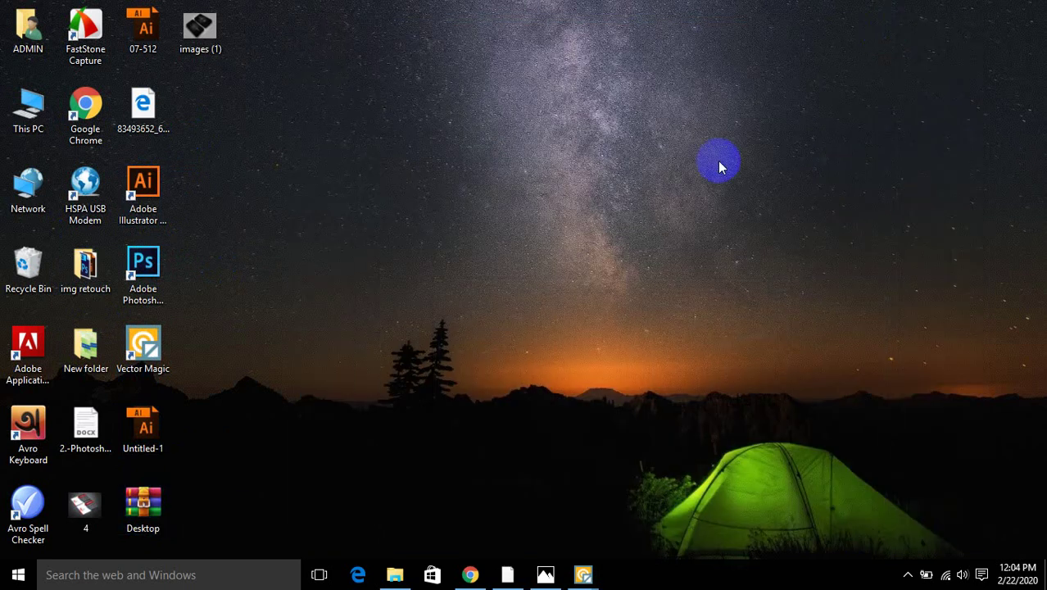
right_click(143, 495)
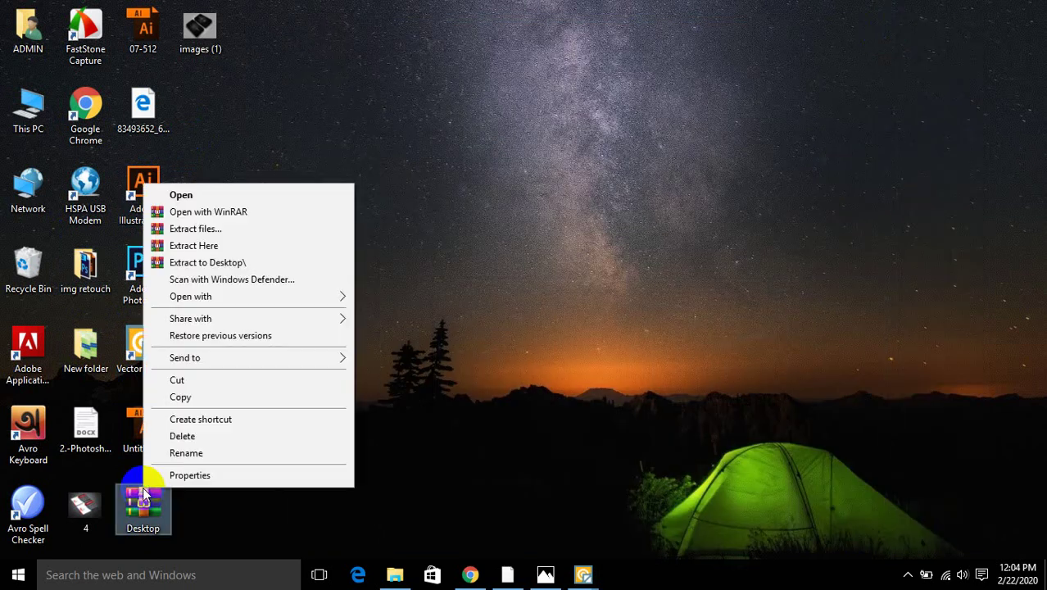
left_click(214, 243)
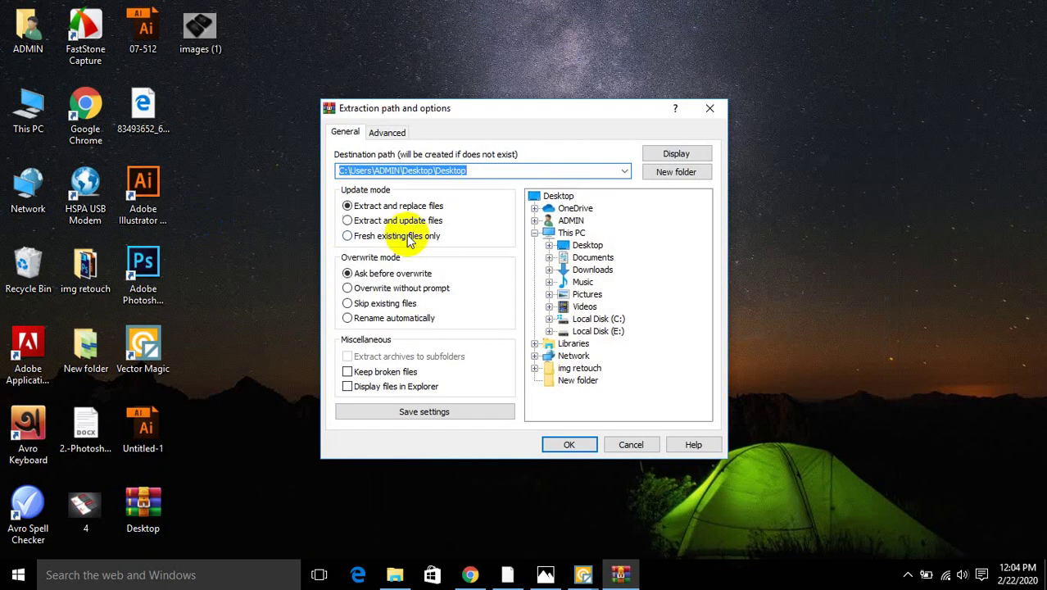
left_click(570, 444)
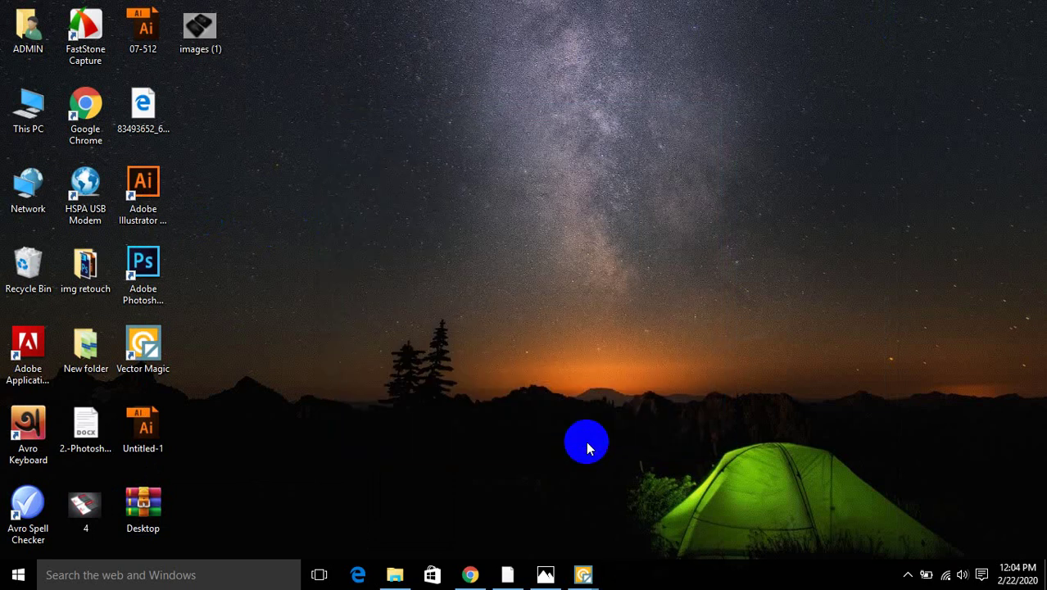
- Open the extracted Desktop folder to examine its files, reposition its window and close it
left_click(202, 104)
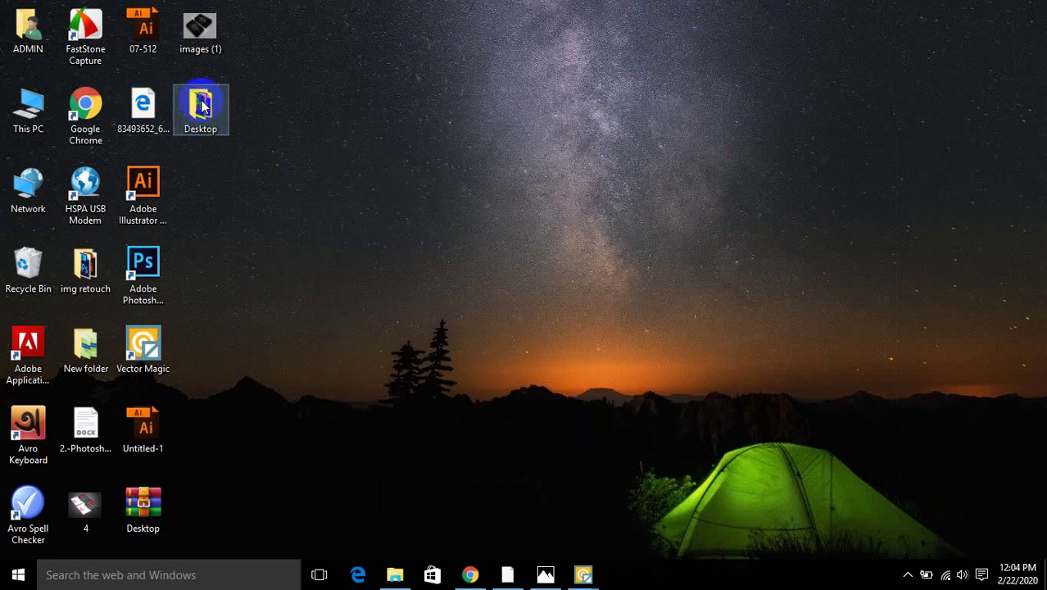
double_click(201, 104)
left_click_drag(329, 86, 529, 96)
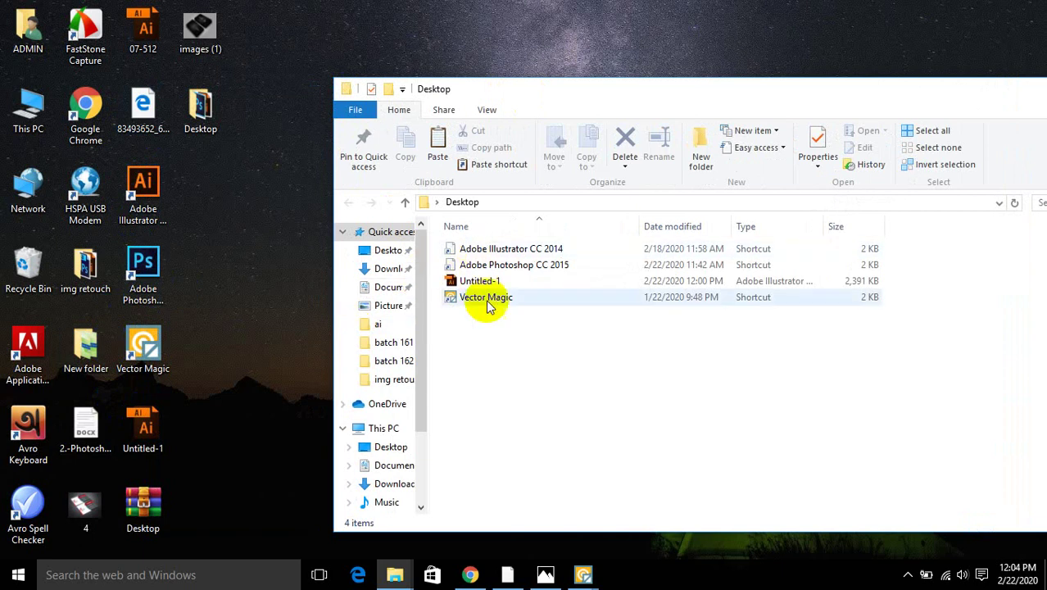
left_click_drag(873, 89, 447, 107)
left_click(729, 107)
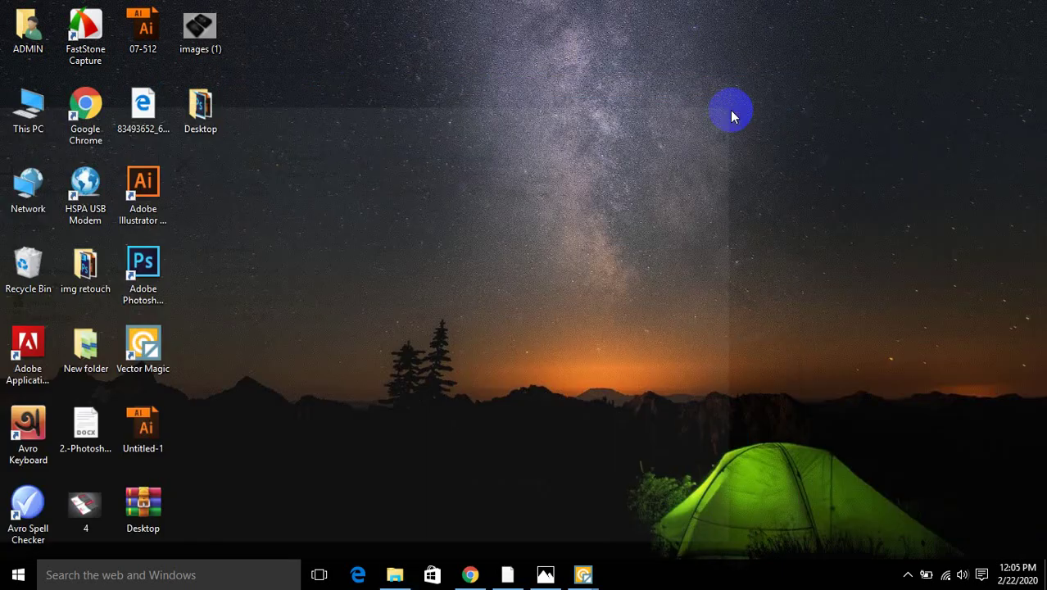
- Move the Desktop archive below the extracted Desktop folder, open it to examine its contents and close it
left_click_drag(143, 508, 215, 226)
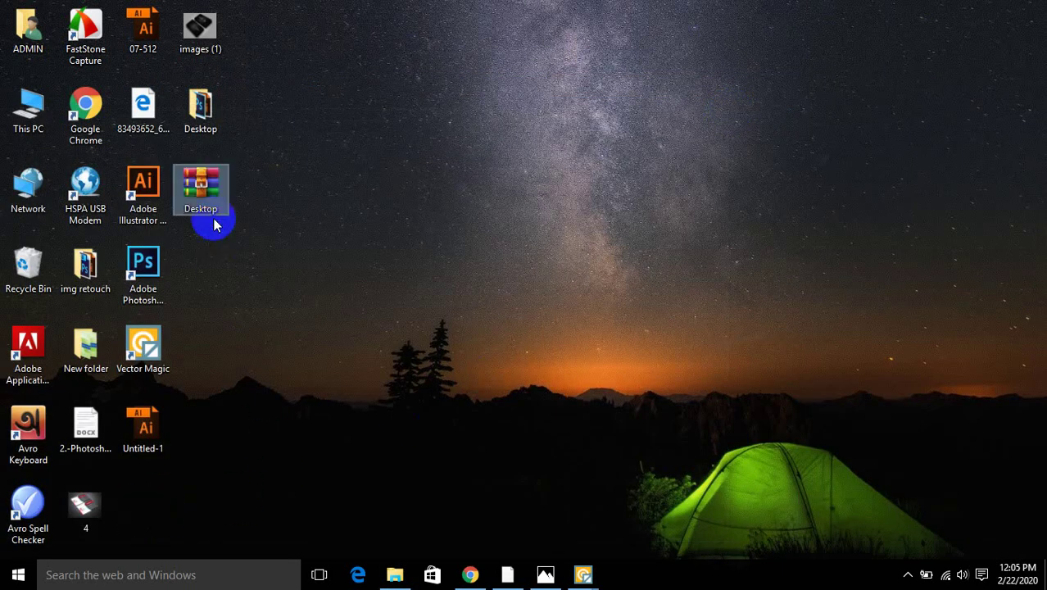
double_click(222, 185)
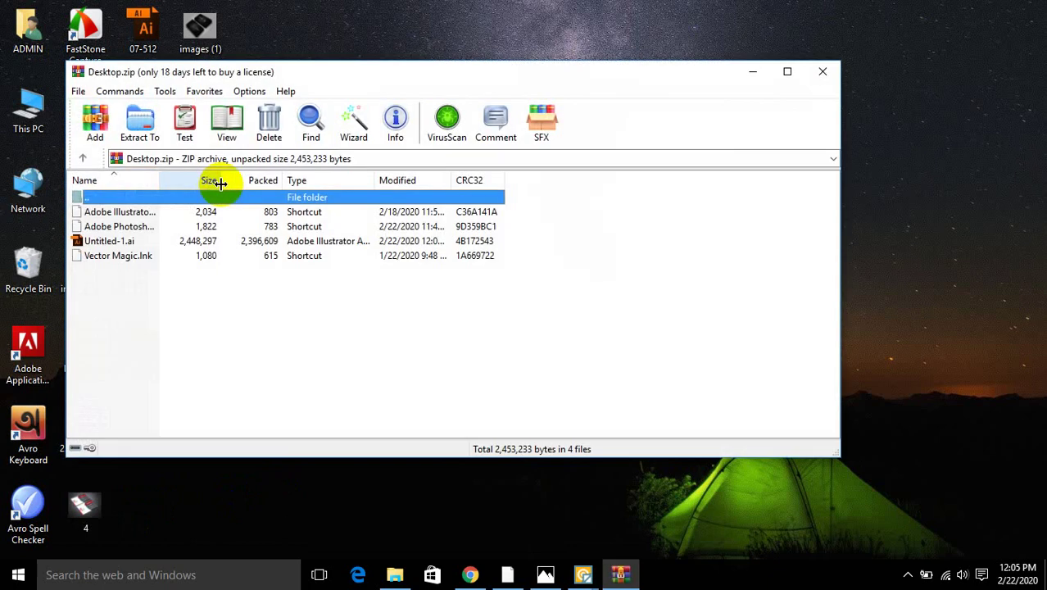
left_click(823, 71)
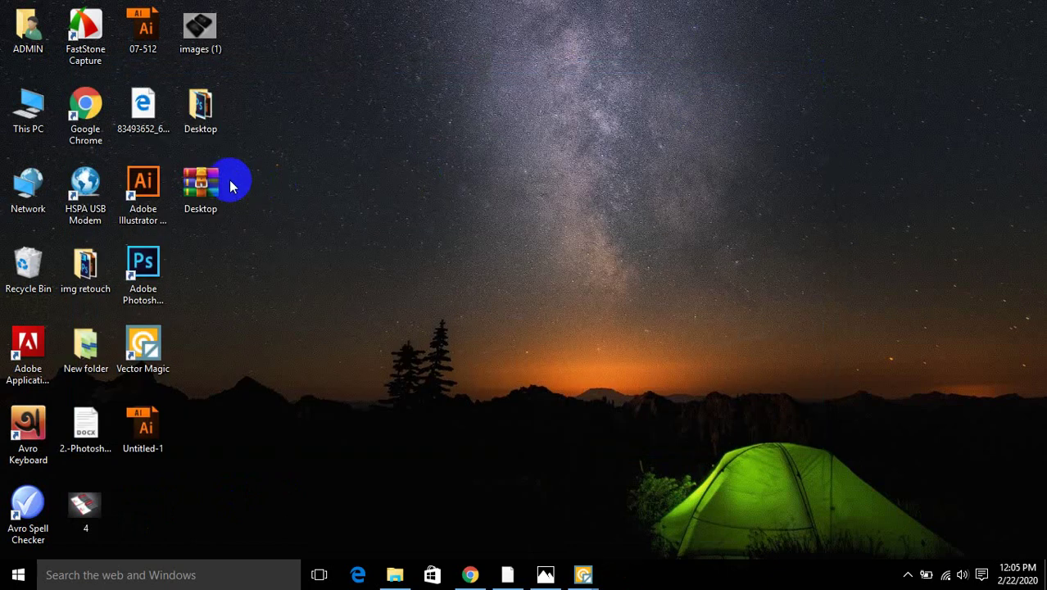
- Delete the extracted Desktop folder and the Desktop archive from the desktop
left_click_drag(269, 95, 203, 210)
right_click(204, 209)
left_click(252, 420)
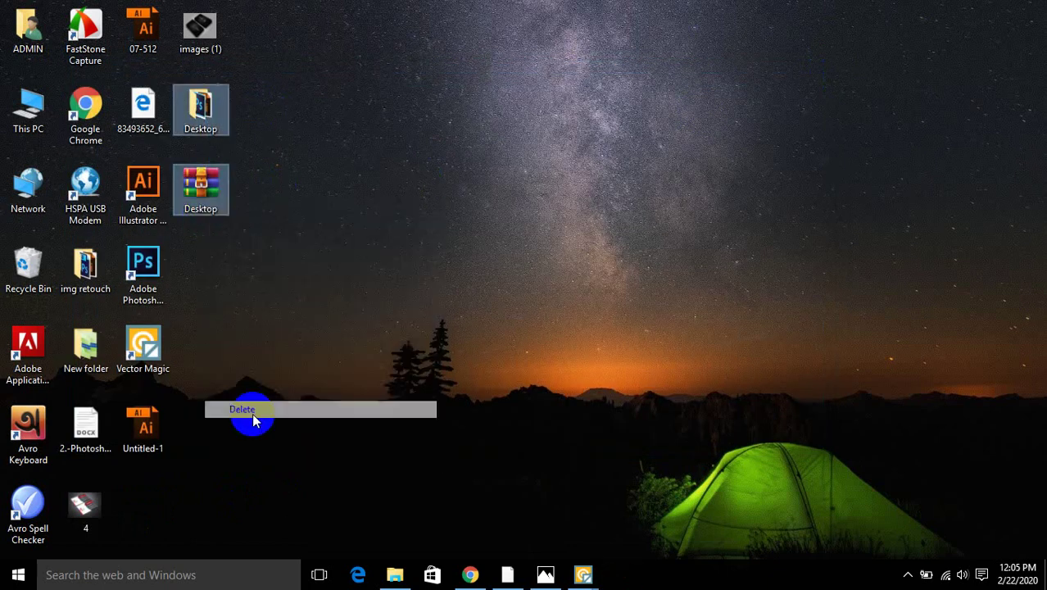
- Close the images [Converted].ai document in Illustrator and switch back to Chrome
left_click(469, 574)
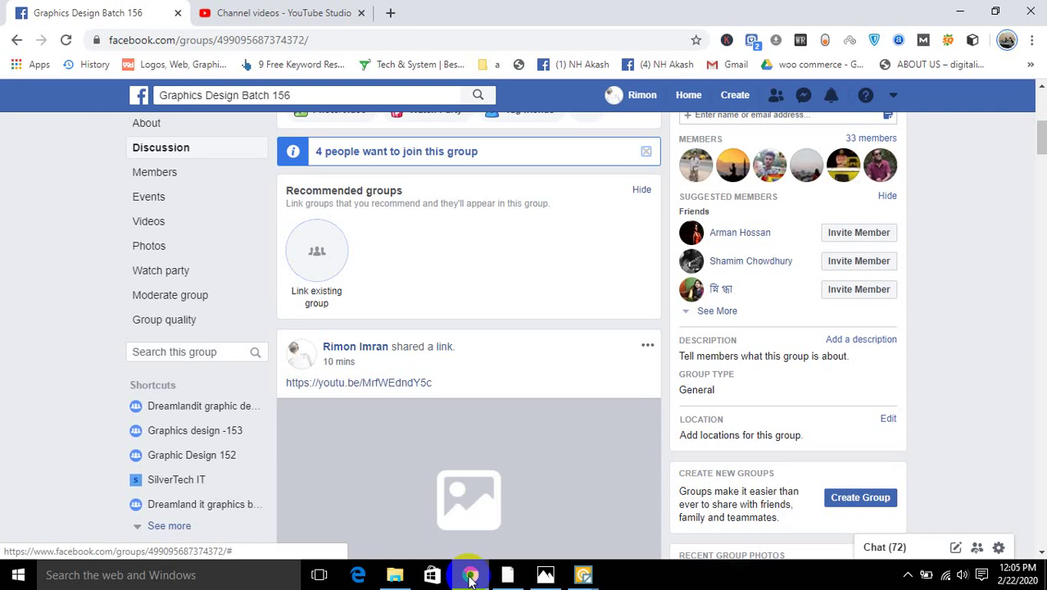
left_click(470, 574)
left_click(508, 574)
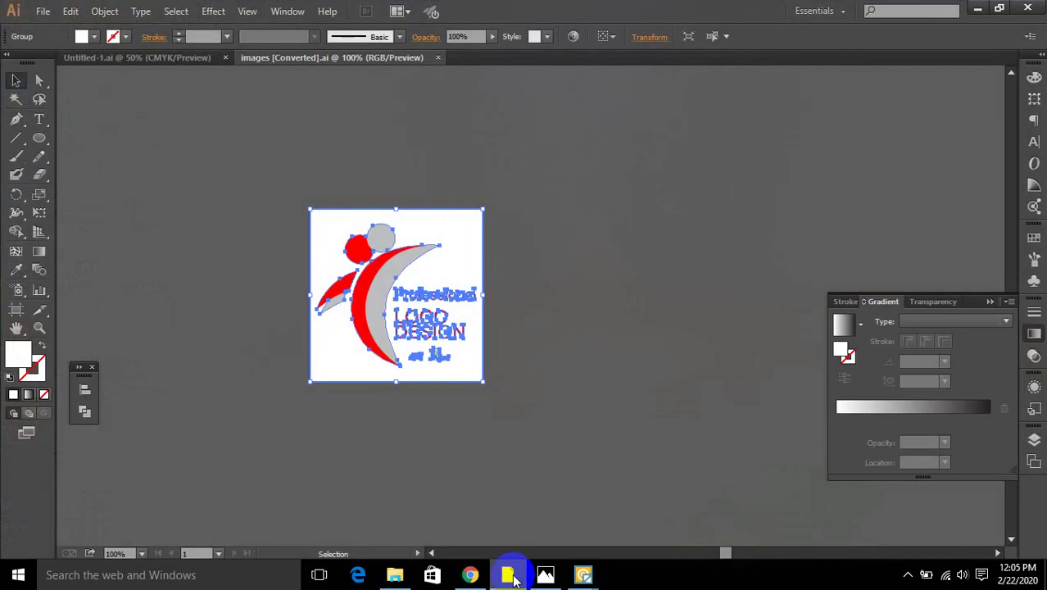
left_click(439, 57)
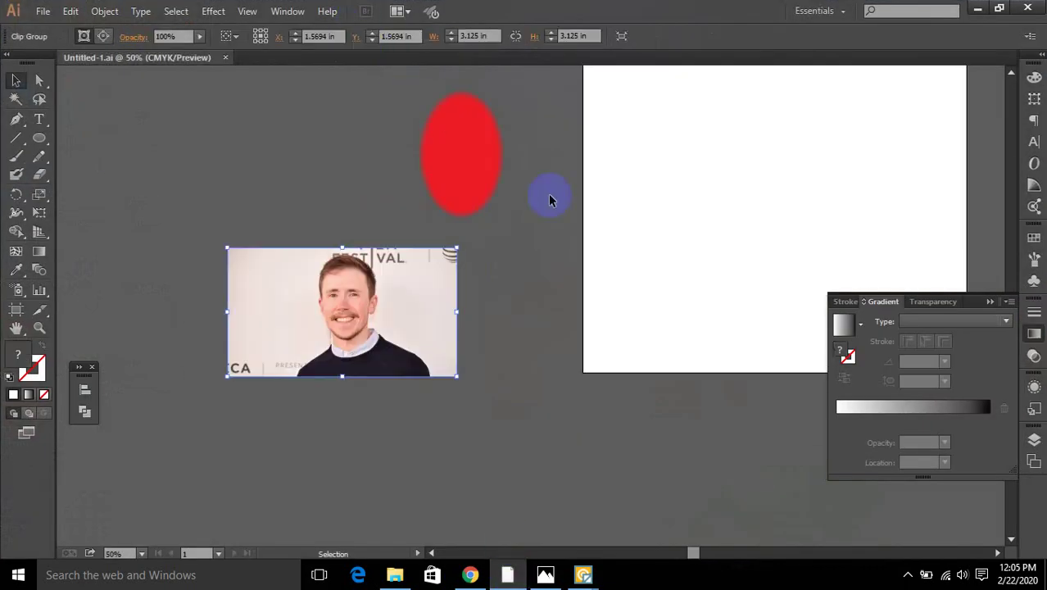
left_click(468, 575)
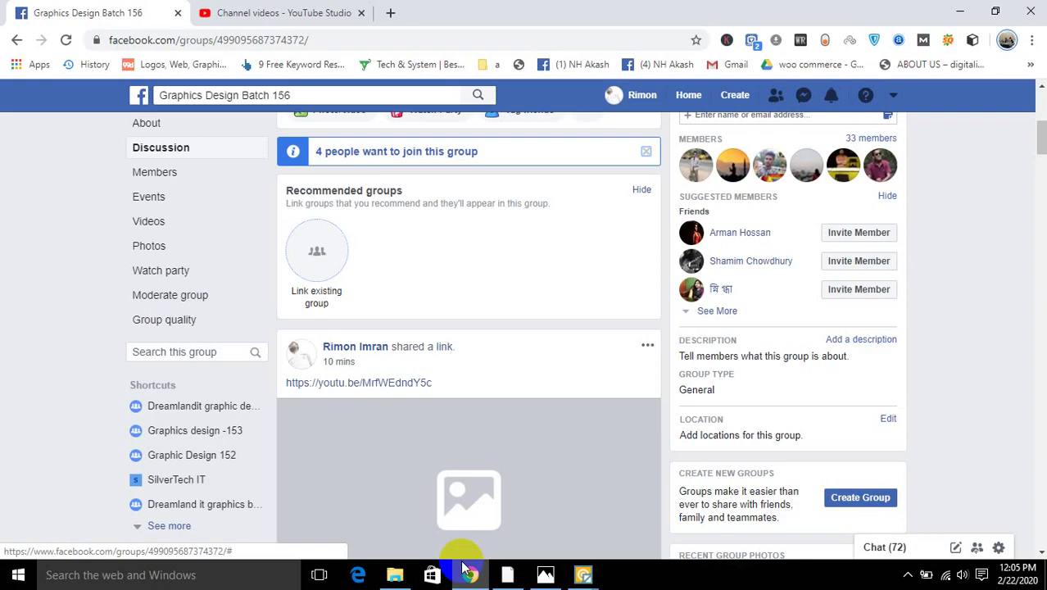
left_click(391, 14)
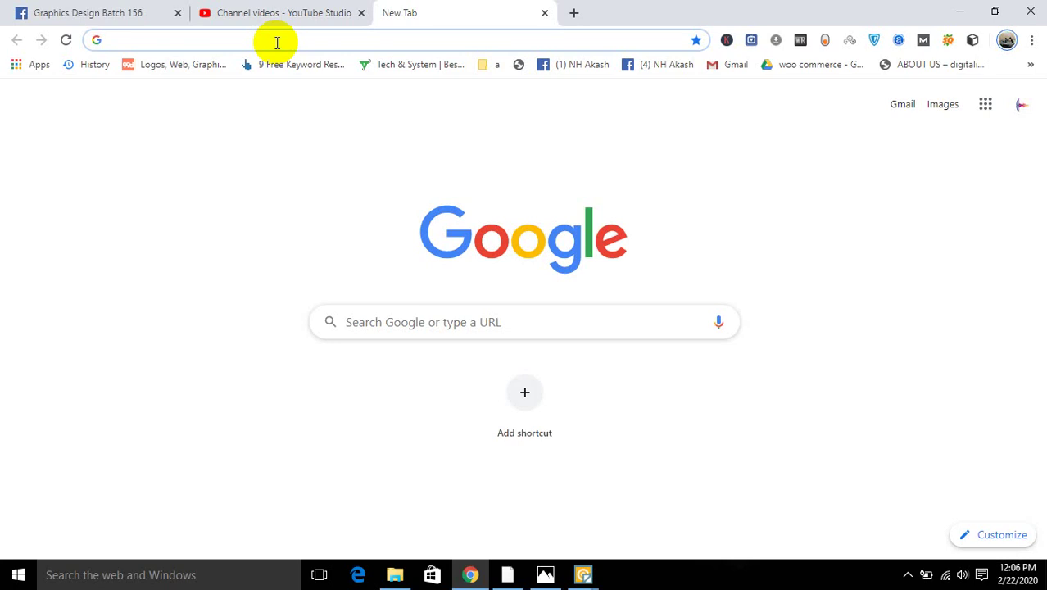
left_click(182, 65)
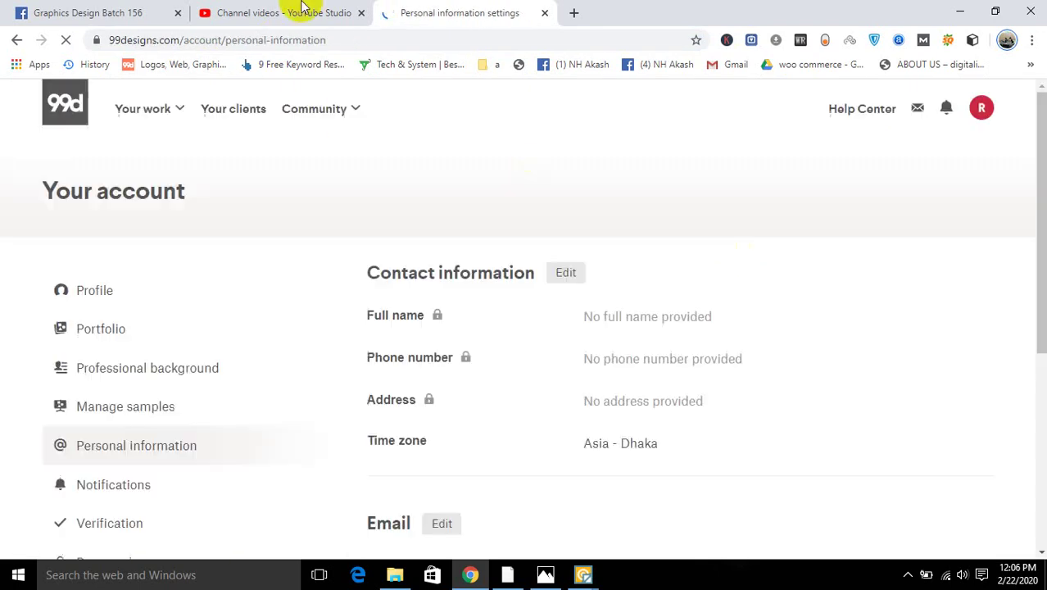
left_click(544, 11)
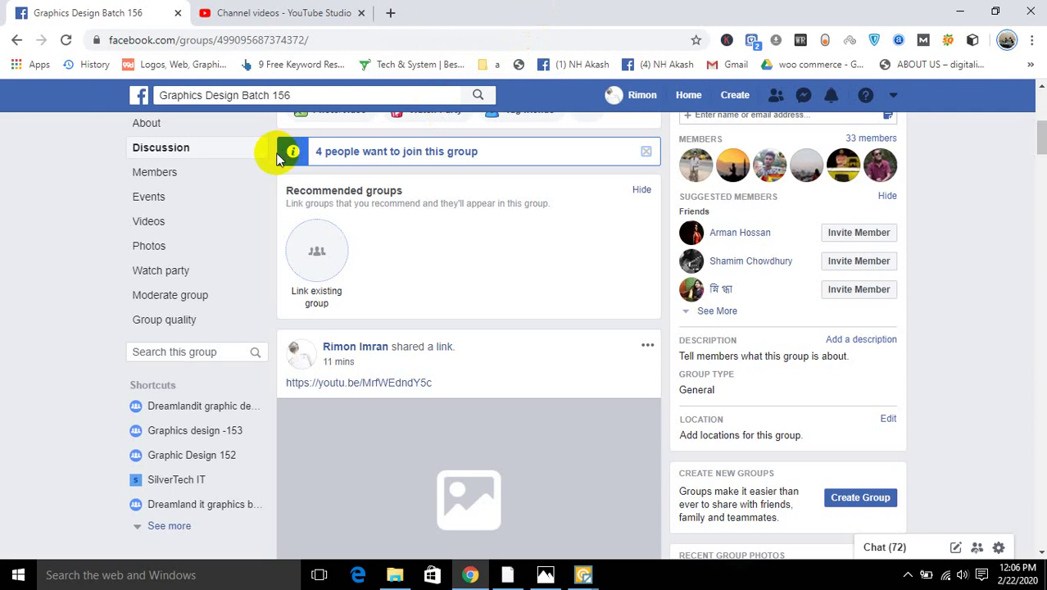
left_click(270, 14)
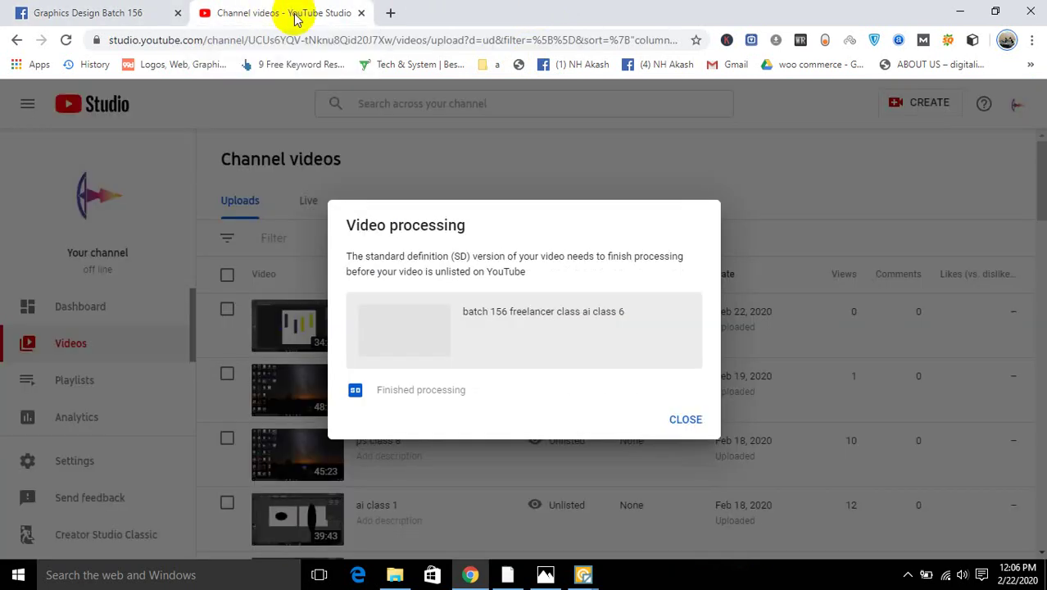
- Open the bookmarked 99designs site in a new browser tab and go to its Browse contests page
left_click(391, 13)
left_click(172, 65)
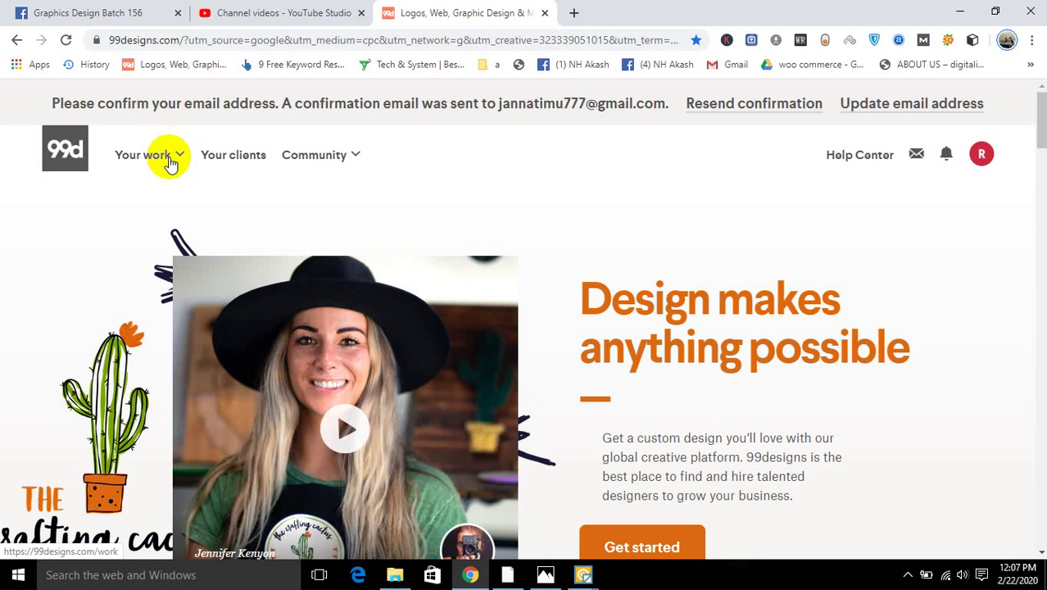
left_click(169, 163)
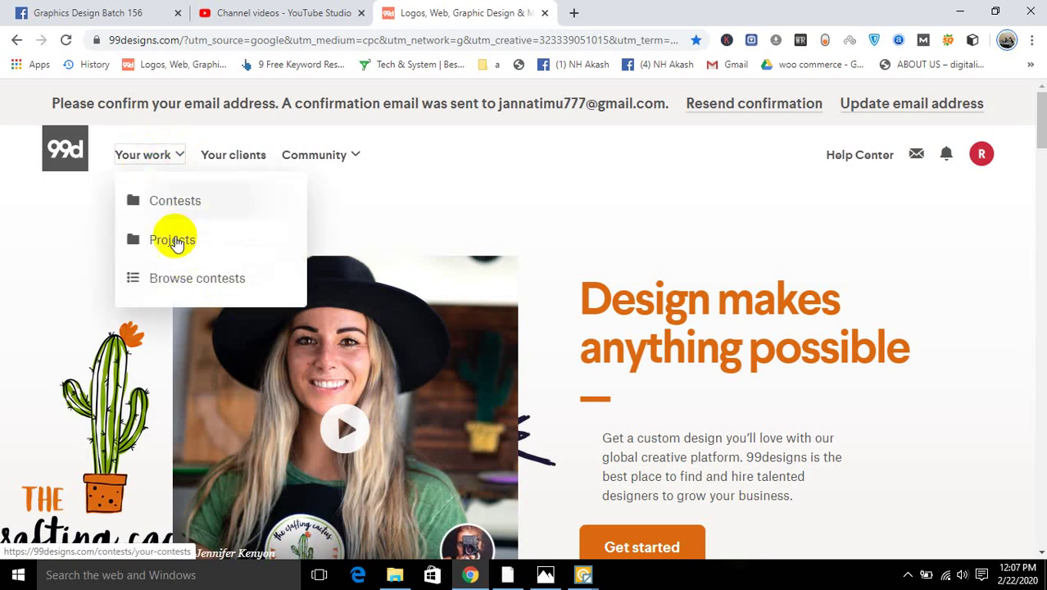
left_click(188, 282)
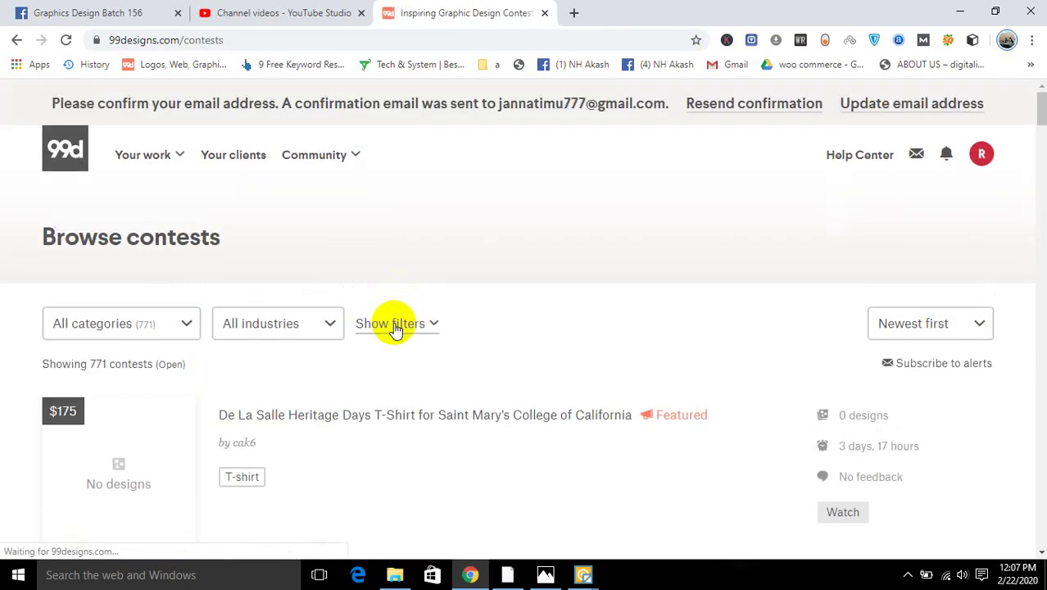
- Show the contest filters, restrict the contest status to Finished and skim the listed contests
left_click(392, 324)
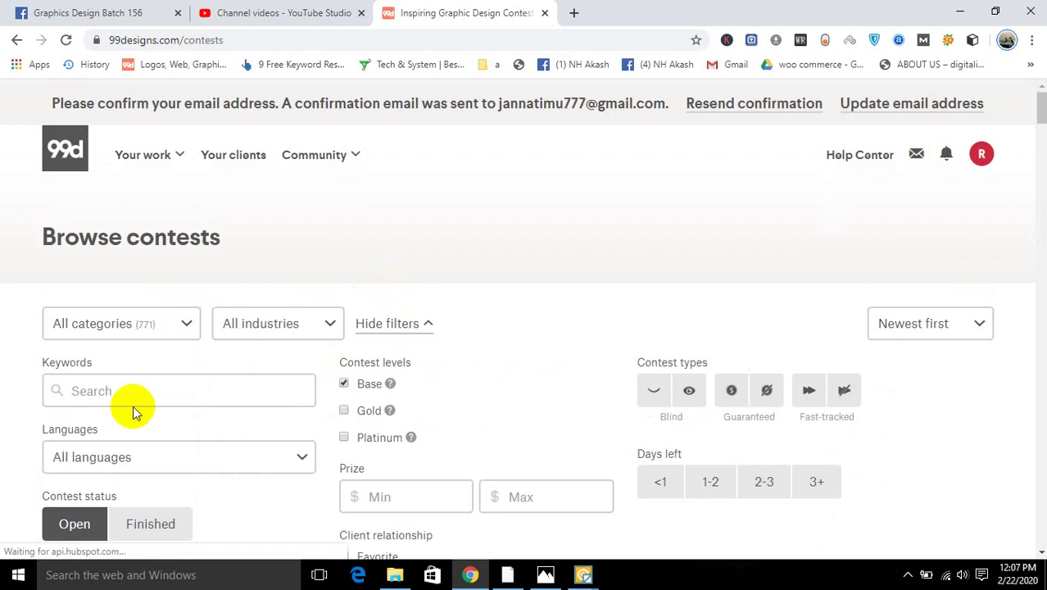
left_click(86, 390)
scroll(105, 392, "down", 4)
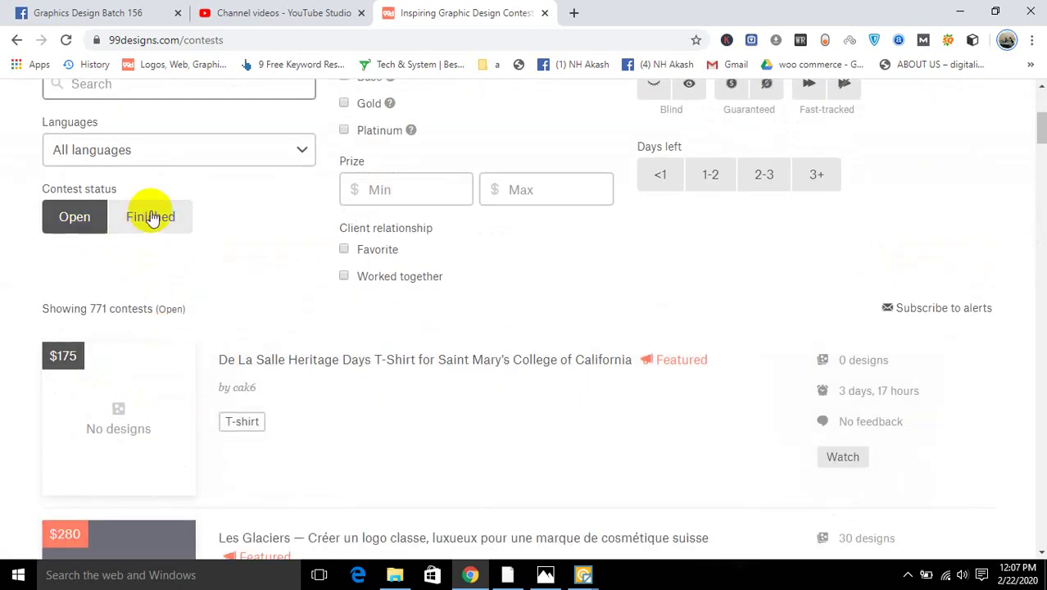
scroll(98, 397, "down", 4)
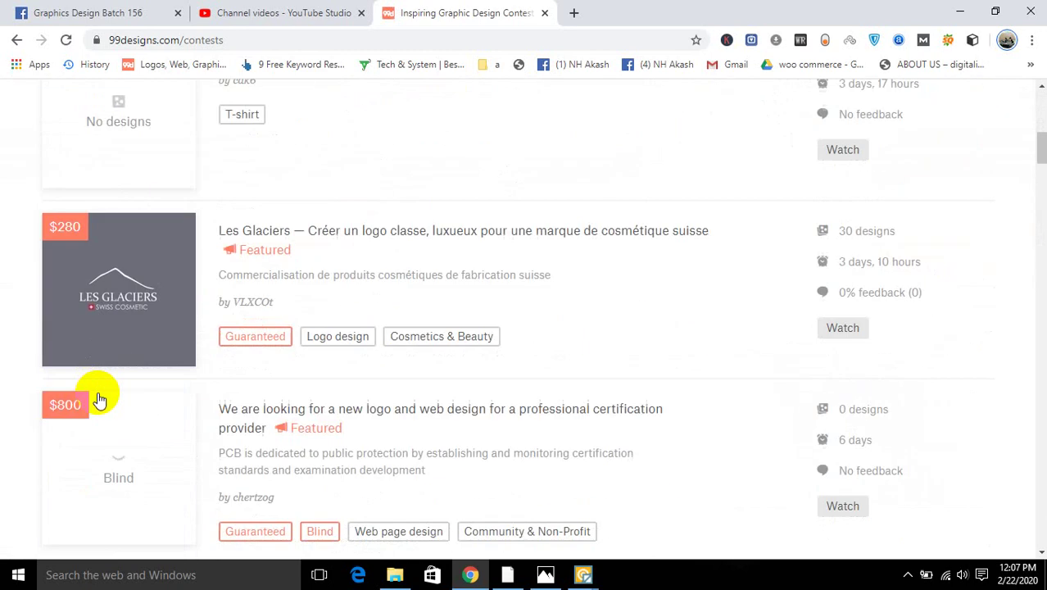
scroll(140, 409, "down", 1)
scroll(145, 409, "up", 6)
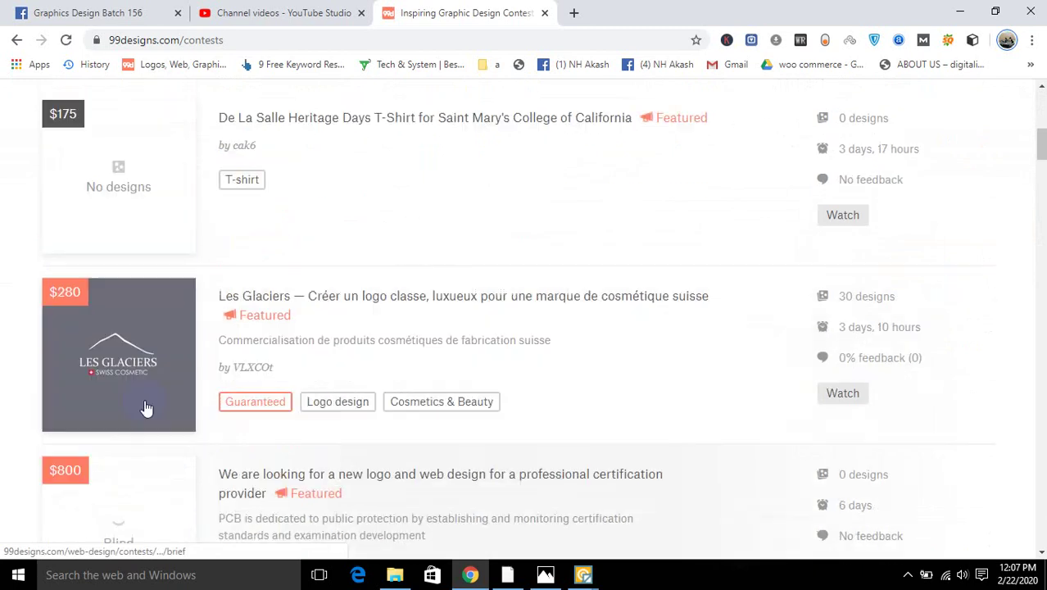
left_click(147, 318)
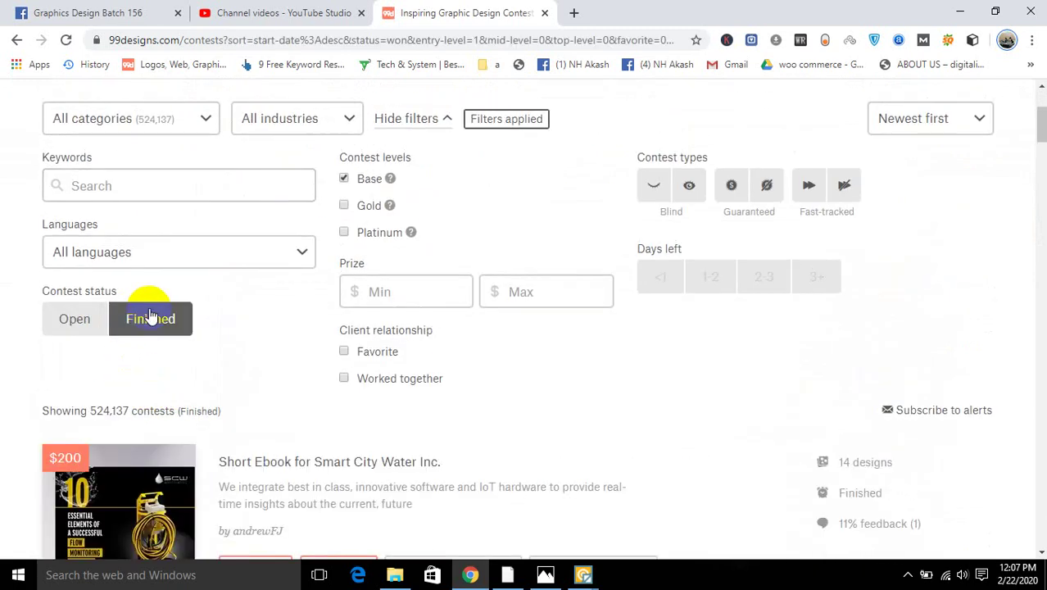
scroll(150, 316, "down", 8)
scroll(150, 315, "down", 5)
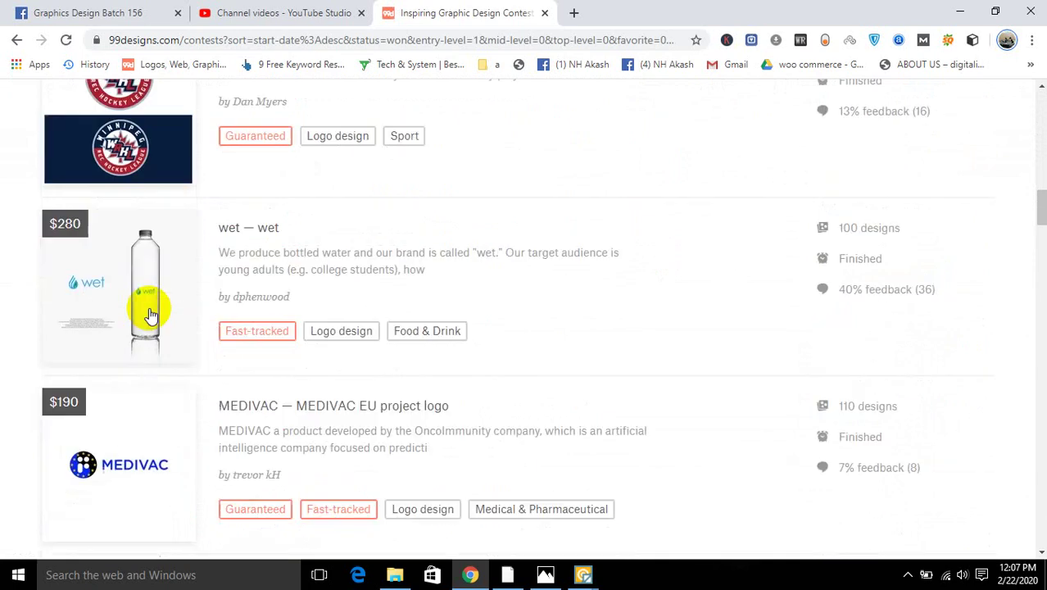
scroll(150, 315, "up", 15)
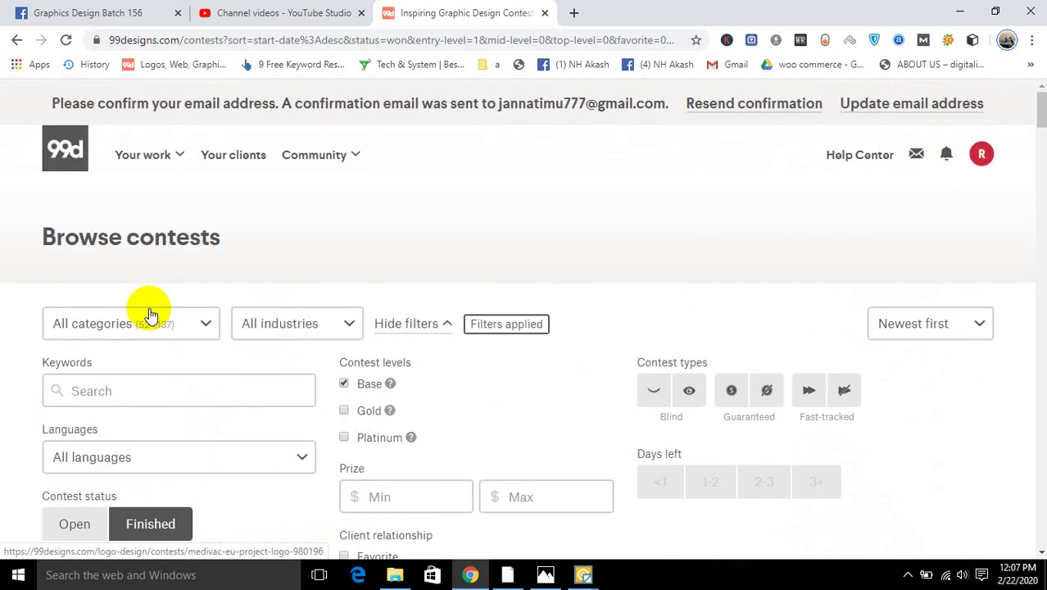
left_click(111, 389)
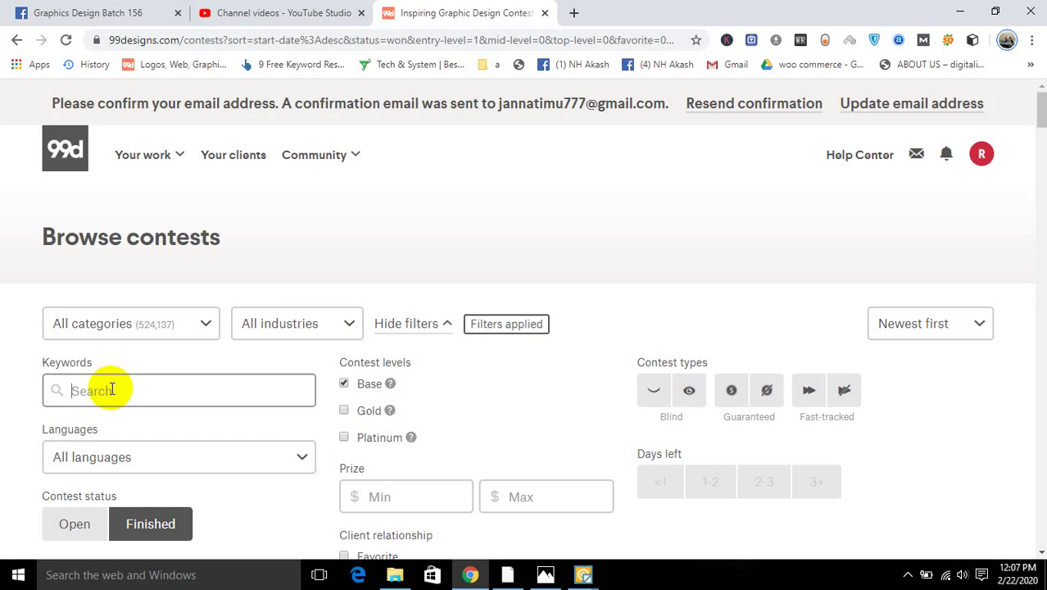
type("real")
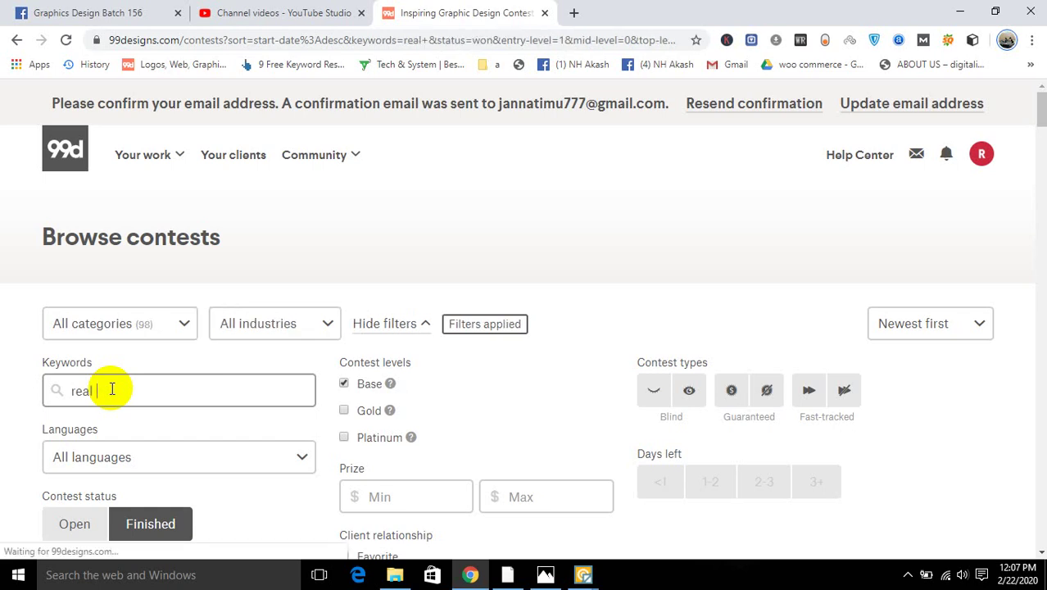
key("BackSpace")
key("BackSpace")
key("BackSpace")
key("BackSpace")
key("BackSpace")
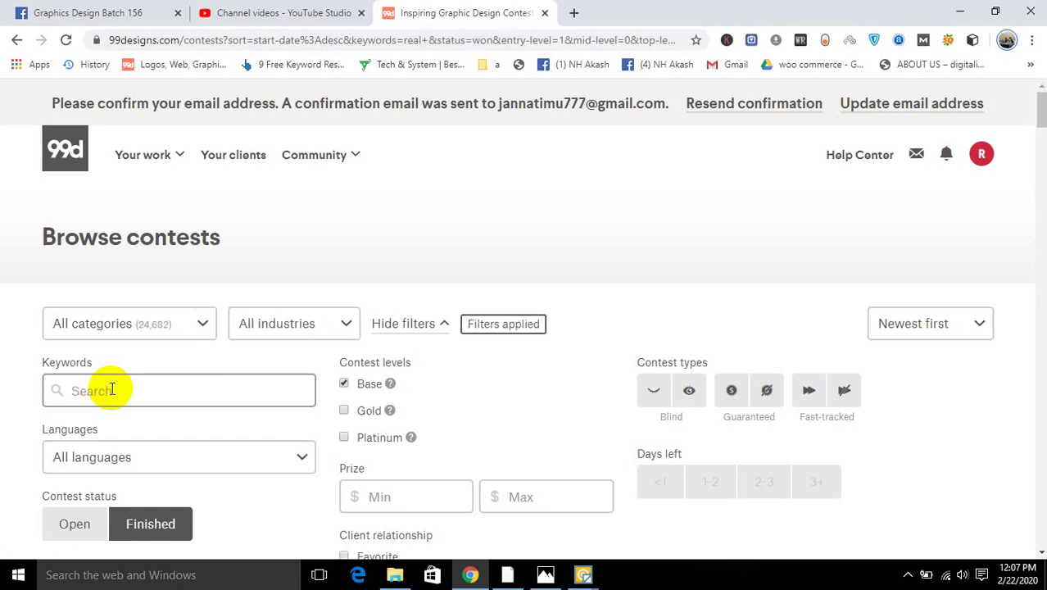
- Search the finished contests for the keyword "home" and skim the first results
type("home")
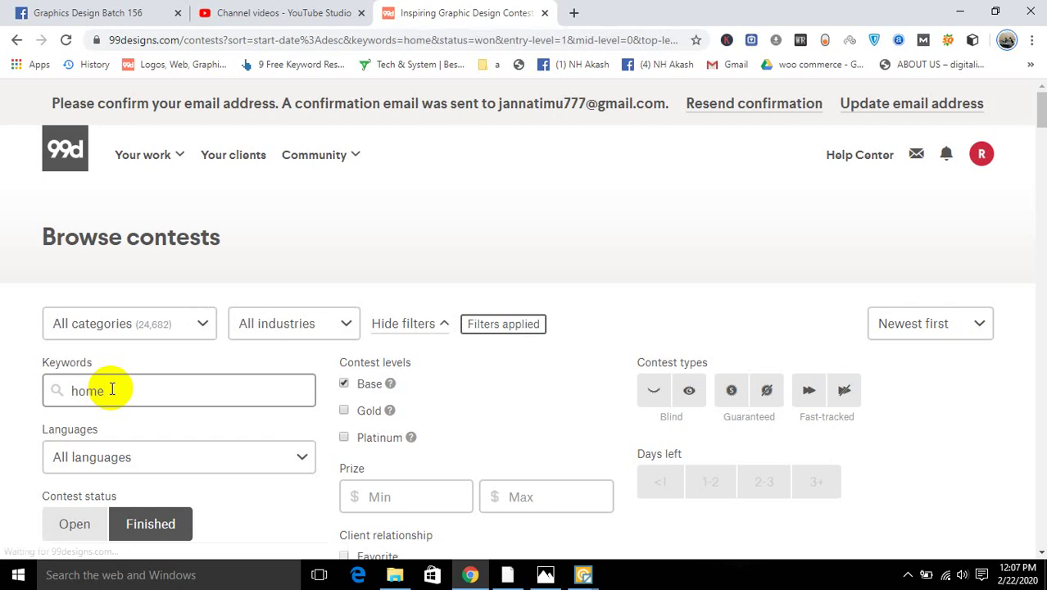
scroll(233, 388, "down", 4)
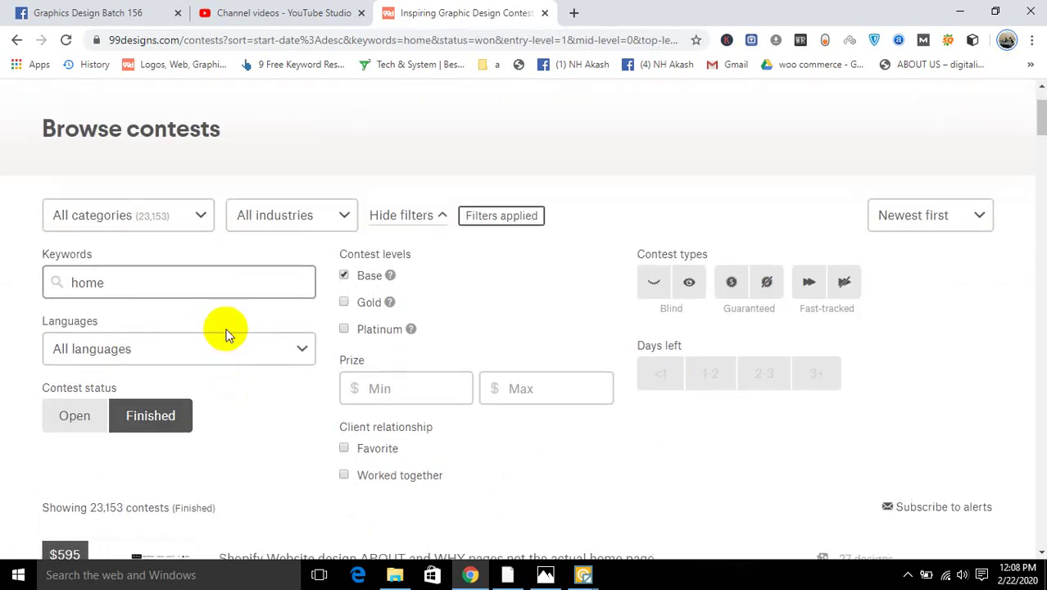
scroll(170, 274, "down", 5)
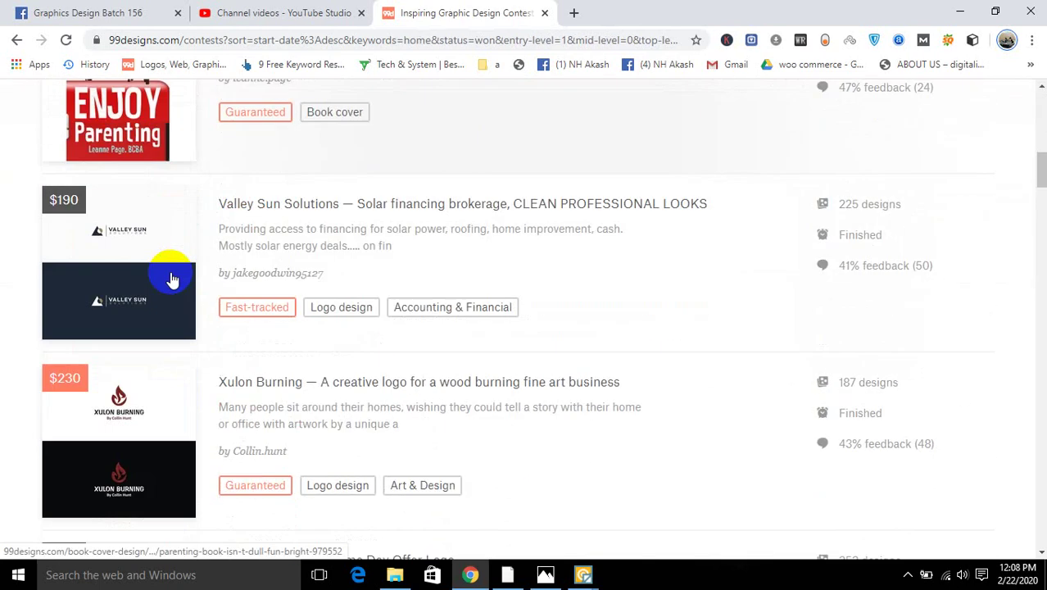
scroll(172, 281, "down", 1)
scroll(170, 277, "up", 10)
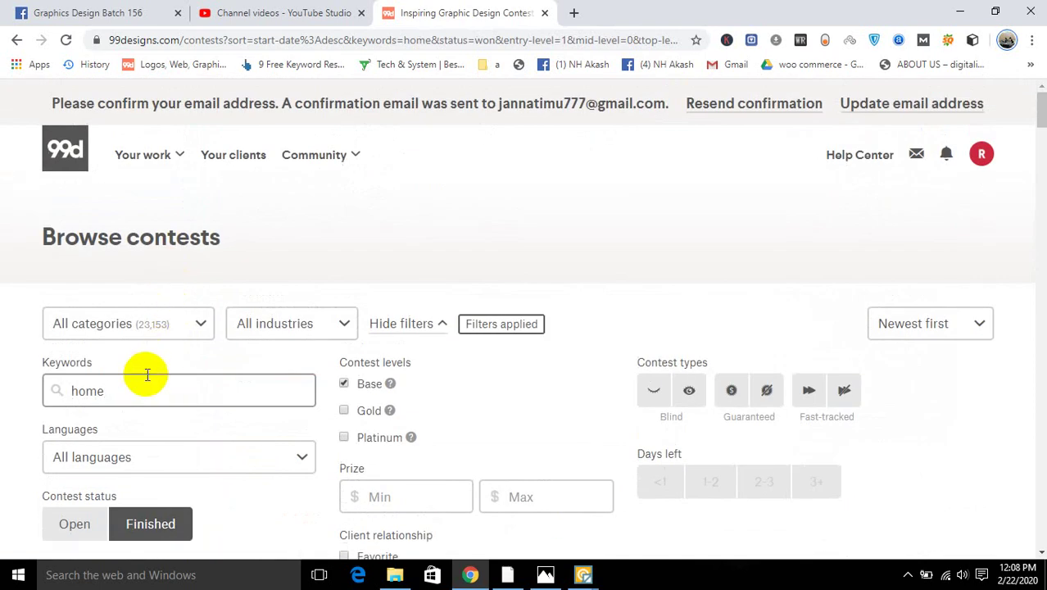
- Examine the logo designs, prizes and briefs of the finished home-related contests further down the list
scroll(145, 372, "down", 6)
scroll(174, 330, "down", 20)
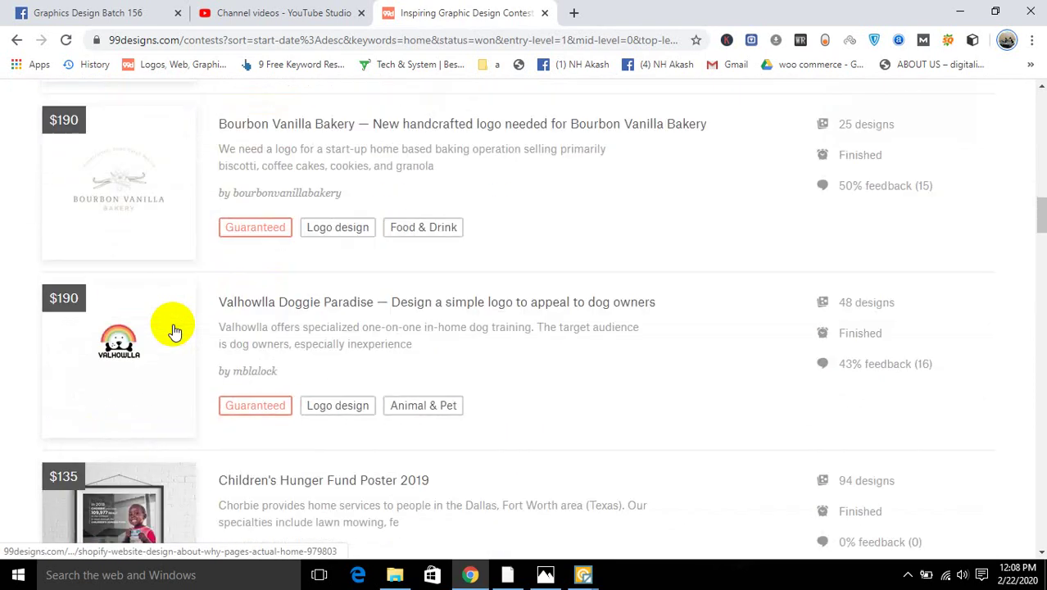
scroll(174, 330, "down", 1)
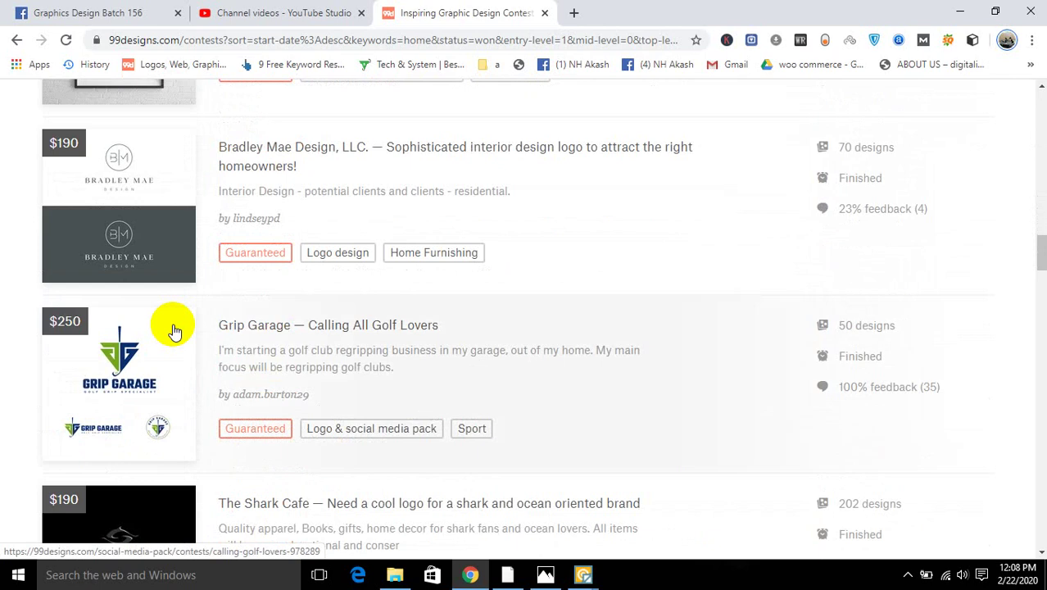
scroll(156, 312, "down", 1)
scroll(143, 259, "down", 4)
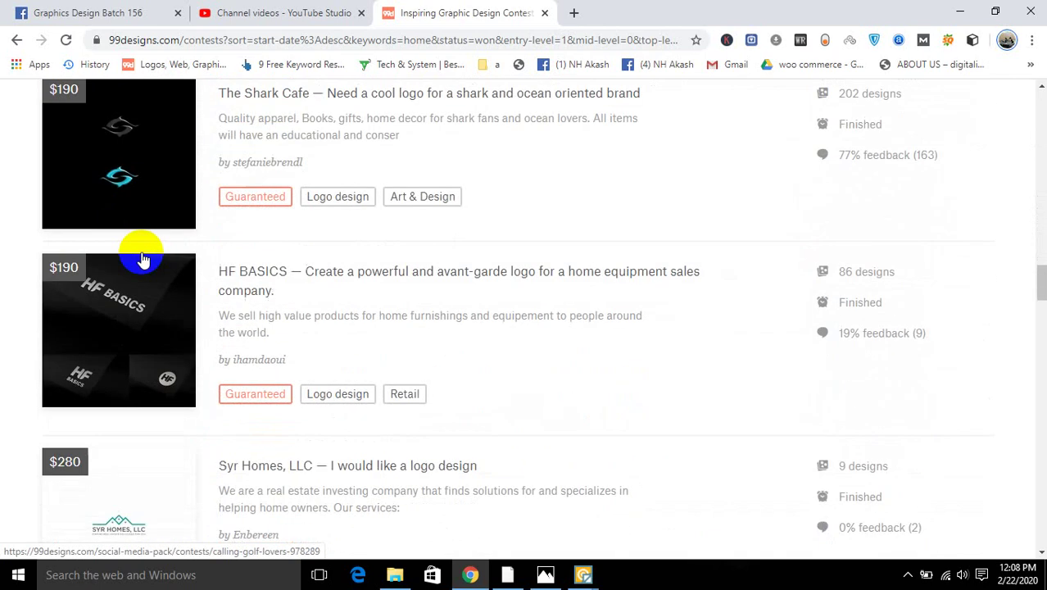
scroll(143, 258, "down", 2)
scroll(134, 320, "down", 4)
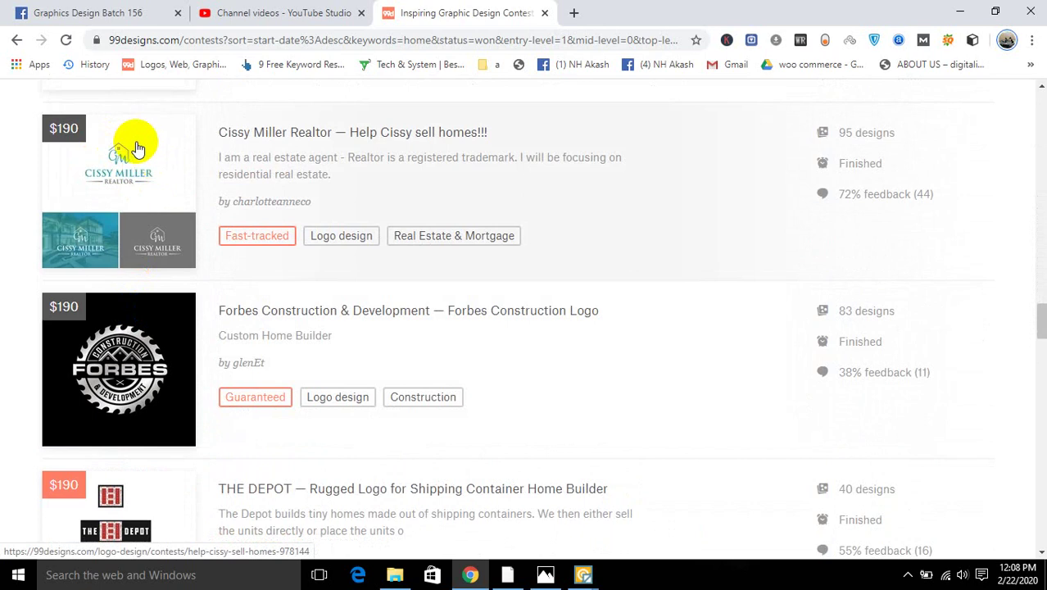
scroll(131, 246, "down", 8)
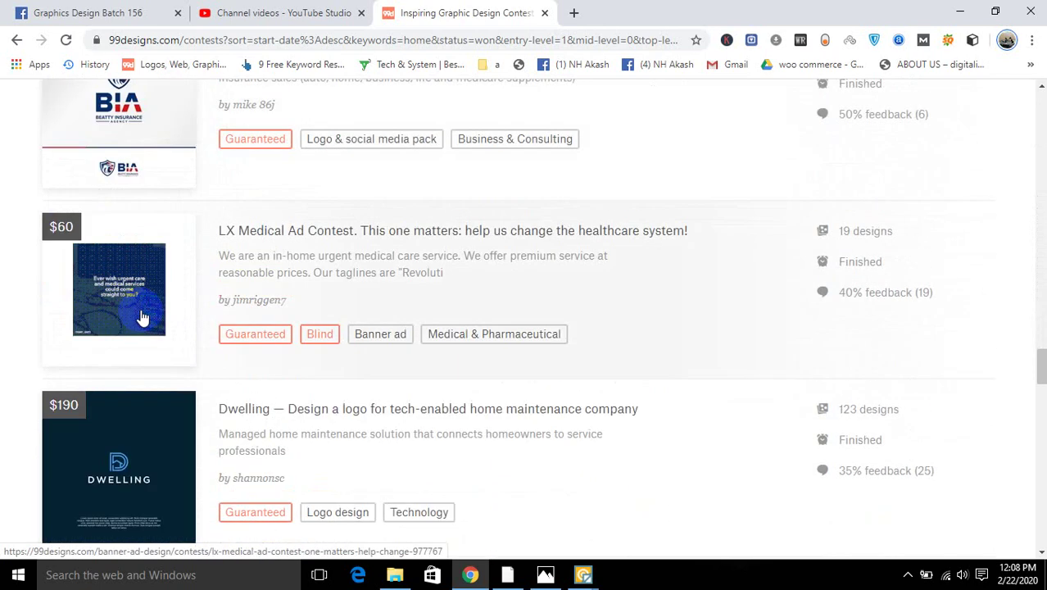
scroll(139, 316, "down", 4)
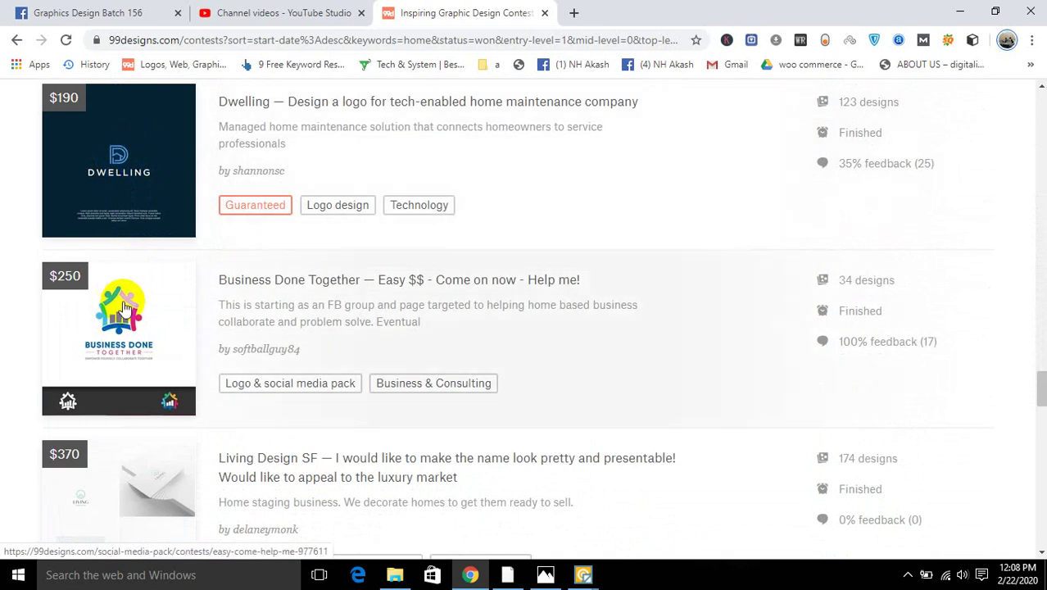
- Look further down the finished home-related contests and open the designs of the Safe Home Offer logo contest
left_click(148, 338)
scroll(140, 340, "down", 5)
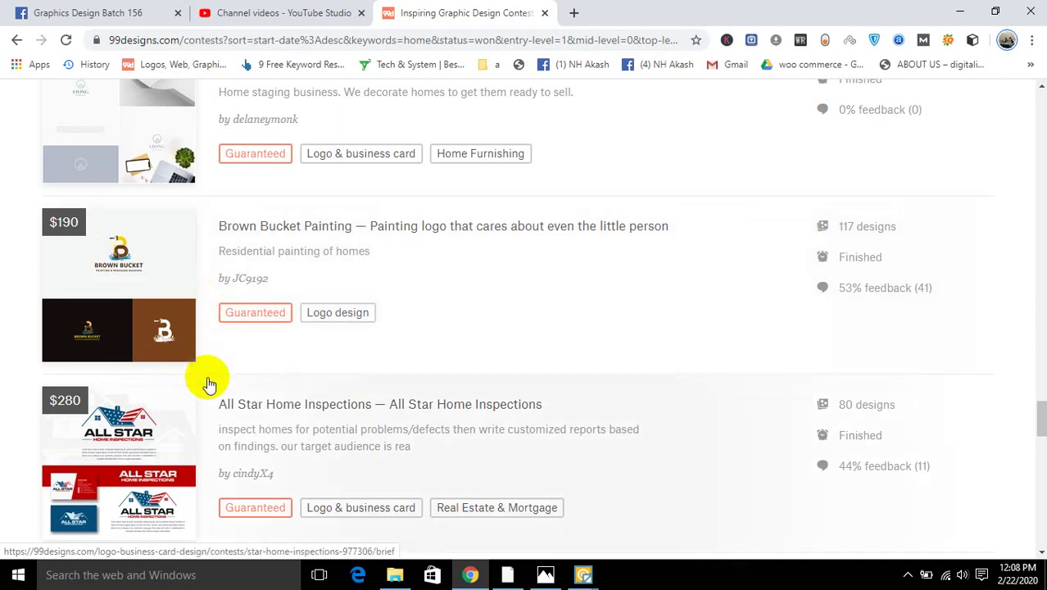
scroll(210, 373, "down", 5)
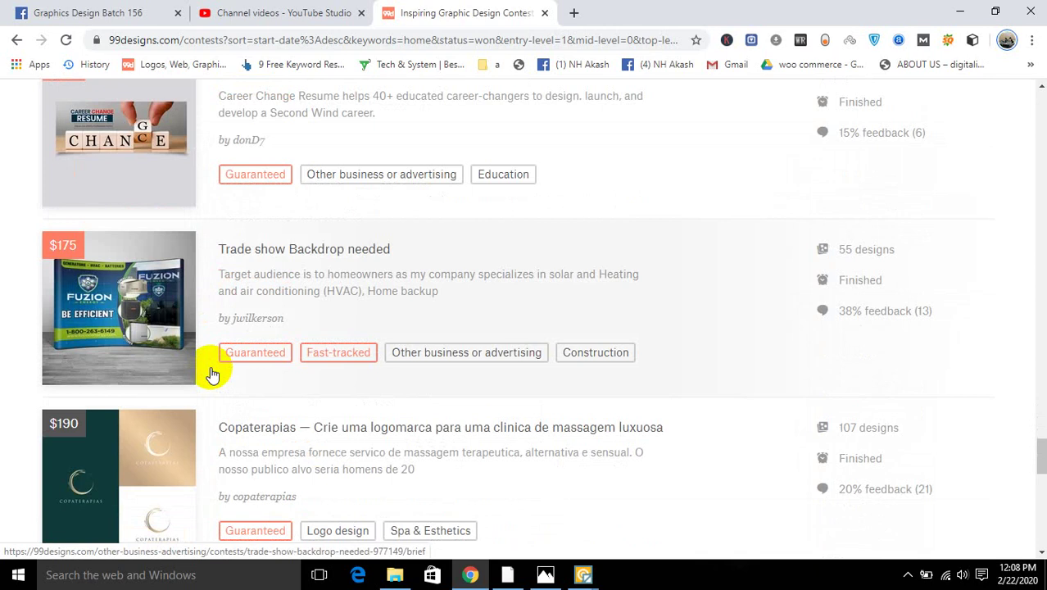
scroll(210, 370, "down", 2)
scroll(210, 373, "down", 1)
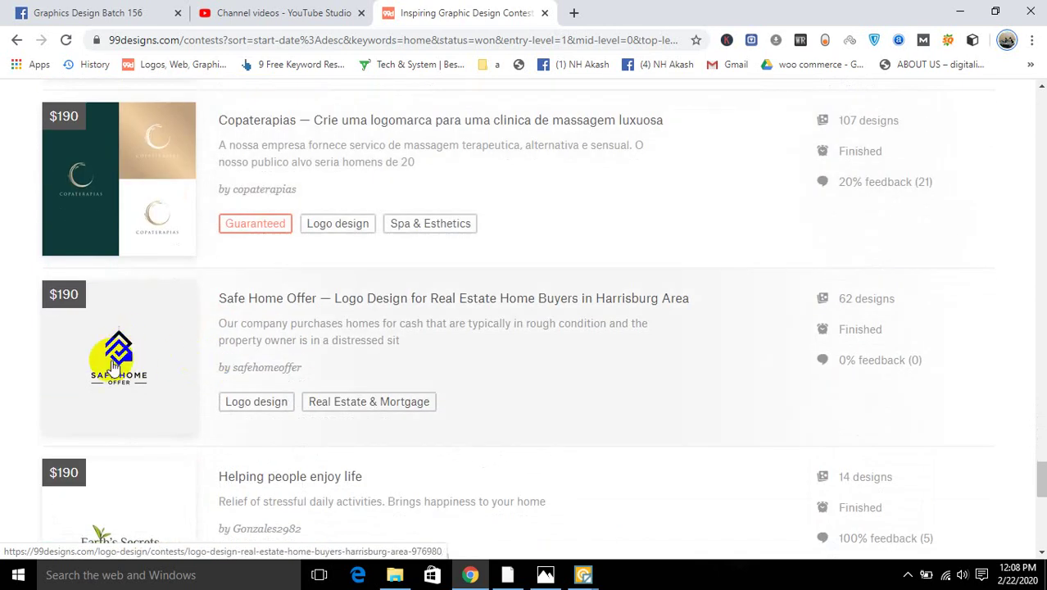
left_click(115, 366)
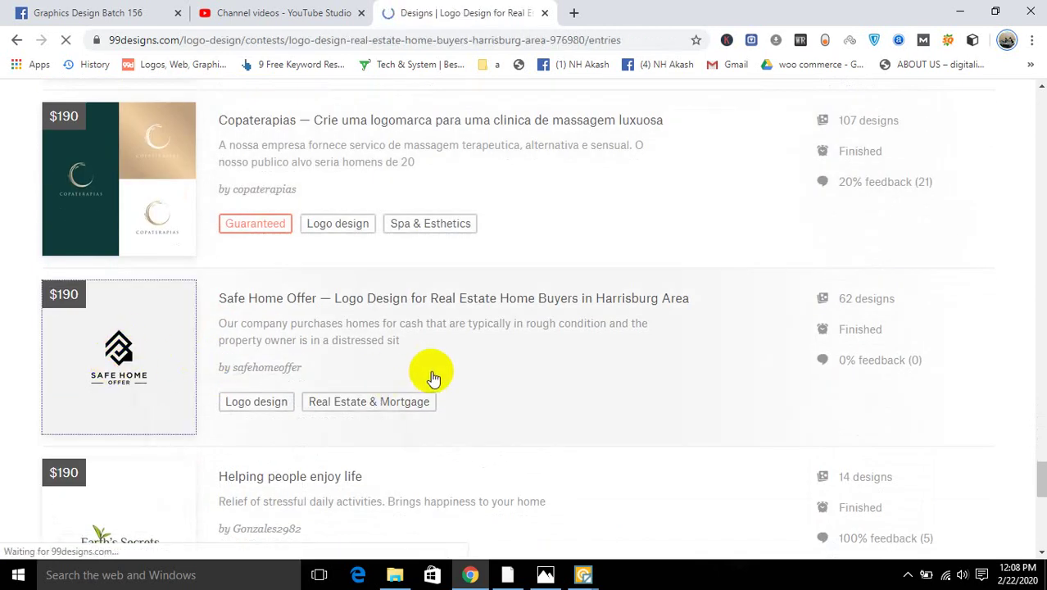
- Browse the contest's submitted logos and open entry #46, the teal house mark
scroll(423, 322, "down", 10)
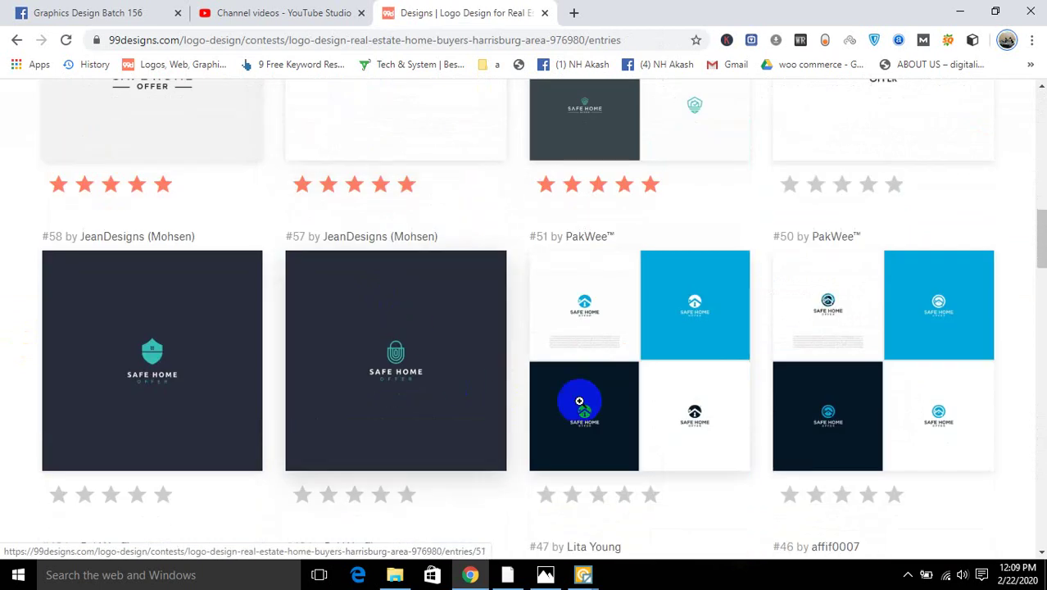
scroll(561, 362, "down", 5)
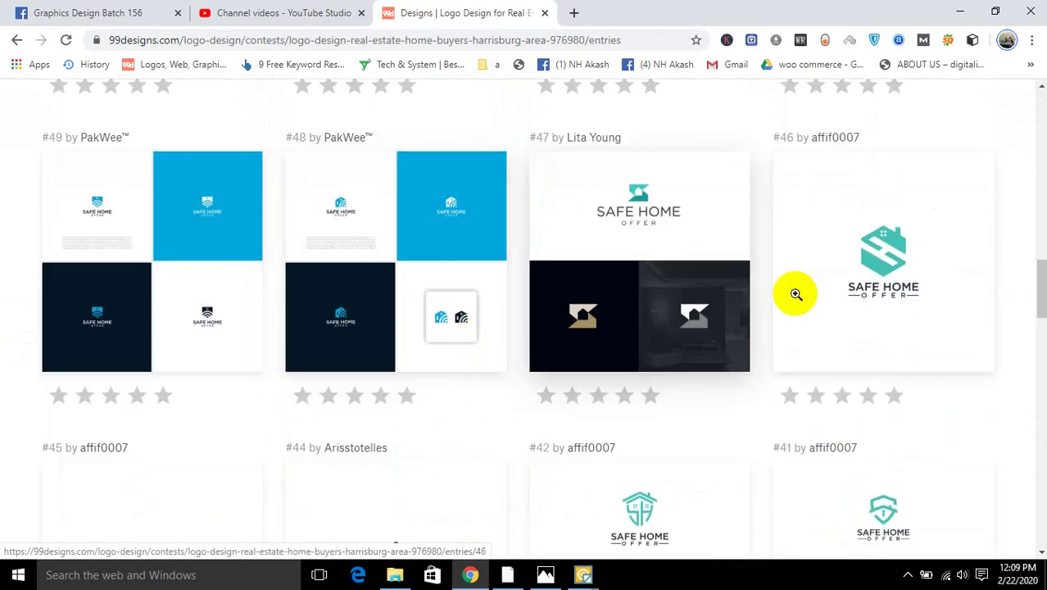
scroll(820, 246, "down", 3)
left_click(860, 126)
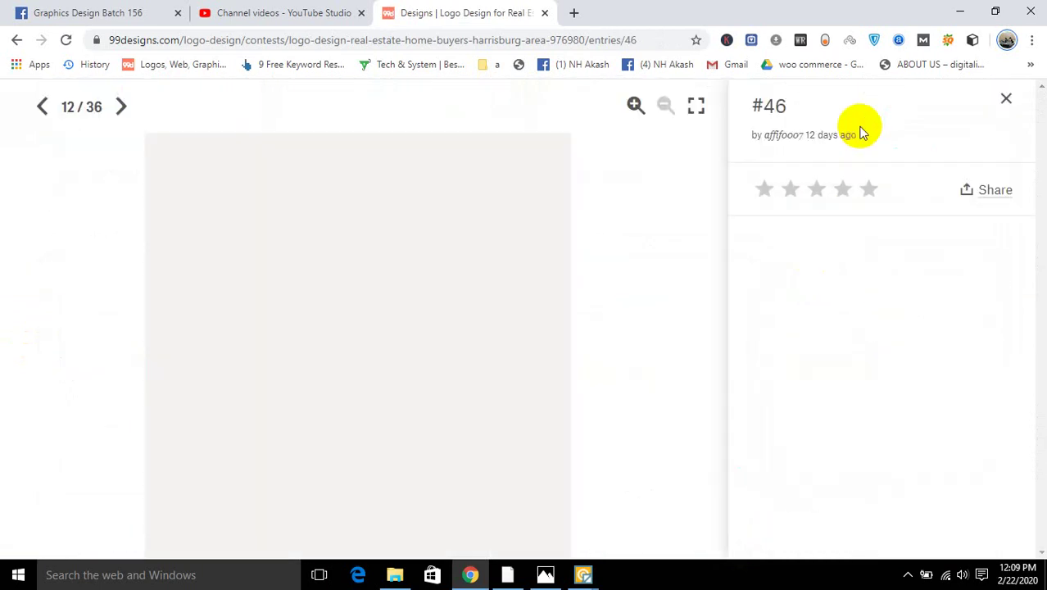
- Copy the entry #46 logo image, paste it into the Untitled-1 document in Illustrator and move it lower over the artboard
right_click(344, 318)
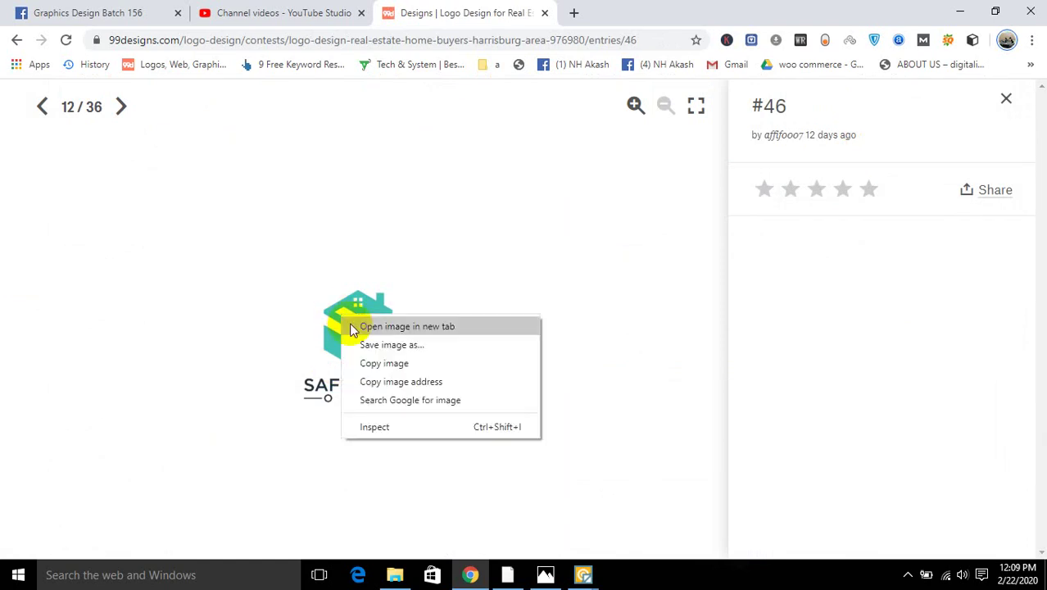
left_click(378, 362)
left_click(507, 574)
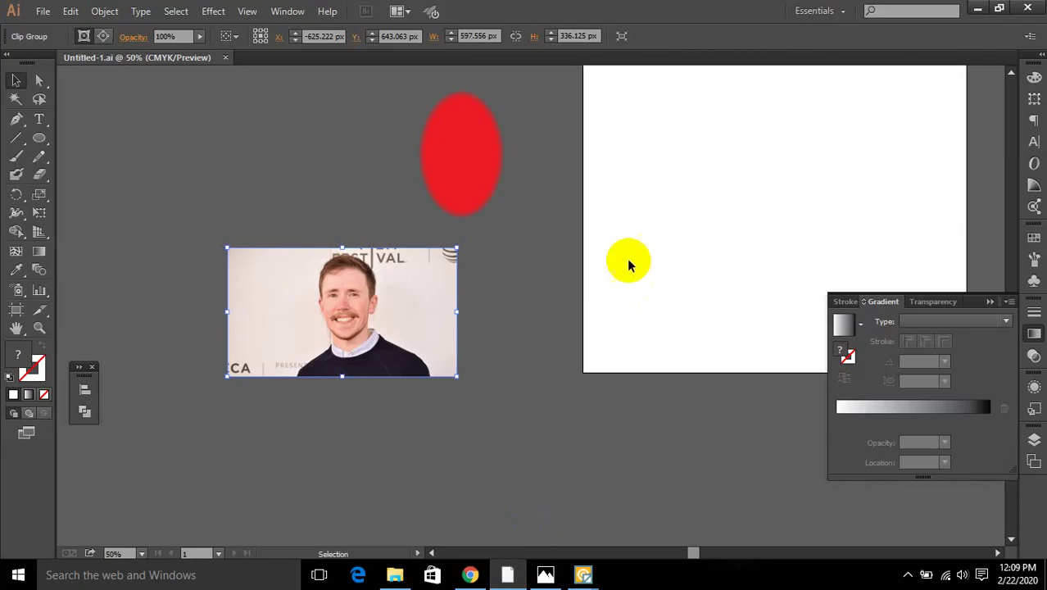
key("ctrl+v")
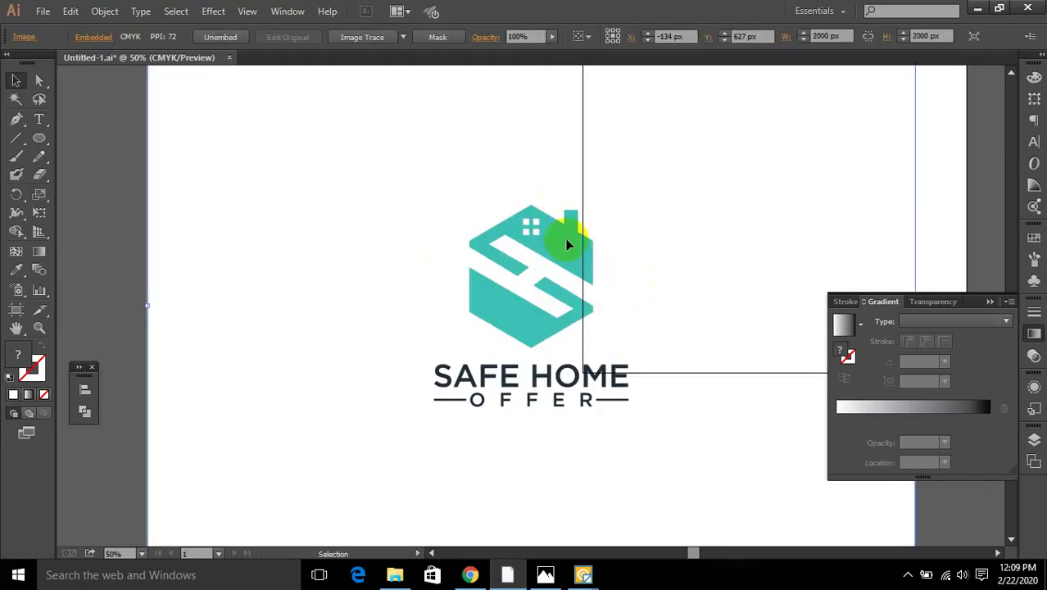
left_click_drag(559, 264, 693, 324)
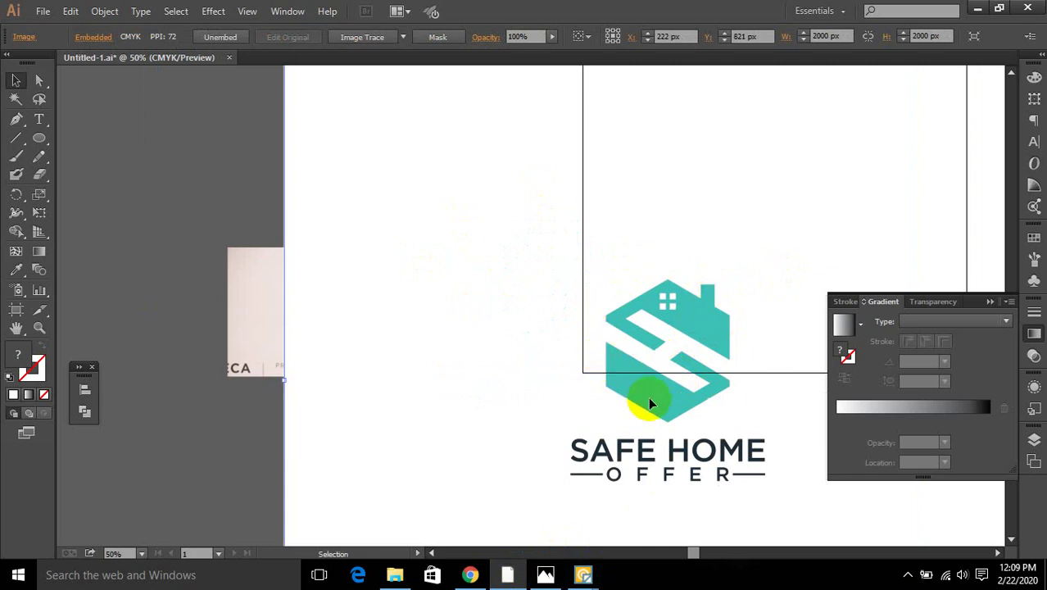
left_click(977, 8)
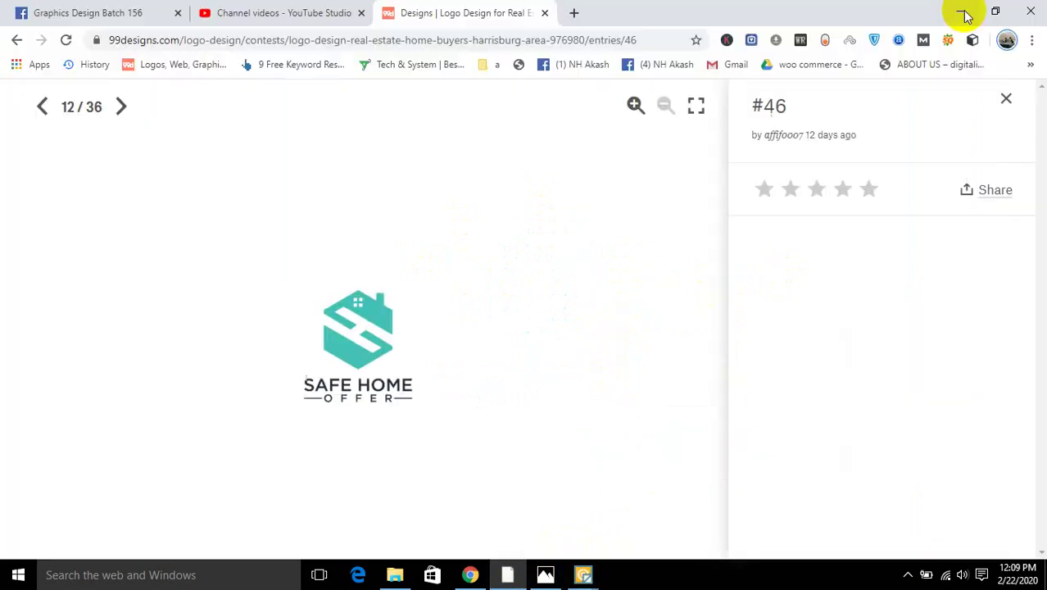
right_click(541, 226)
left_click(573, 235)
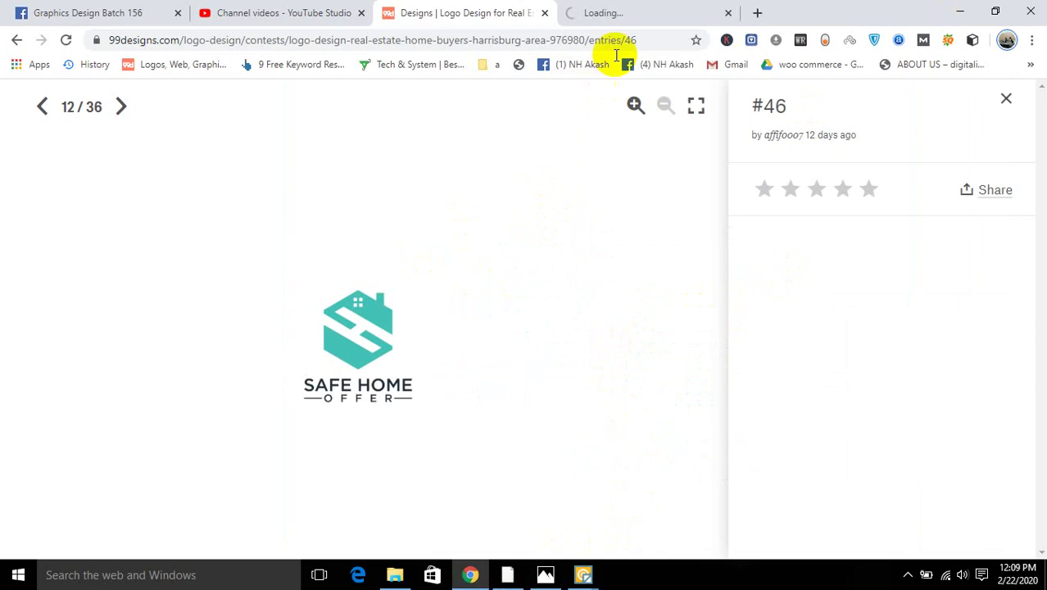
left_click(720, 12)
left_click(728, 13)
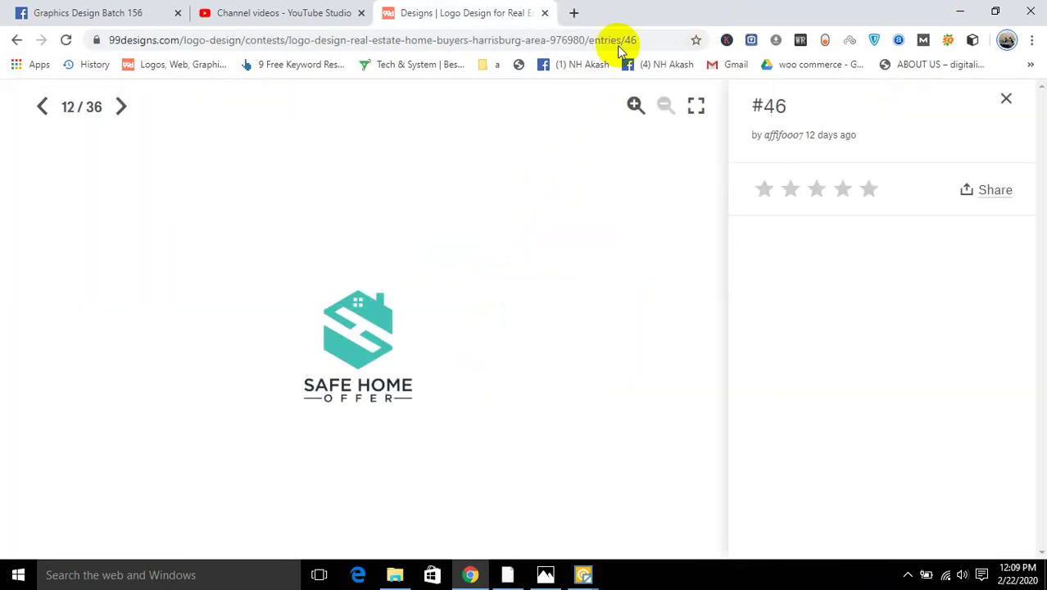
- Save the Safe Home Offer logo as a PNG image in the jpeg,png folder on drive E
right_click(389, 204)
left_click(420, 231)
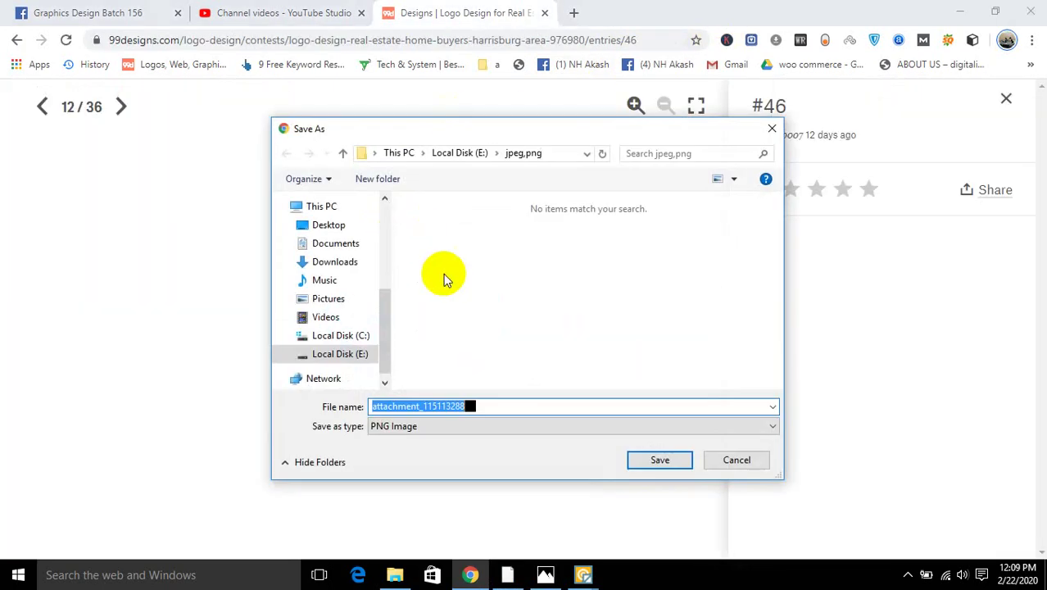
left_click(638, 457)
- Trace the downloaded logo PNG in Vector Magic and save the vector result as an .ai file in E:\jpeg,png
left_click_drag(102, 534, 500, 244)
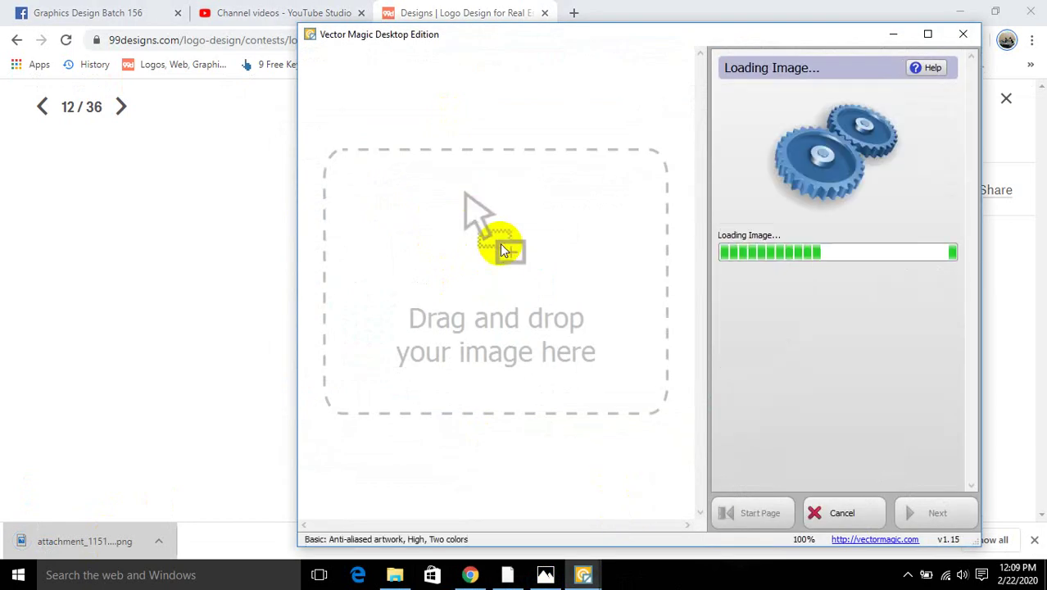
left_click(870, 95)
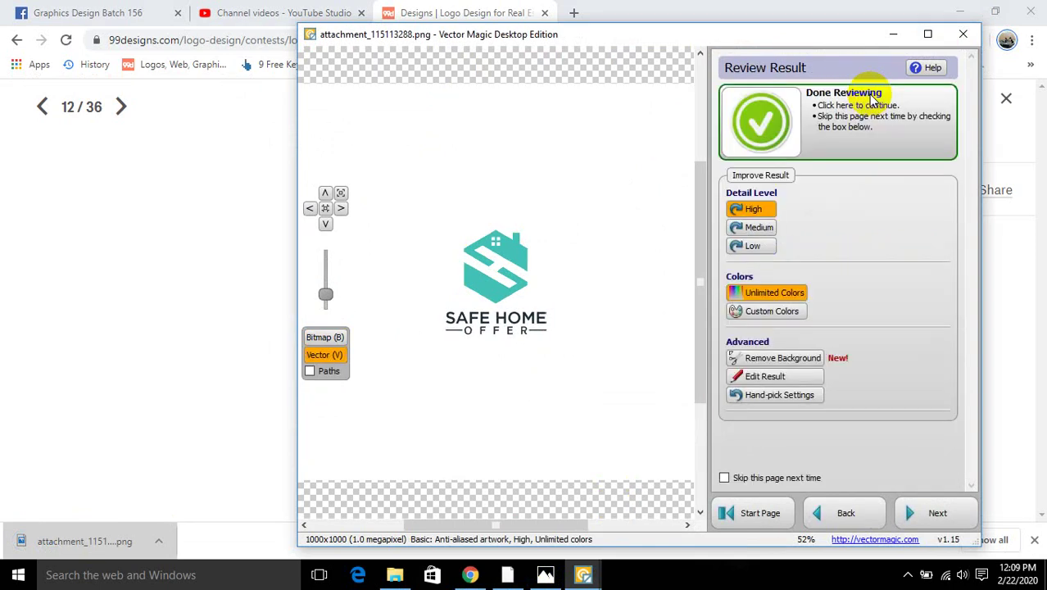
left_click(922, 506)
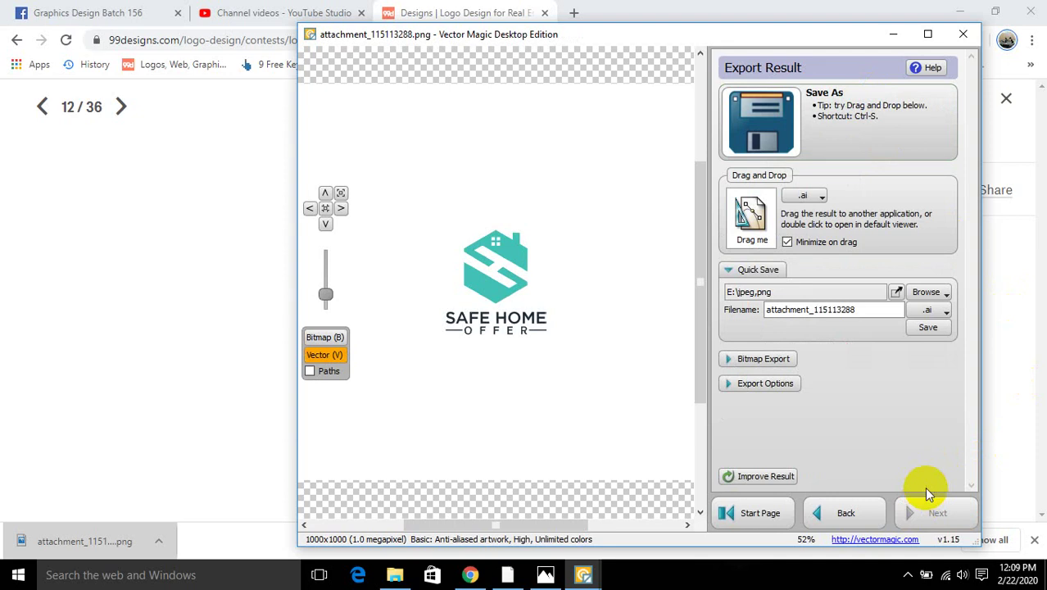
left_click(928, 328)
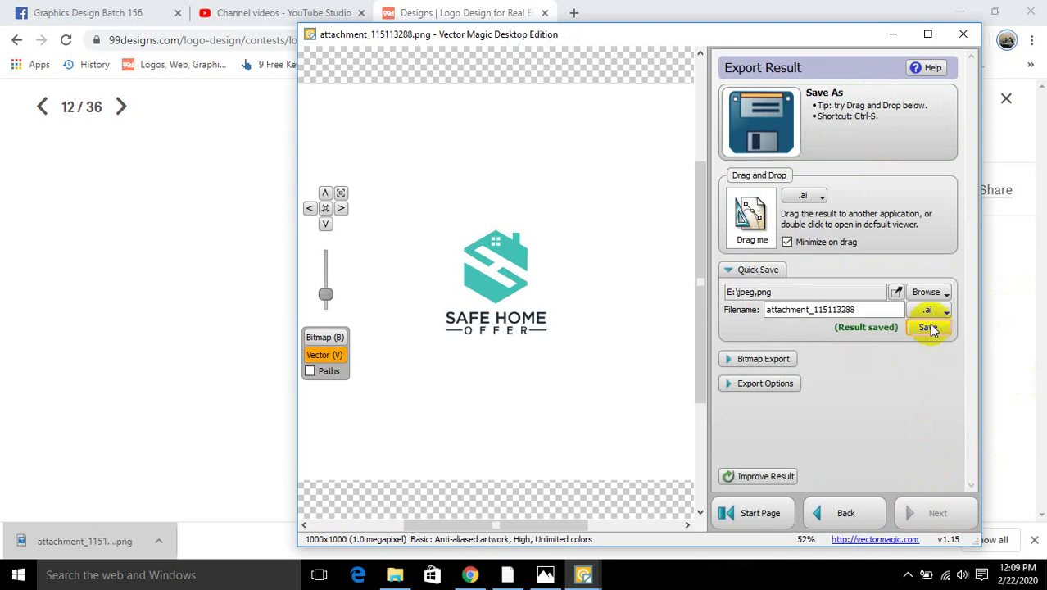
- Show the downloaded logo's folder from the browser and open the traced attachment_115113288 AI file in Illustrator
left_click(896, 35)
left_click(959, 12)
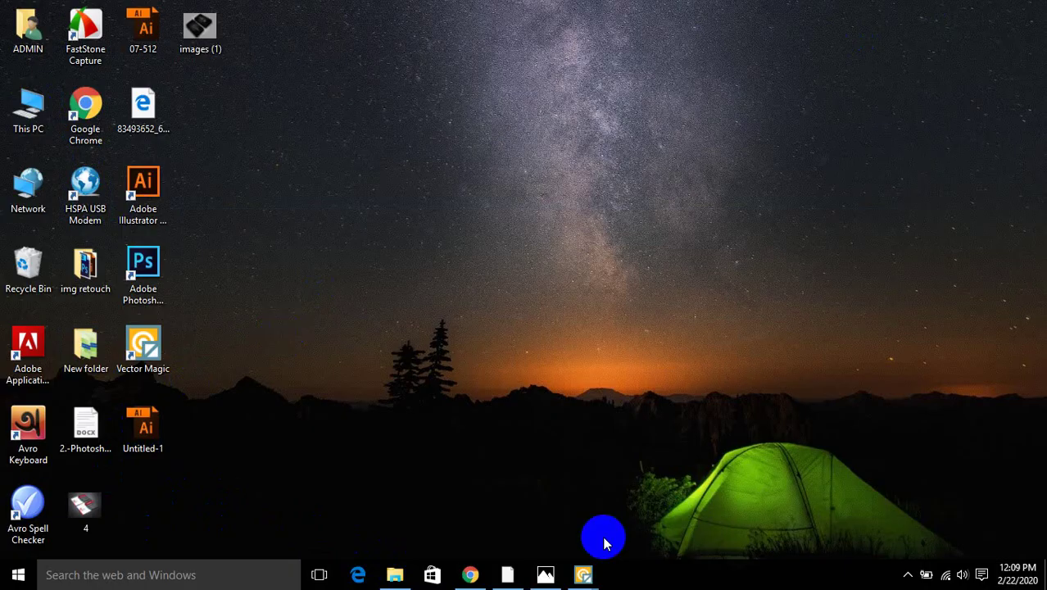
left_click(470, 573)
left_click(158, 541)
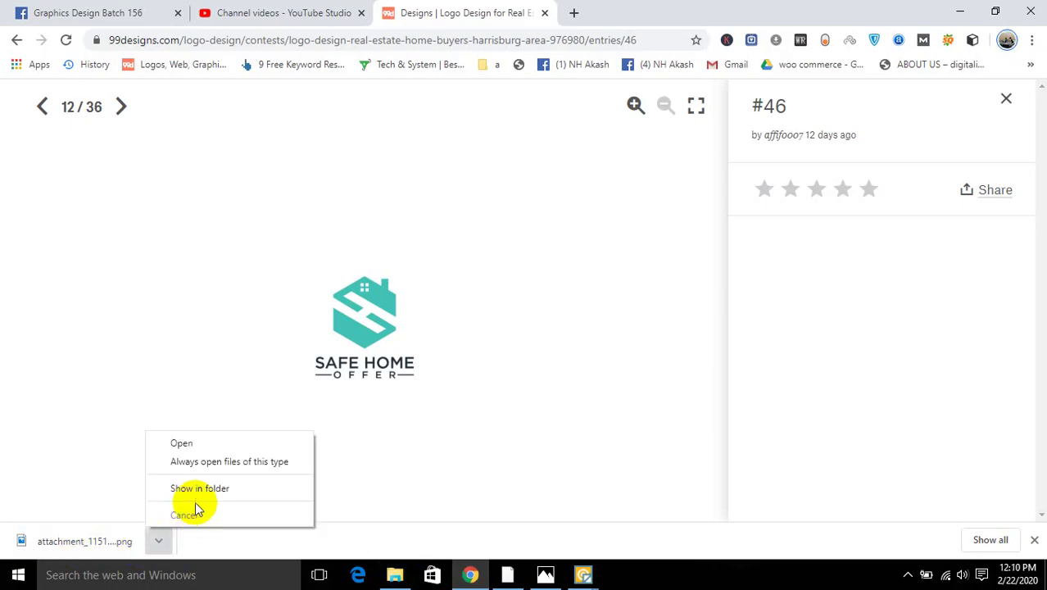
left_click(220, 487)
left_click(574, 272)
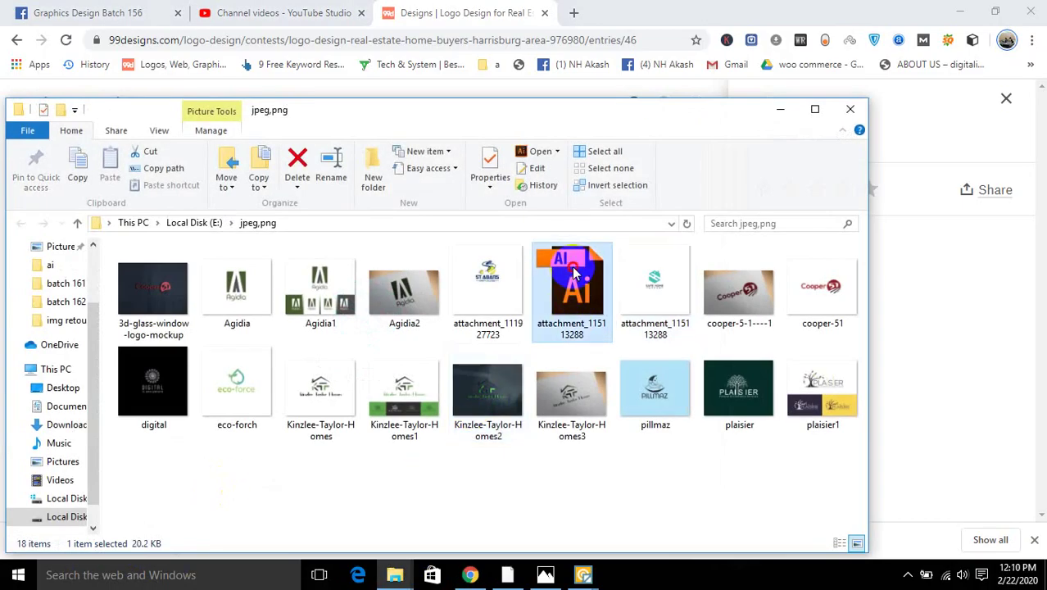
double_click(573, 273)
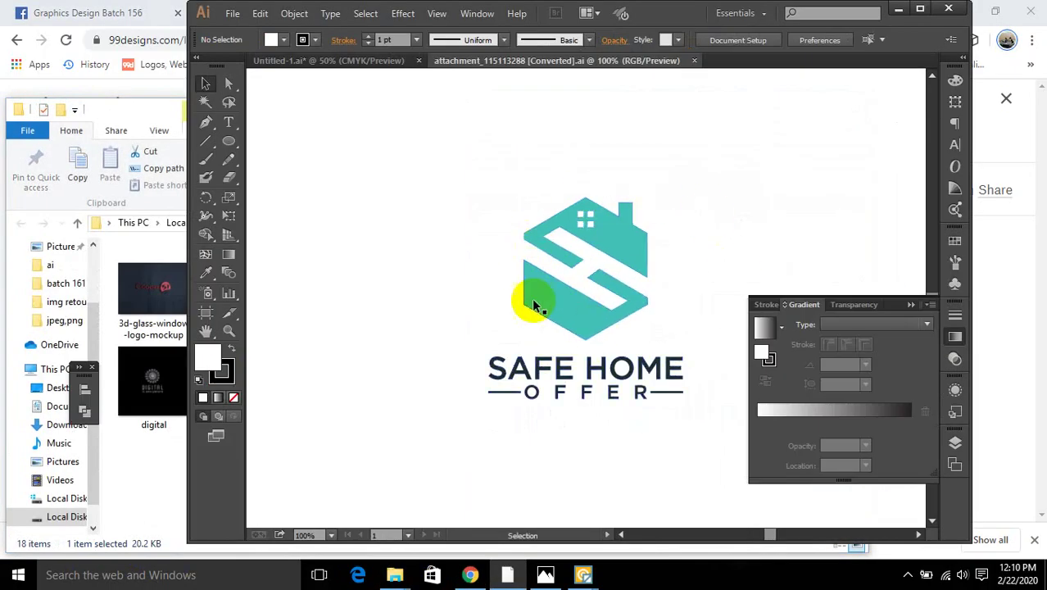
- Delete the SAFE HOME OFFER lettering from the traced logo, keeping the house mark, and maximize the Illustrator window
left_click(596, 368)
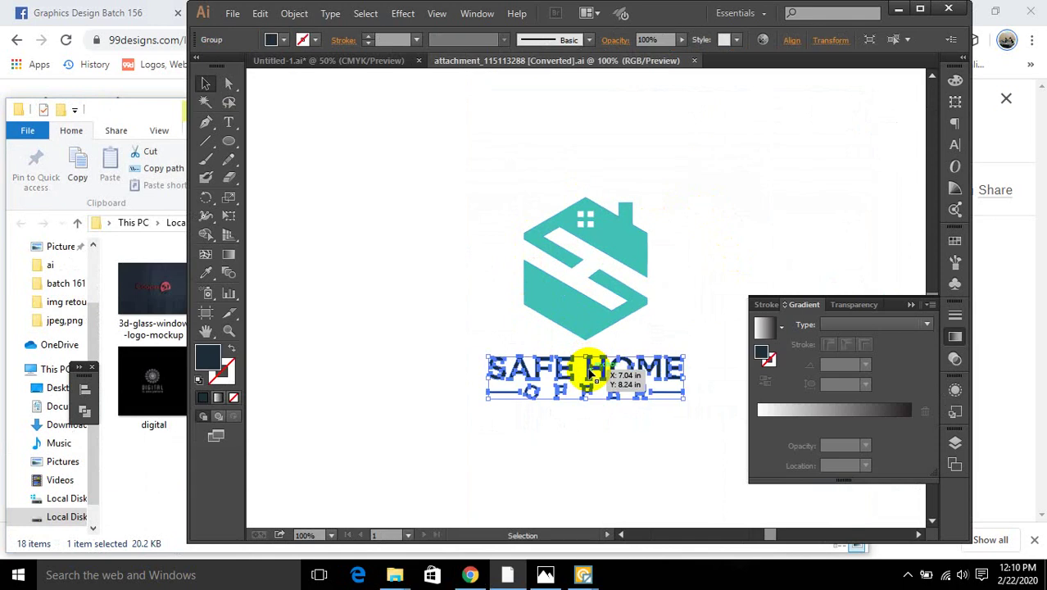
key("ctrl+shift+a")
left_click_drag(428, 339, 582, 418)
key("Delete")
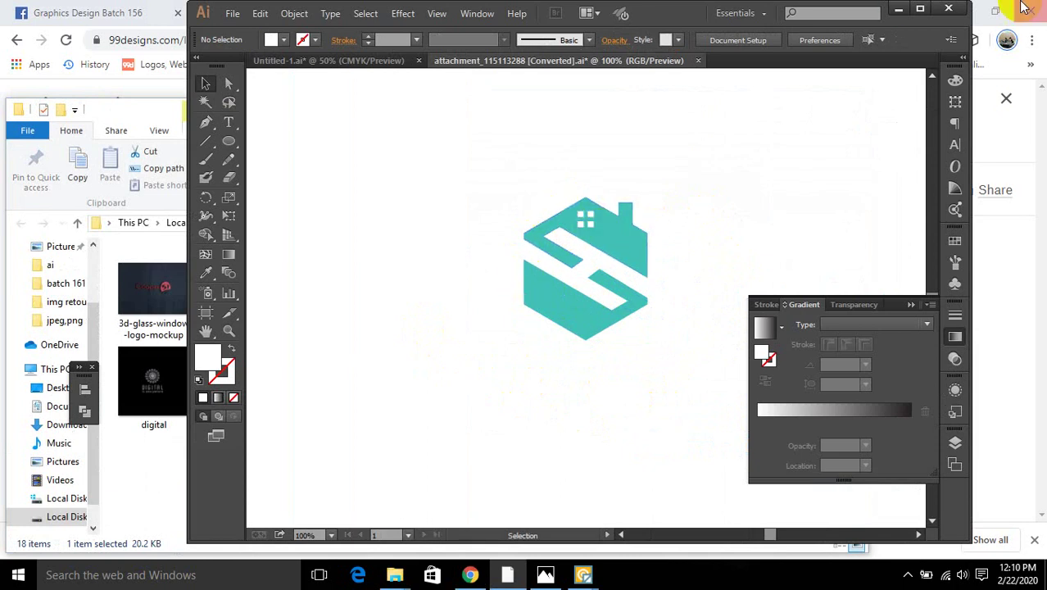
left_click(919, 8)
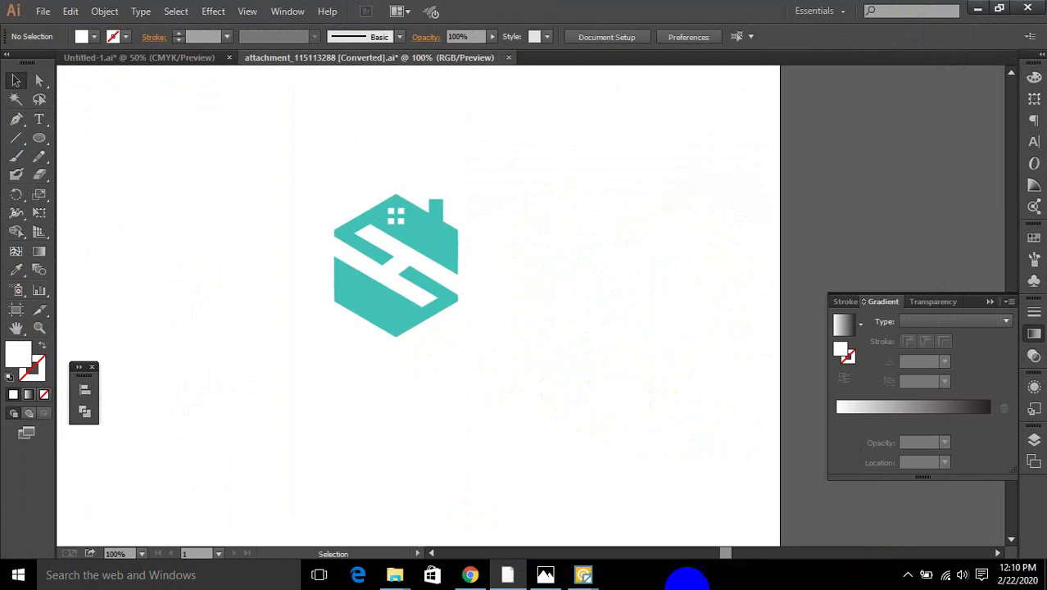
- Switch to Chrome, search for "designcrowd." in a new tab and open the DesignCrowd website
left_click(469, 575)
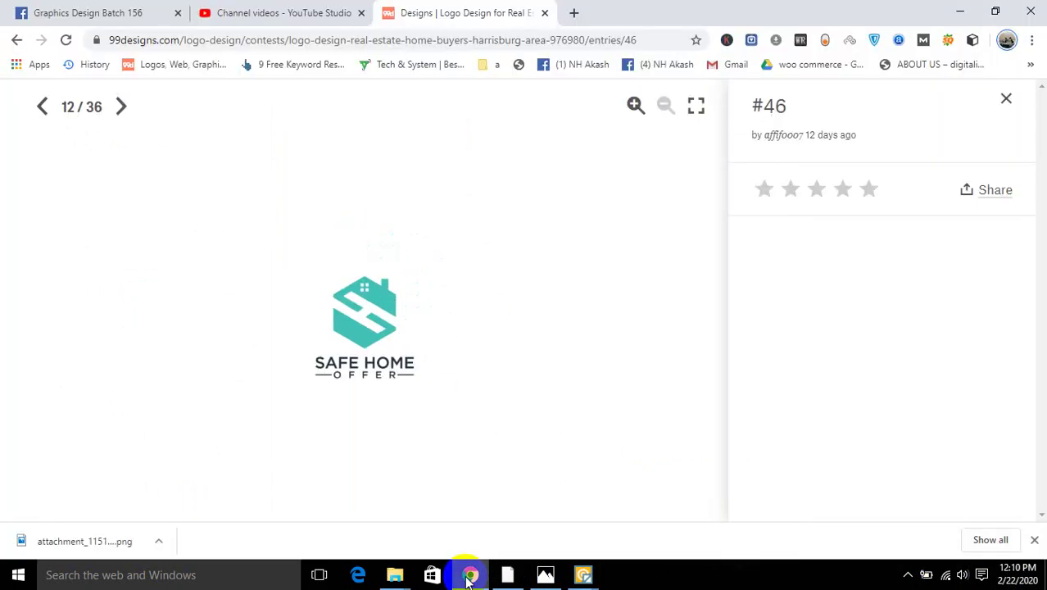
left_click(573, 14)
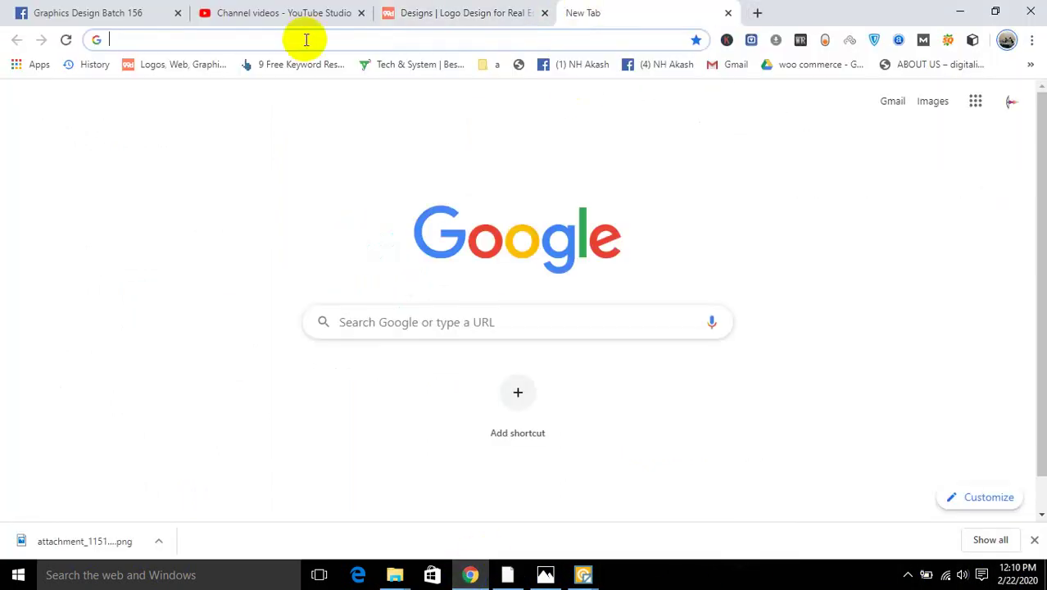
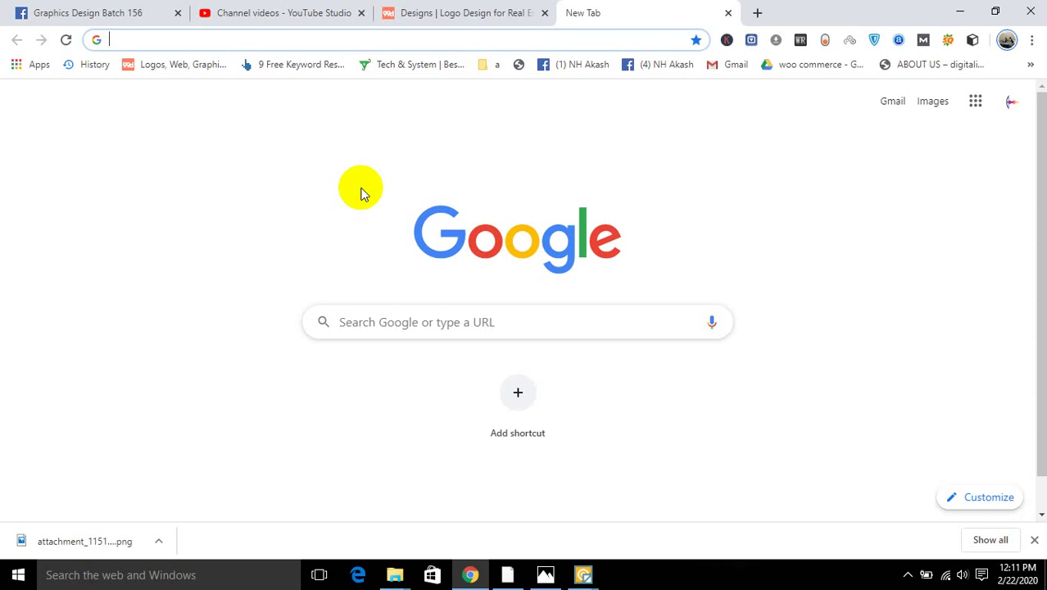
type("de")
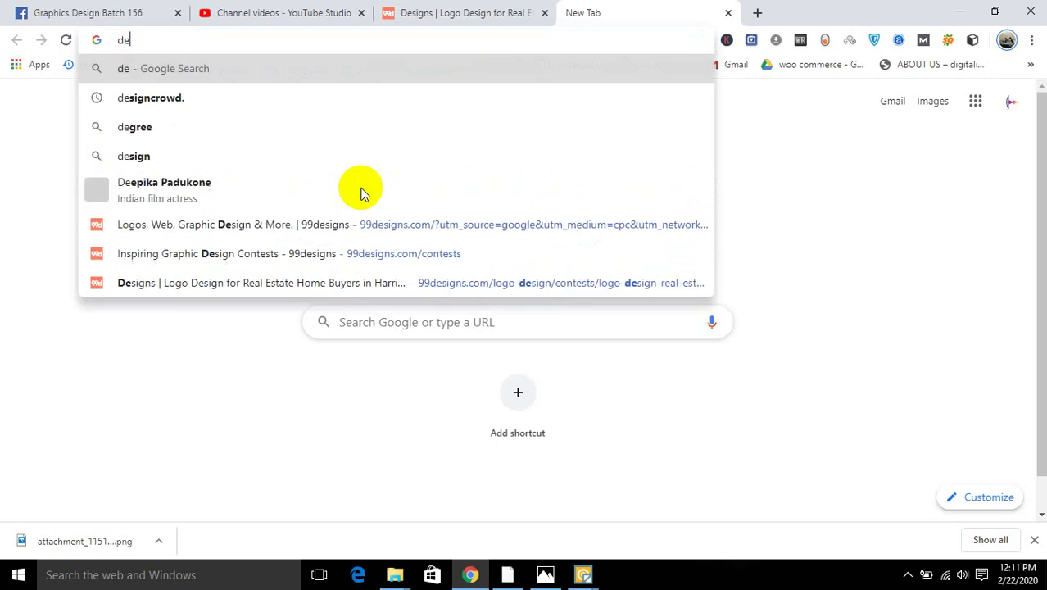
left_click(213, 105)
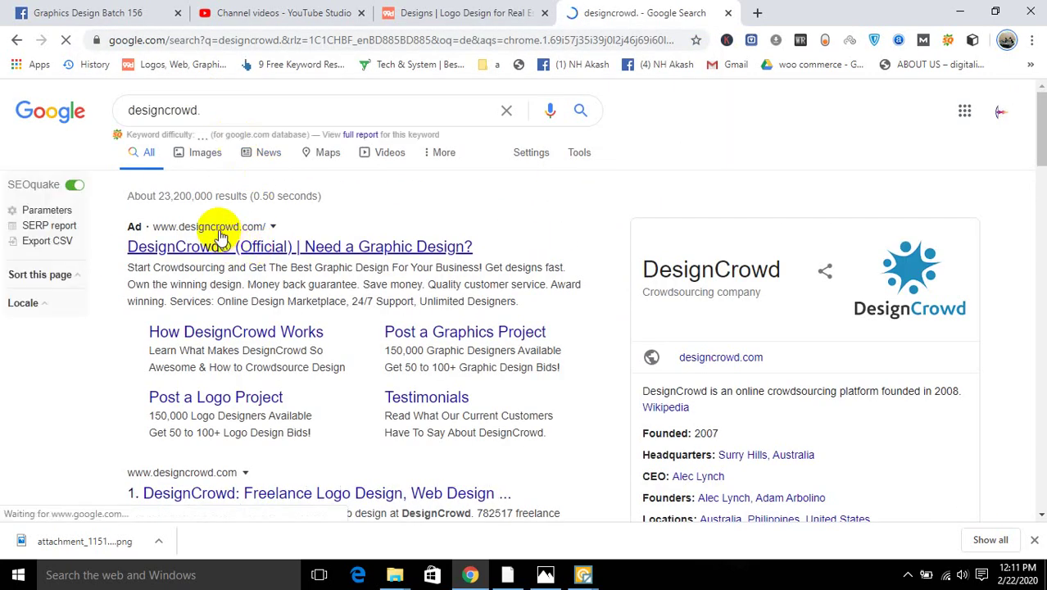
left_click(230, 247)
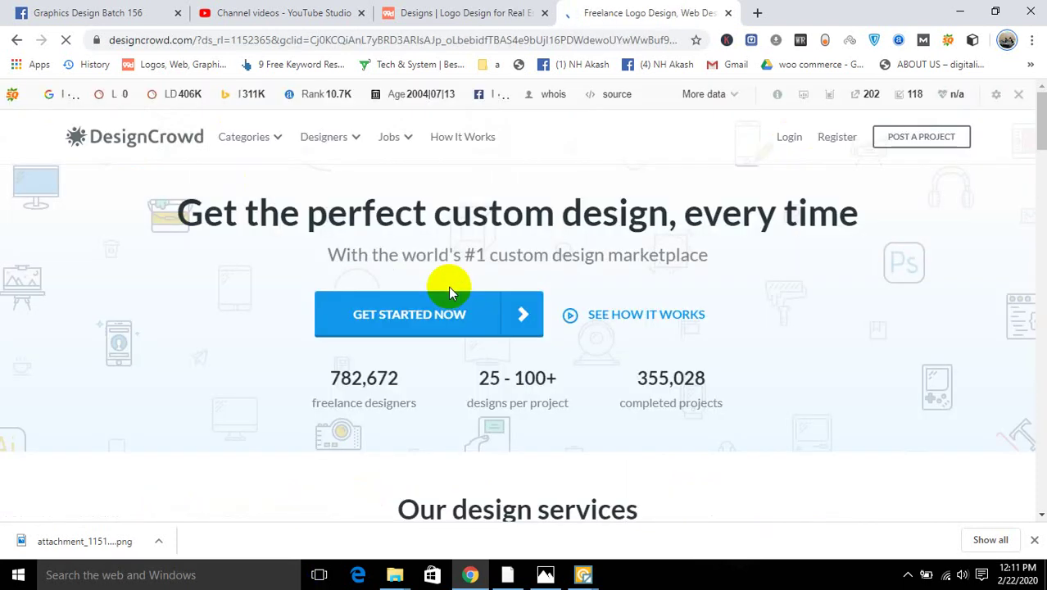
- Go to DesignCrowd's login page and check the e-mail address field, leaving it empty
left_click(790, 139)
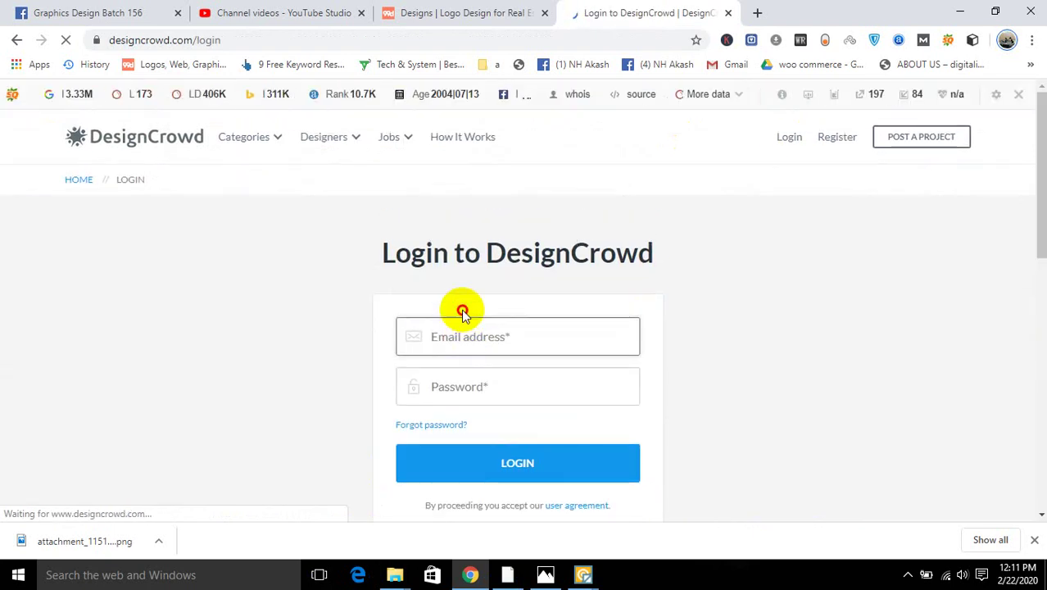
left_click(469, 336)
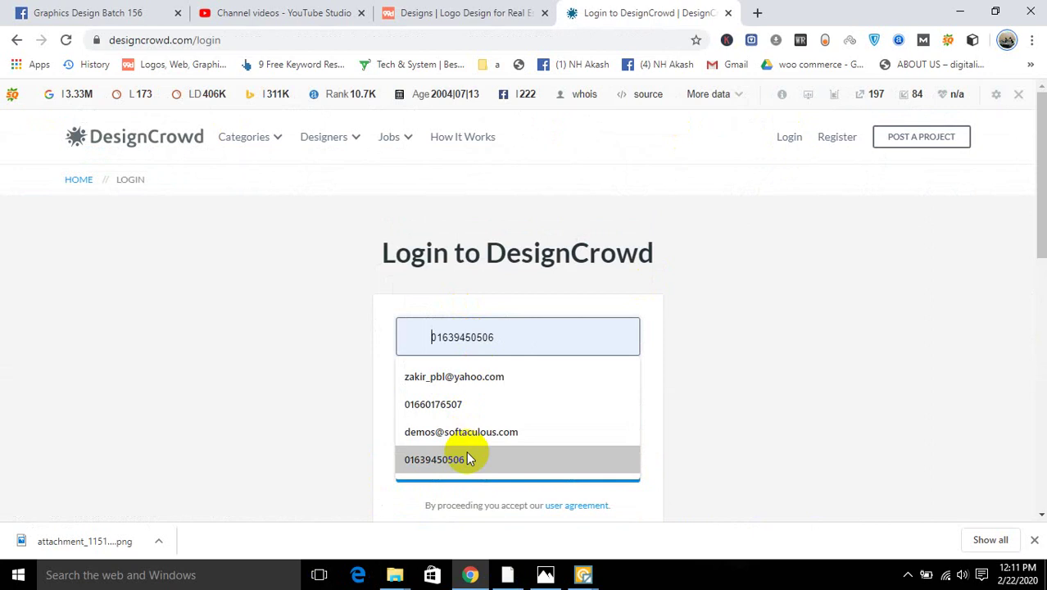
left_click(731, 373)
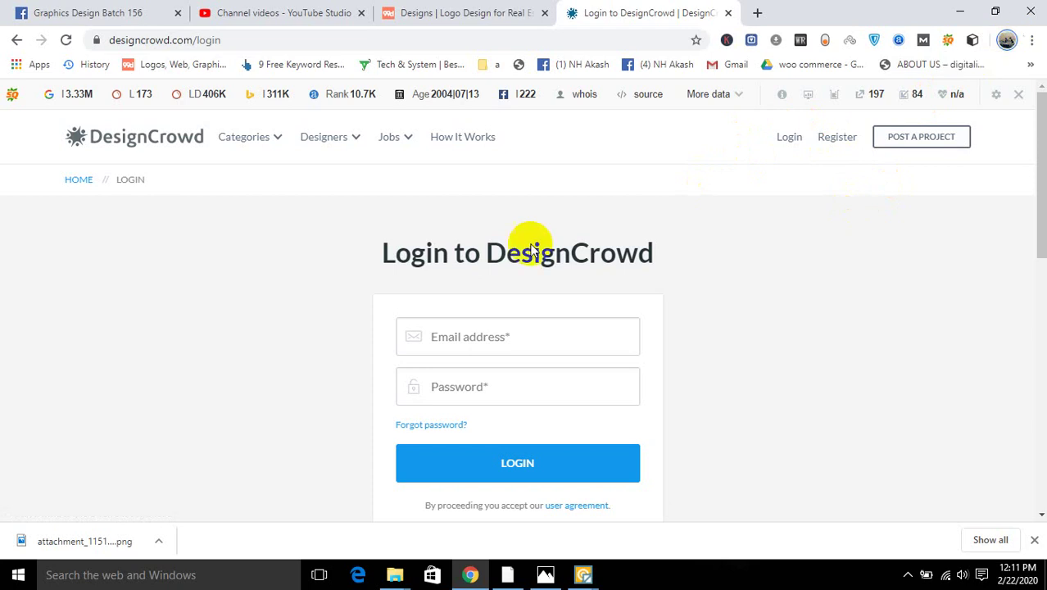
left_click(503, 341)
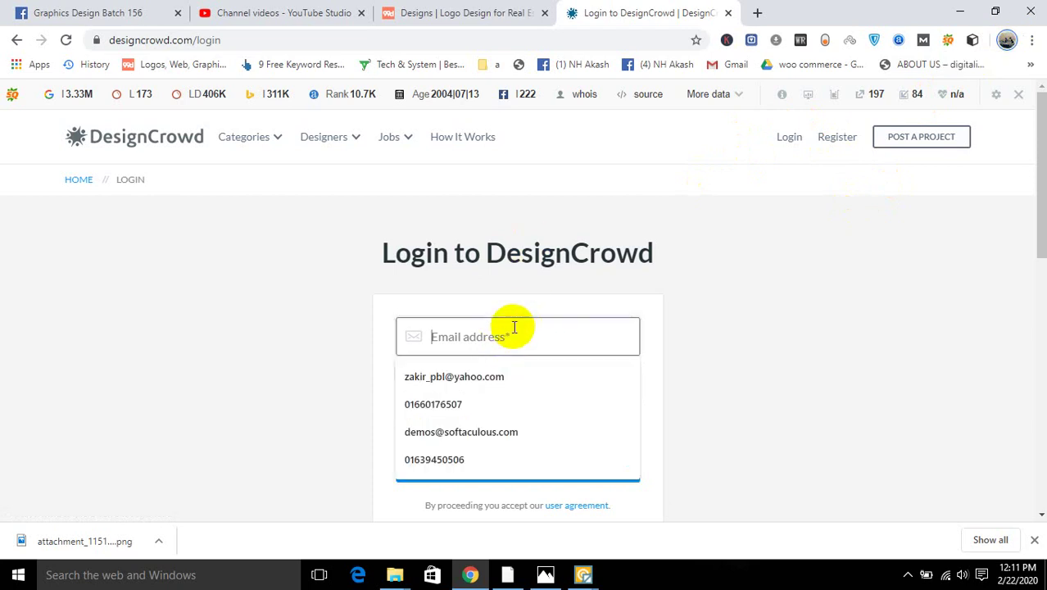
left_click(952, 220)
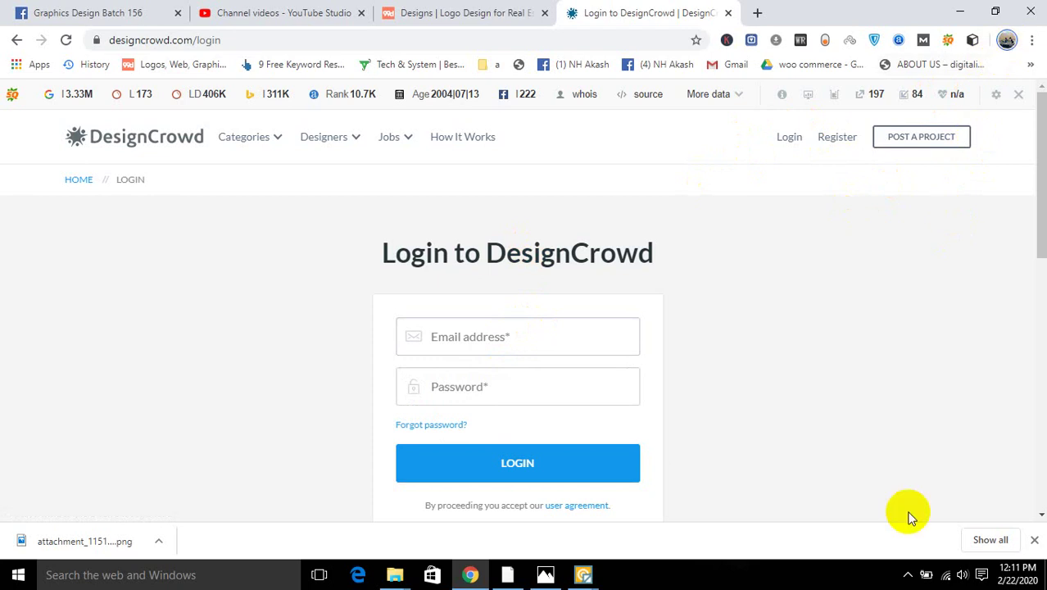
left_click(908, 574)
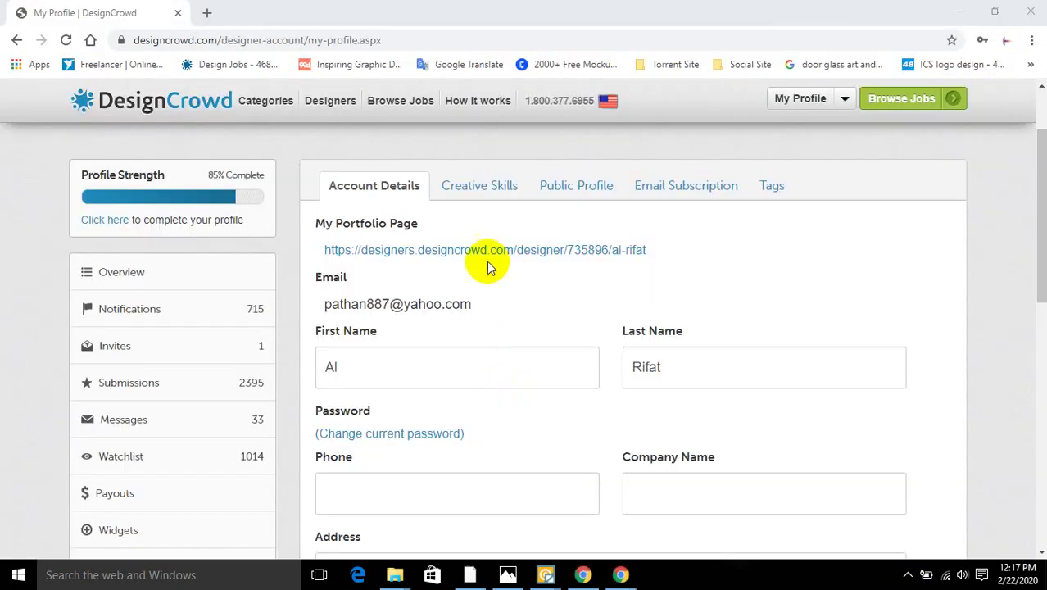
- Review the DesignCrowd account's Account Details, Creative Skills, Public Profile, Email Subscription and Tags sections
scroll(437, 284, "down", 3)
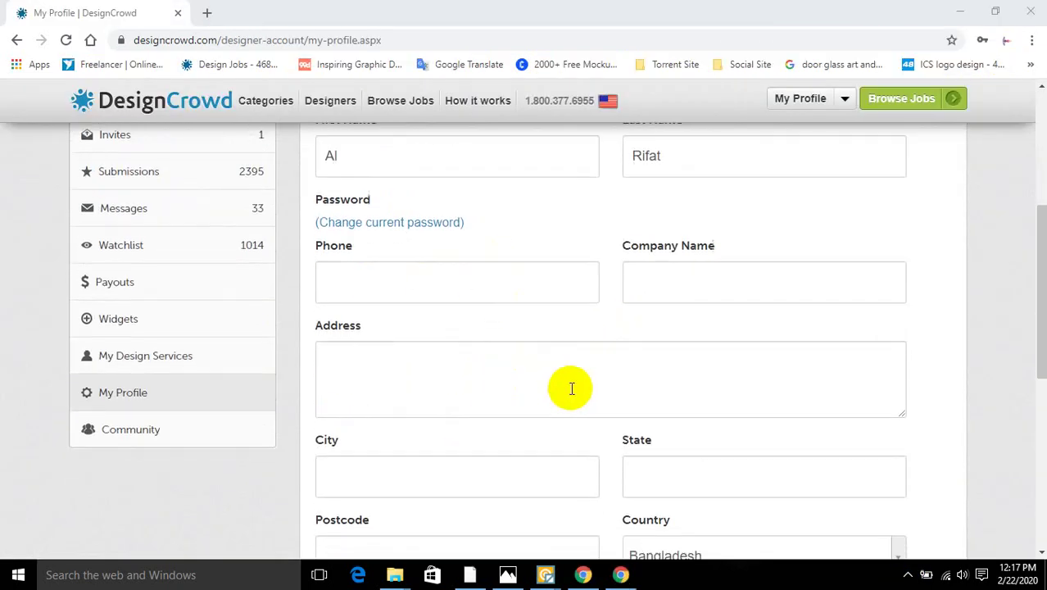
scroll(497, 250, "down", 5)
scroll(519, 322, "up", 10)
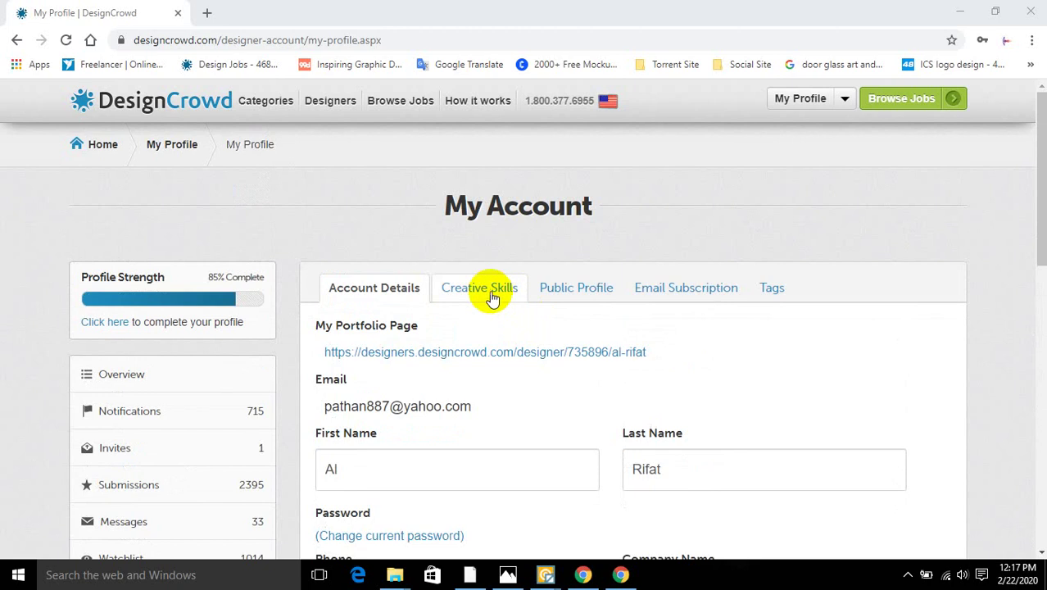
left_click(492, 293)
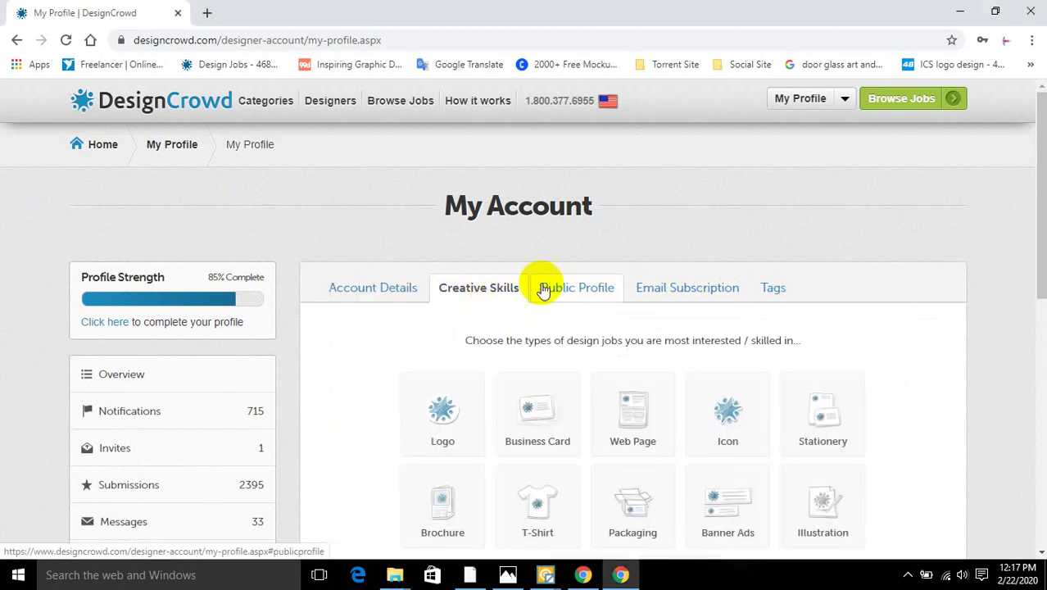
left_click(562, 287)
left_click(680, 288)
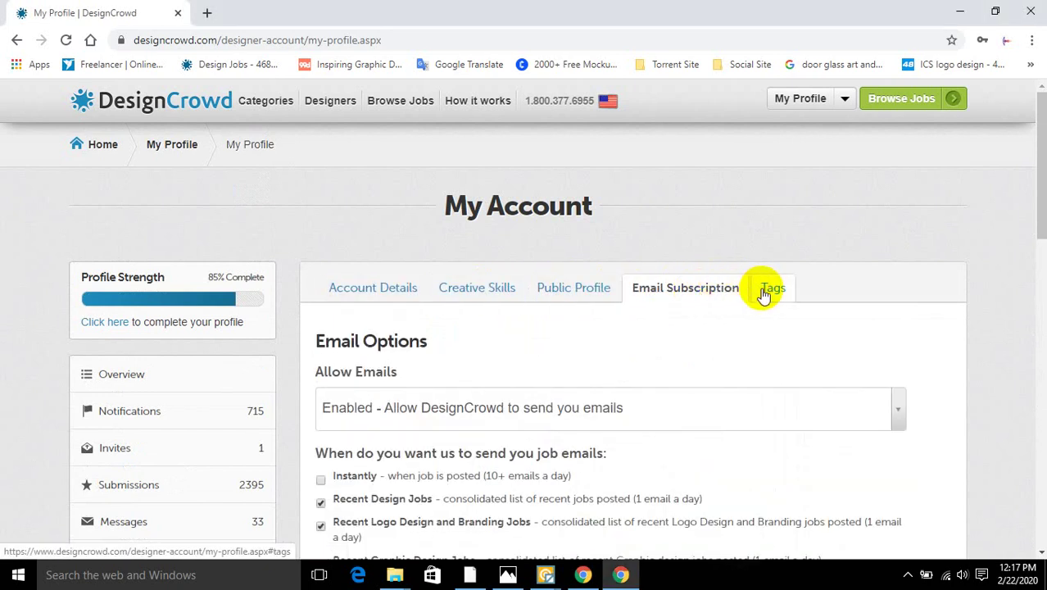
left_click(762, 291)
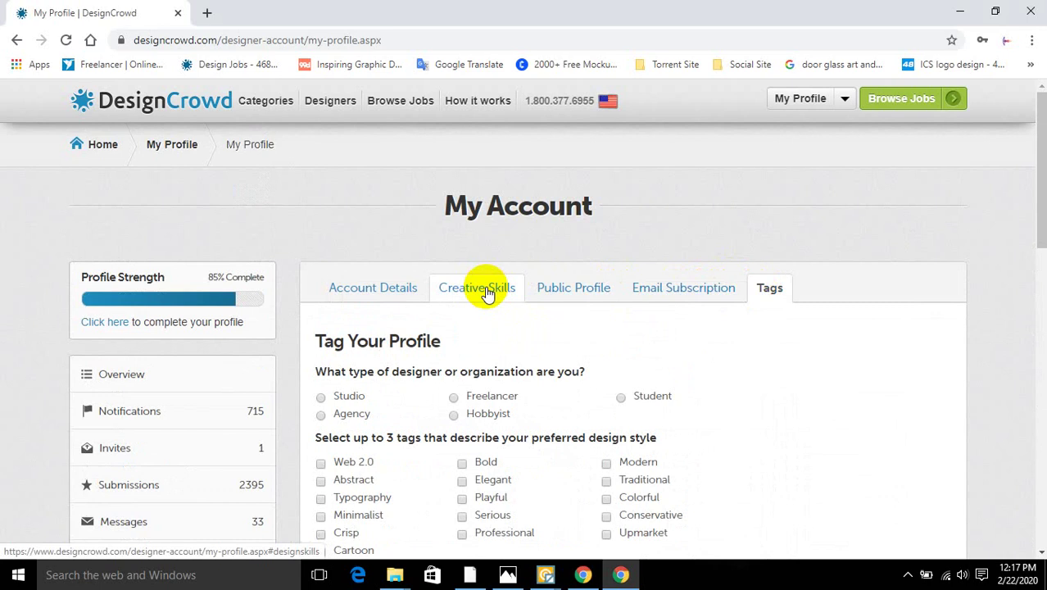
scroll(488, 294, "down", 1)
left_click(381, 187)
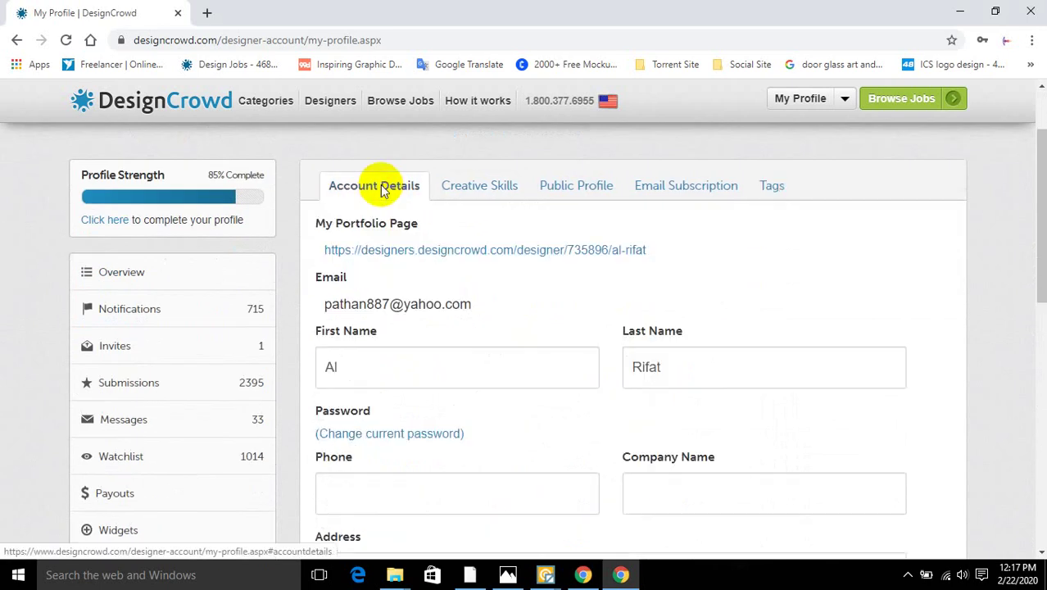
scroll(380, 187, "up", 1)
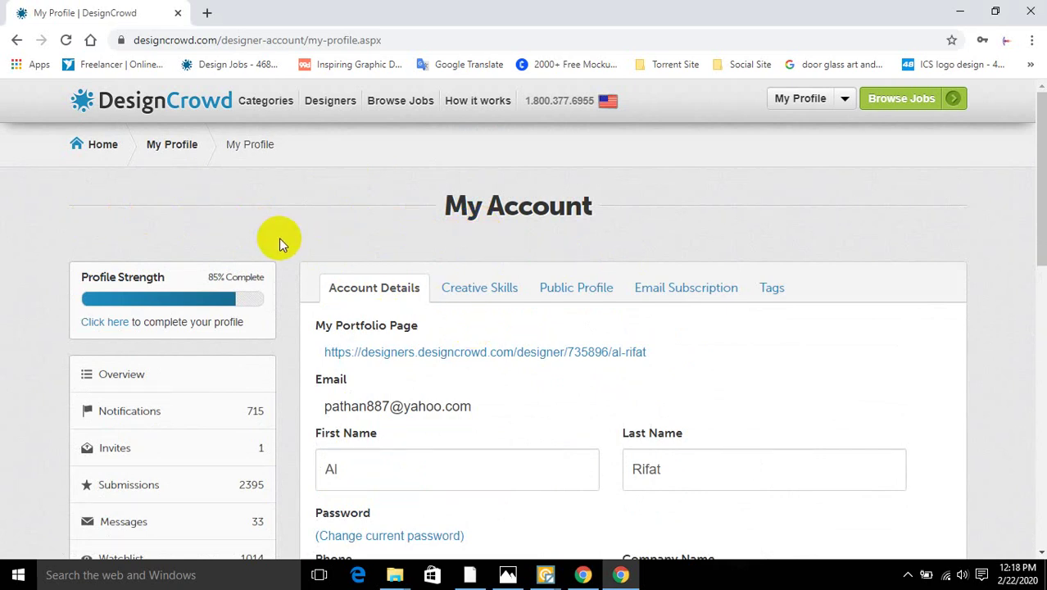
scroll(279, 238, "down", 3)
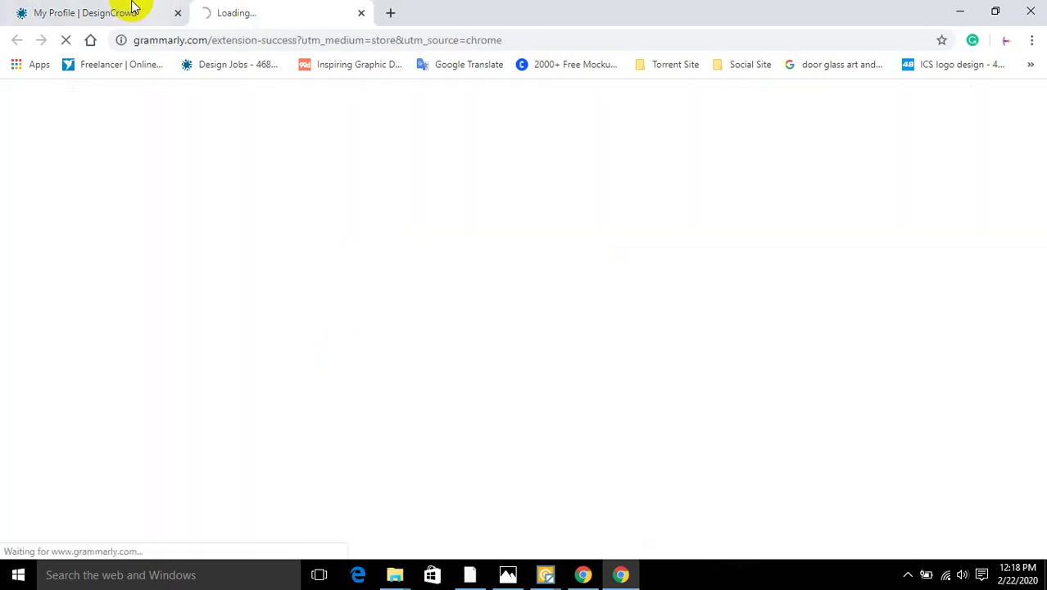
- Return from the Grammarly page to the DesignCrowd profile and open the list of design jobs
left_click(102, 8)
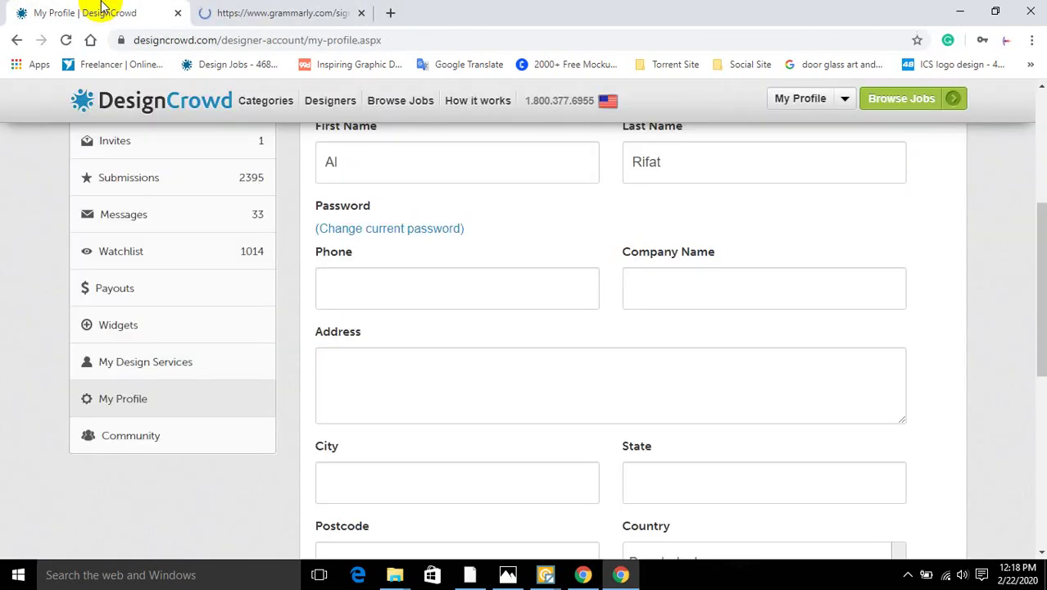
scroll(311, 357, "up", 4)
scroll(233, 291, "down", 1)
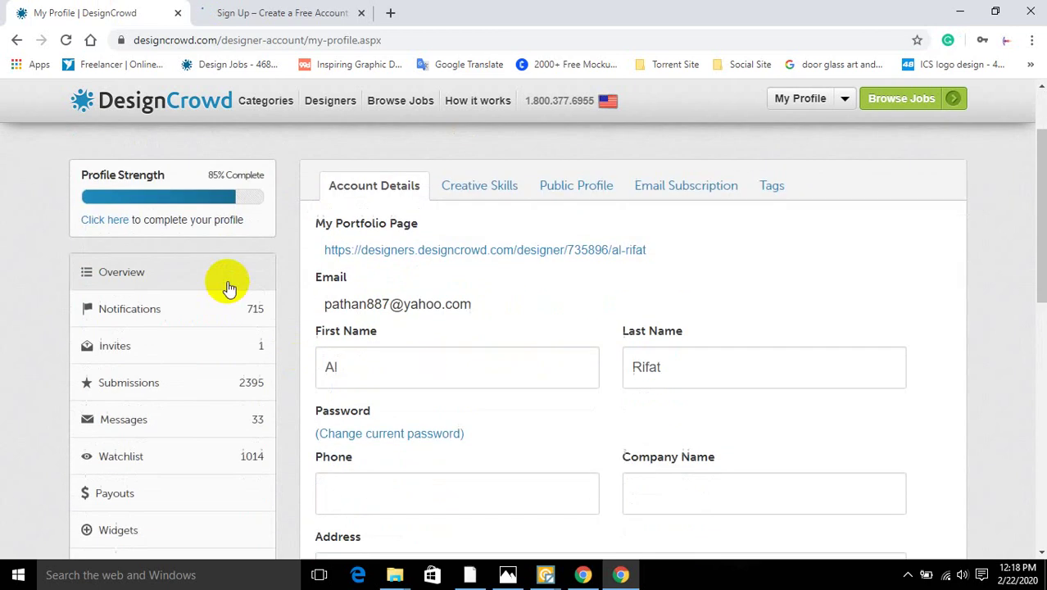
scroll(417, 276, "up", 1)
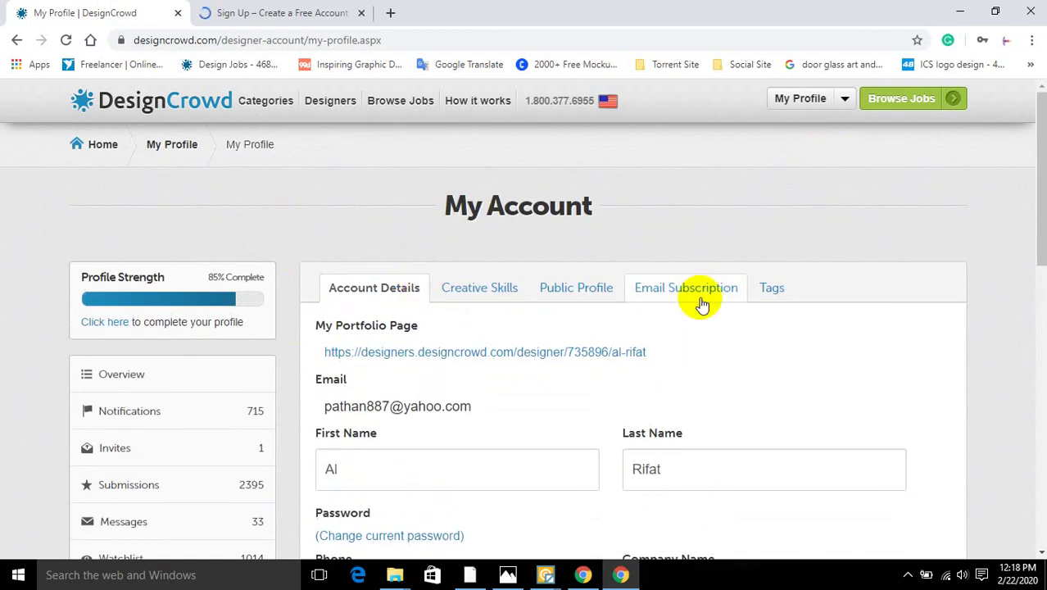
left_click(897, 99)
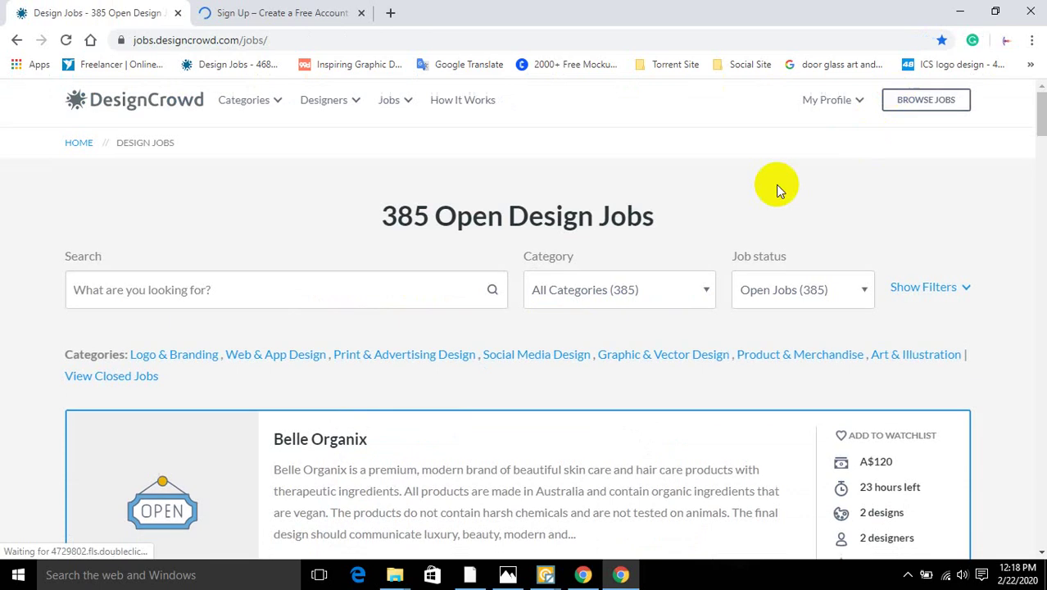
- Filter the open jobs to the Logo & Branding category and Logo Design subcategory, and close the Grammarly sign-up page
scroll(737, 192, "down", 1)
left_click(607, 197)
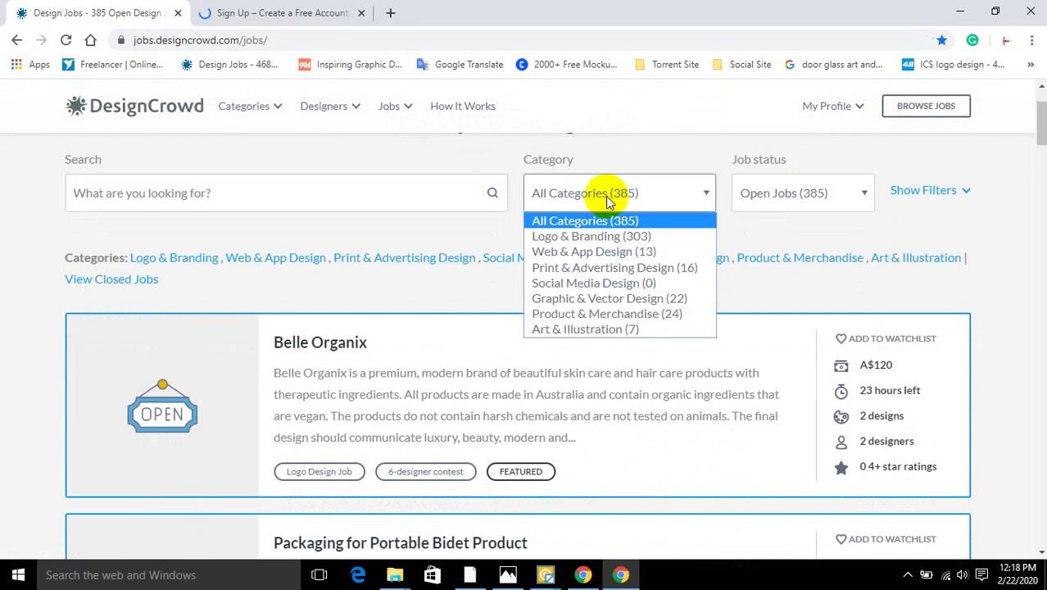
left_click(589, 237)
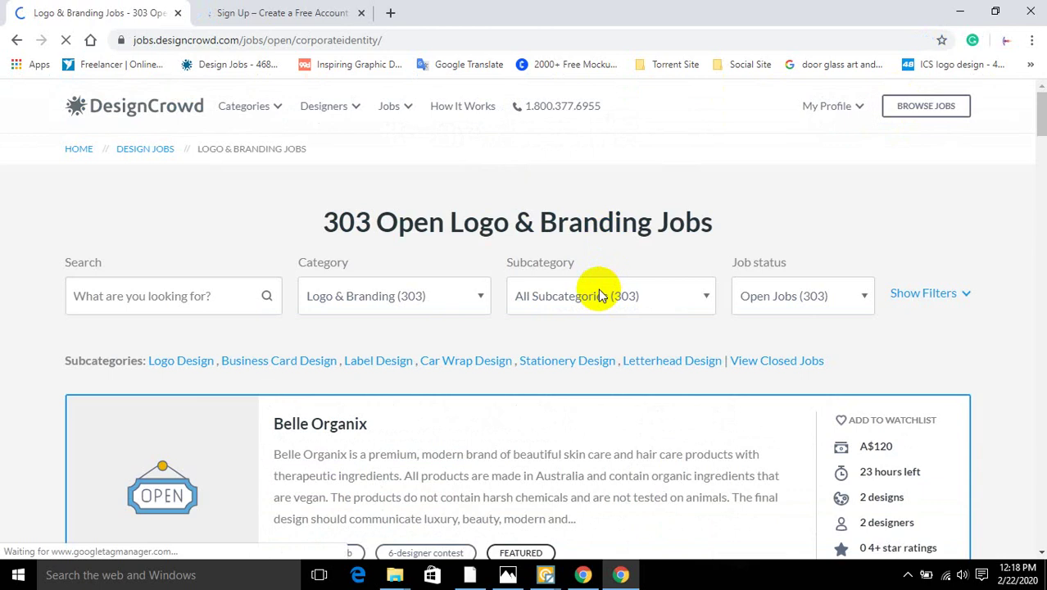
left_click(598, 297)
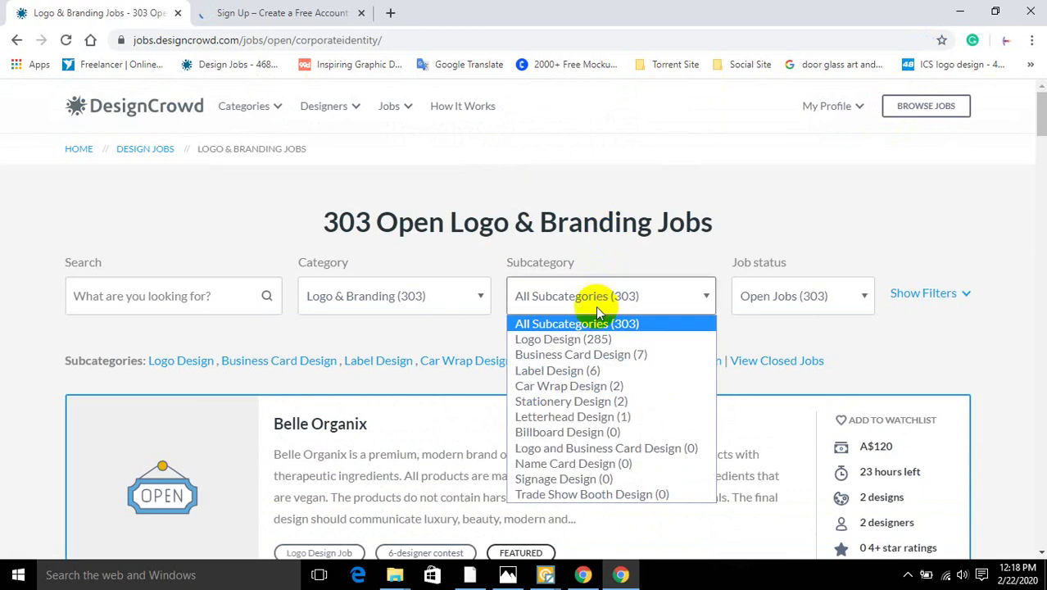
left_click(537, 340)
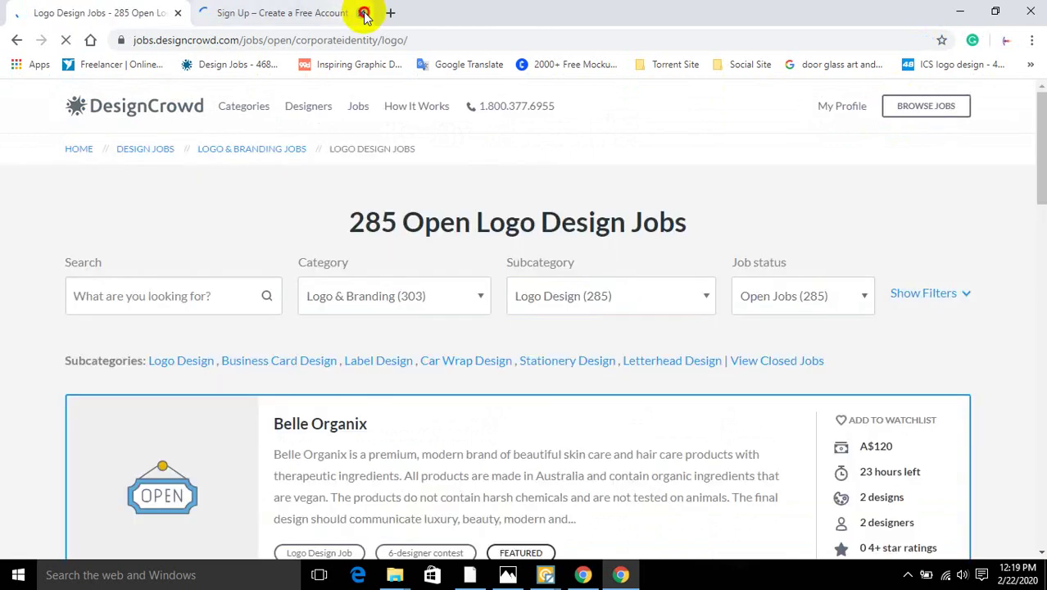
left_click(362, 12)
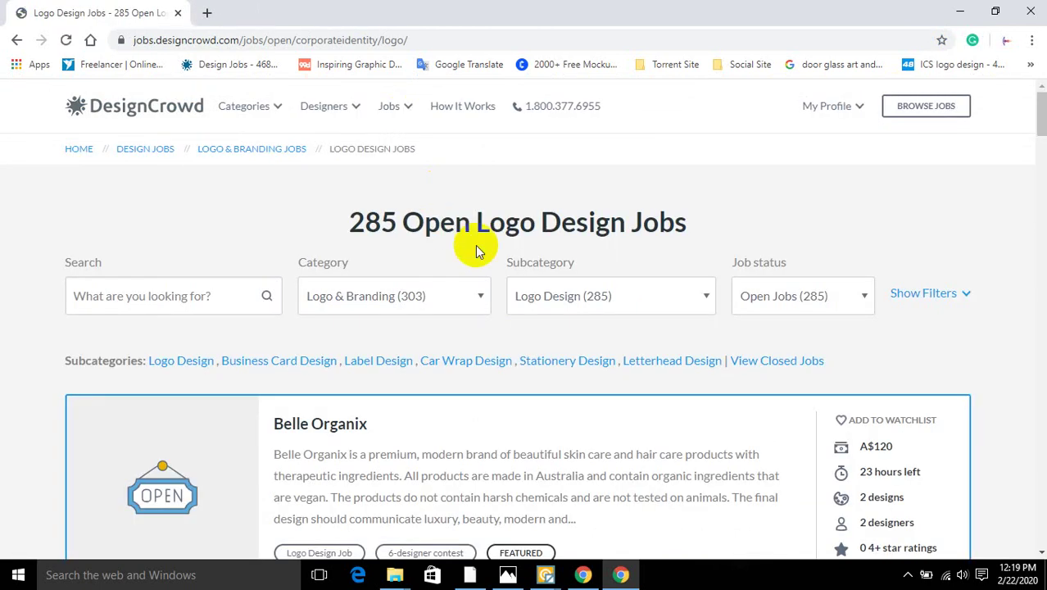
- Examine the first page of open logo design jobs, including their briefs, prizes, remaining time and entry details, down to the page links
scroll(479, 254, "down", 3)
scroll(482, 262, "down", 2)
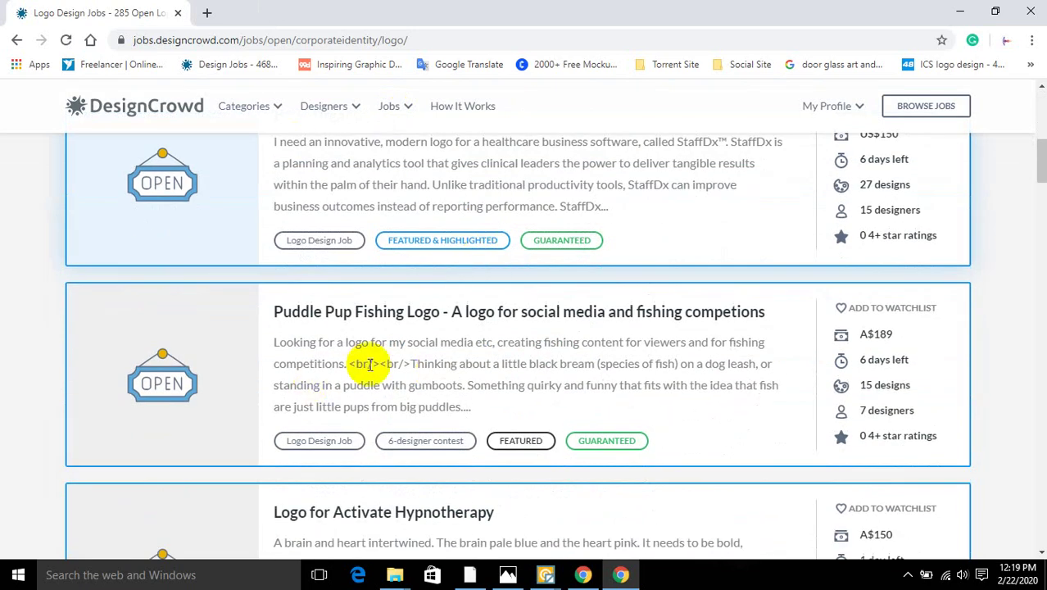
scroll(392, 400, "down", 3)
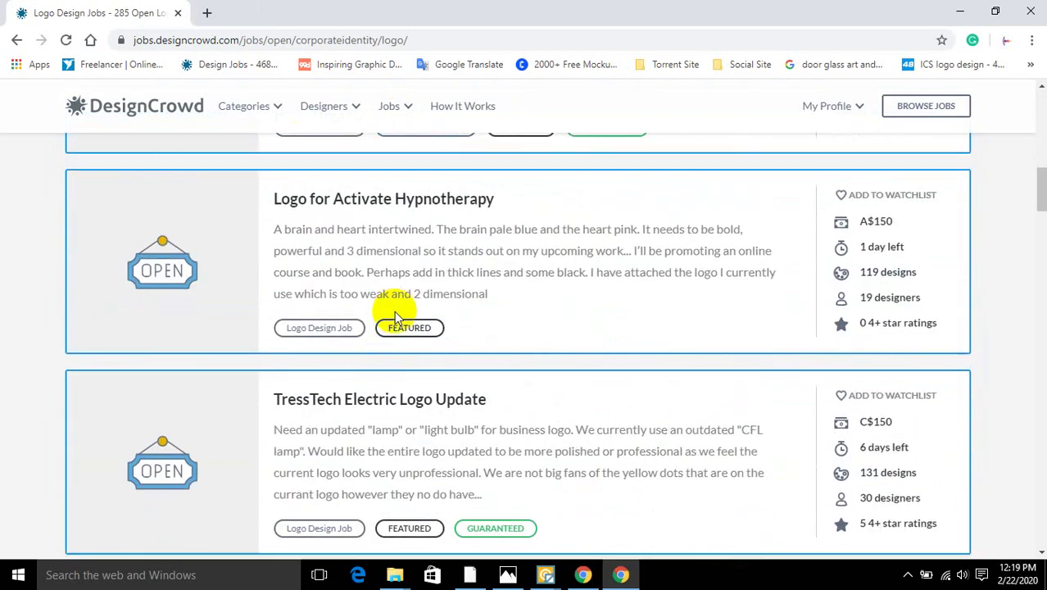
scroll(394, 310, "down", 7)
scroll(397, 311, "down", 8)
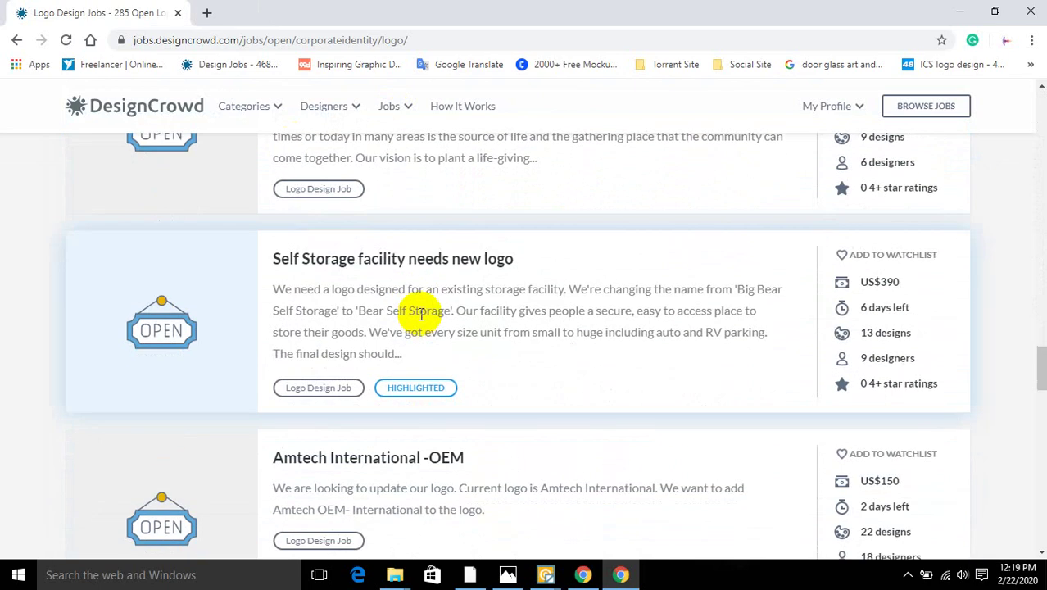
scroll(421, 314, "up", 20)
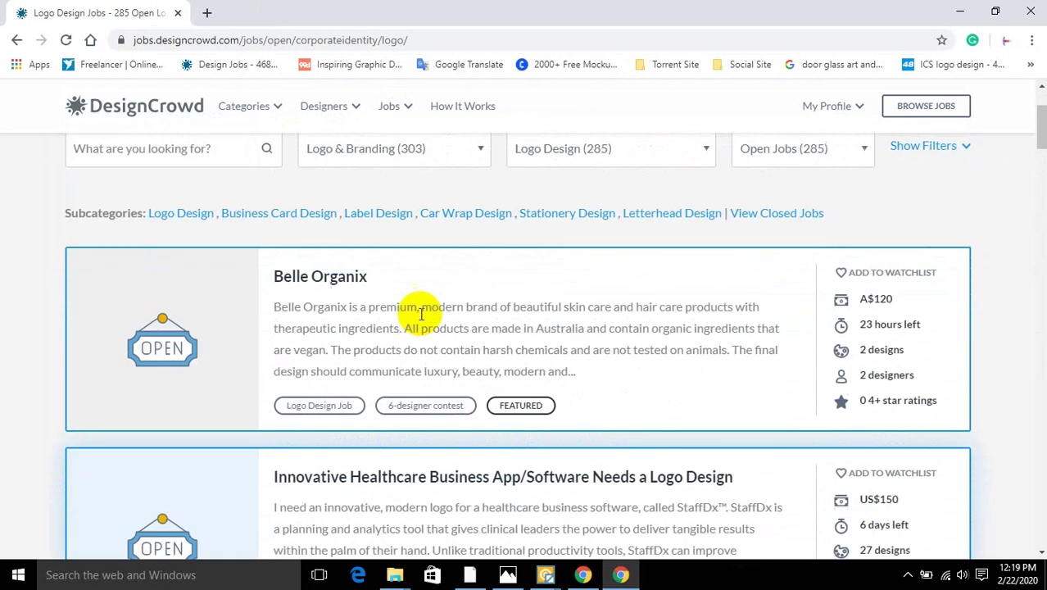
scroll(422, 314, "down", 10)
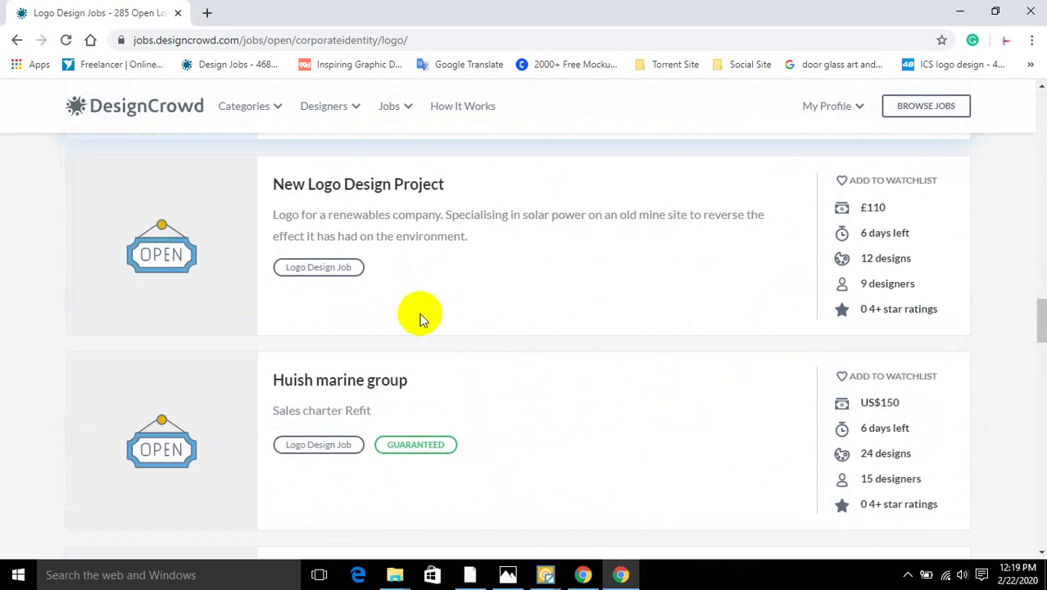
scroll(420, 318, "down", 10)
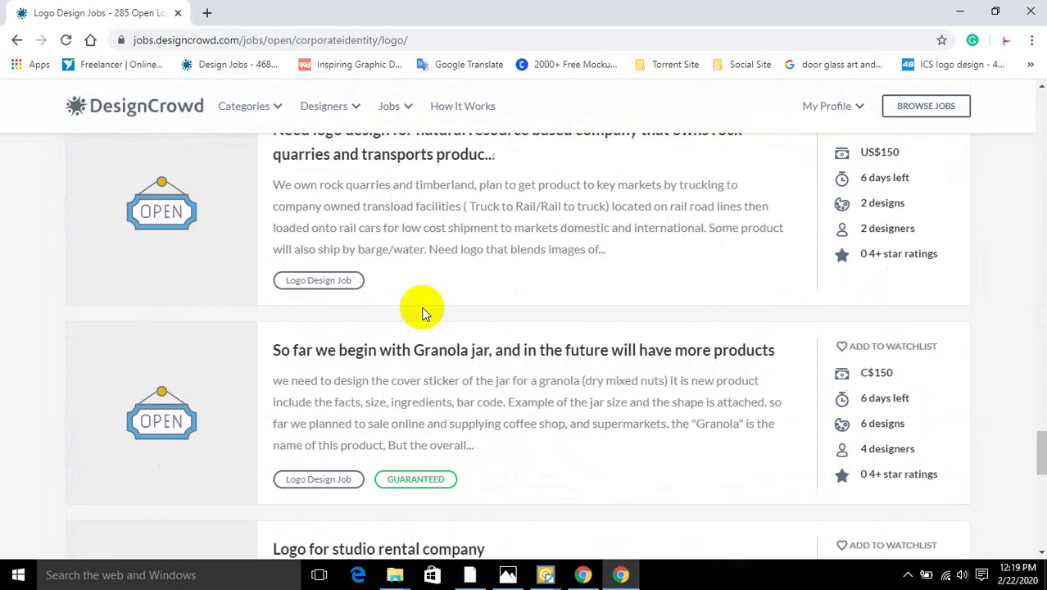
scroll(422, 313, "down", 8)
scroll(452, 238, "up", 2)
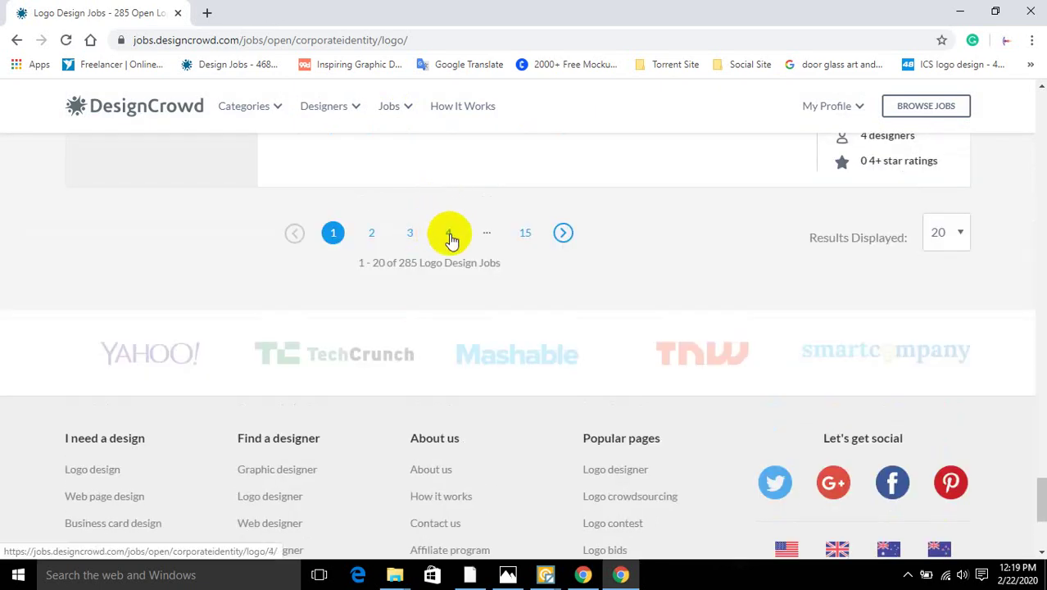
- Go to page 4 of the logo design jobs and open the watchlisted 928 Sports Media job in a new tab
left_click(450, 234)
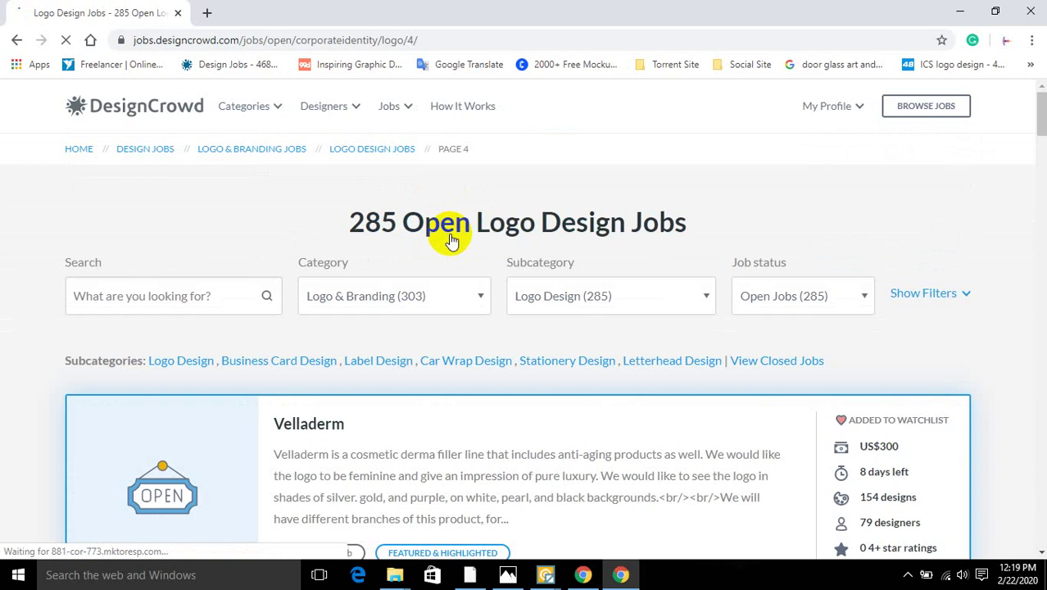
scroll(451, 236, "down", 3)
scroll(807, 225, "down", 3)
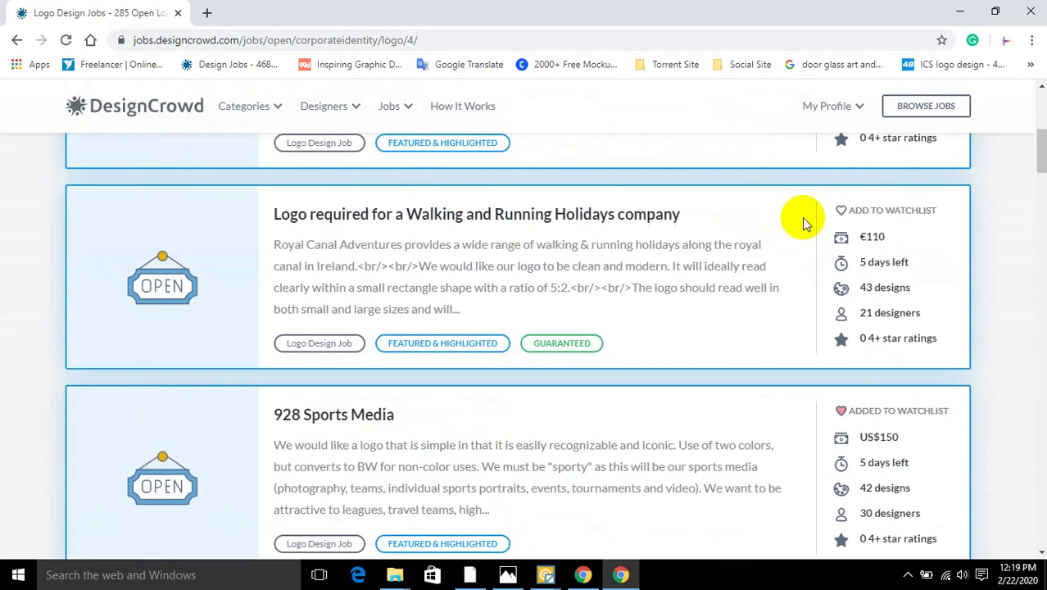
scroll(444, 333, "up", 3)
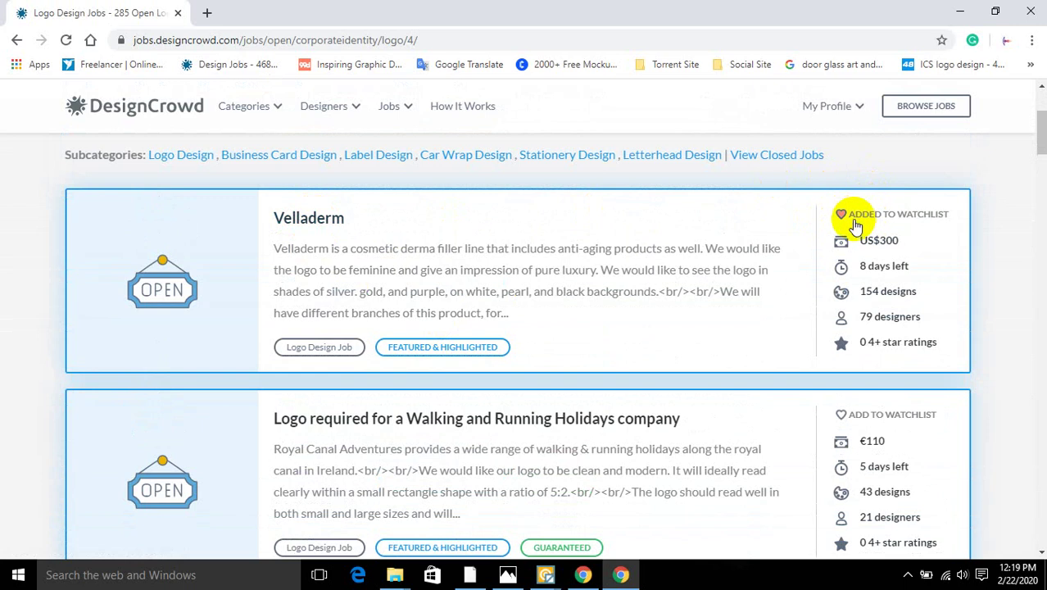
scroll(738, 276, "down", 3)
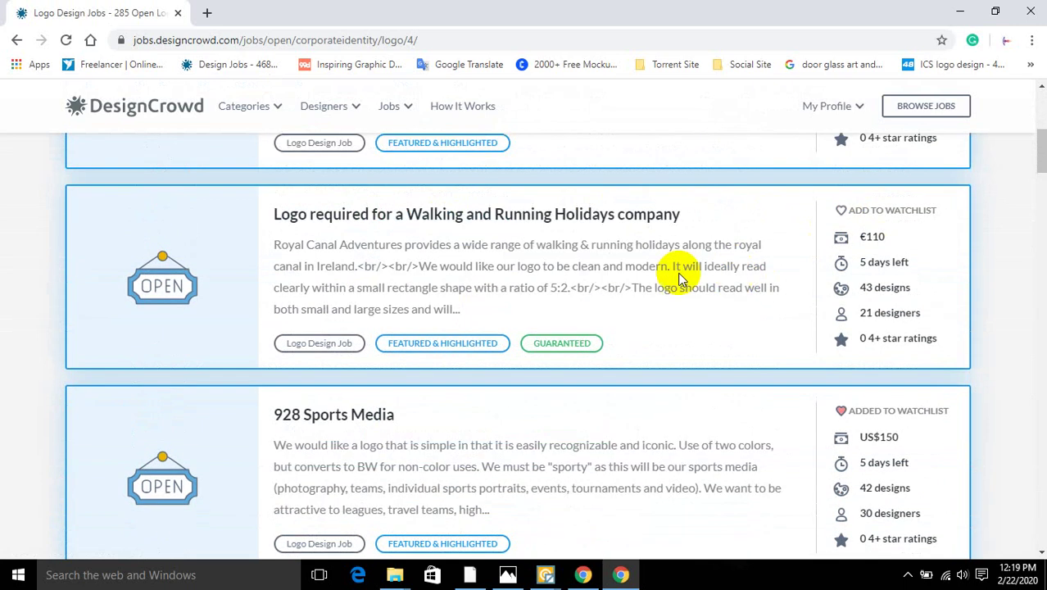
scroll(565, 295, "down", 3)
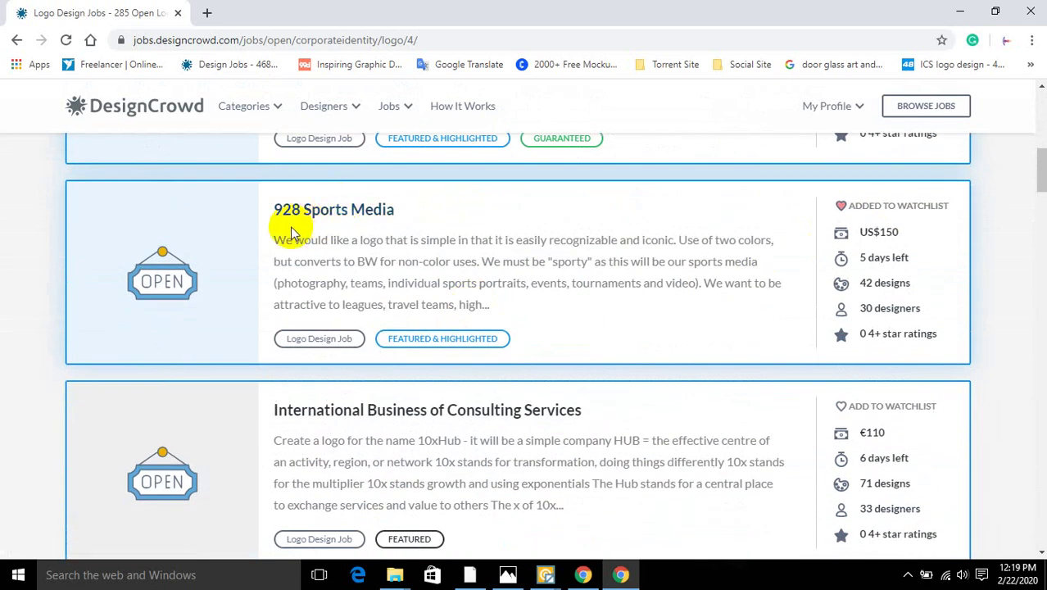
right_click(372, 212)
left_click(417, 221)
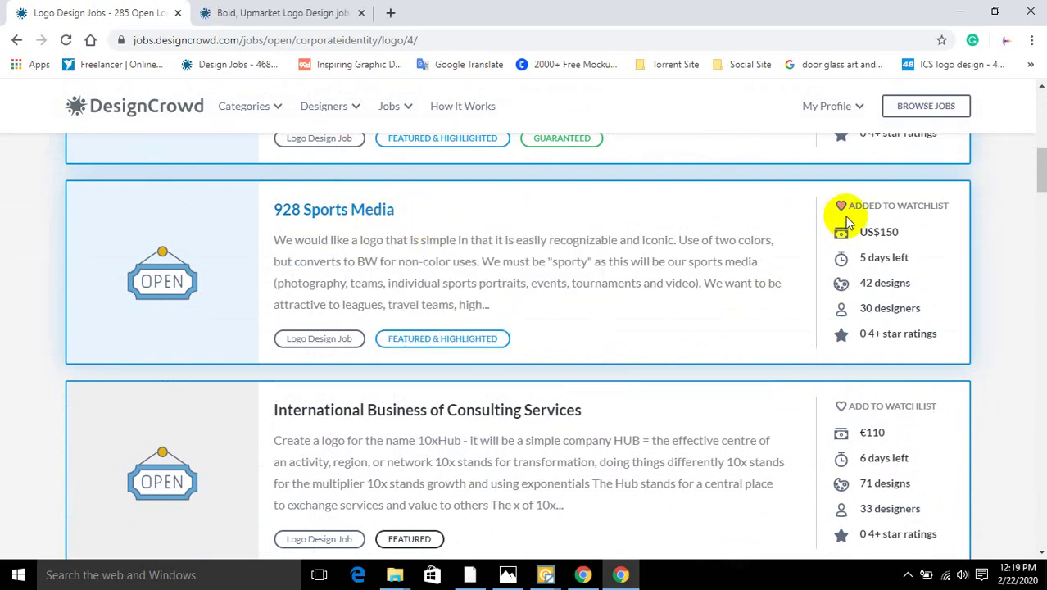
- Switch from the job list to the 928 Sports Media job page and review its prize, deadline and entry details
scroll(615, 254, "down", 1)
scroll(614, 254, "down", 3)
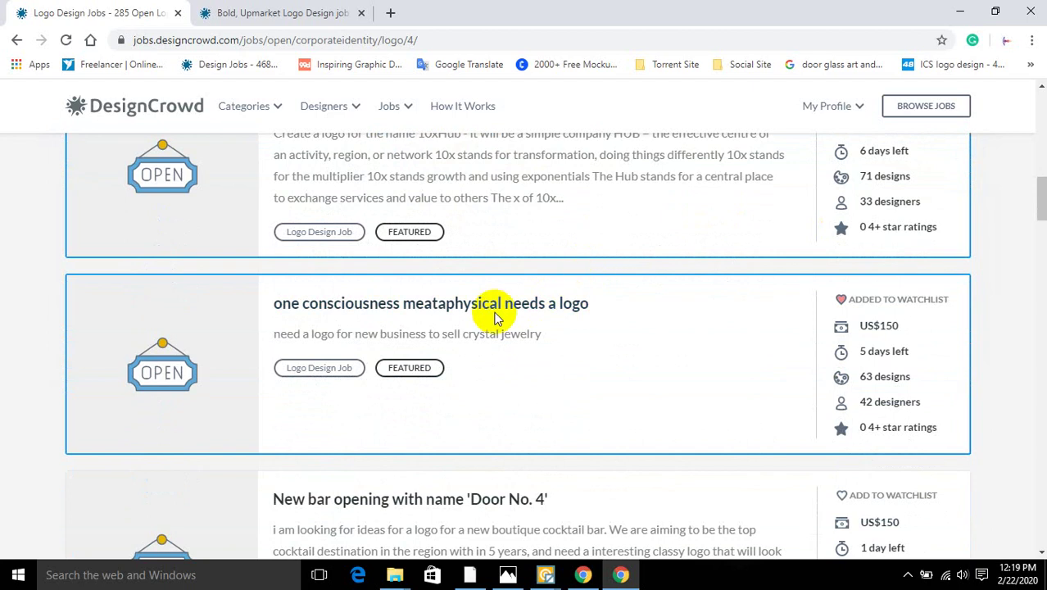
scroll(495, 318, "up", 1)
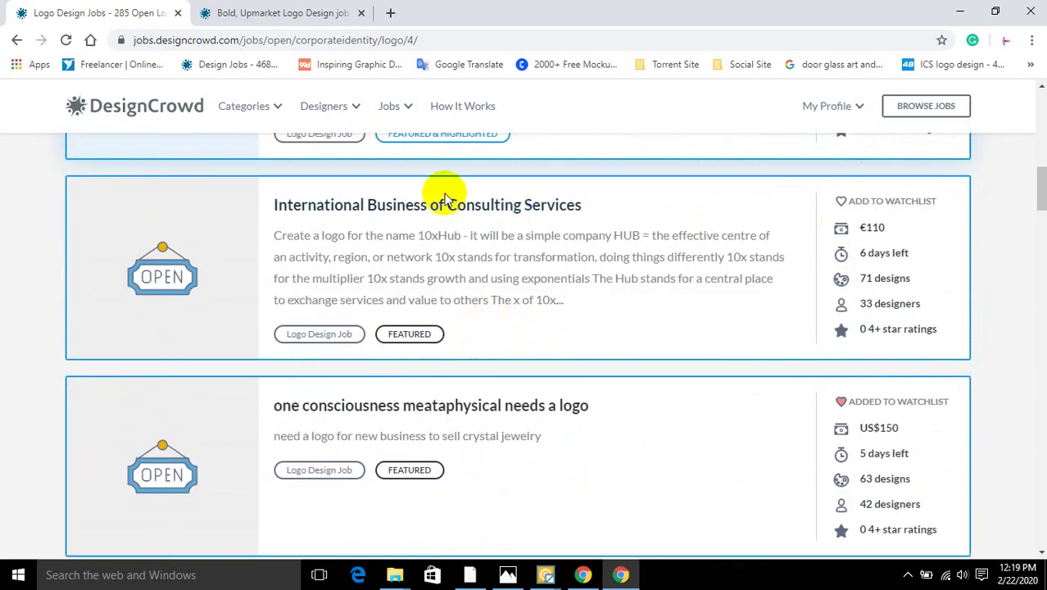
left_click(328, 13)
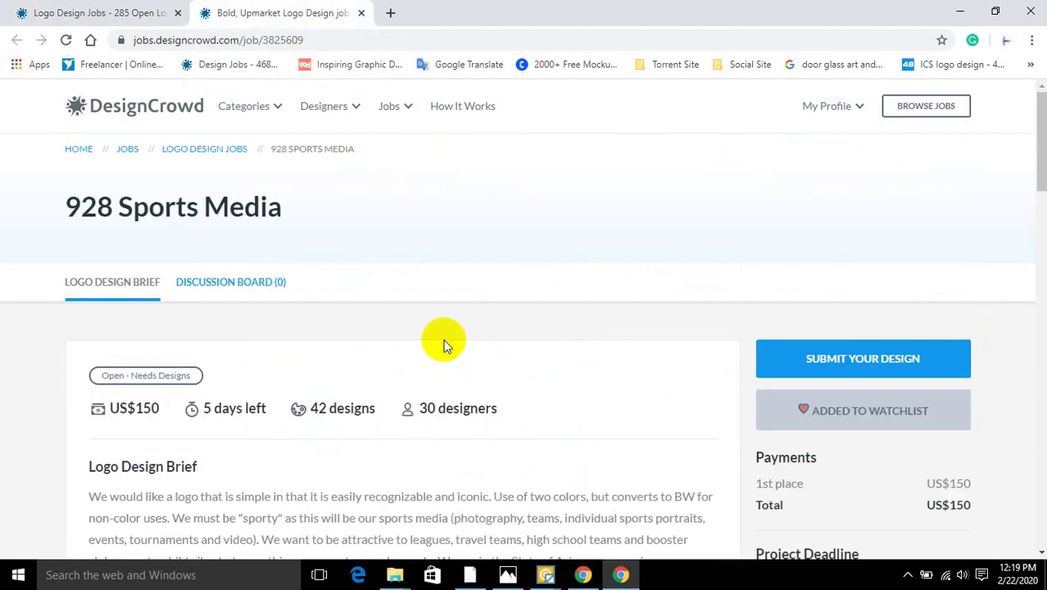
scroll(448, 340, "down", 2)
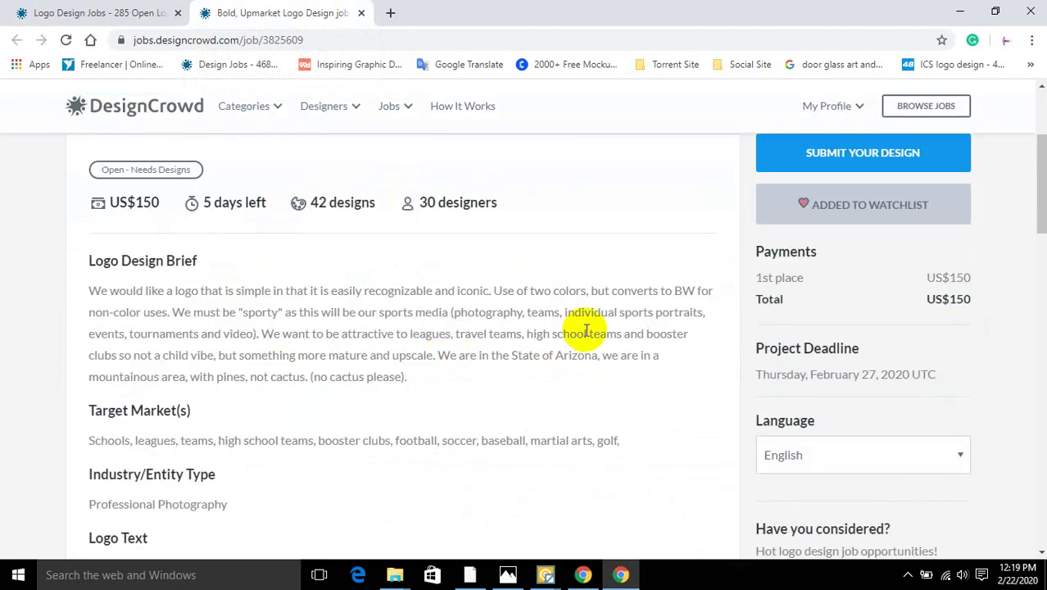
scroll(626, 303, "up", 1)
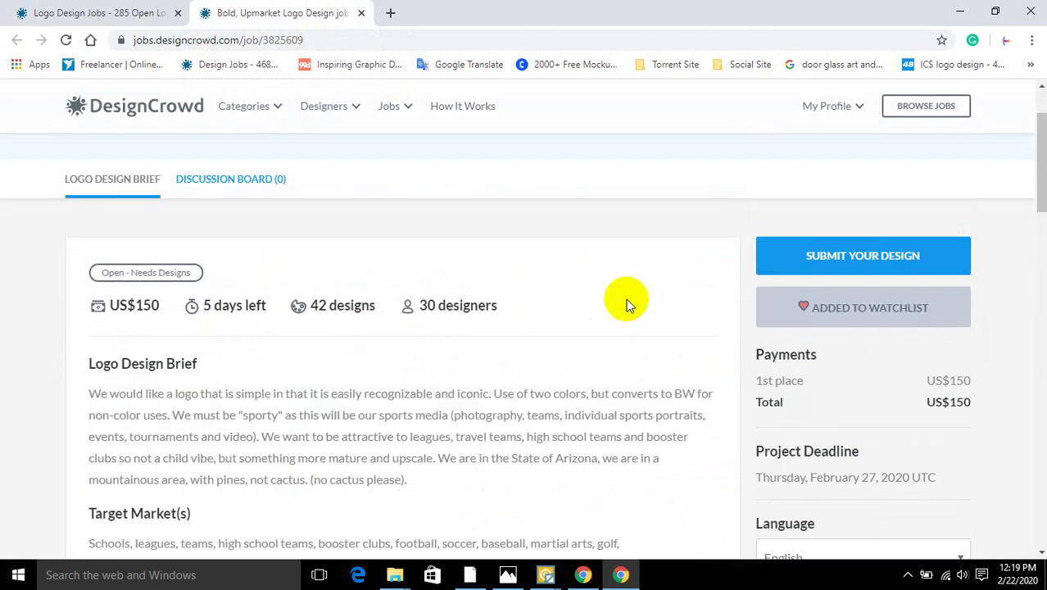
scroll(626, 303, "down", 2)
scroll(273, 264, "up", 1)
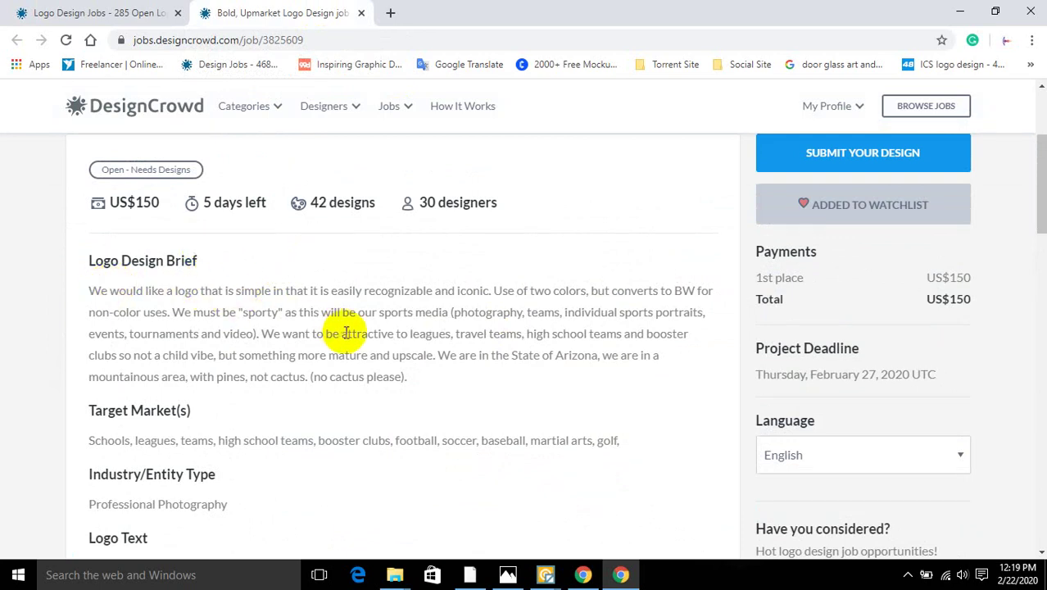
- Read through the 928 Sports Media brief, highlighting the description, the industry type and the logo text
left_click_drag(91, 290, 415, 376)
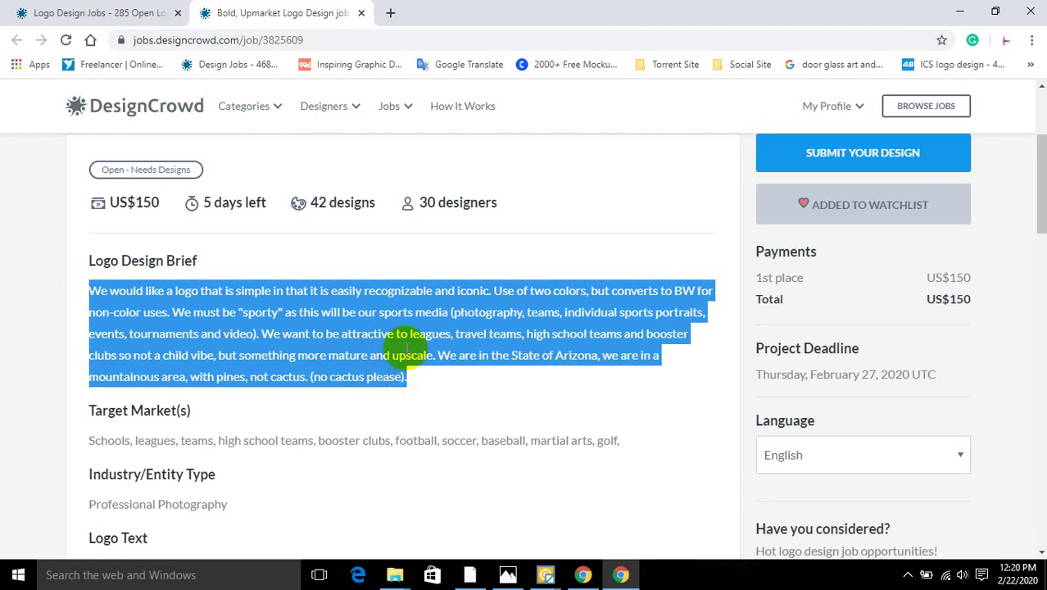
scroll(254, 308, "down", 1)
scroll(254, 308, "down", 1)
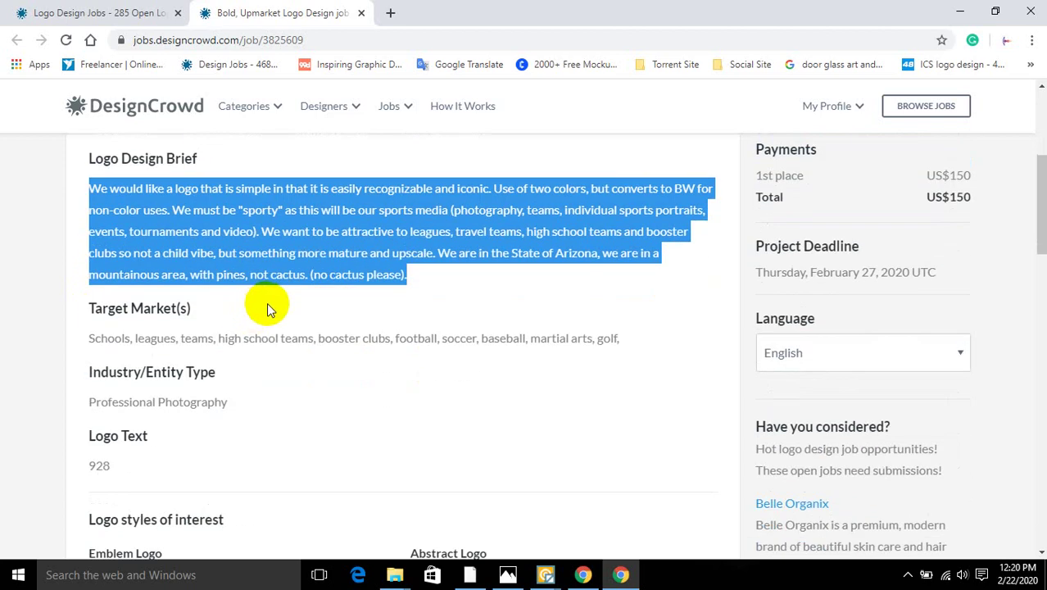
left_click(417, 281)
left_click_drag(302, 232, 89, 188)
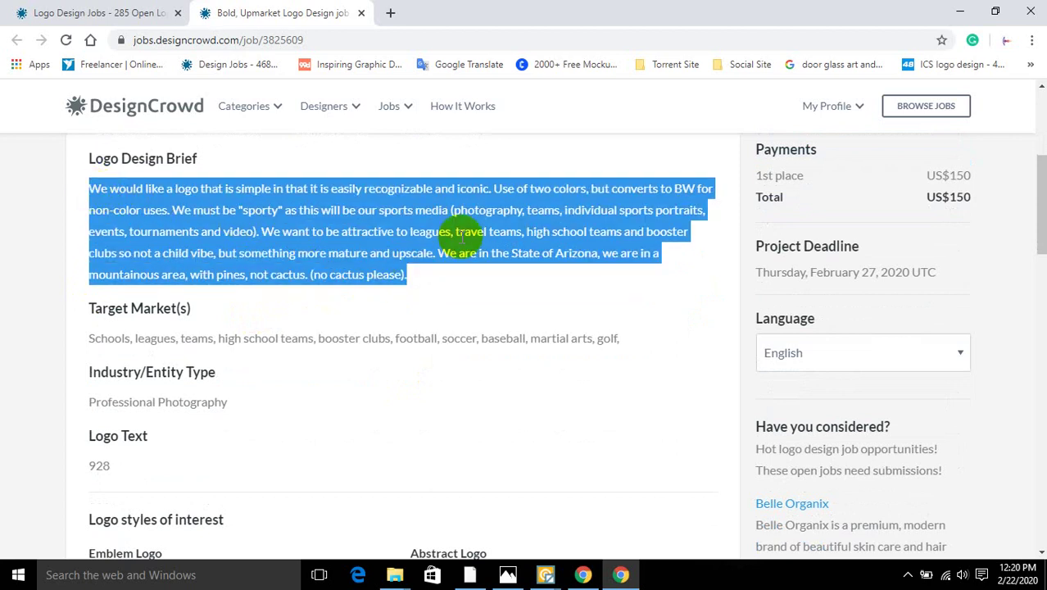
scroll(457, 239, "down", 1)
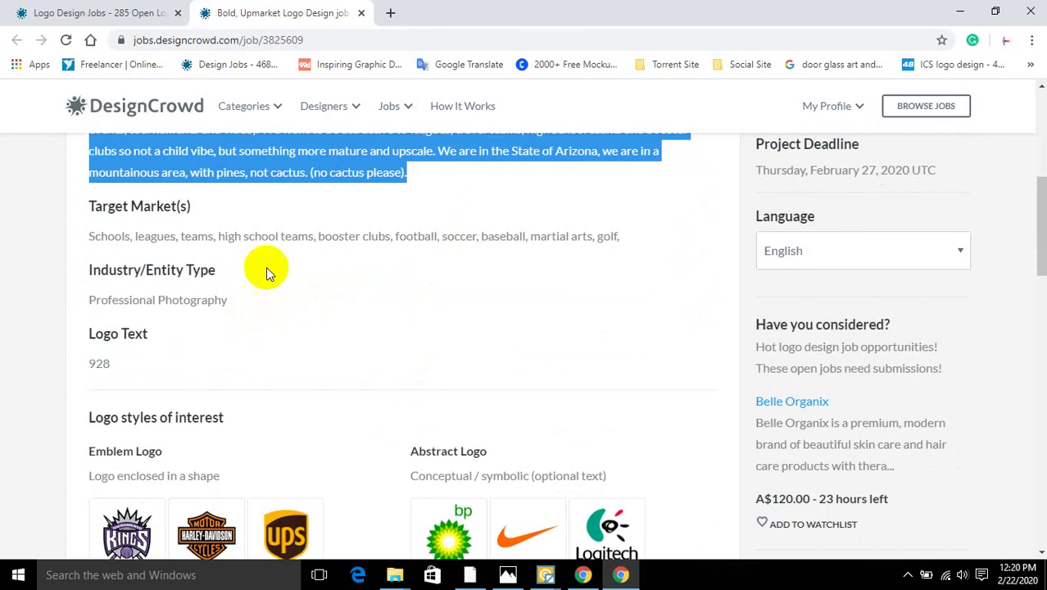
left_click_drag(97, 298, 233, 299)
left_click(92, 358)
left_click_drag(92, 361, 118, 362)
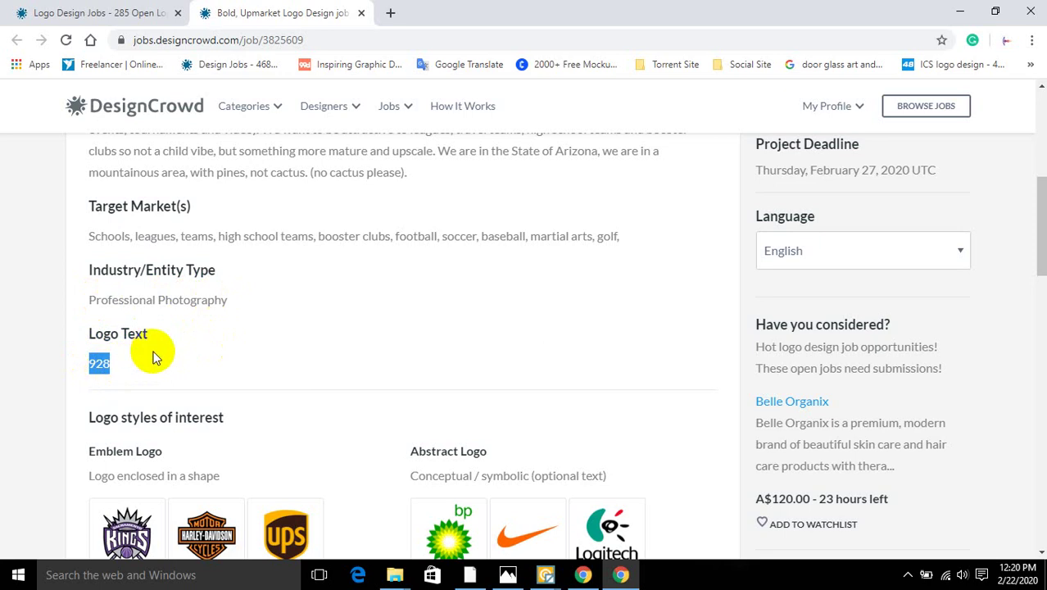
- Examine the job's logo styles of interest, customer colors and look-and-feel sliders, and return to the job header
scroll(156, 358, "down", 3)
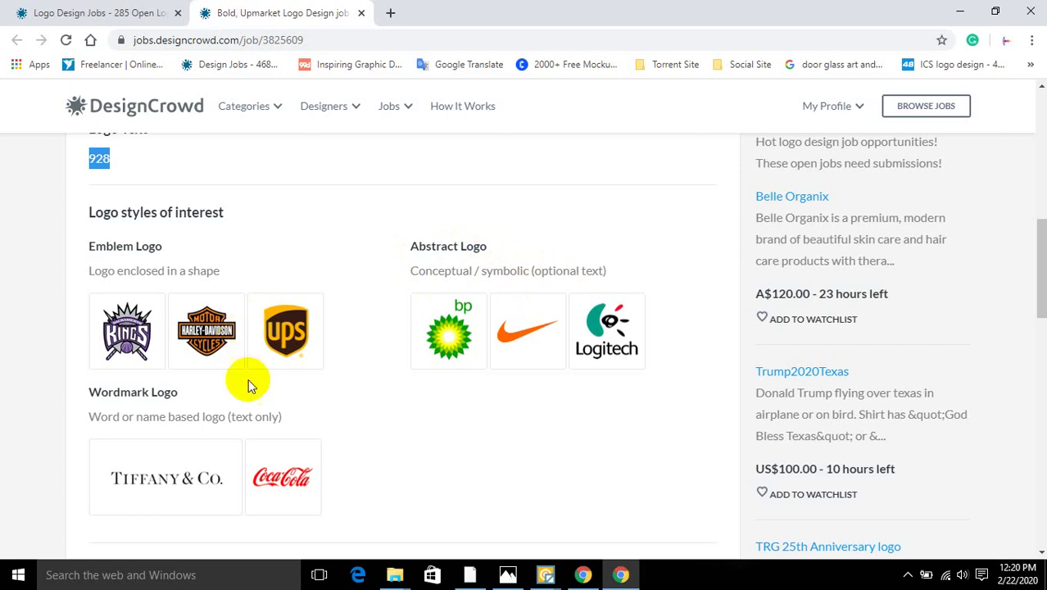
scroll(152, 489, "down", 1)
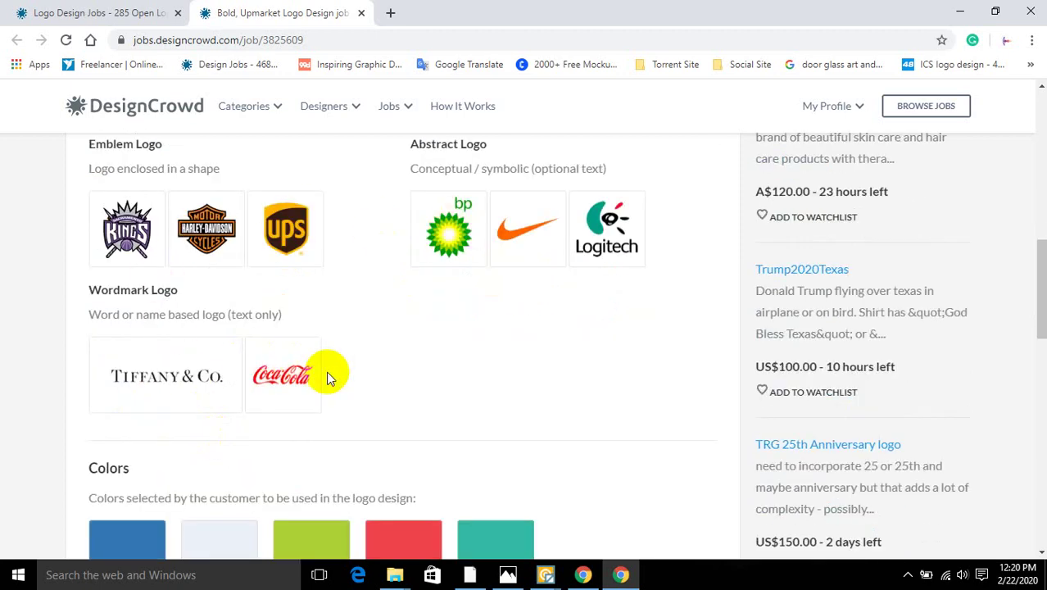
scroll(215, 290, "up", 2)
scroll(192, 319, "down", 2)
scroll(260, 343, "down", 1)
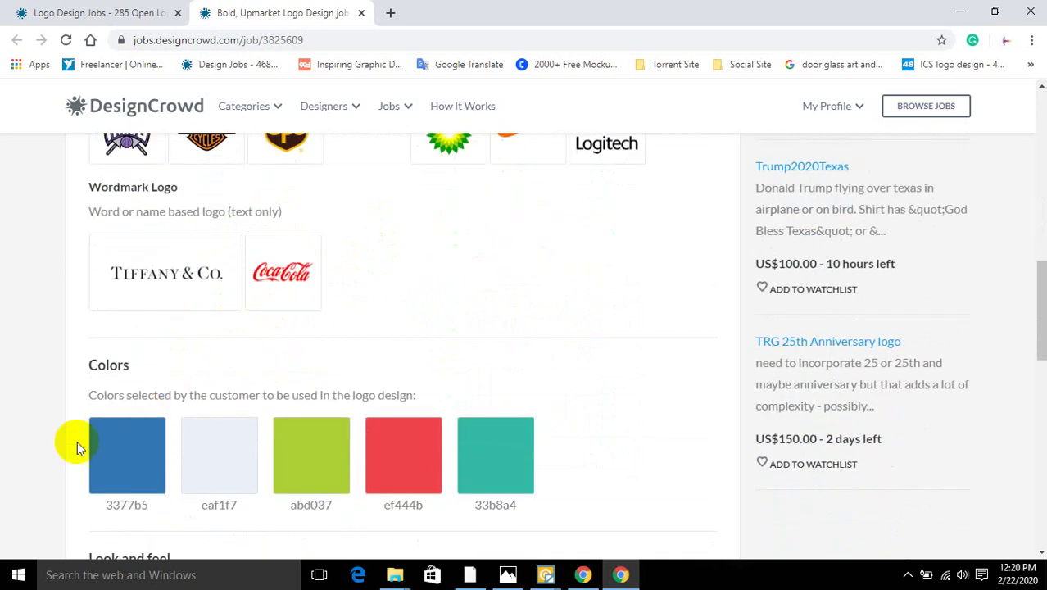
scroll(168, 445, "down", 2)
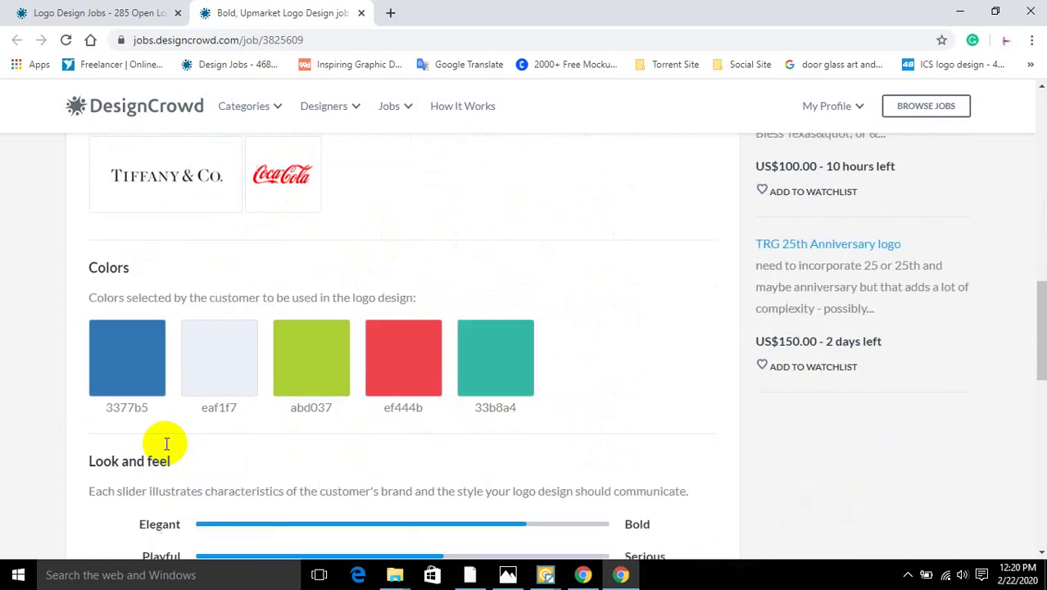
scroll(149, 352, "down", 5)
scroll(148, 349, "up", 10)
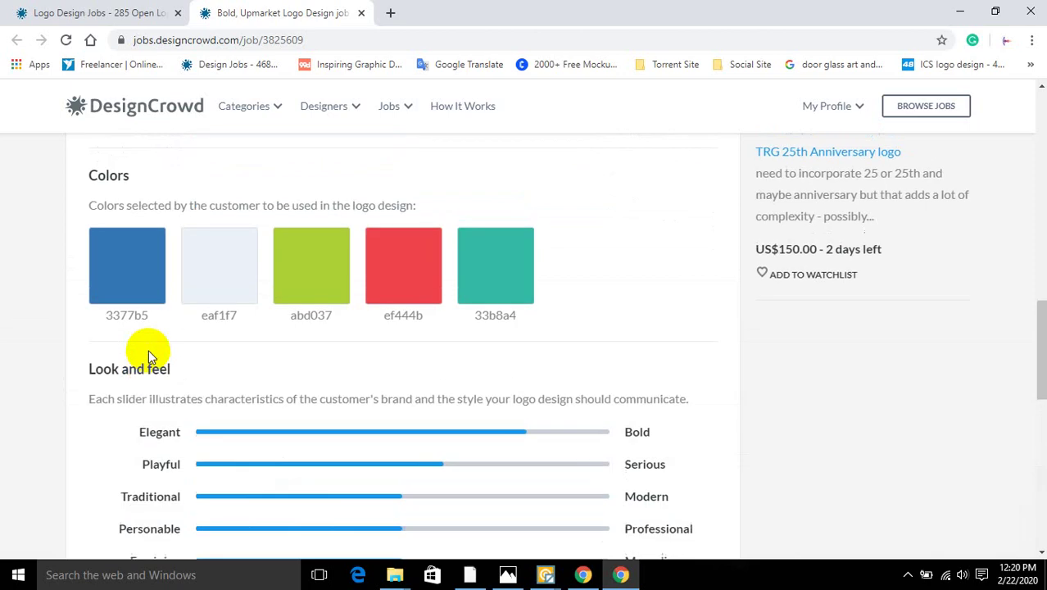
scroll(149, 350, "up", 3)
scroll(388, 404, "down", 1)
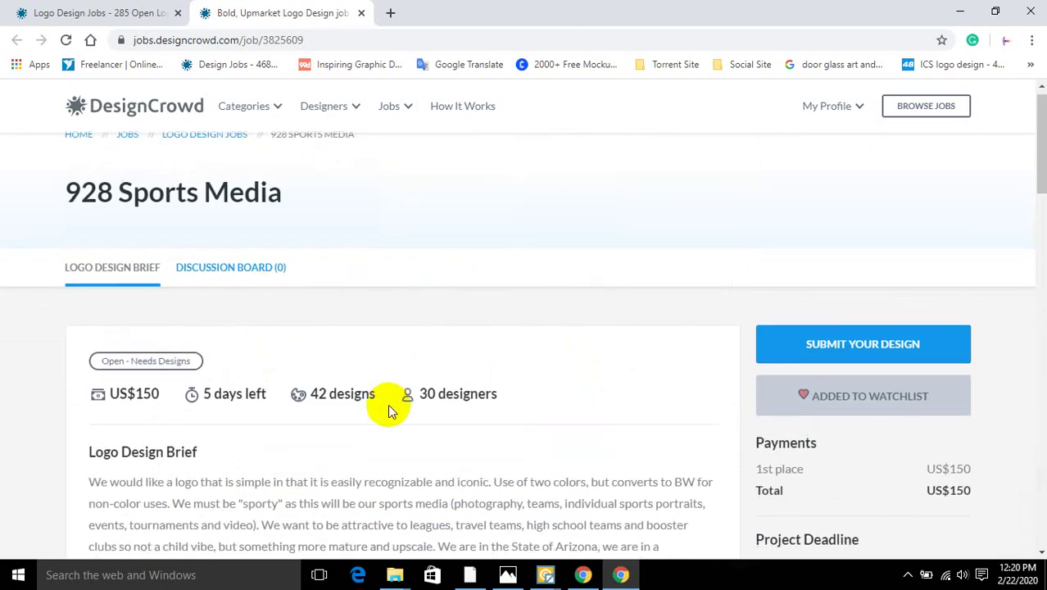
- Open the design submission form for the 928 Sports Media job and dismiss the Grammarly tour offer
left_click(836, 264)
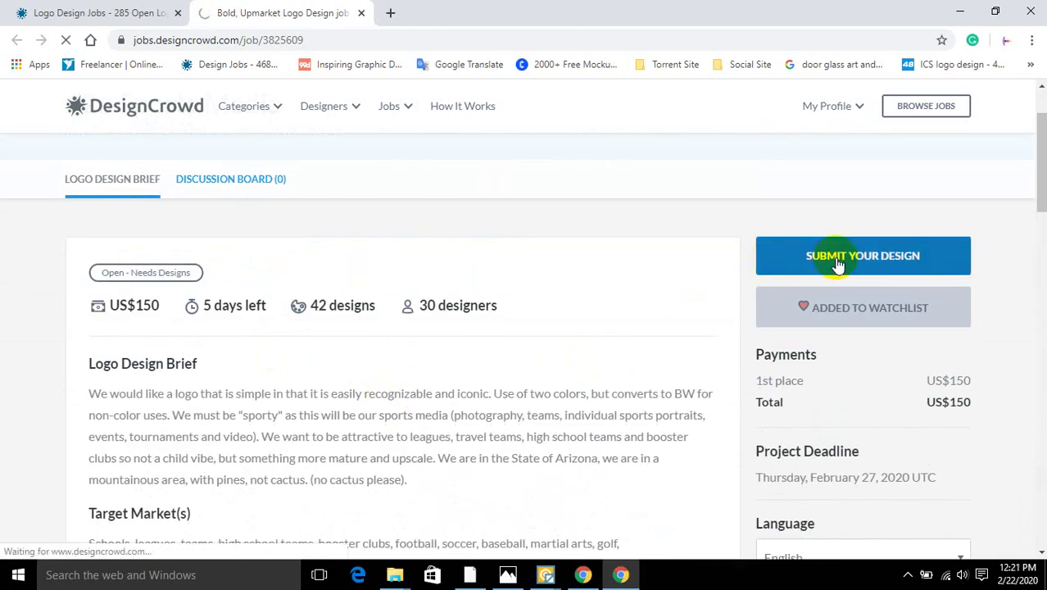
scroll(834, 262, "down", 3)
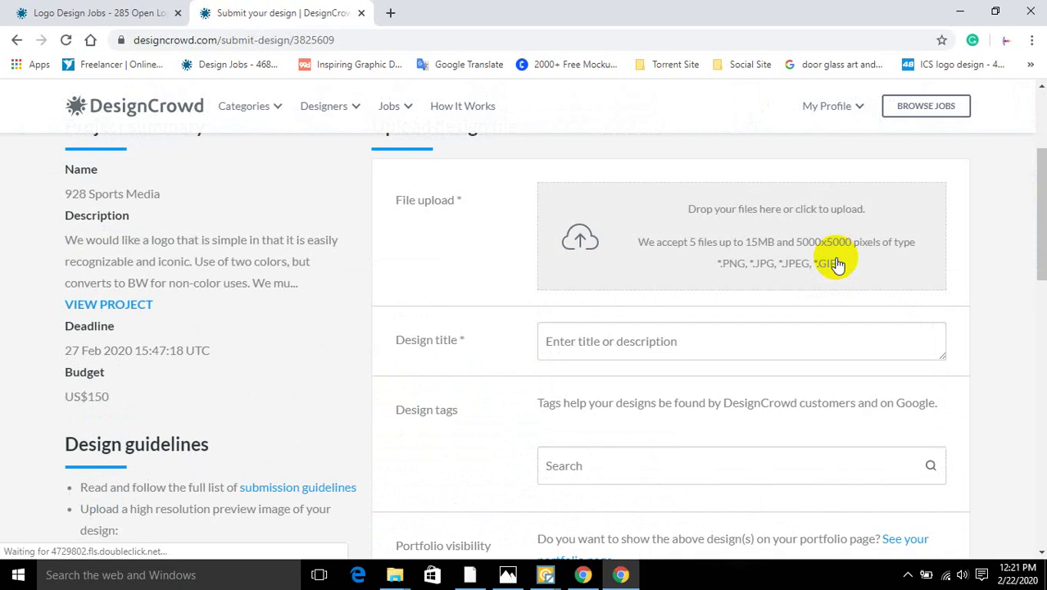
left_click(574, 342)
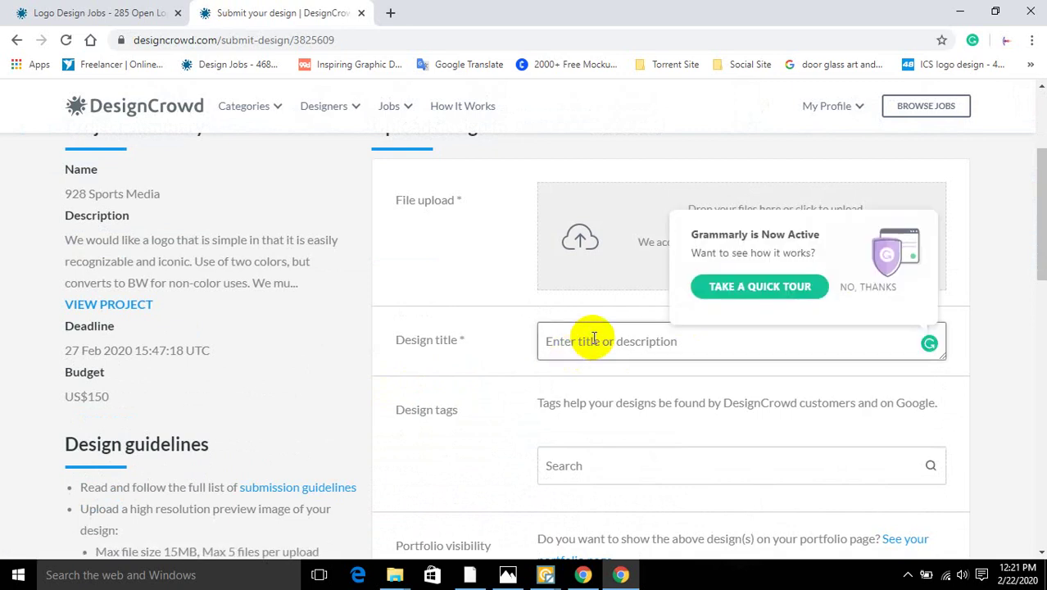
left_click(872, 286)
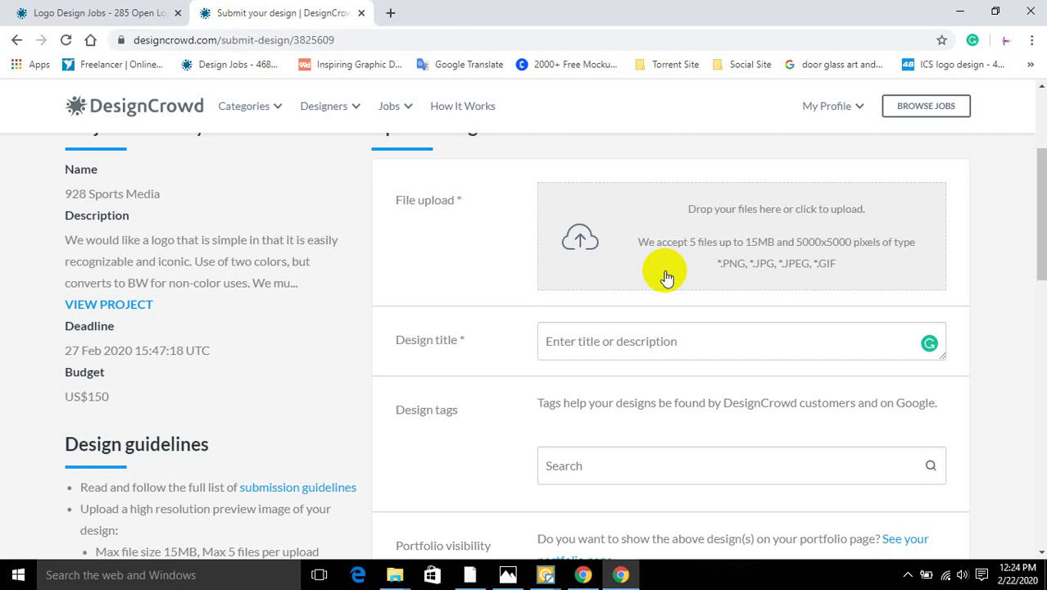
mouse_move(840, 107)
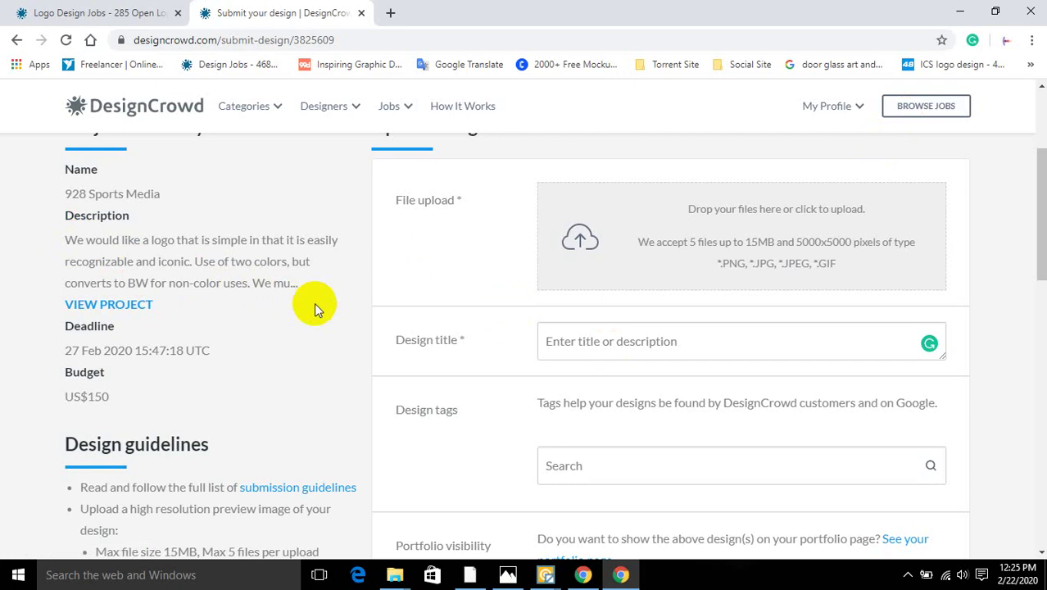
left_click(730, 247)
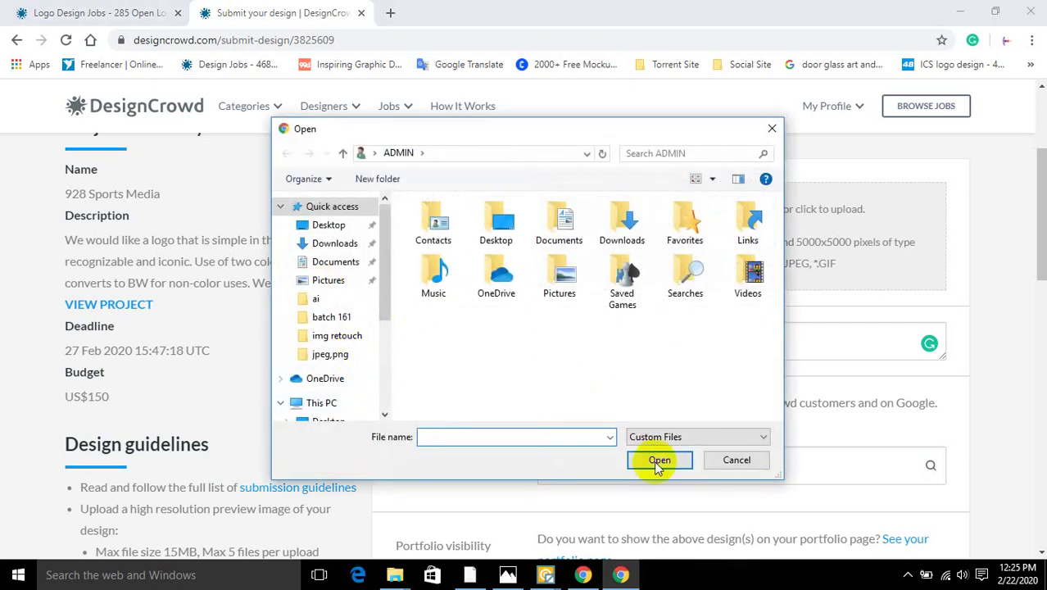
left_click(729, 461)
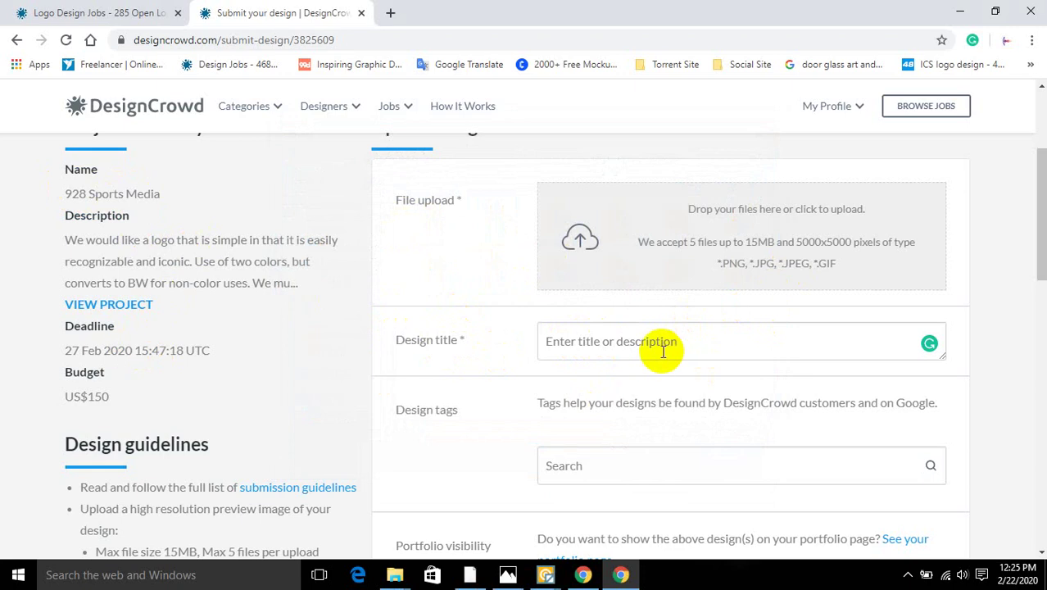
- Copy the project name 928 Sports Media from the project summary and paste it as the design title
left_click(65, 194)
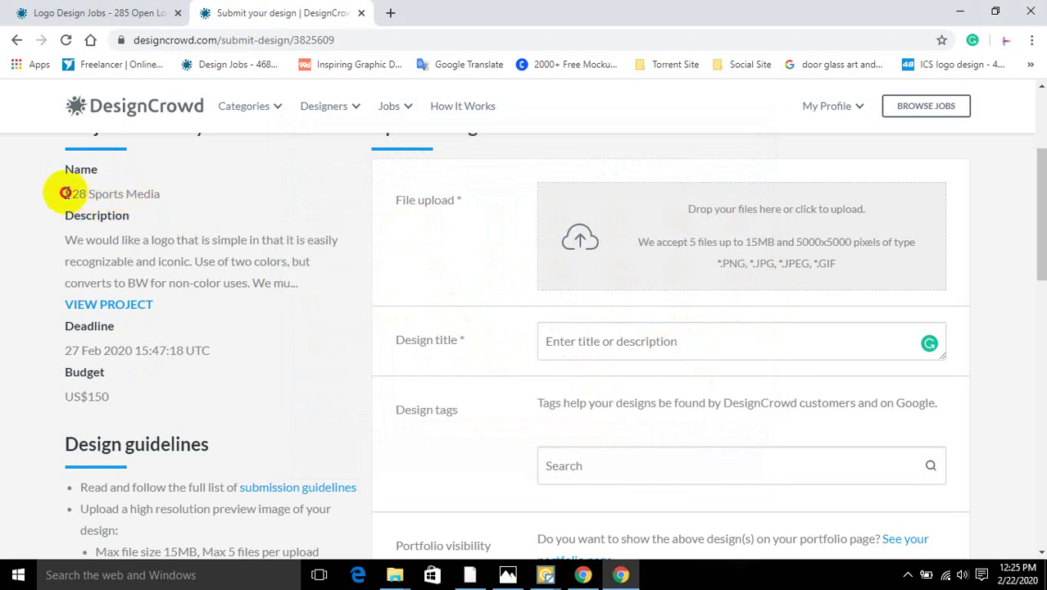
left_click_drag(65, 193, 164, 203)
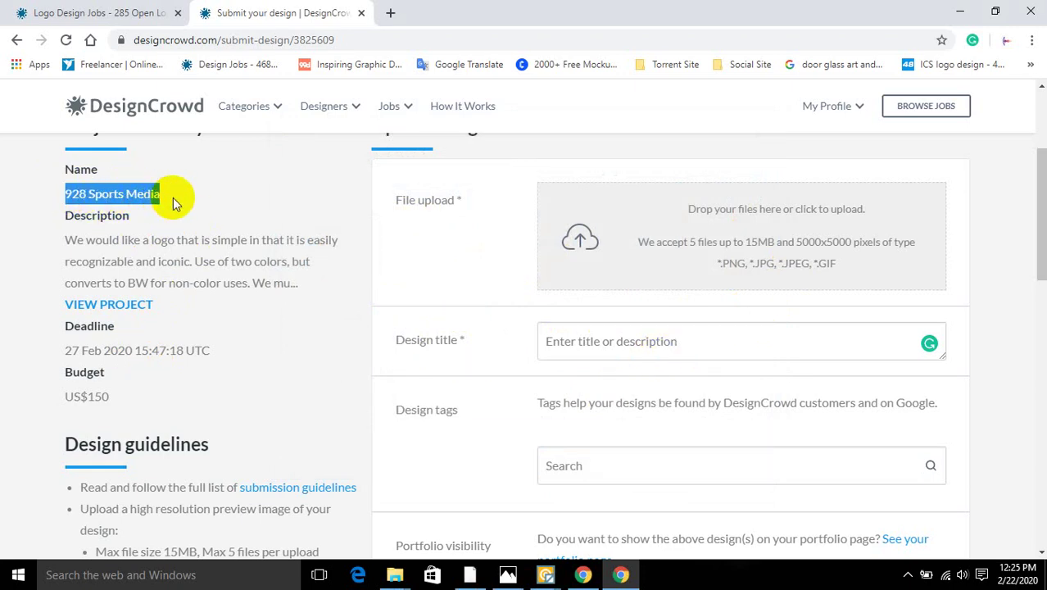
right_click(135, 196)
left_click(154, 205)
left_click(612, 339)
right_click(627, 348)
left_click(647, 432)
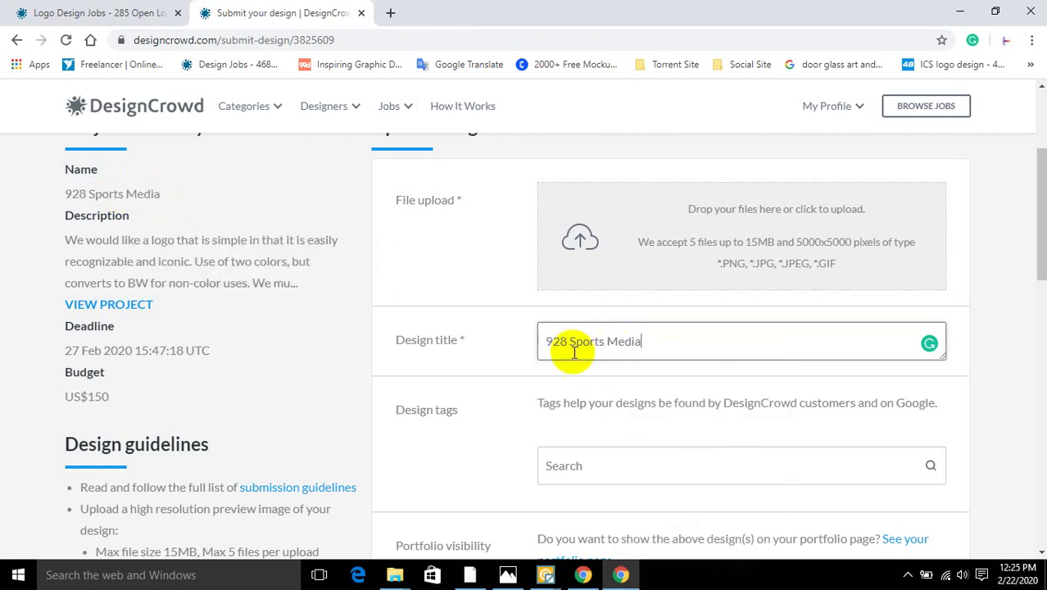
- Check the project summary and the open logo jobs list, and return to the submission form's design tags section
scroll(633, 428, "down", 1)
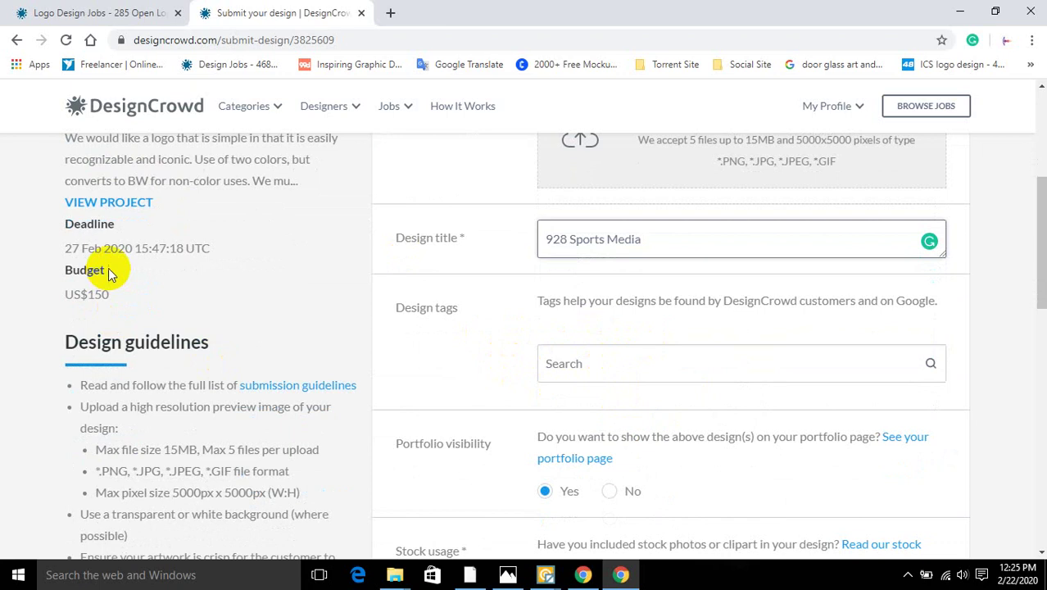
scroll(108, 267, "up", 3)
left_click(78, 12)
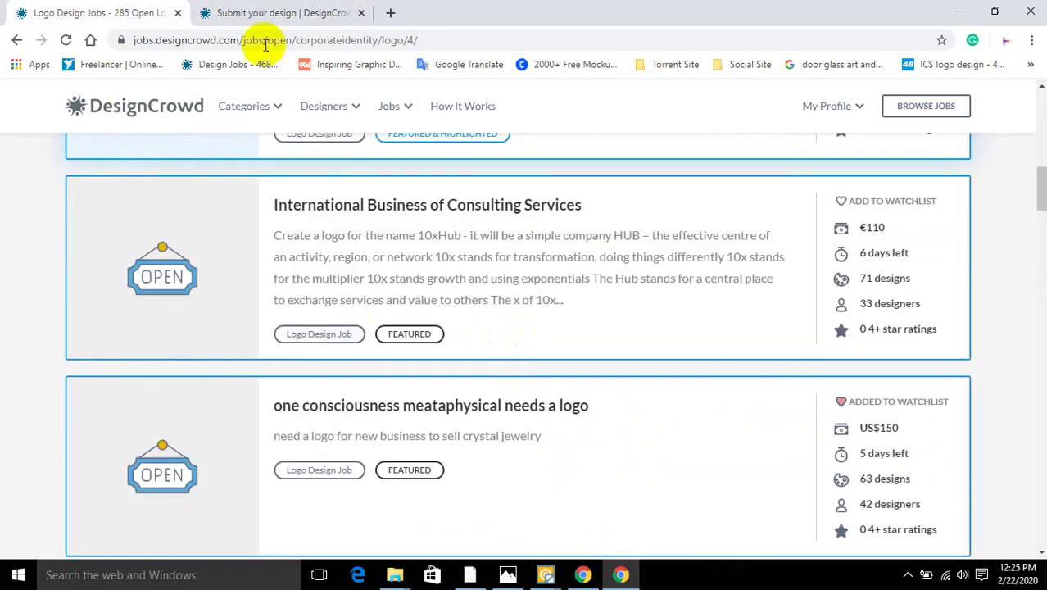
left_click(279, 12)
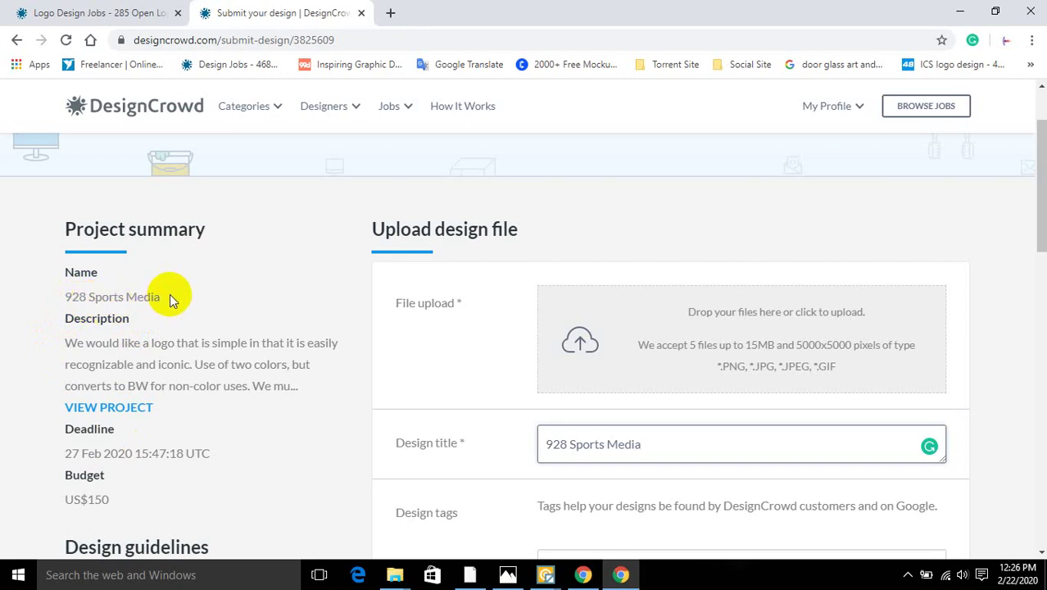
scroll(603, 424, "down", 5)
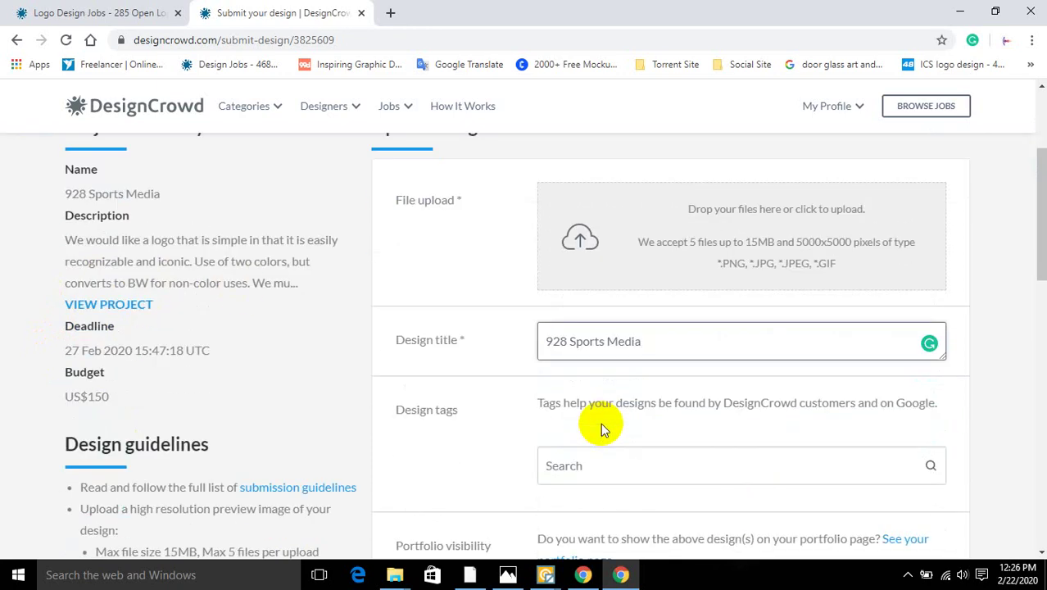
scroll(600, 425, "up", 3)
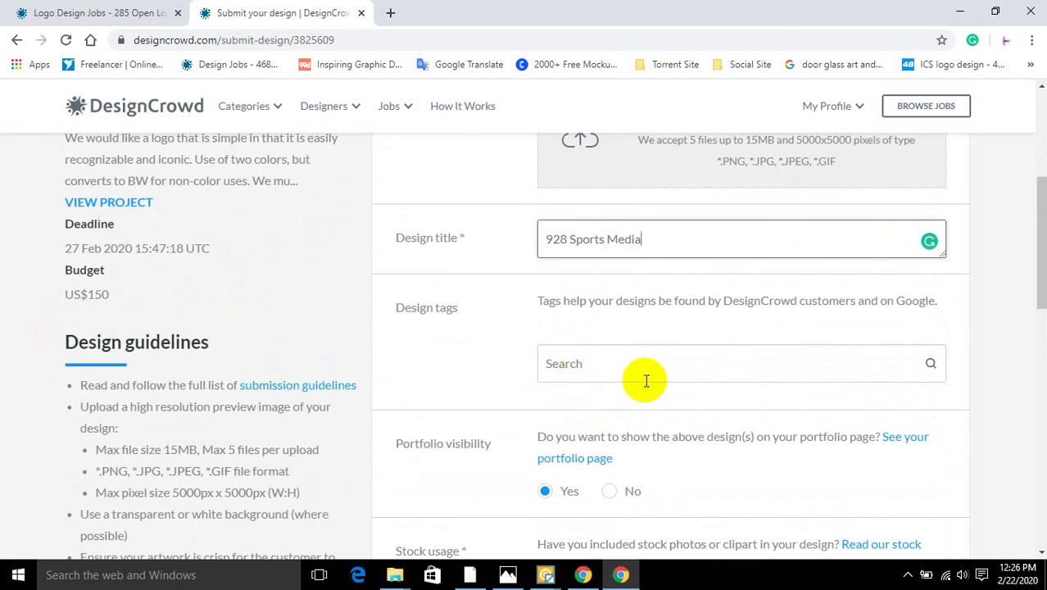
- Leave the design tags empty and set both portfolio visibility and stock usage to No on the submission form
left_click(592, 365)
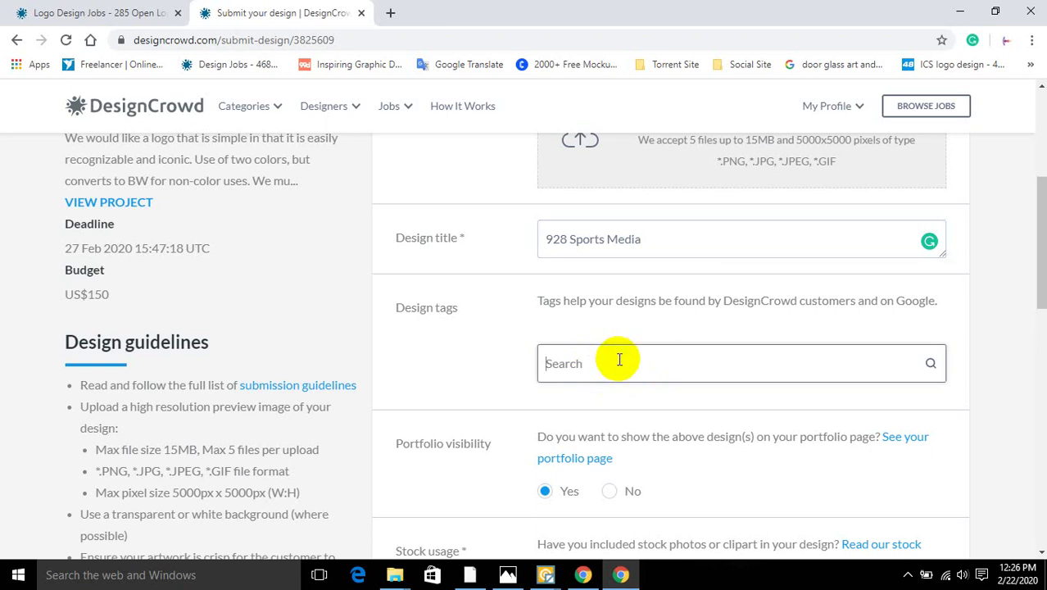
scroll(618, 358, "down", 1)
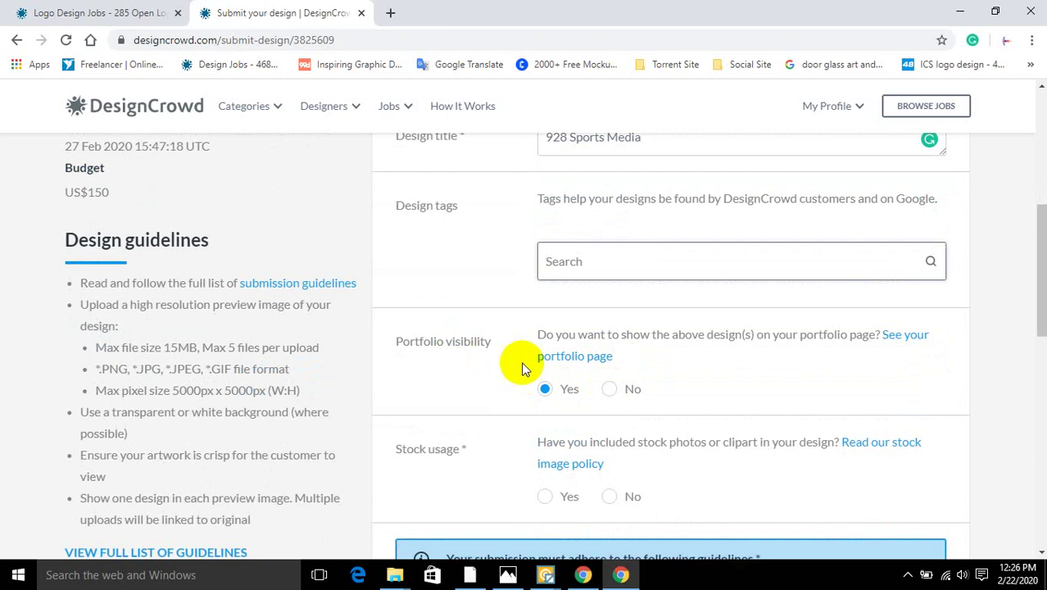
left_click(611, 389)
scroll(613, 391, "down", 1)
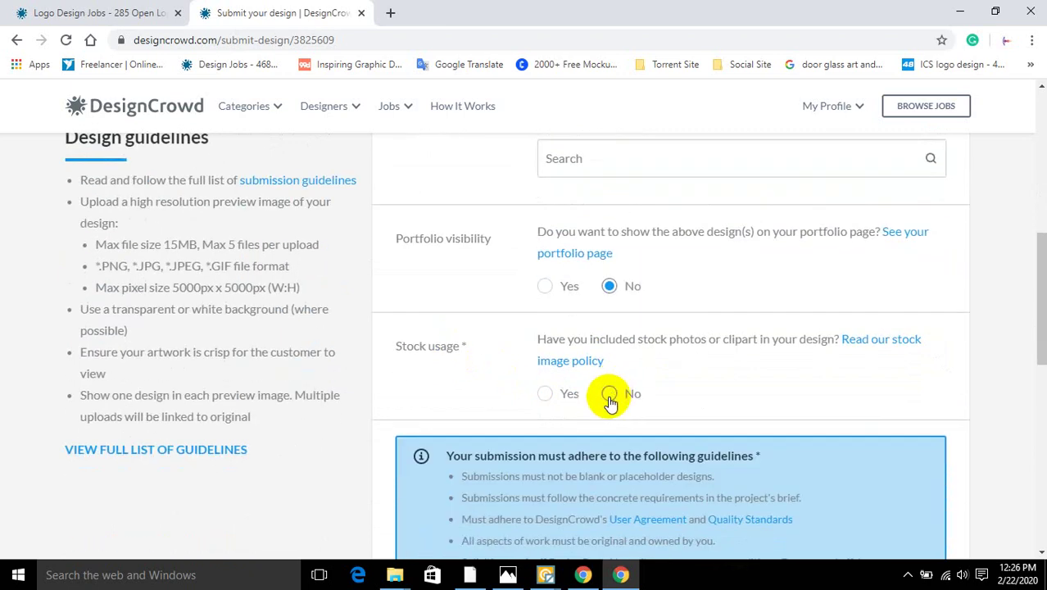
left_click(610, 394)
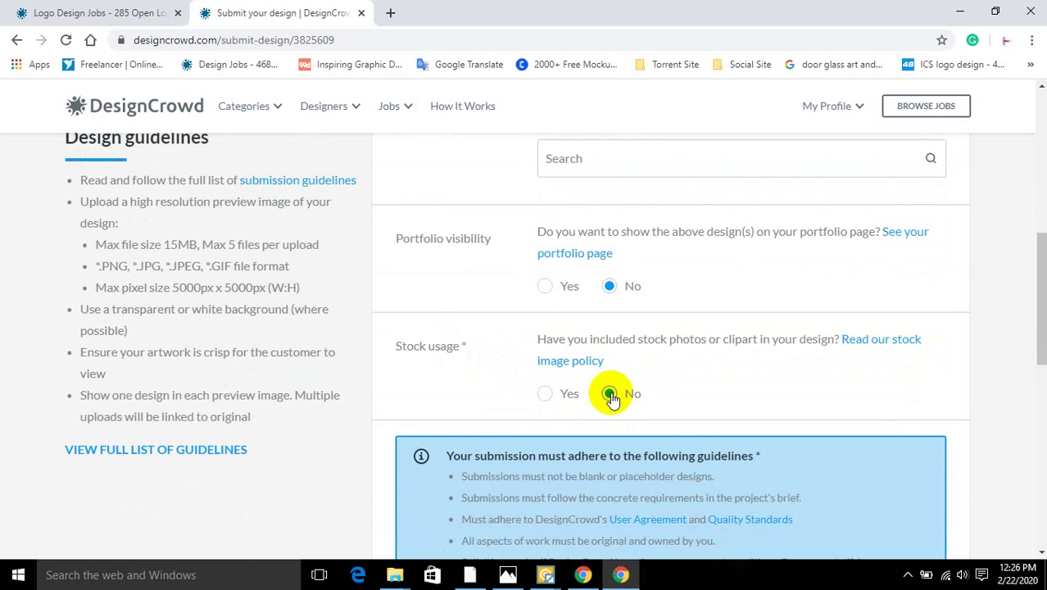
- Review the submission form's file upload area, design title, project summary, stock usage answer and submission guidelines
scroll(612, 217, "up", 5)
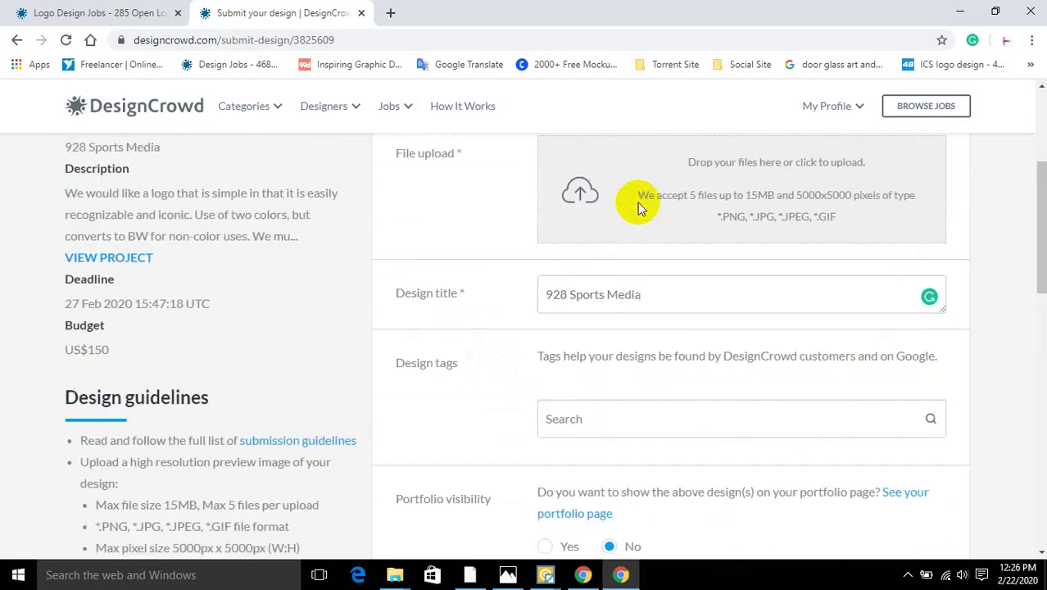
scroll(631, 228, "down", 3)
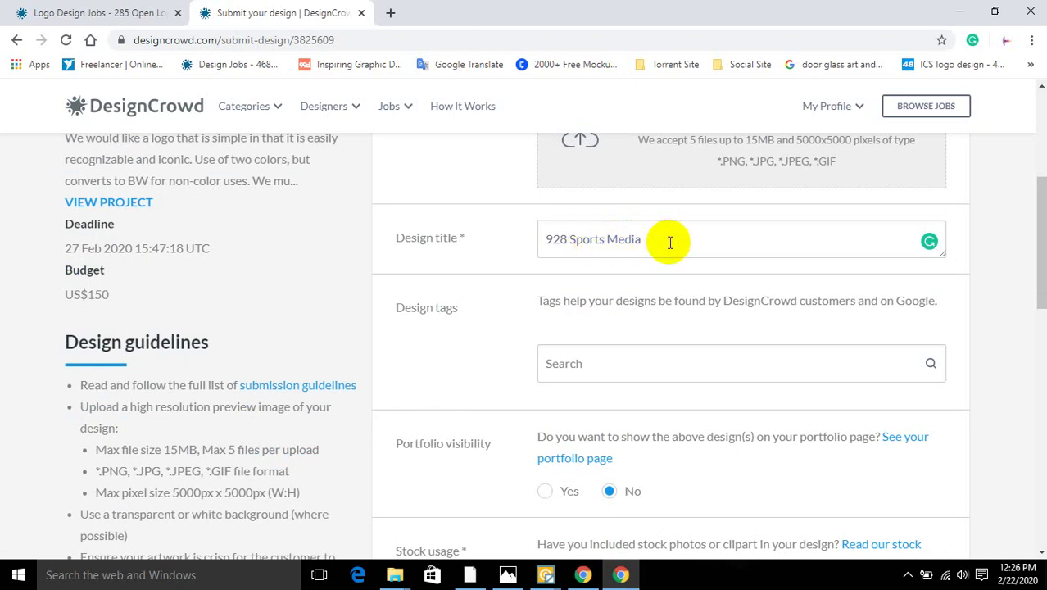
scroll(671, 241, "down", 3)
scroll(328, 328, "up", 7)
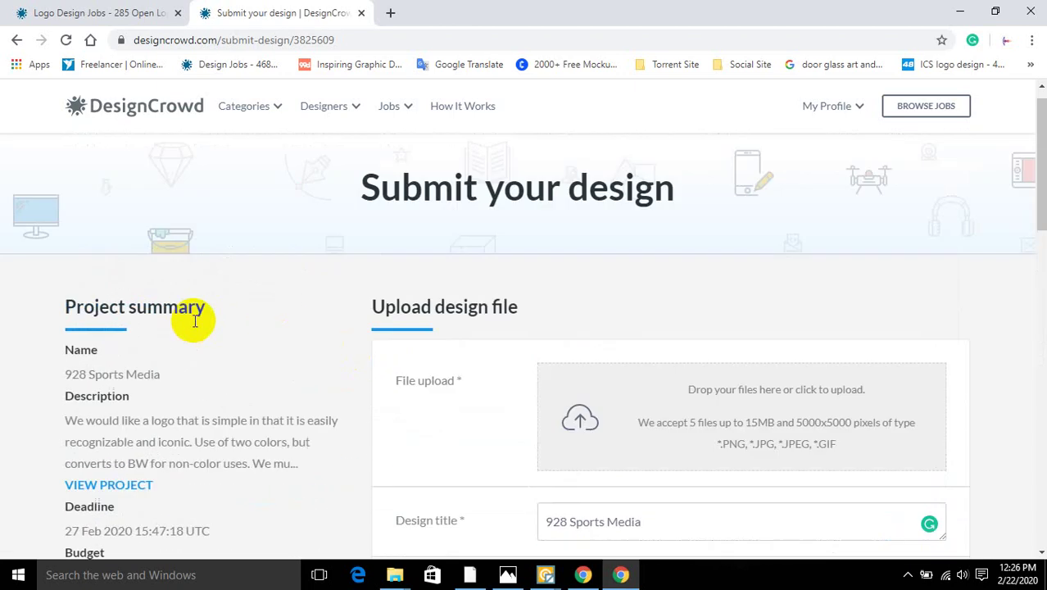
scroll(339, 367, "down", 7)
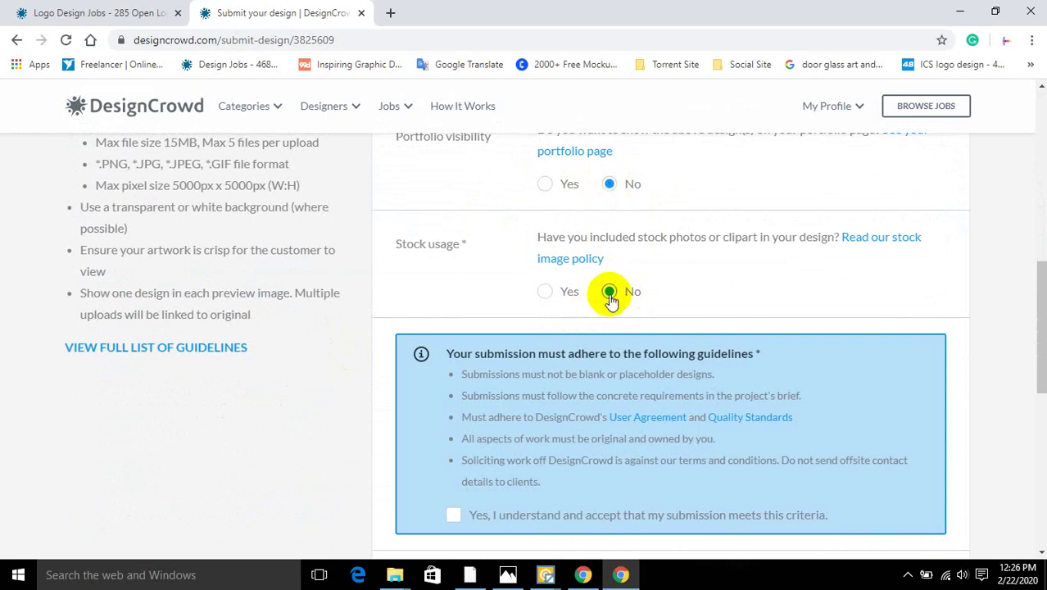
left_click(610, 292)
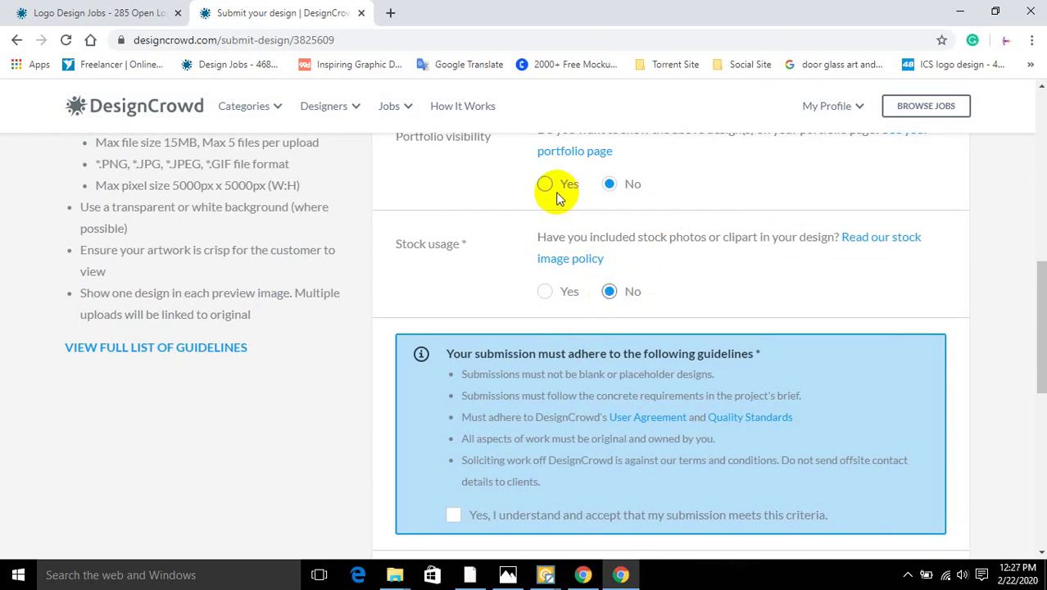
scroll(557, 197, "up", 3)
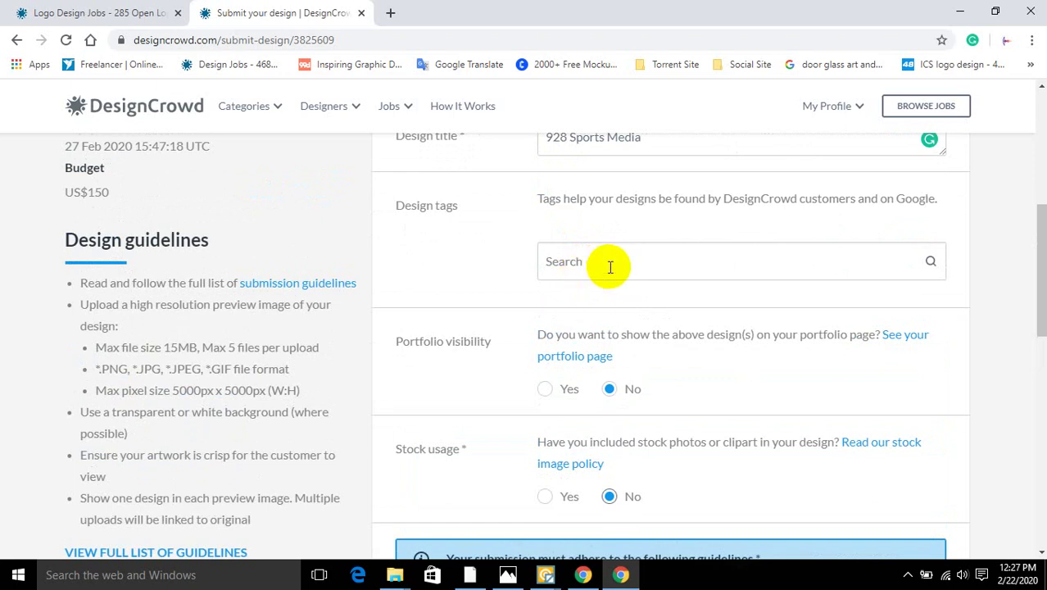
scroll(611, 266, "down", 2)
scroll(583, 374, "down", 2)
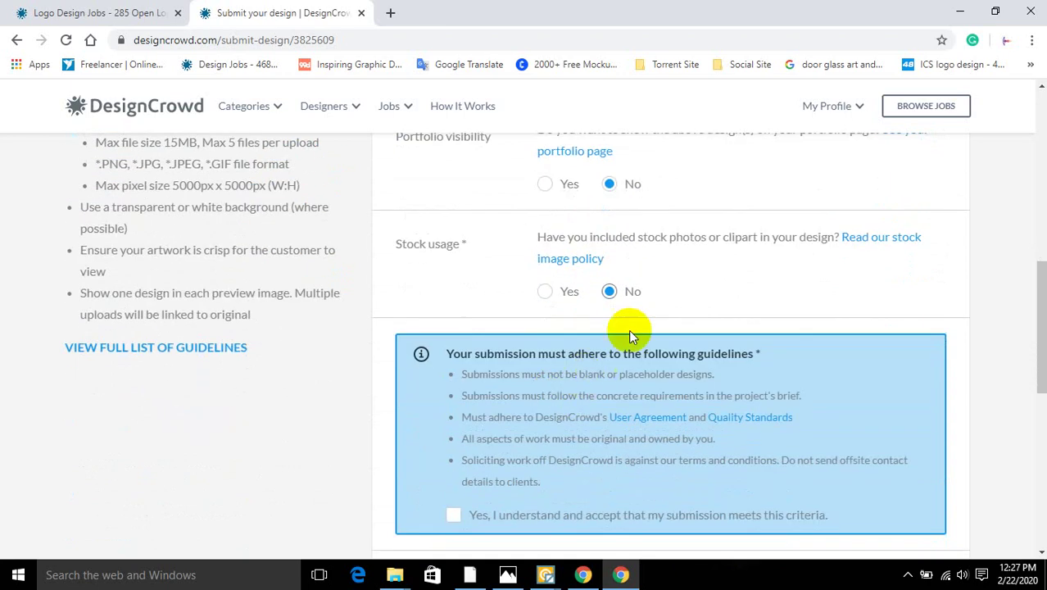
- Keep stock usage set to No and accept that the submission meets the guideline criteria
left_click(610, 292)
scroll(614, 294, "down", 6)
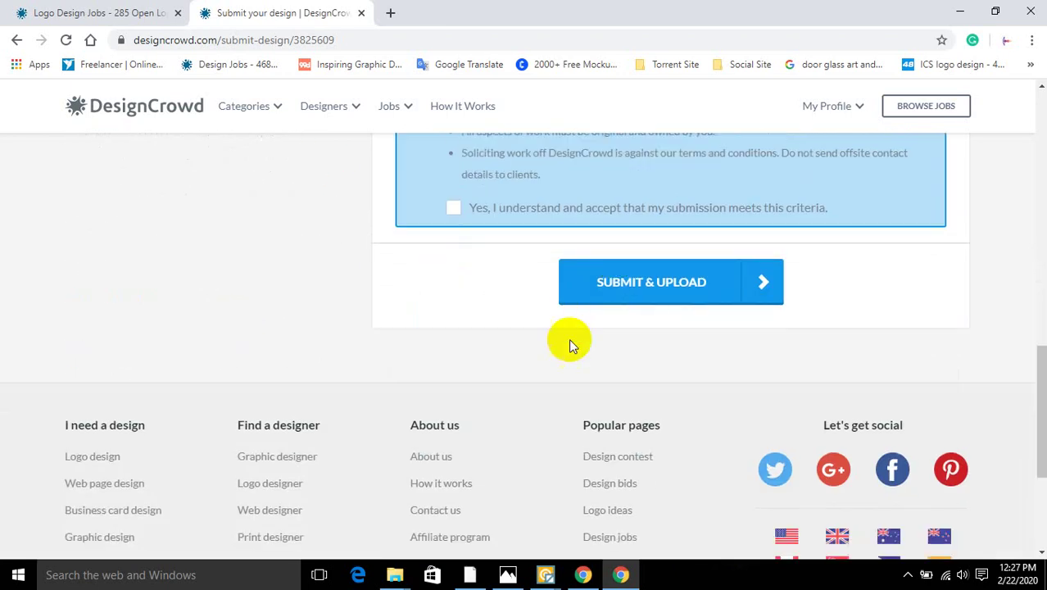
left_click(452, 211)
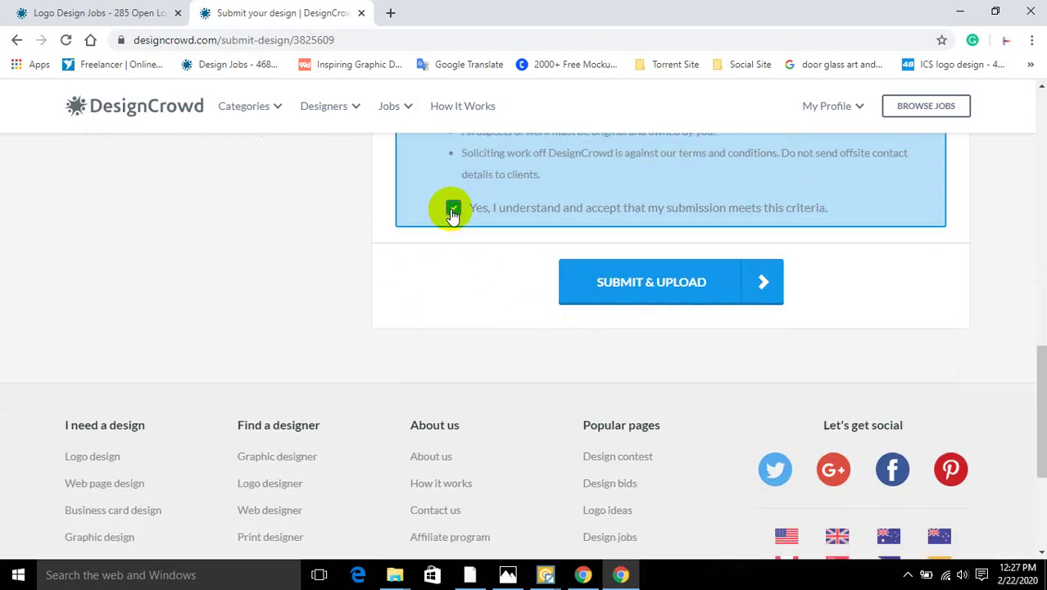
- Switch stock usage to Yes to view the stock image detail fields, and set it back to No
scroll(452, 209, "up", 6)
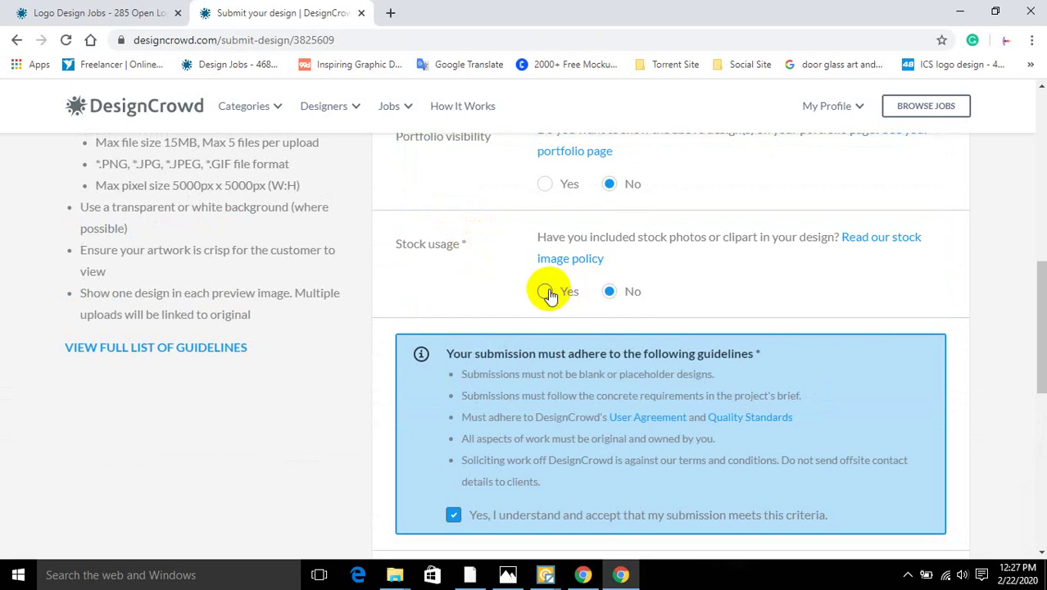
left_click(545, 291)
scroll(591, 291, "down", 1)
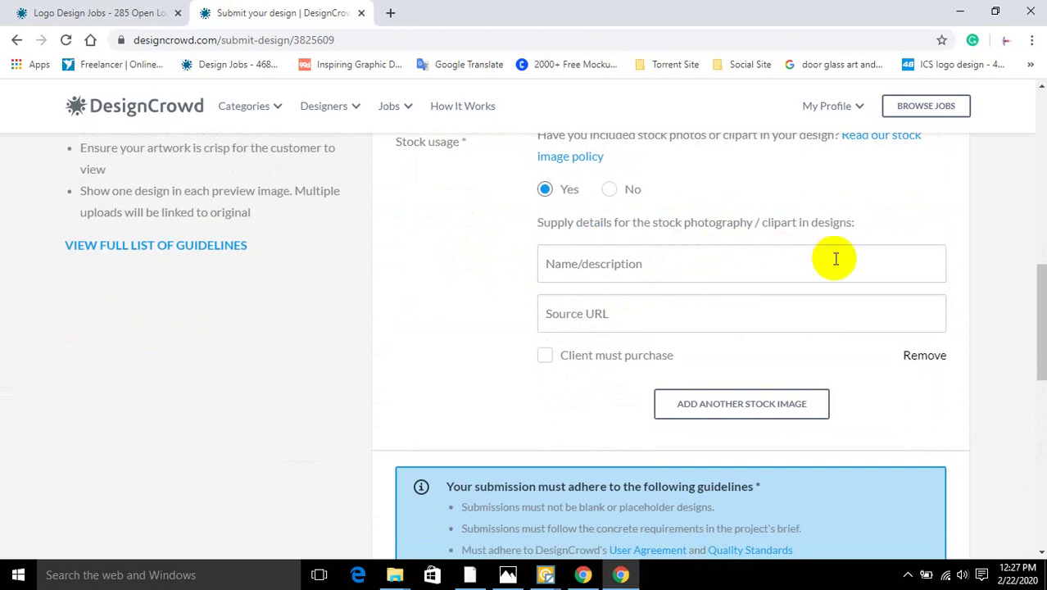
scroll(827, 259, "up", 1)
left_click(610, 292)
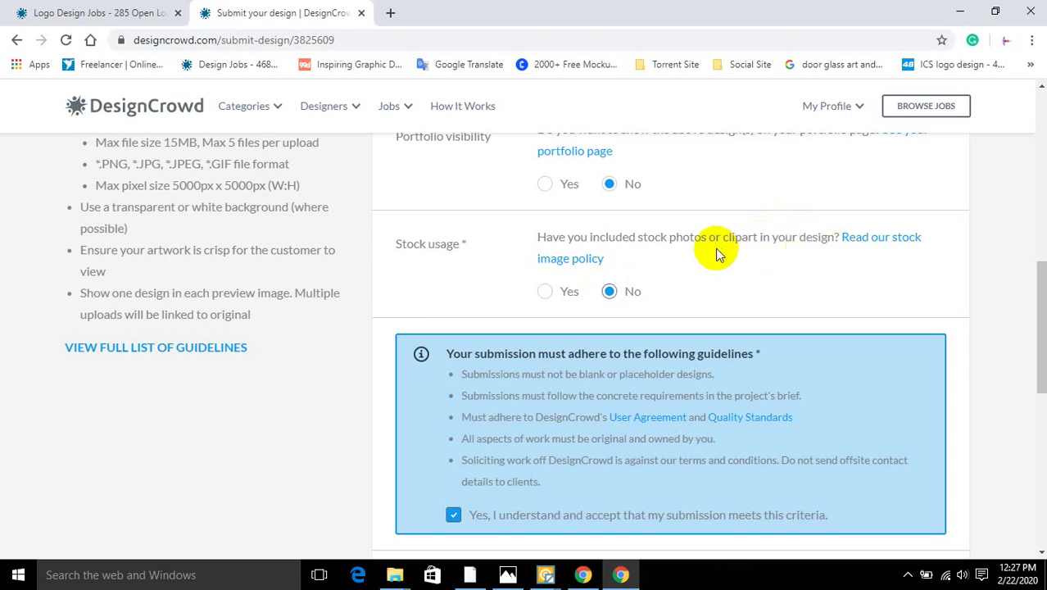
- Check the completed submission form from end to end, and open the designer profile overview to view the rank
scroll(573, 336, "down", 3)
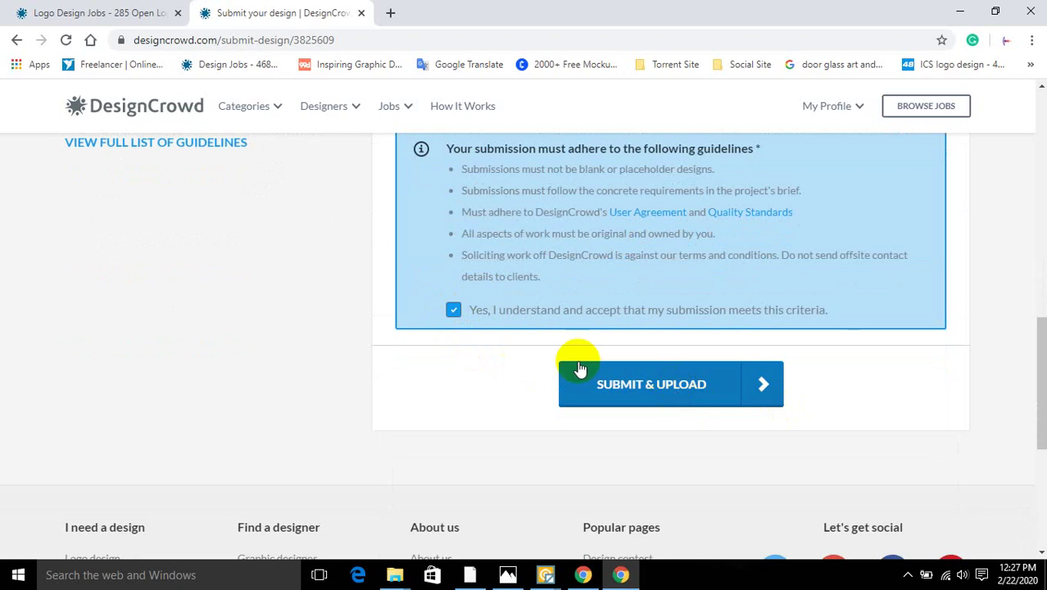
scroll(277, 338, "up", 7)
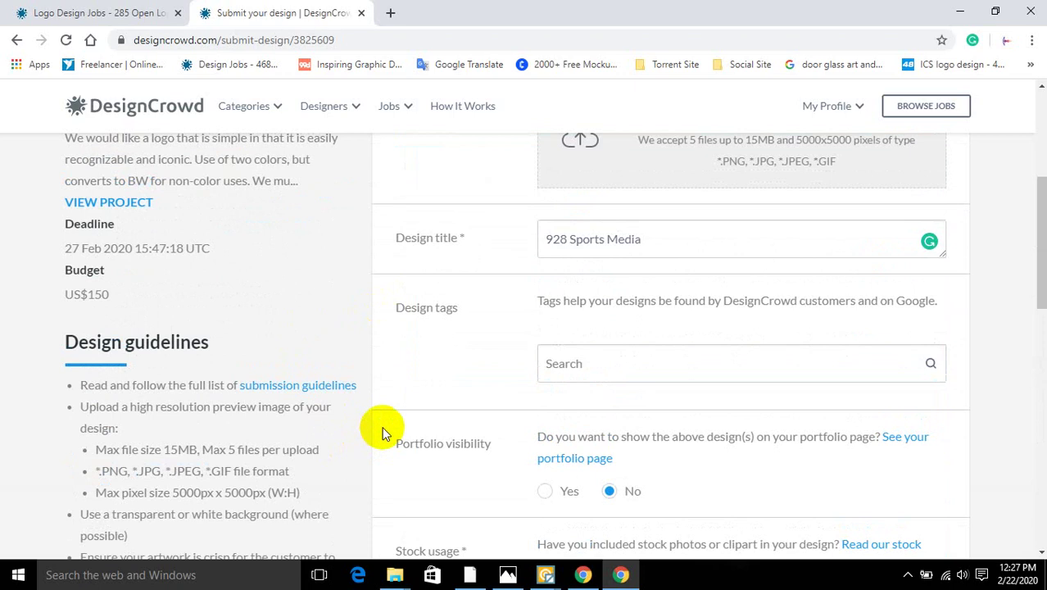
scroll(382, 431, "up", 4)
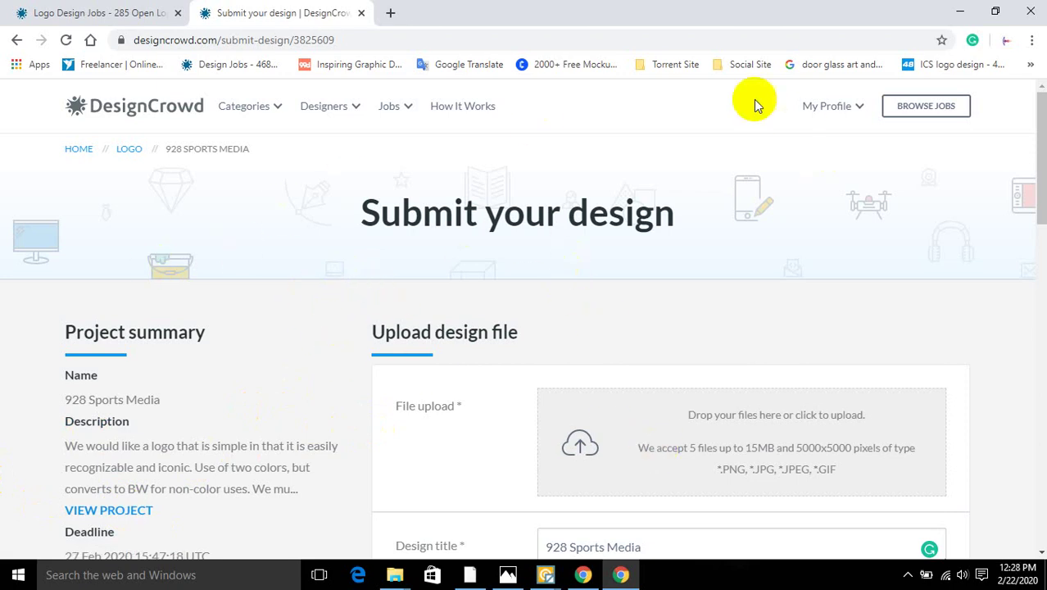
left_click(833, 106)
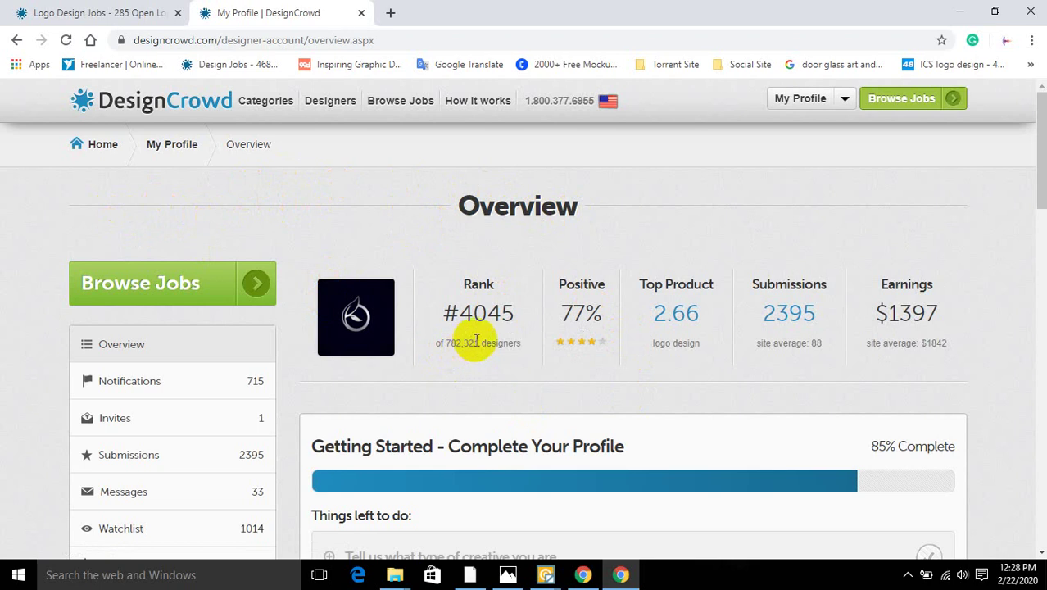
mouse_move(473, 319)
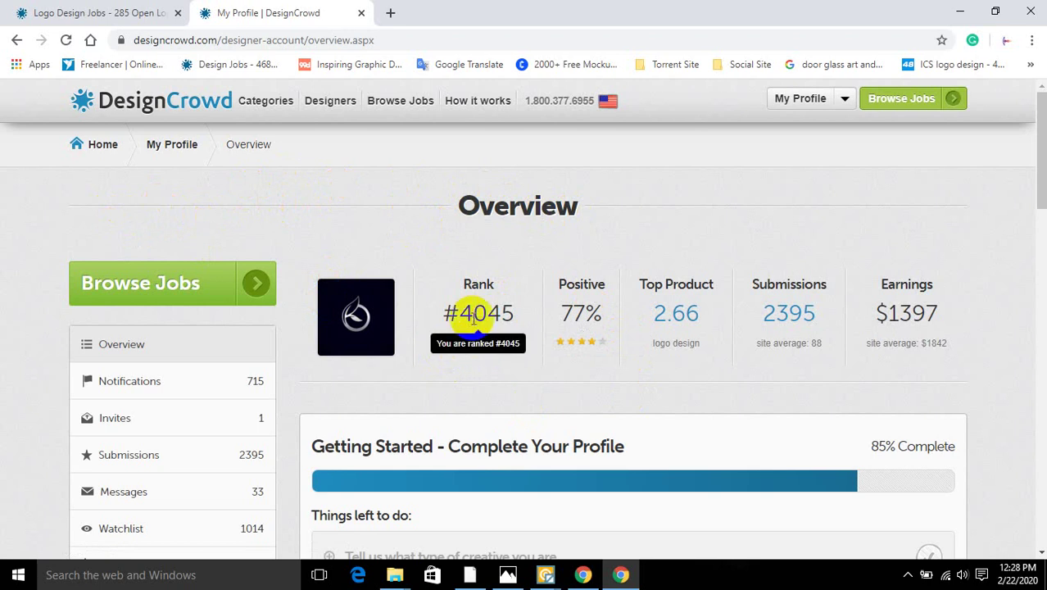